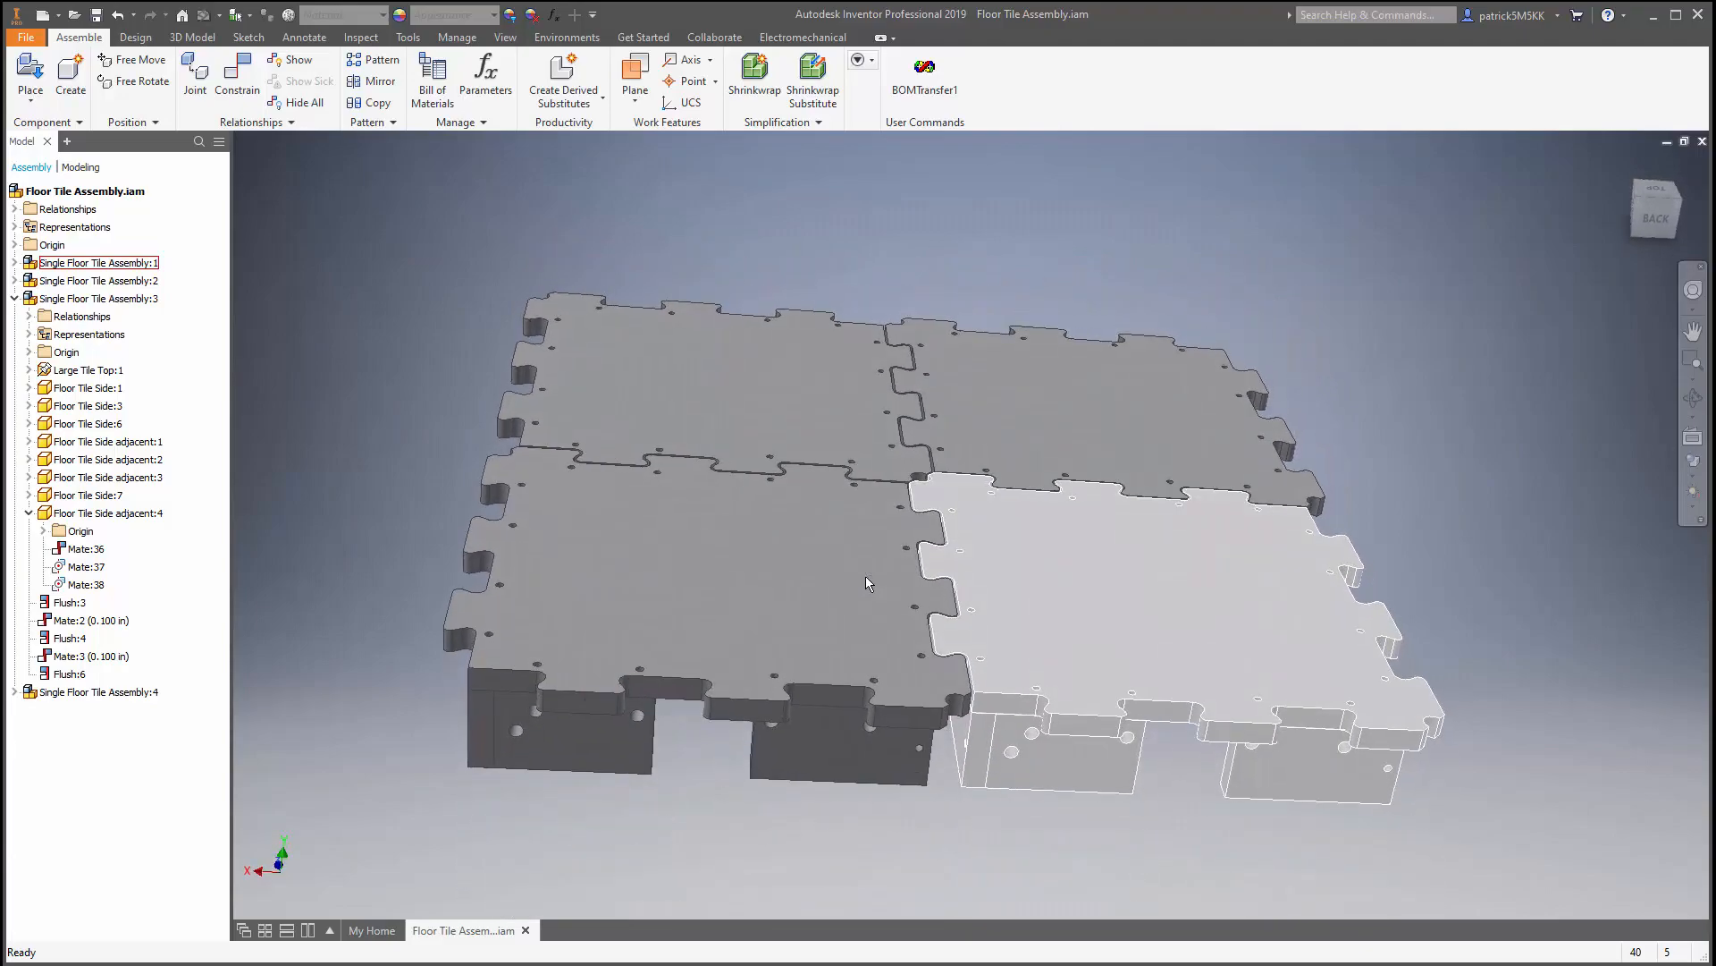
Examine the interlocking floor tile assembly from above, and switch to the empty CamBam drawing.
left_click(866, 583)
left_click(394, 414)
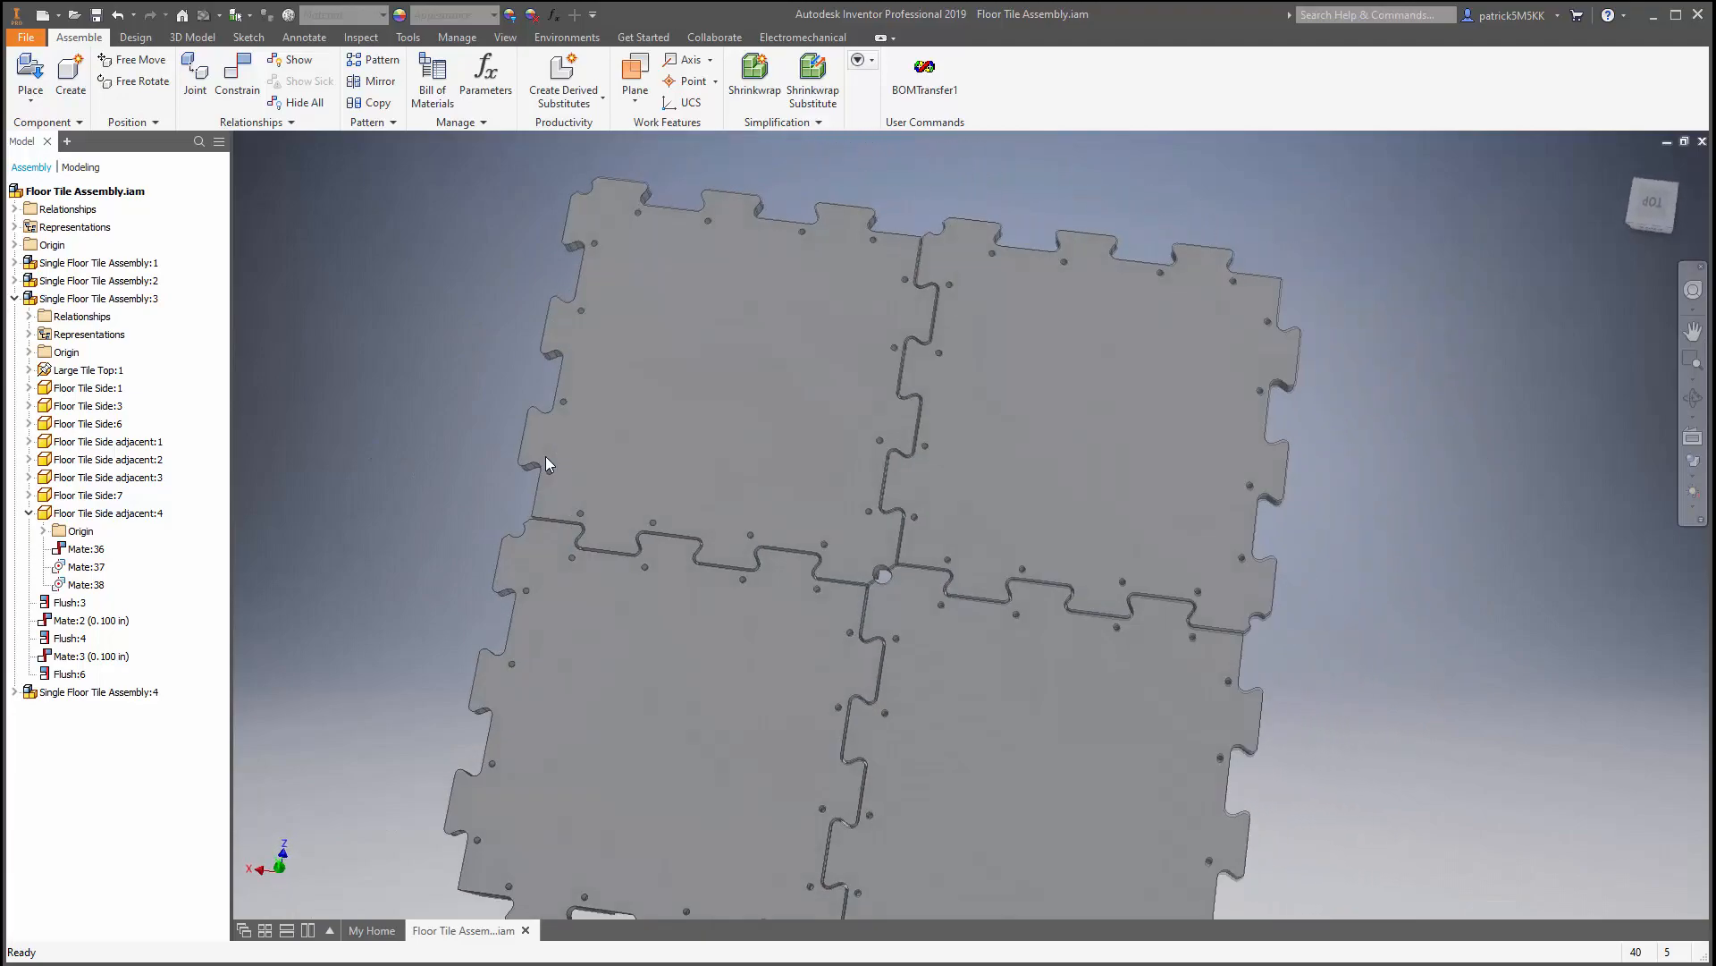
left_click(1697, 16)
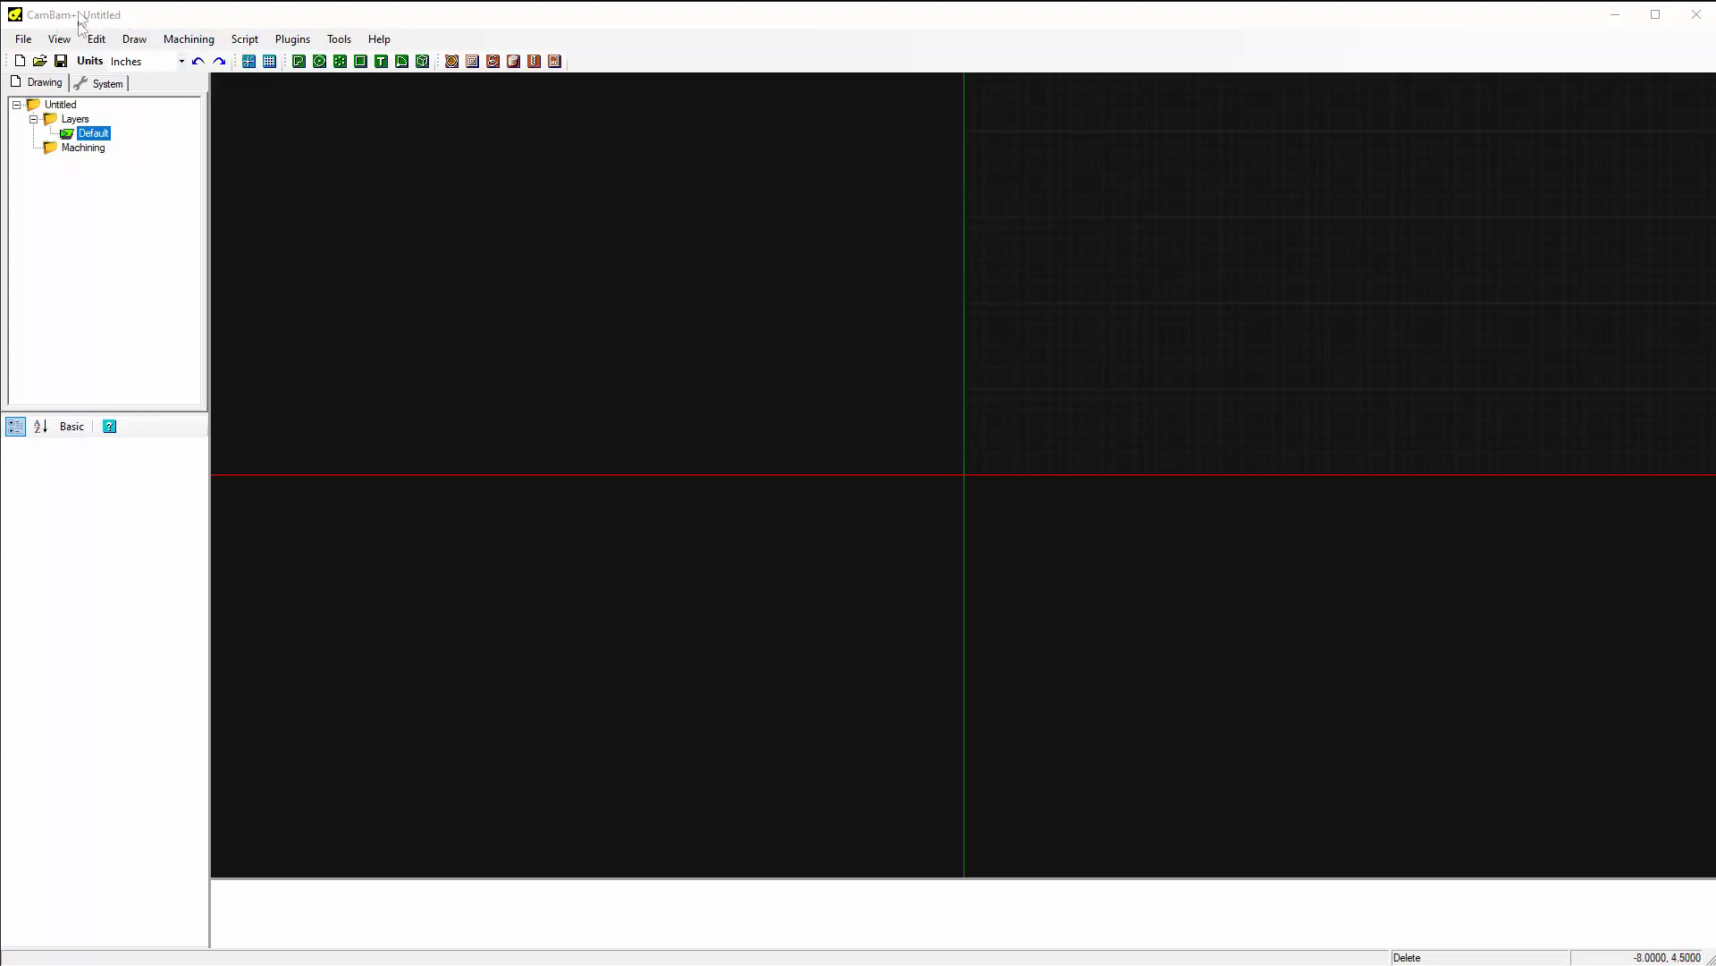
scroll(410, 721, "down", 10)
scroll(649, 632, "up", 5)
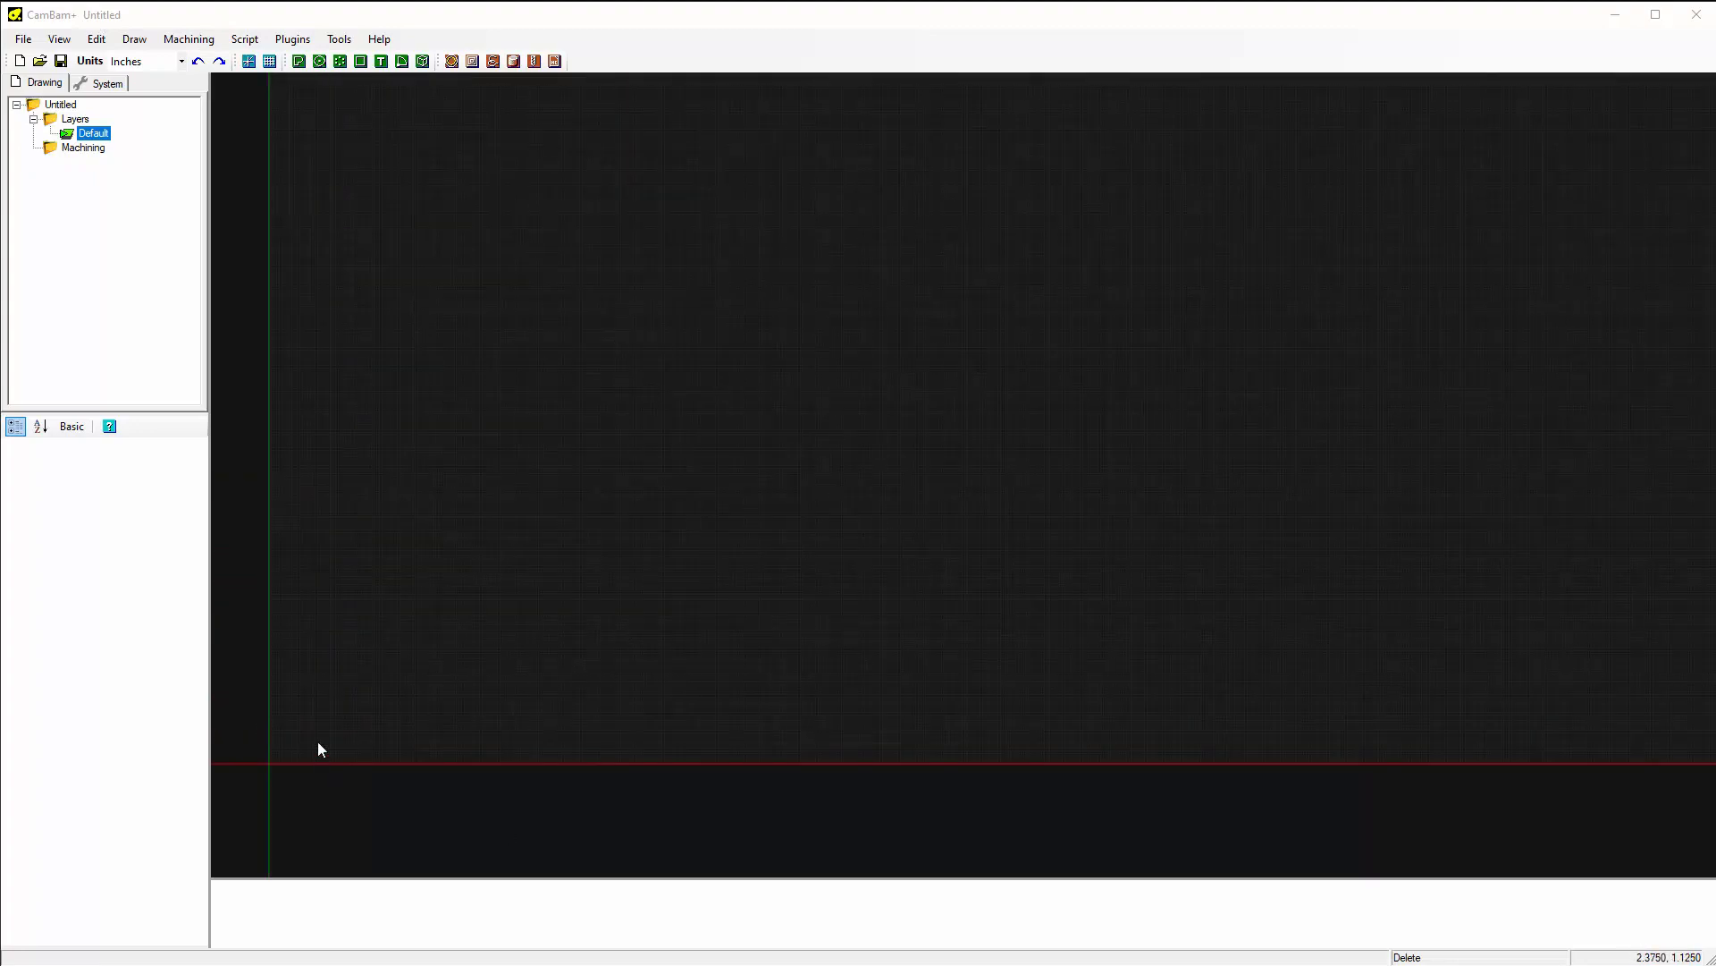
left_click_drag(323, 758, 303, 677, "alt")
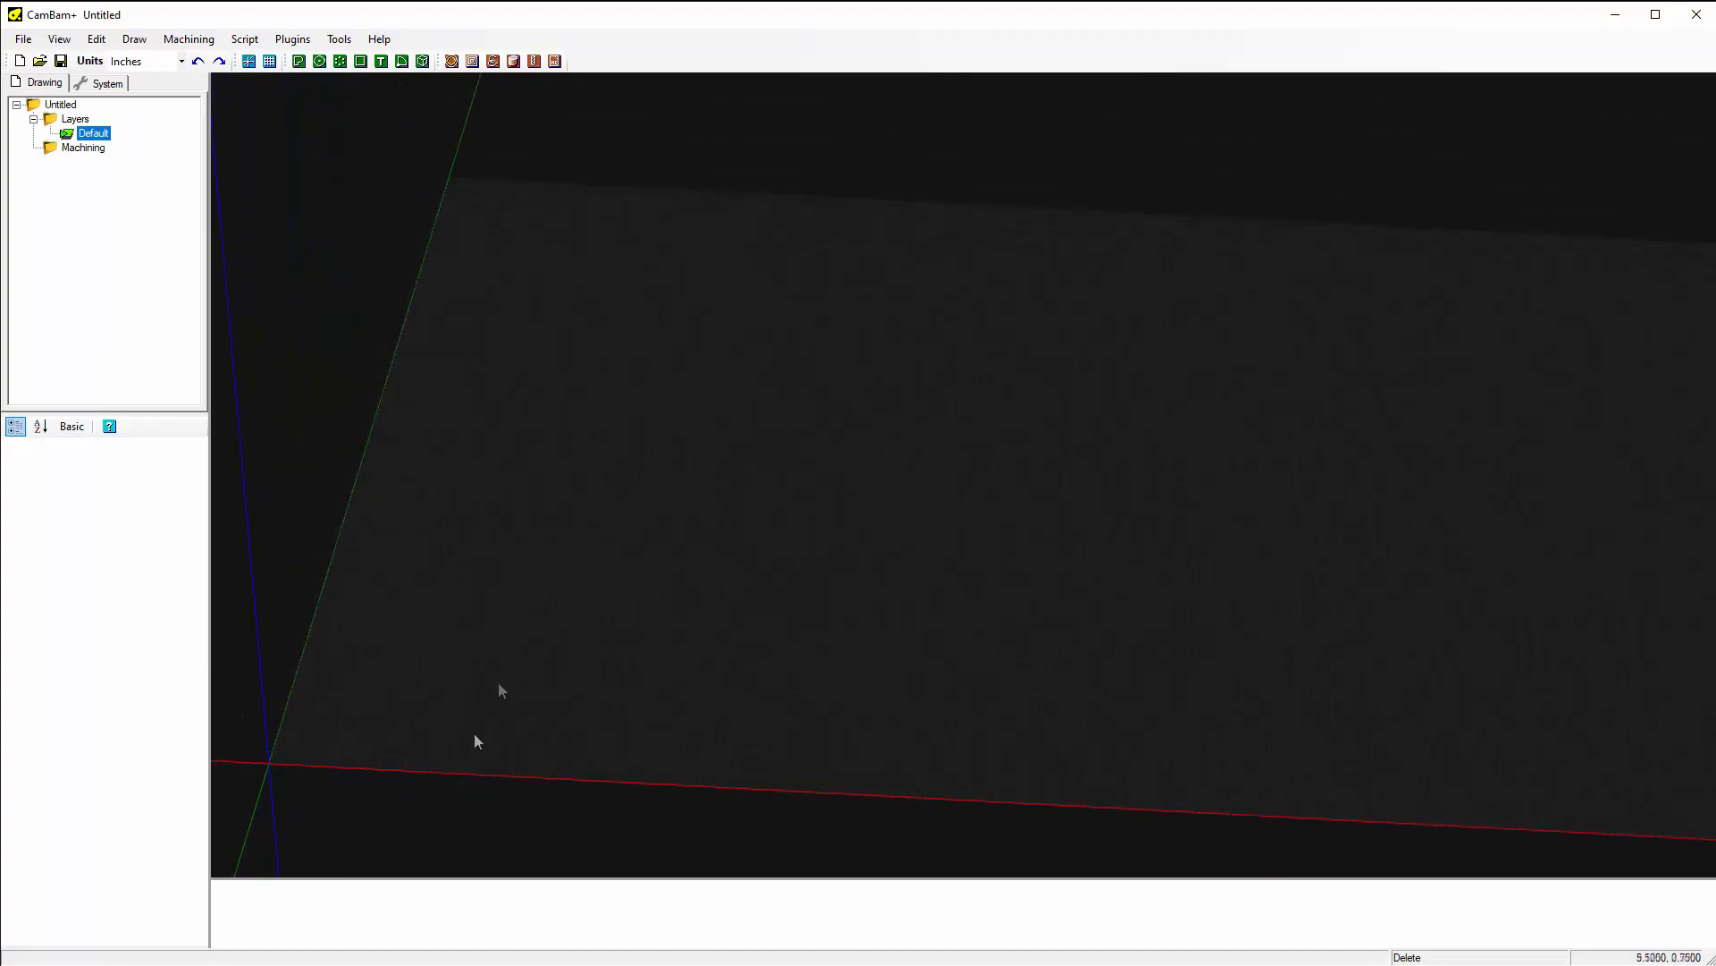
double_click(284, 762, "alt")
scroll(329, 771, "down", 5)
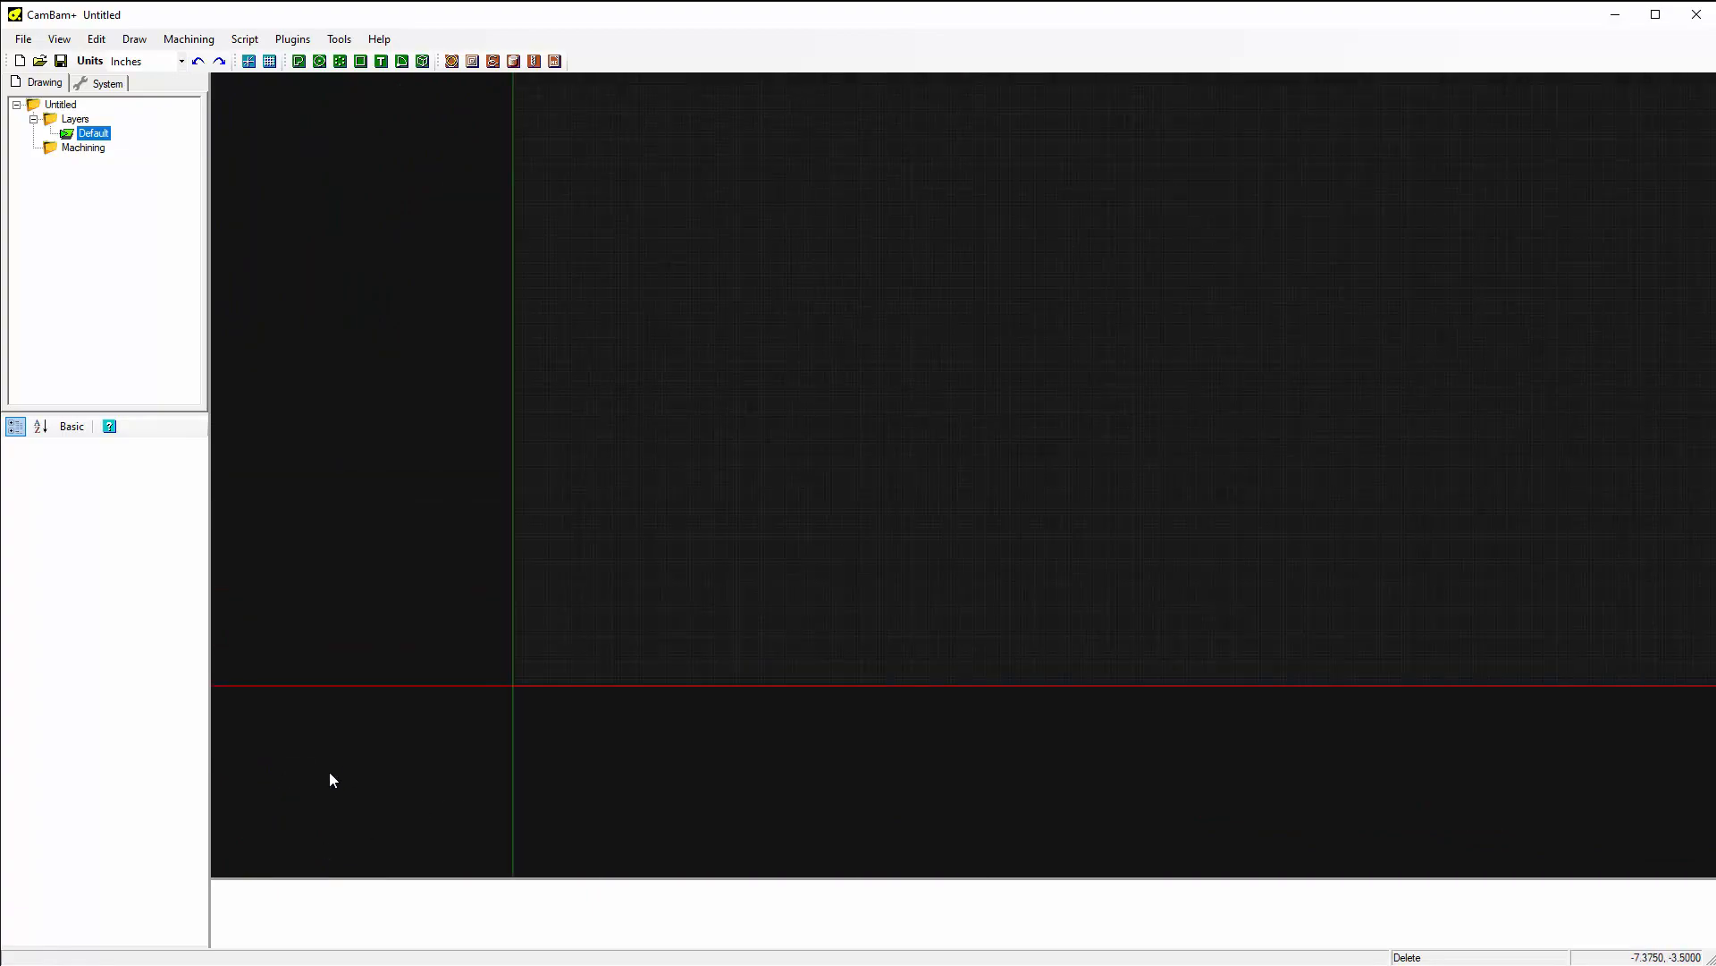
scroll(669, 654, "up", 3)
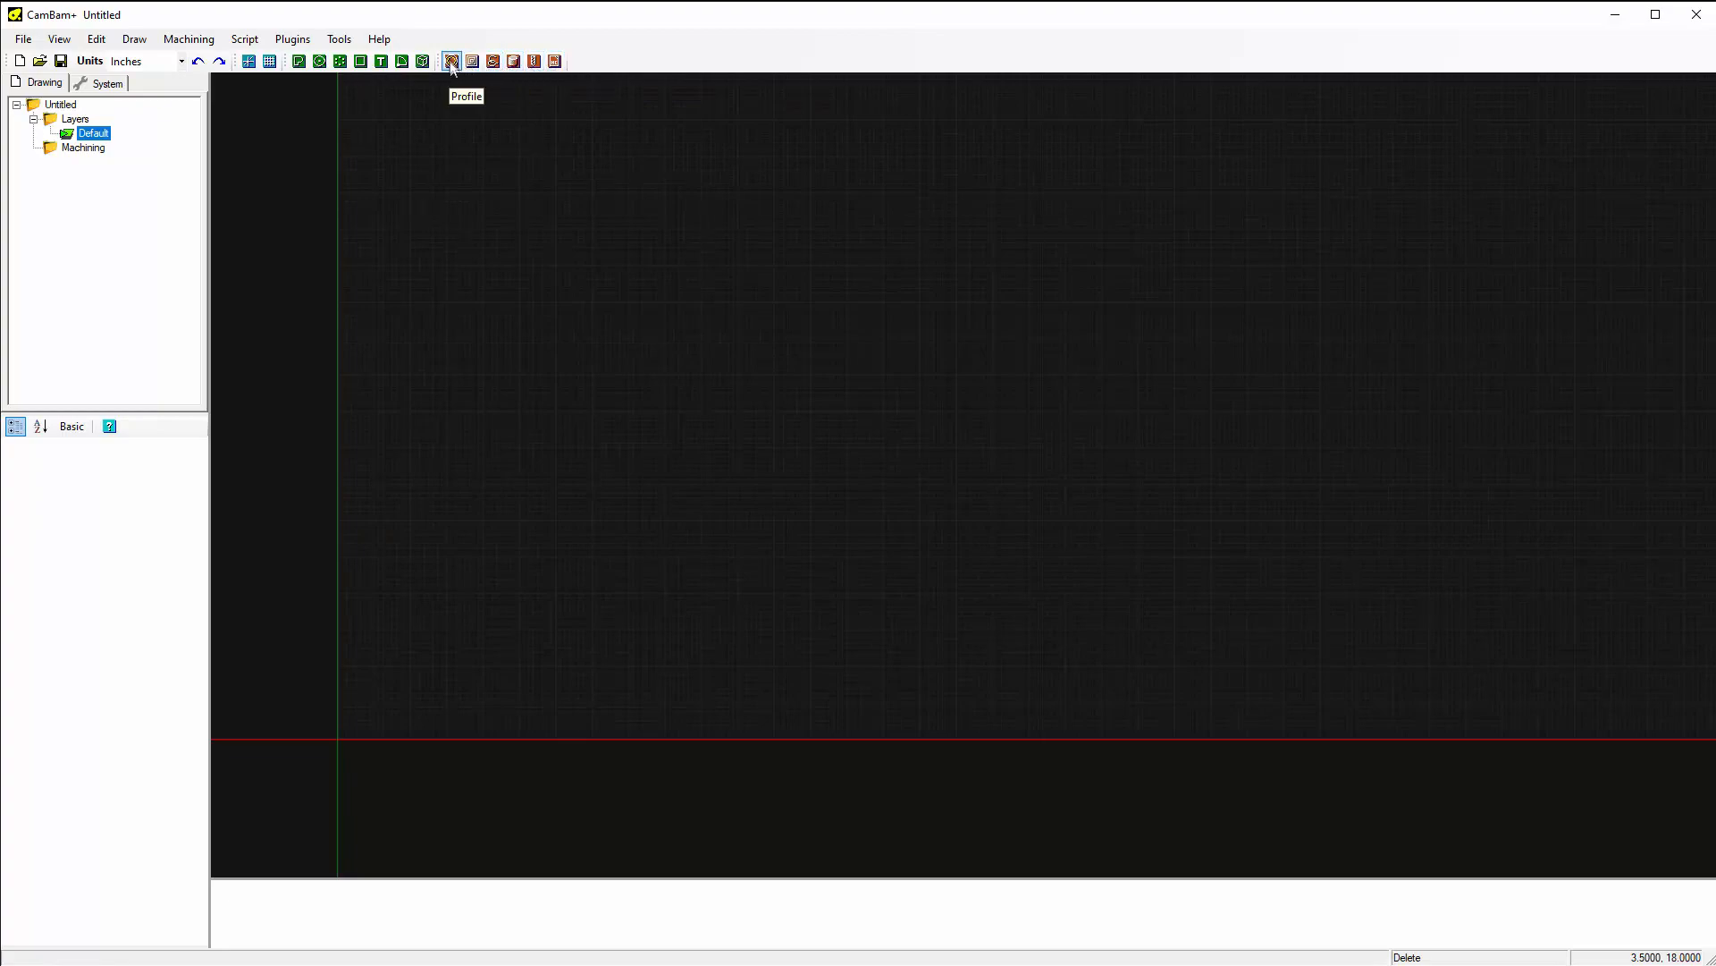
Draw two crossing rectangles, an upright one about 2.75 by 9.25 inches and a horizontal one about 11 by 3.125 inches.
left_click(363, 62)
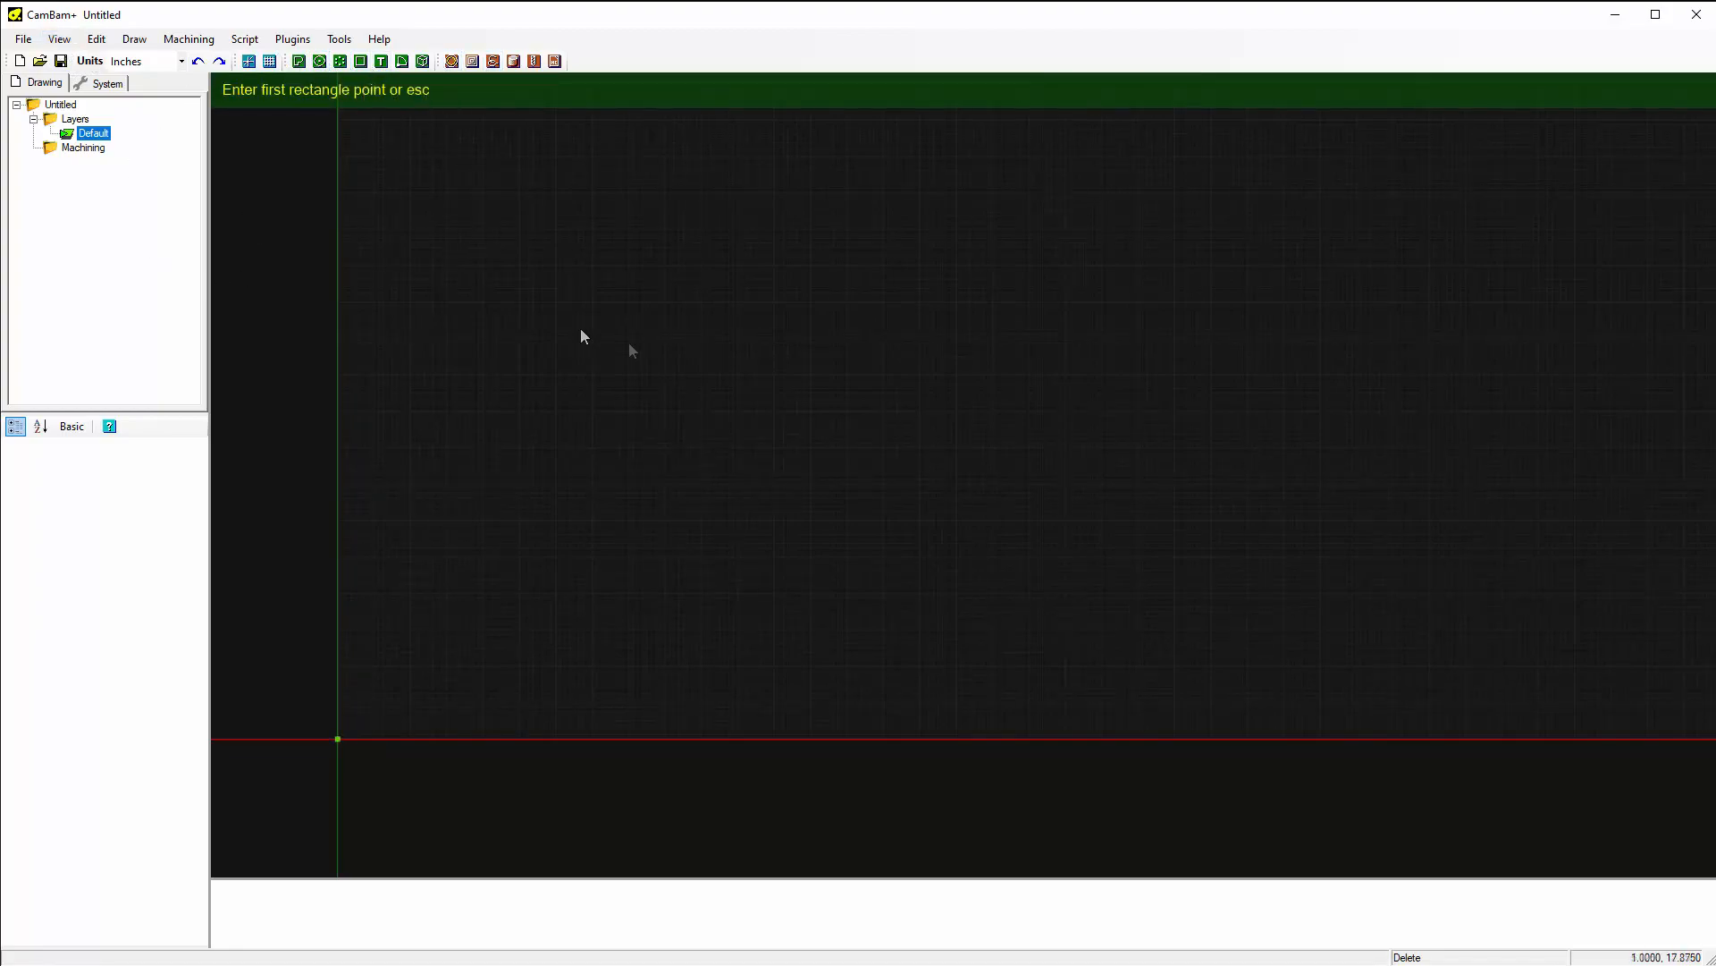
left_click(657, 257)
left_click(756, 592)
left_click(880, 470)
left_click(480, 357)
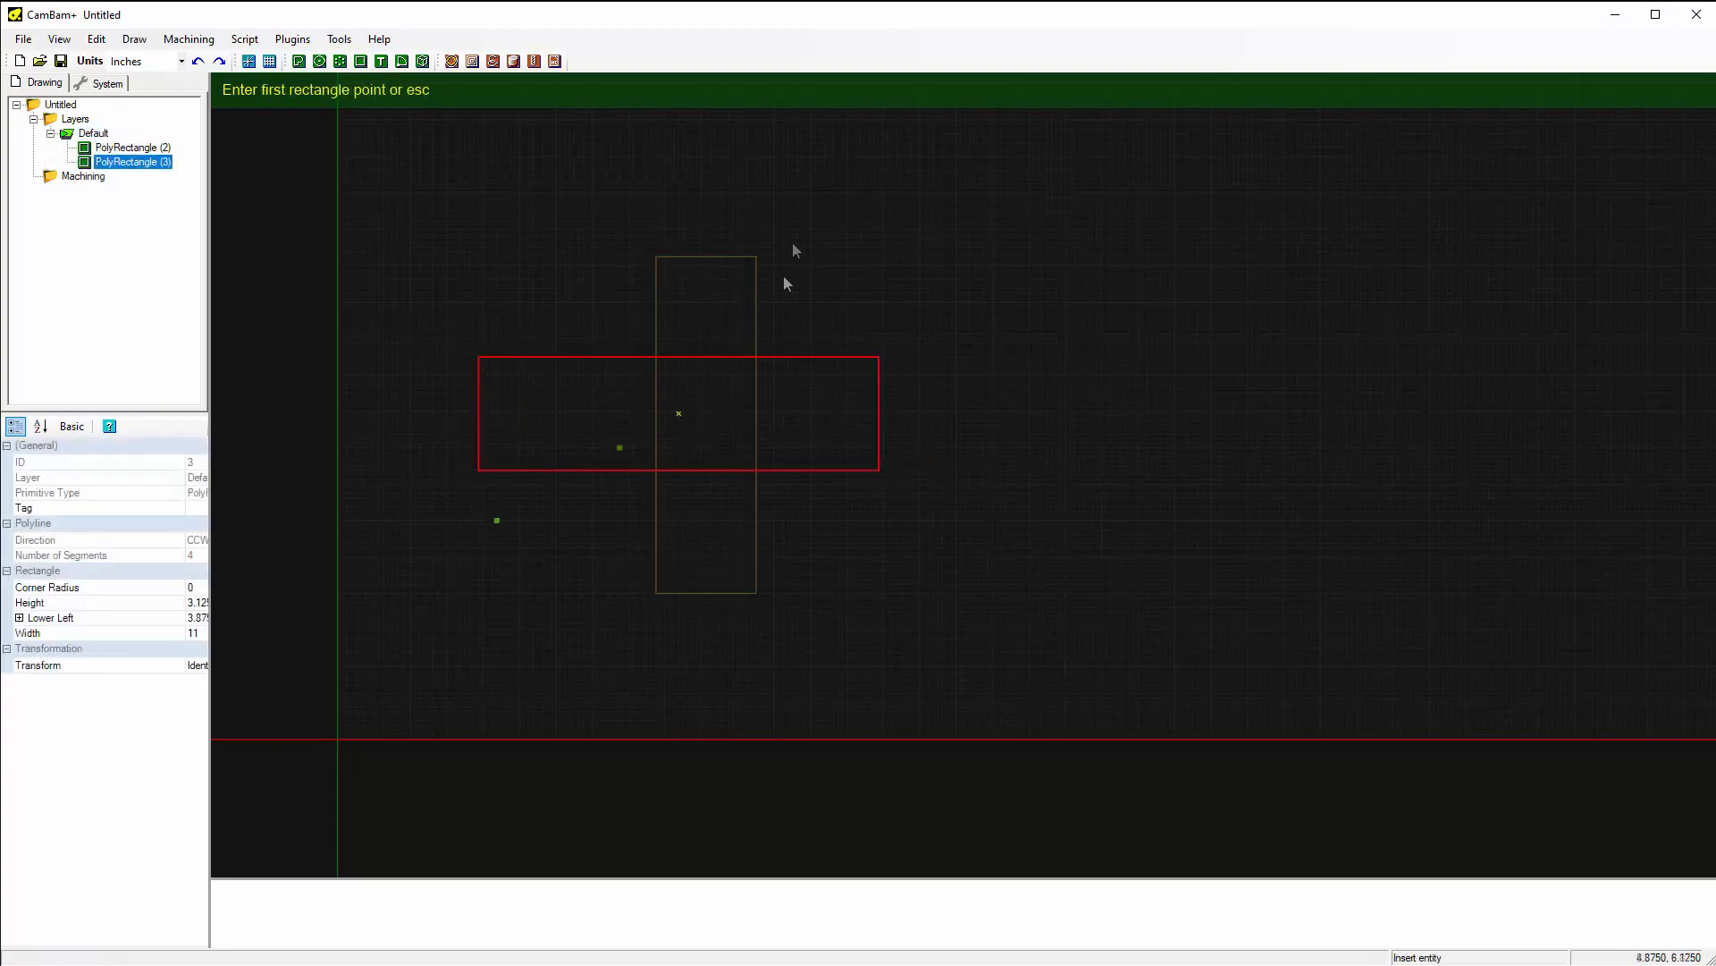
key("Escape")
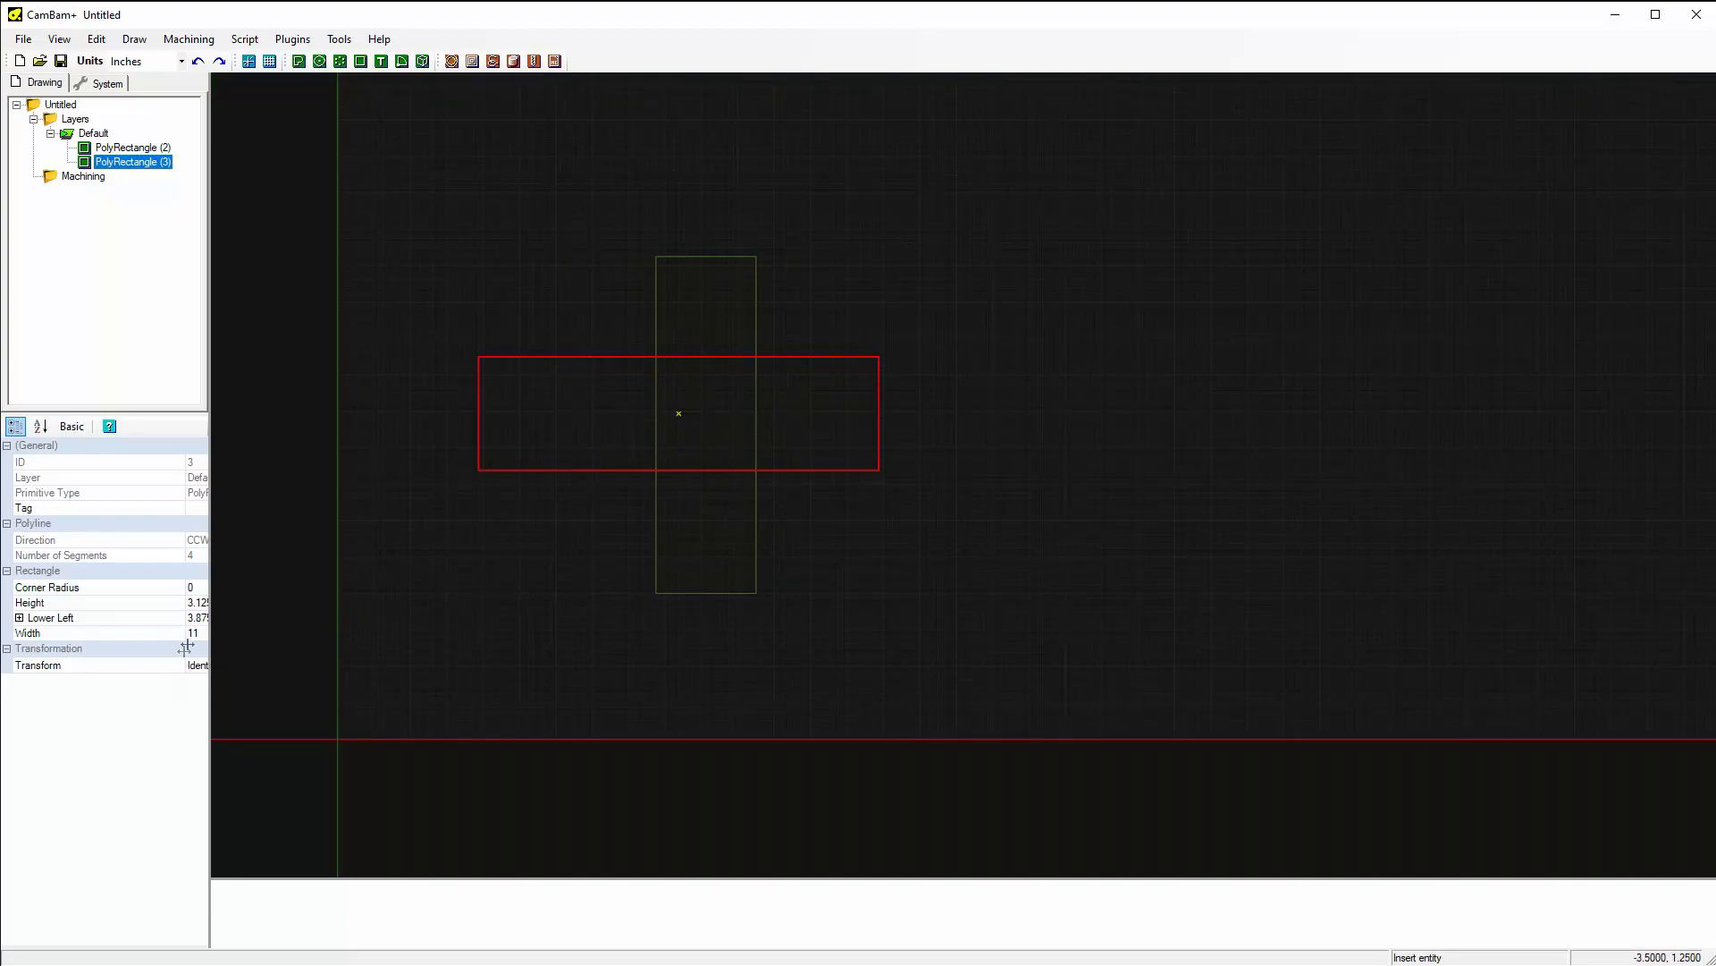
Widen the properties area for readable values and set the horizontal rectangle's height to 1.1 inches.
left_click_drag(210, 607, 317, 606)
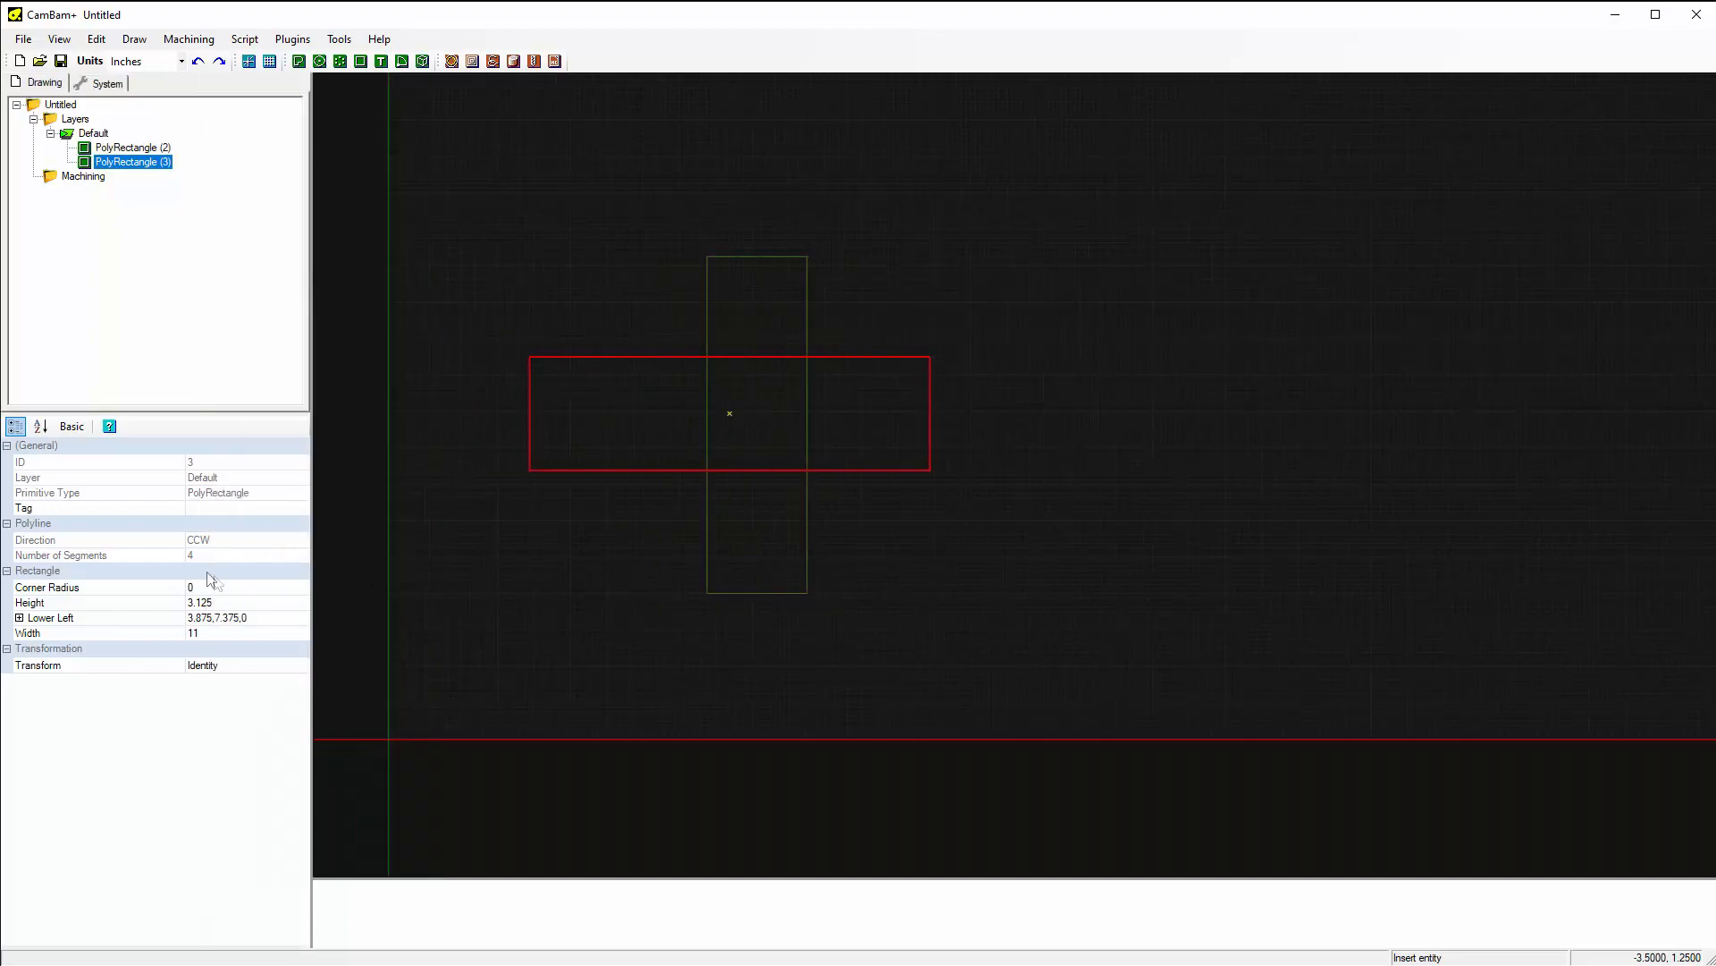
left_click_drag(161, 449, 144, 450)
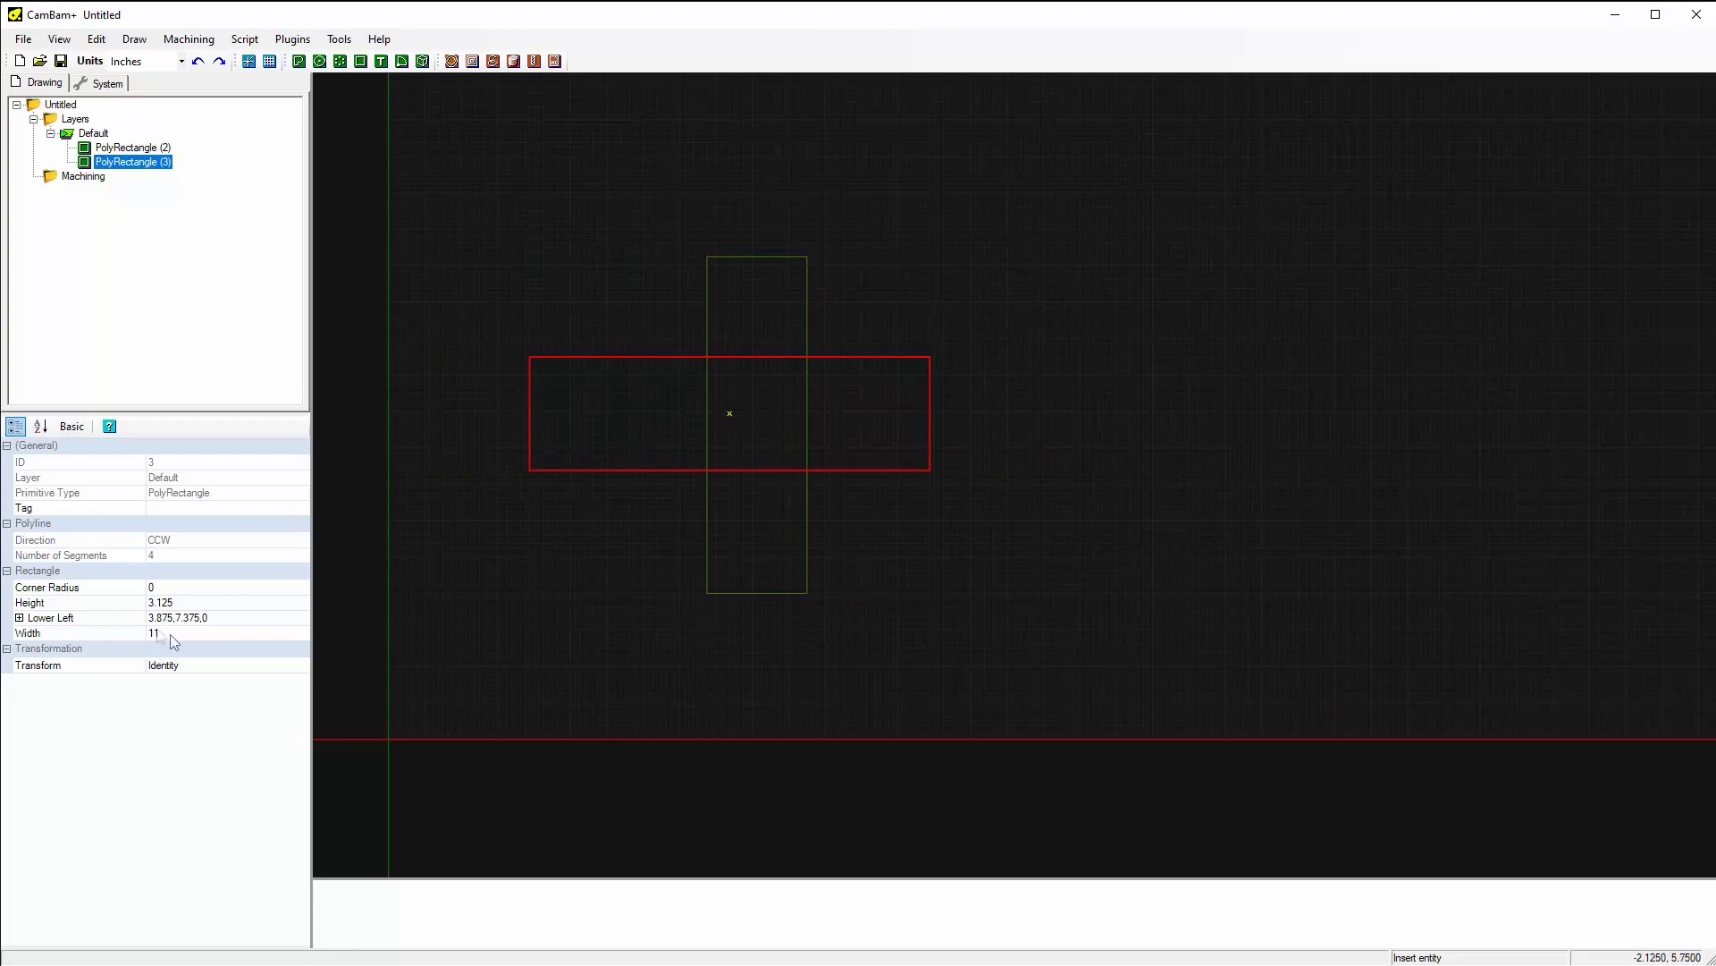
left_click(181, 605)
left_click_drag(182, 605, 141, 606)
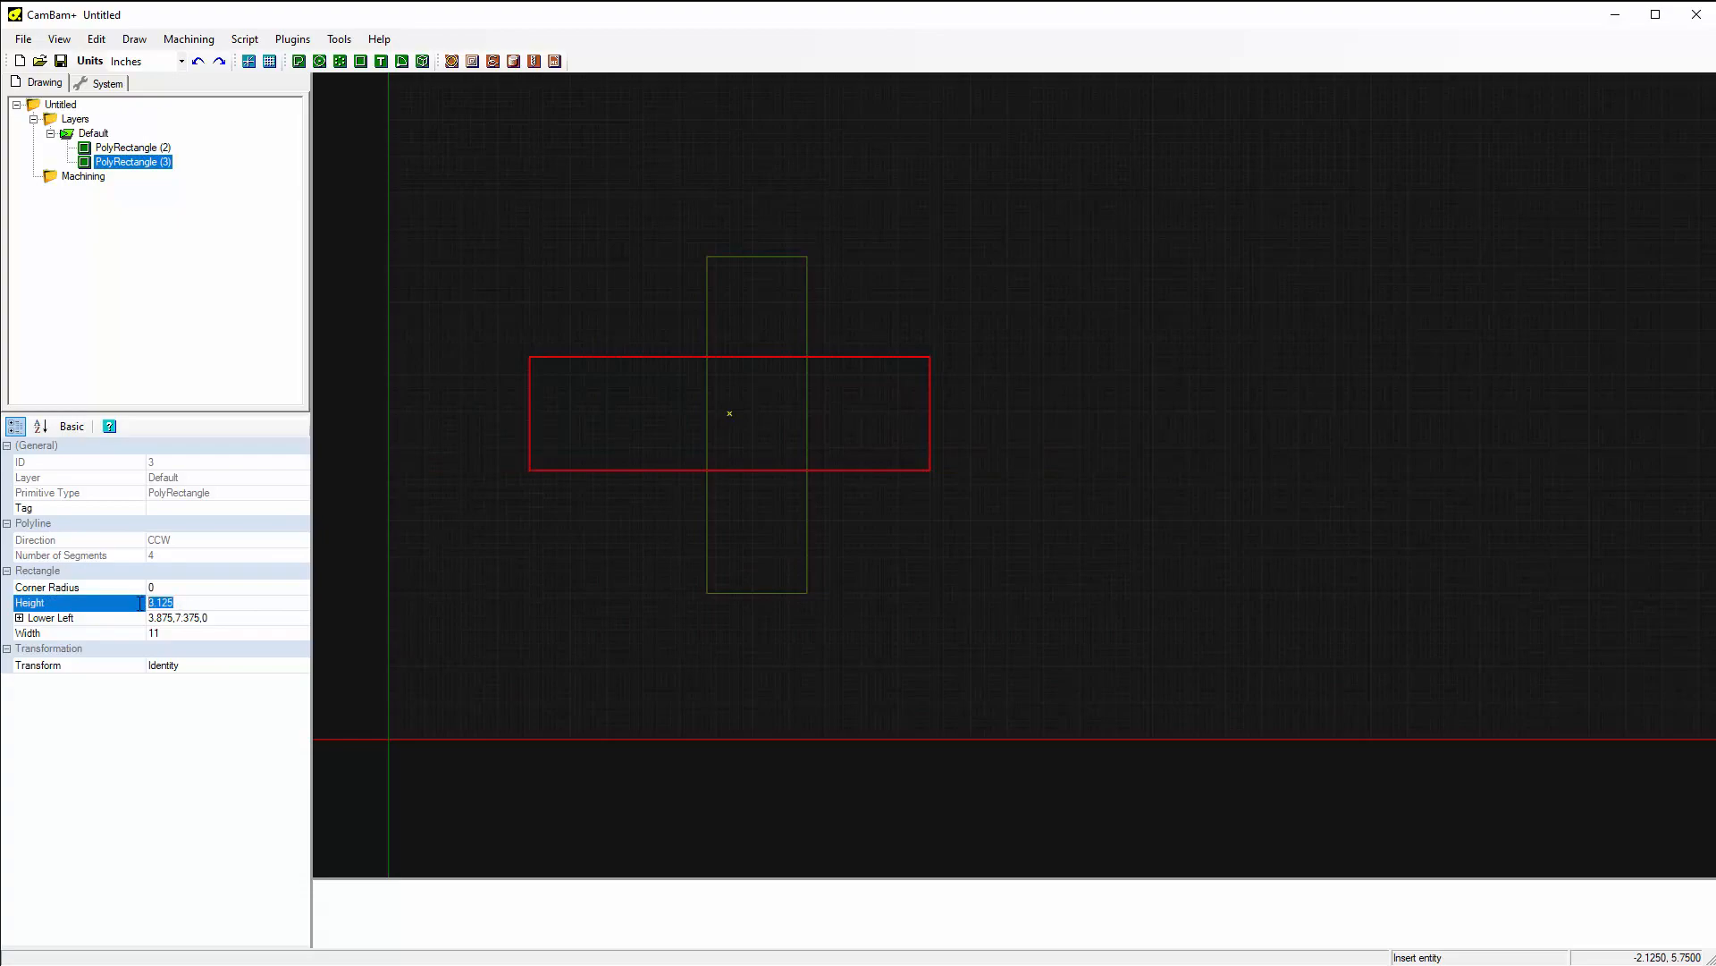
type("1.1")
key("Return")
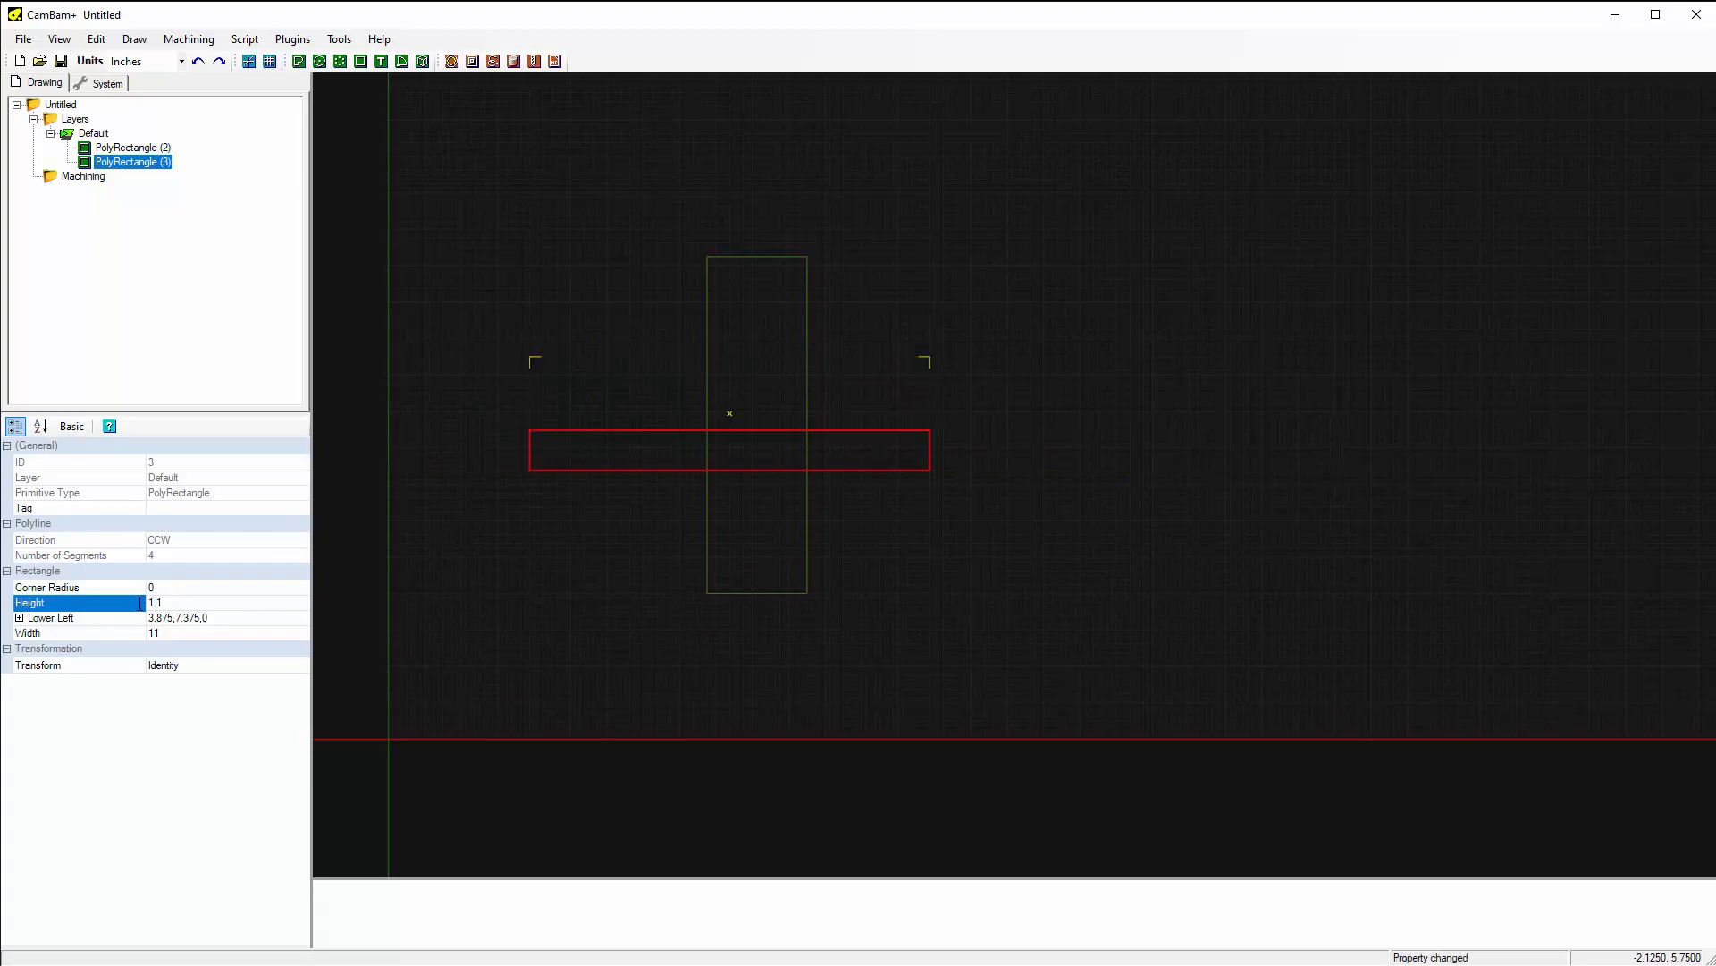
Set the upright rectangle's width to 1.1 inches and its height to 3 inches.
left_click(706, 501)
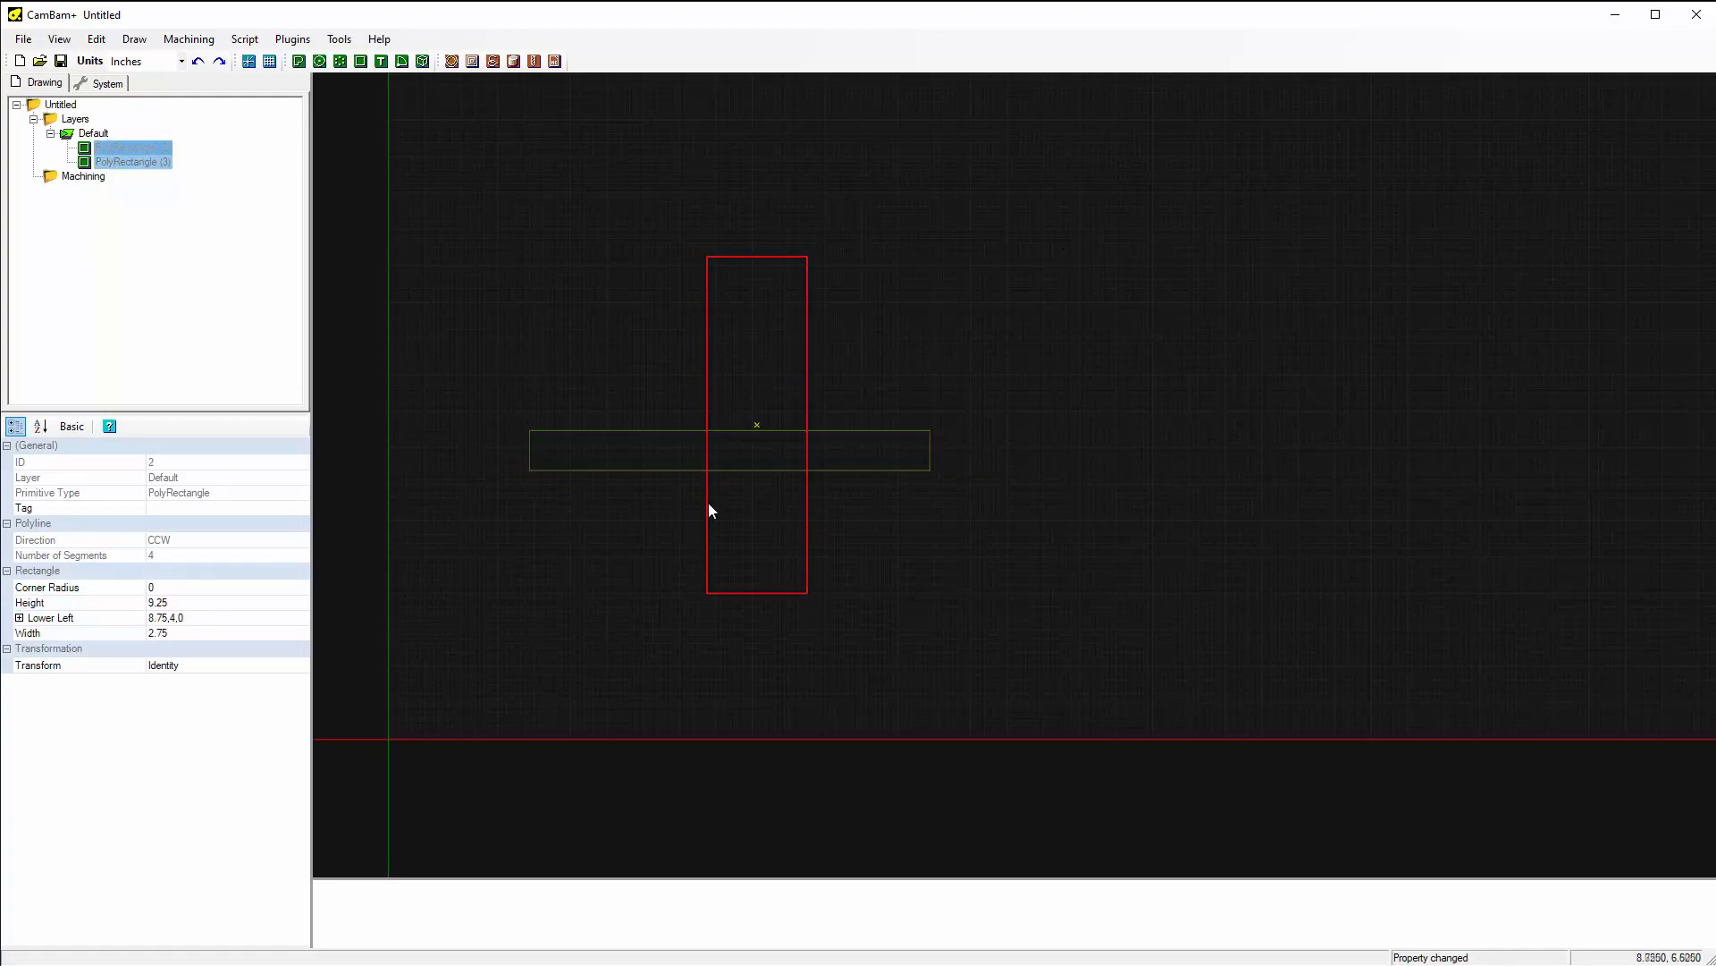
left_click(122, 634)
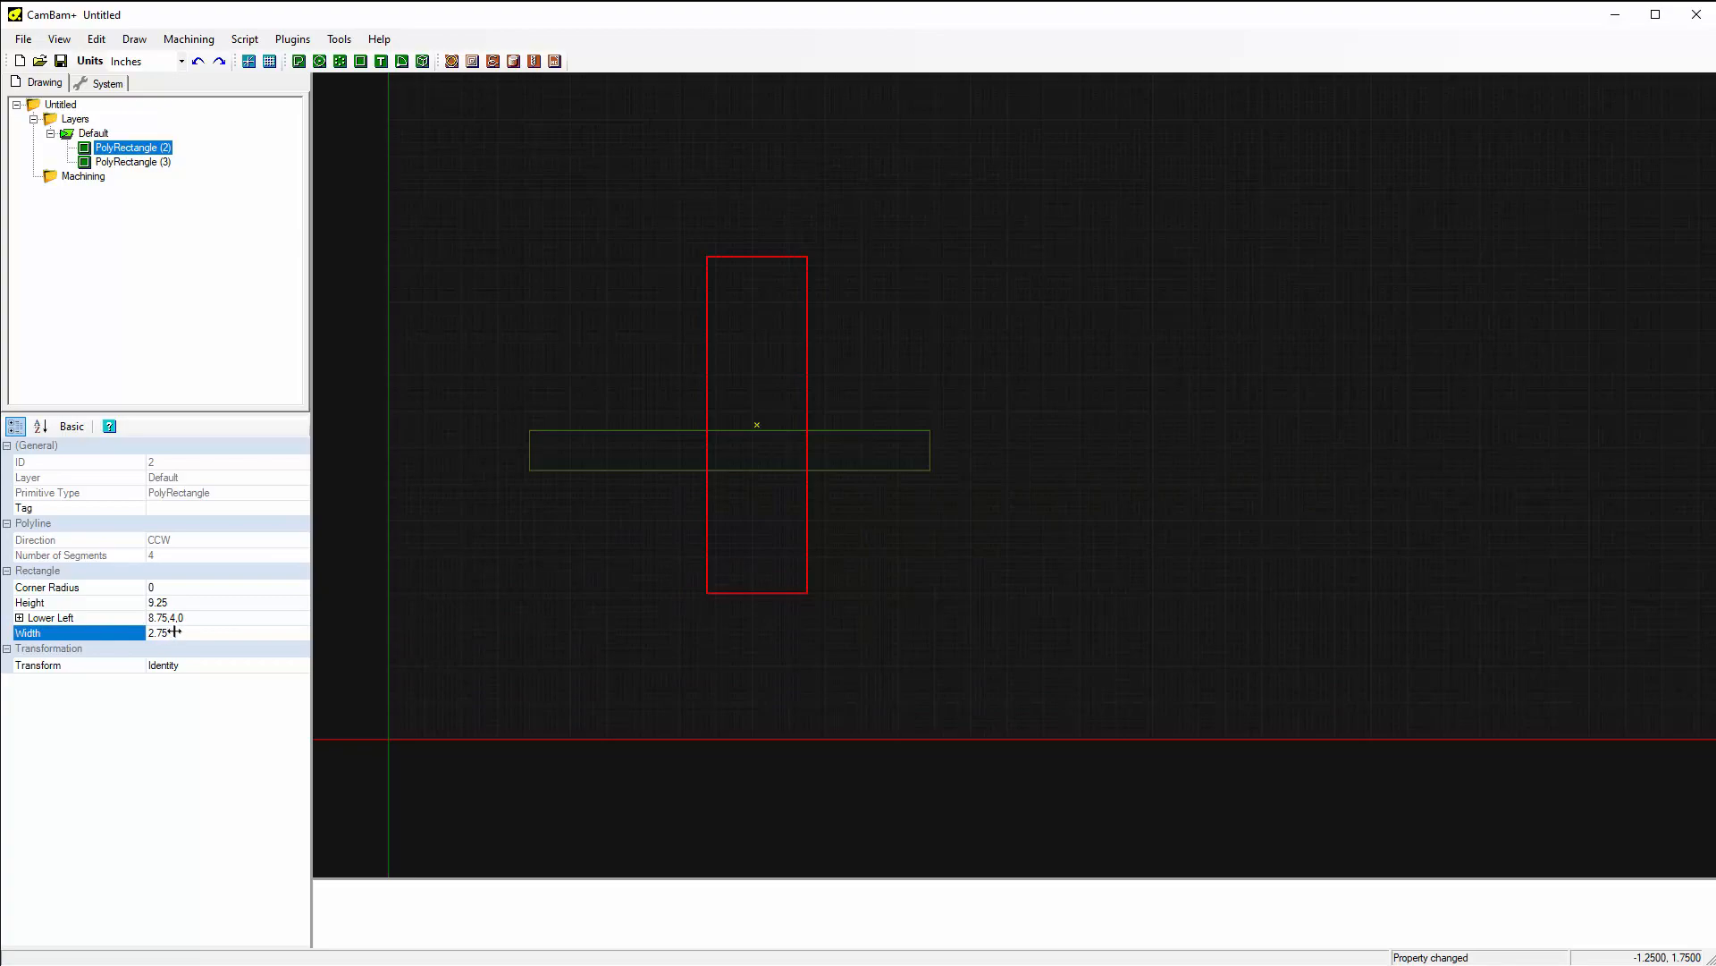
key("BackSpace")
type("1.1")
key("Return")
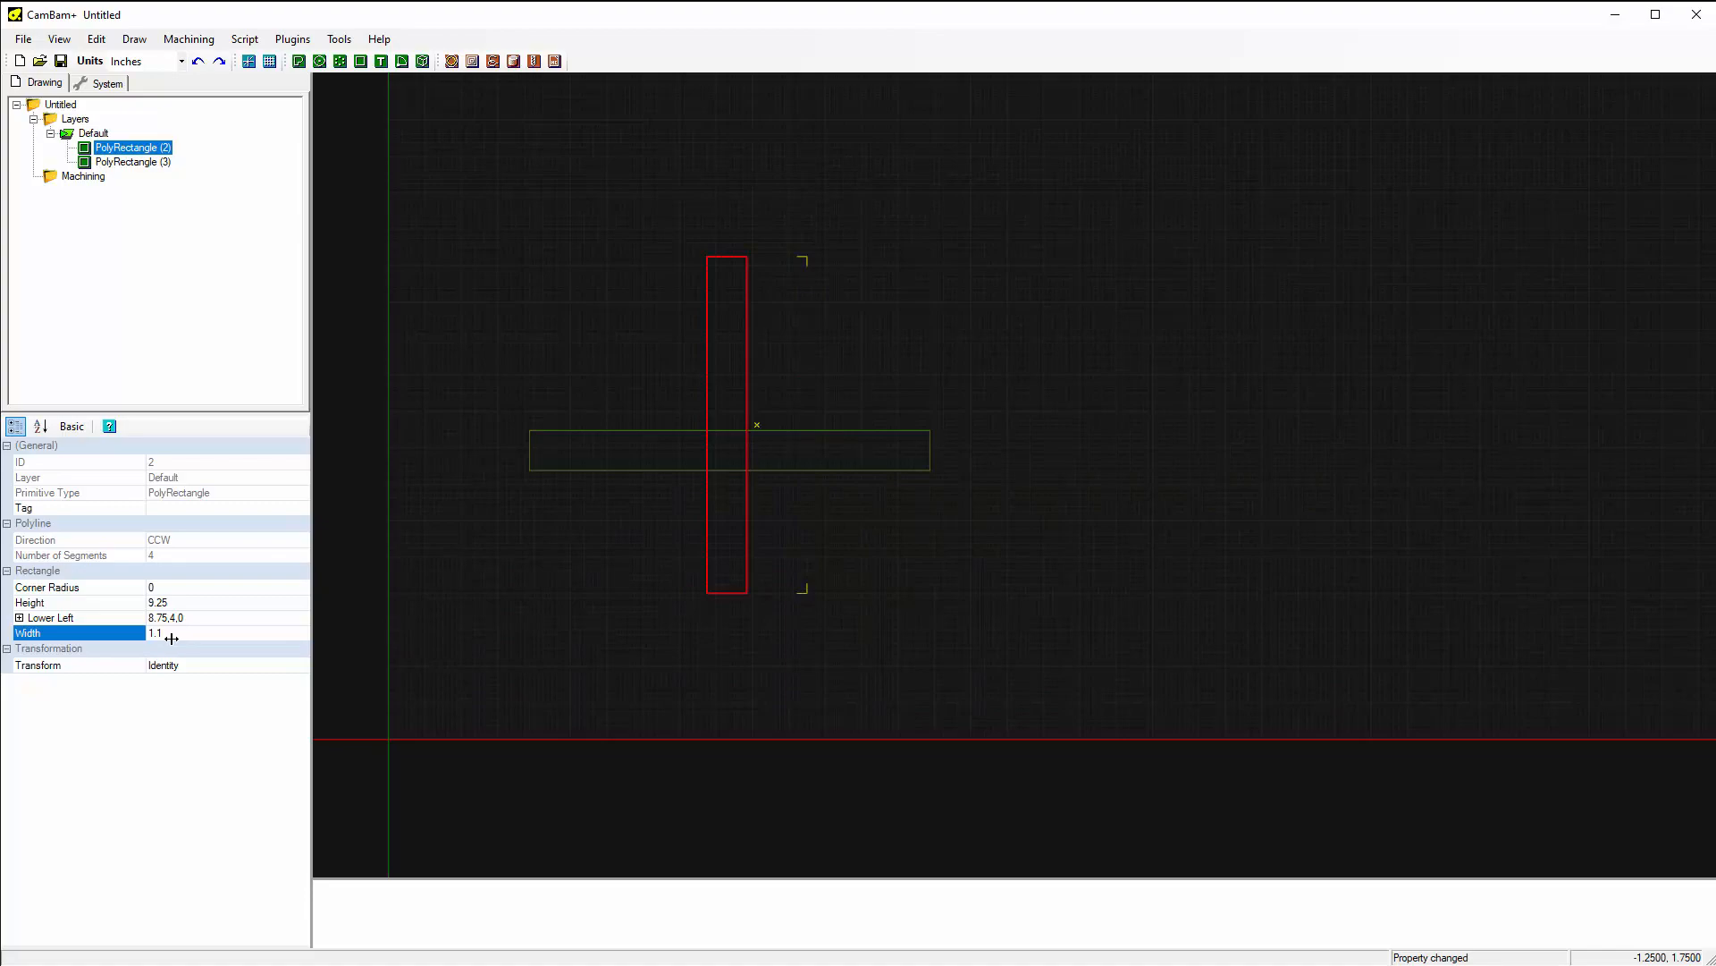
left_click(185, 604)
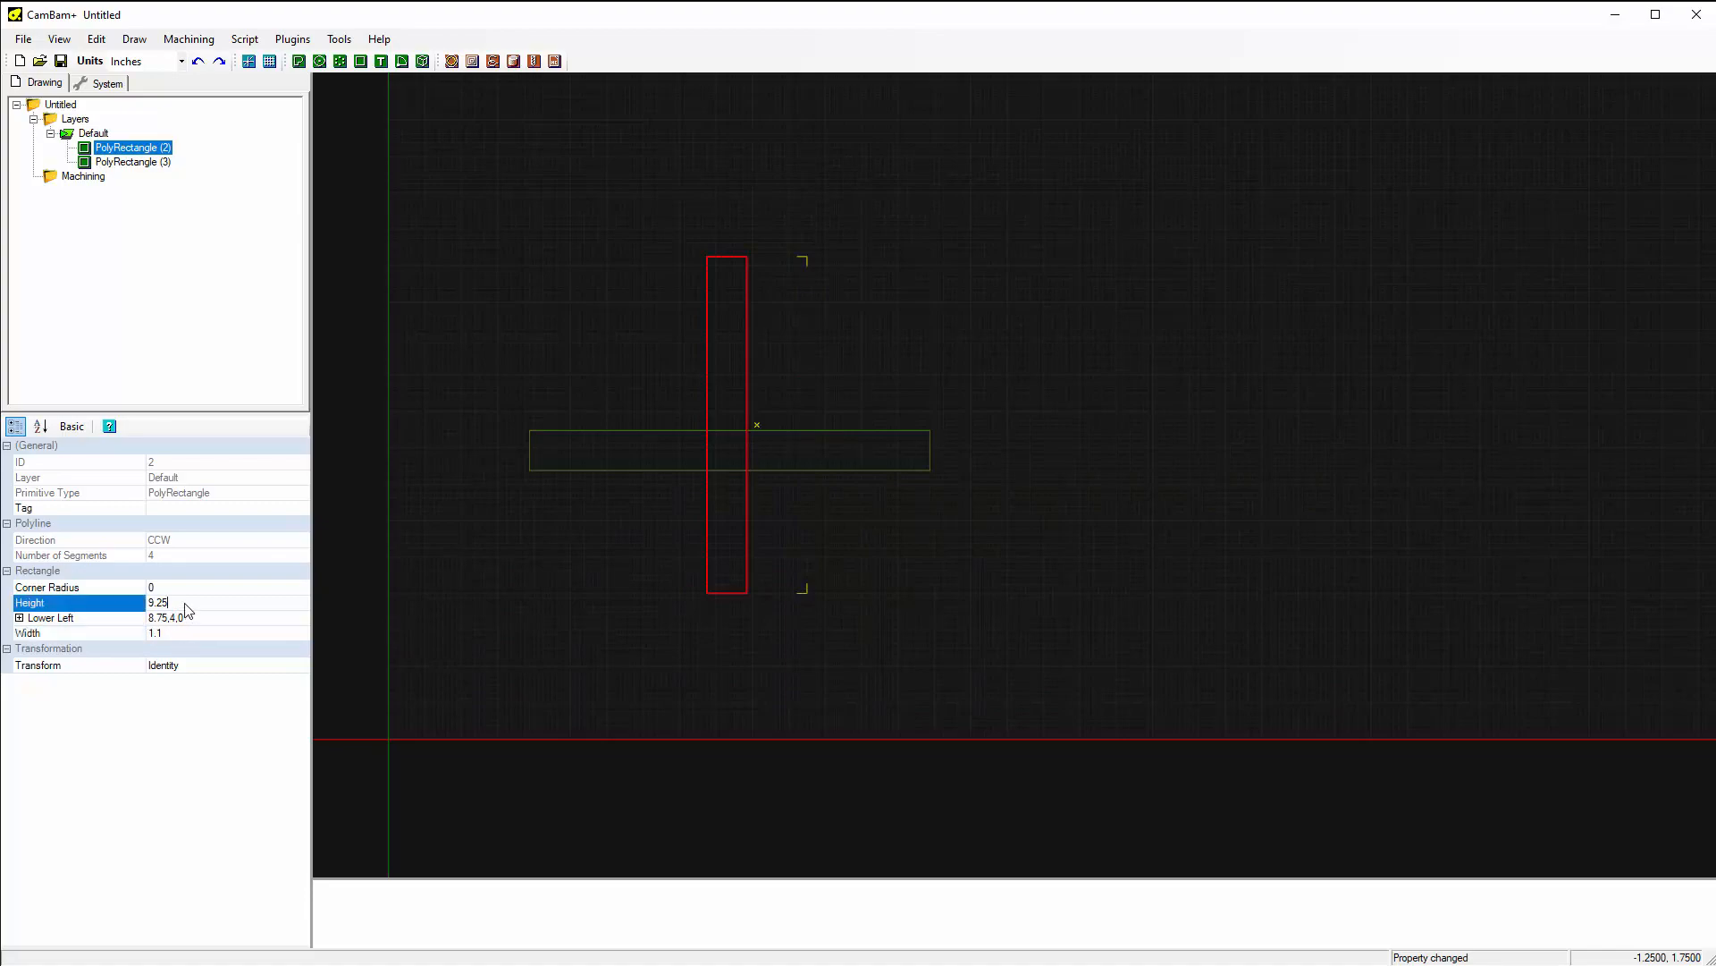
type("3")
key("Return")
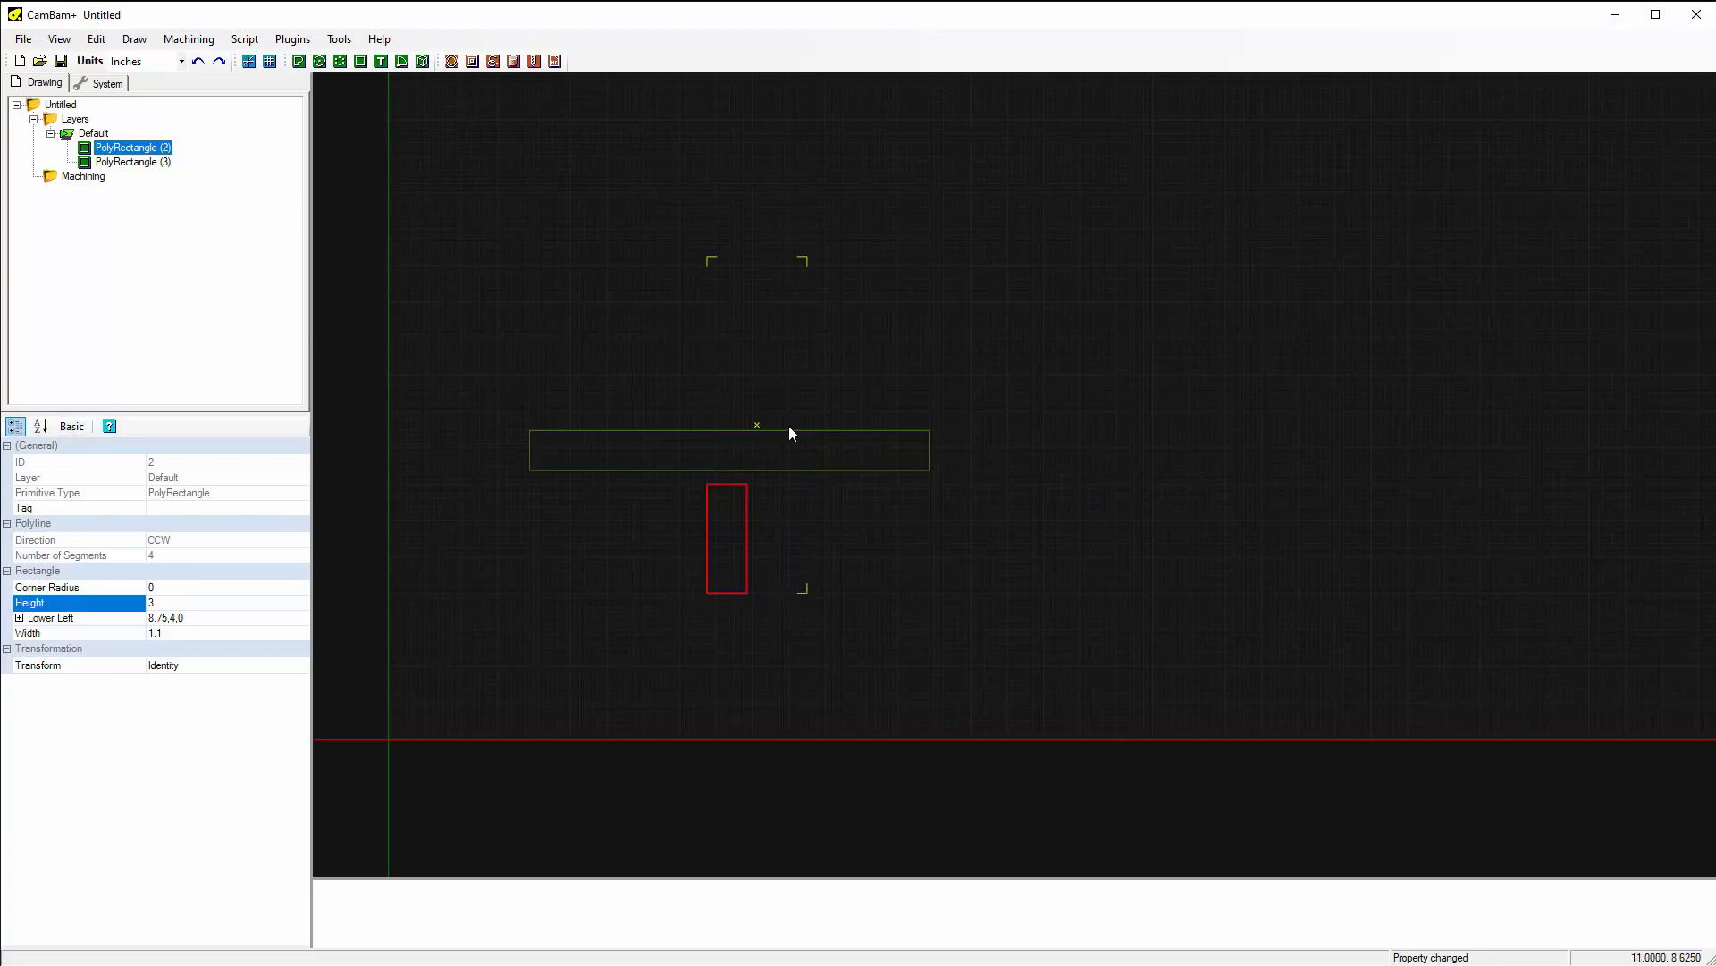
Set the horizontal rectangle's width to 3 inches.
left_click(701, 430)
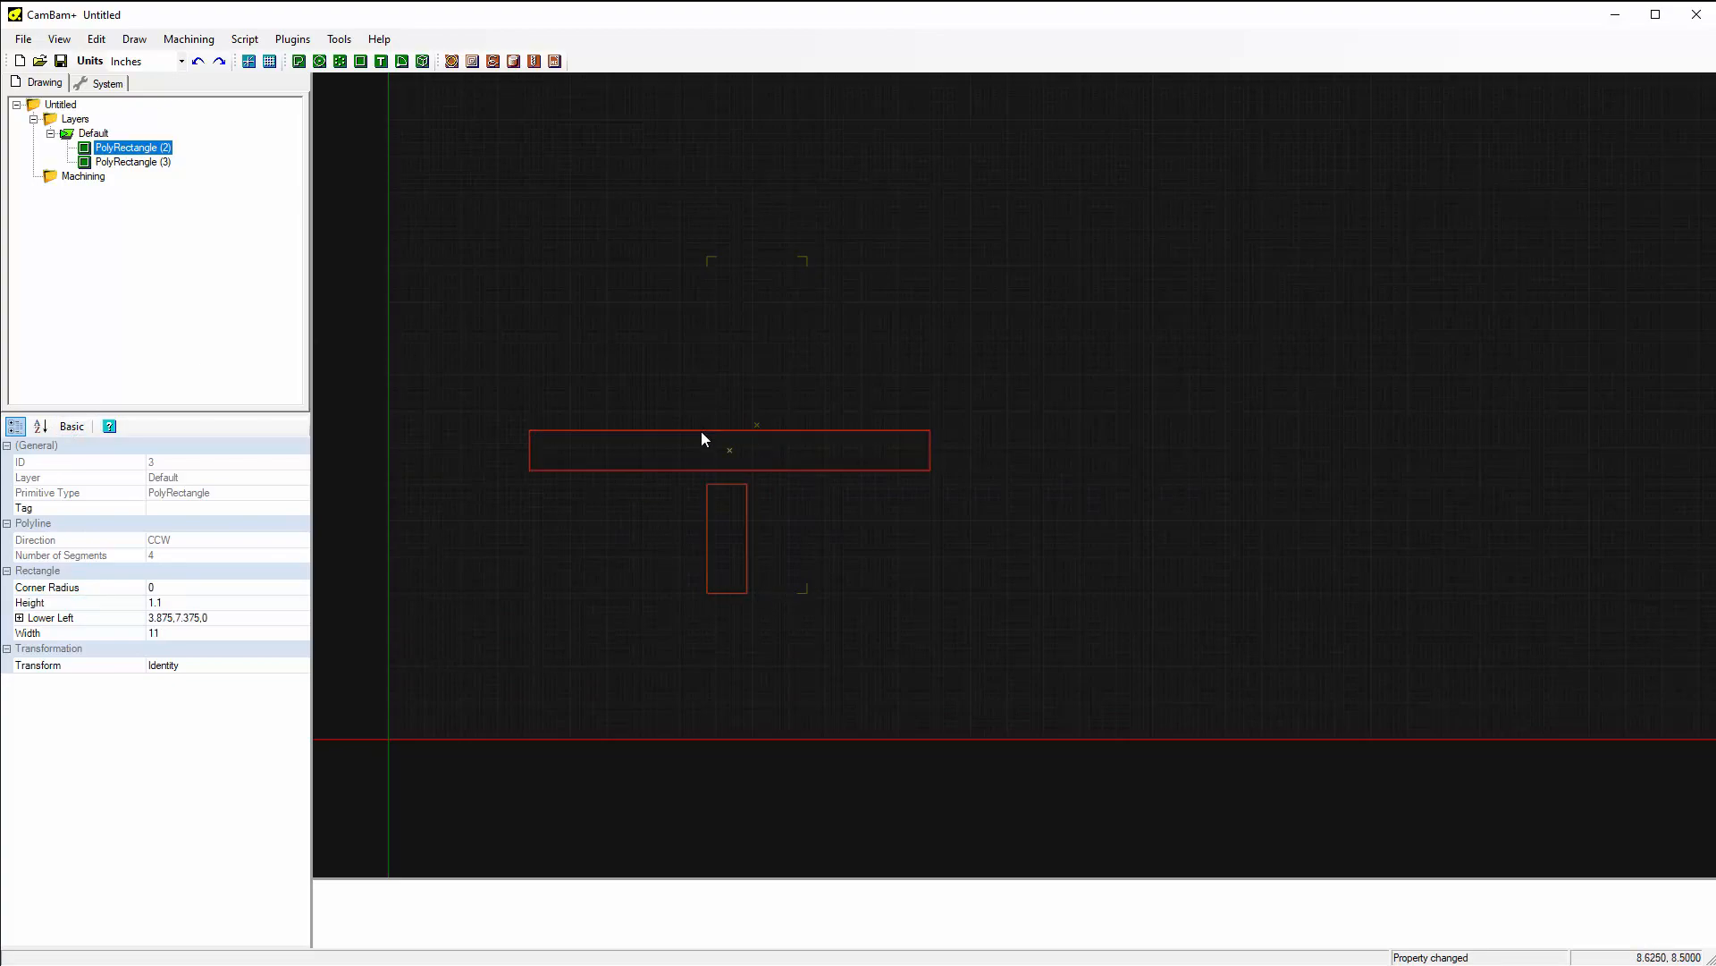
left_click(170, 632)
key("Return")
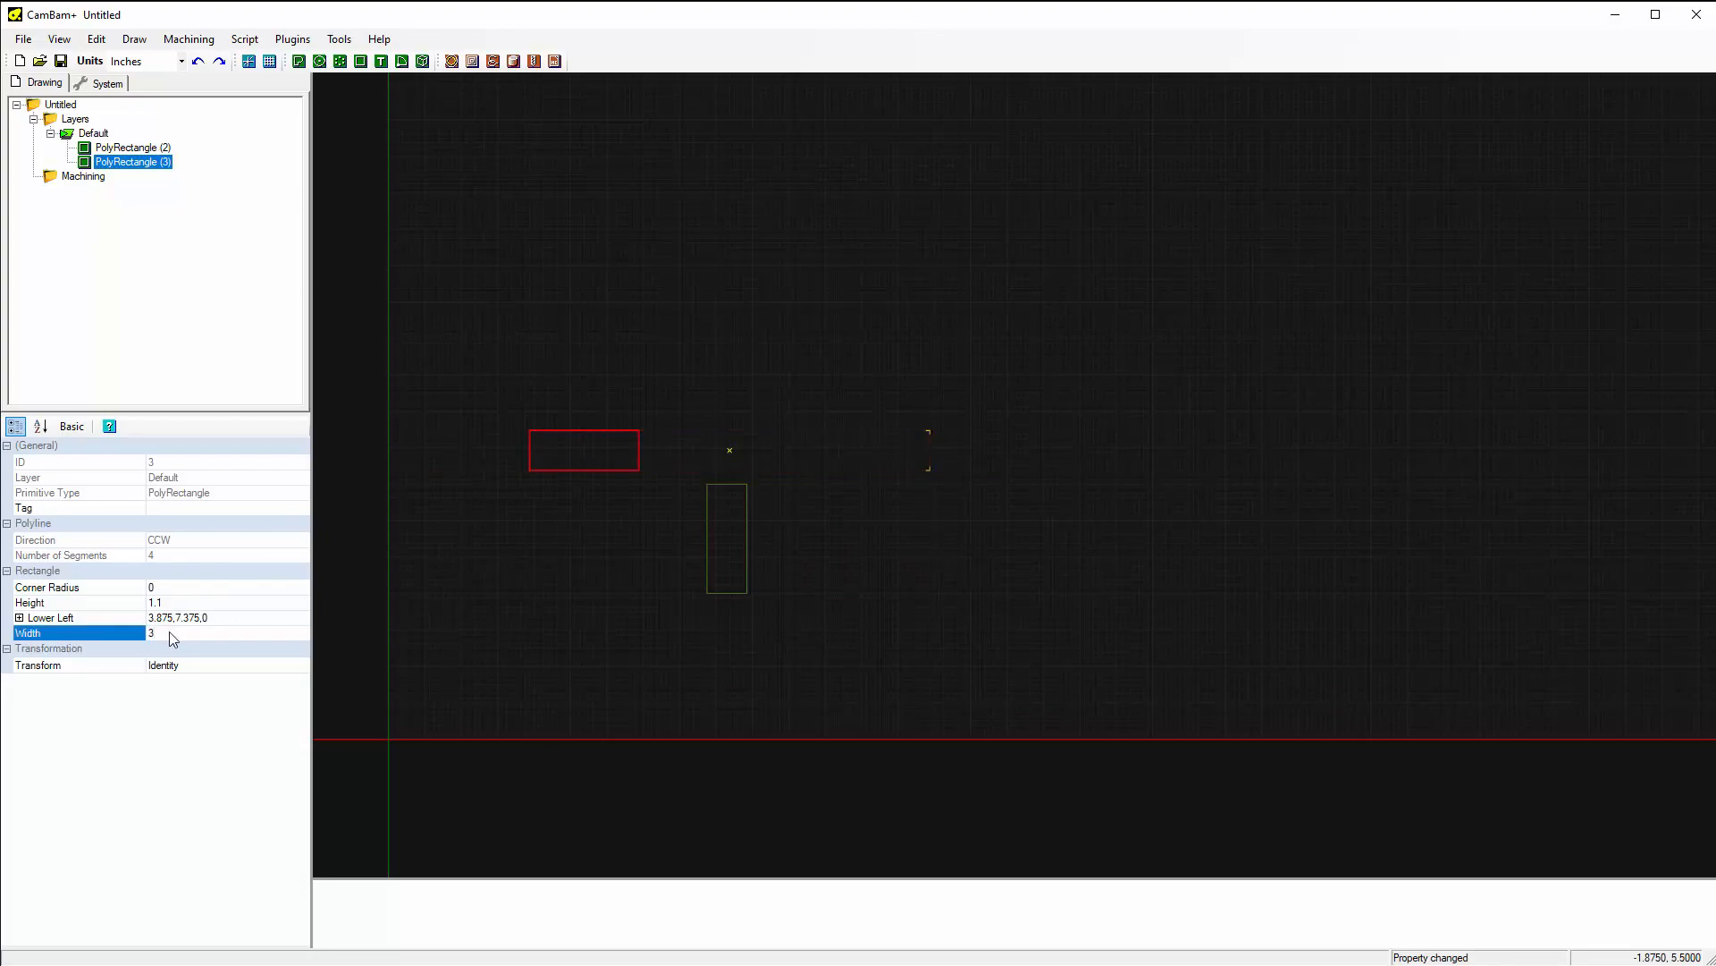
Move the two rectangles close to the origin so that they overlap as a cross.
left_click(755, 575)
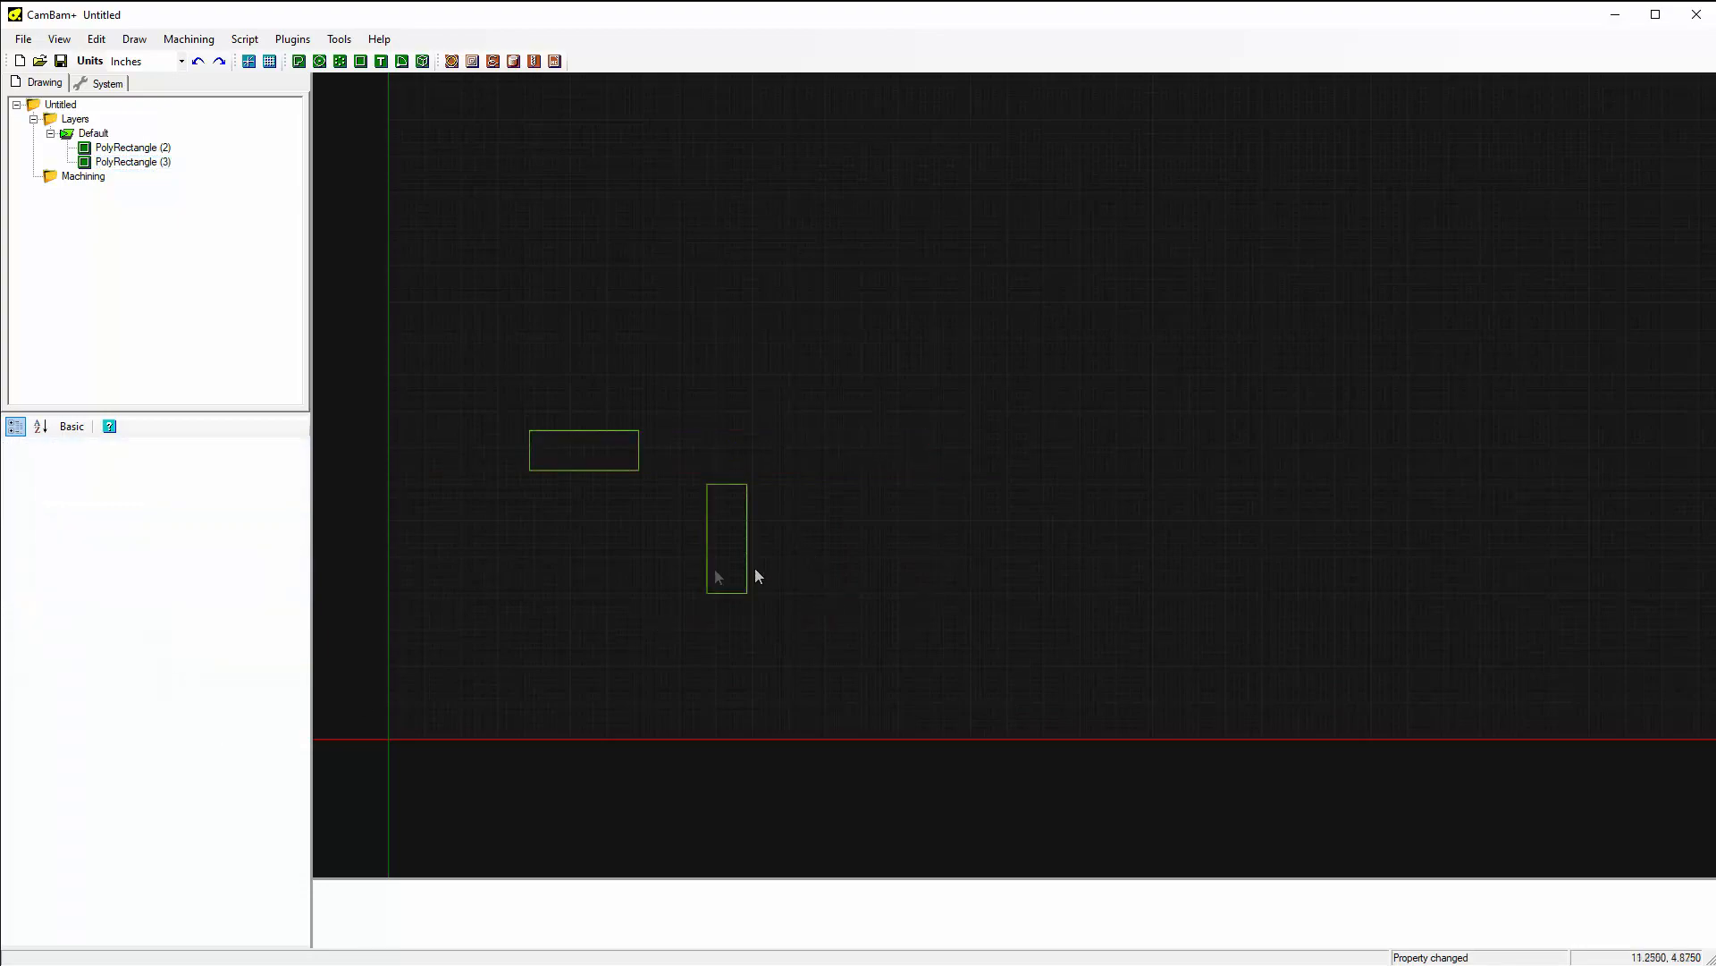
left_click(706, 572)
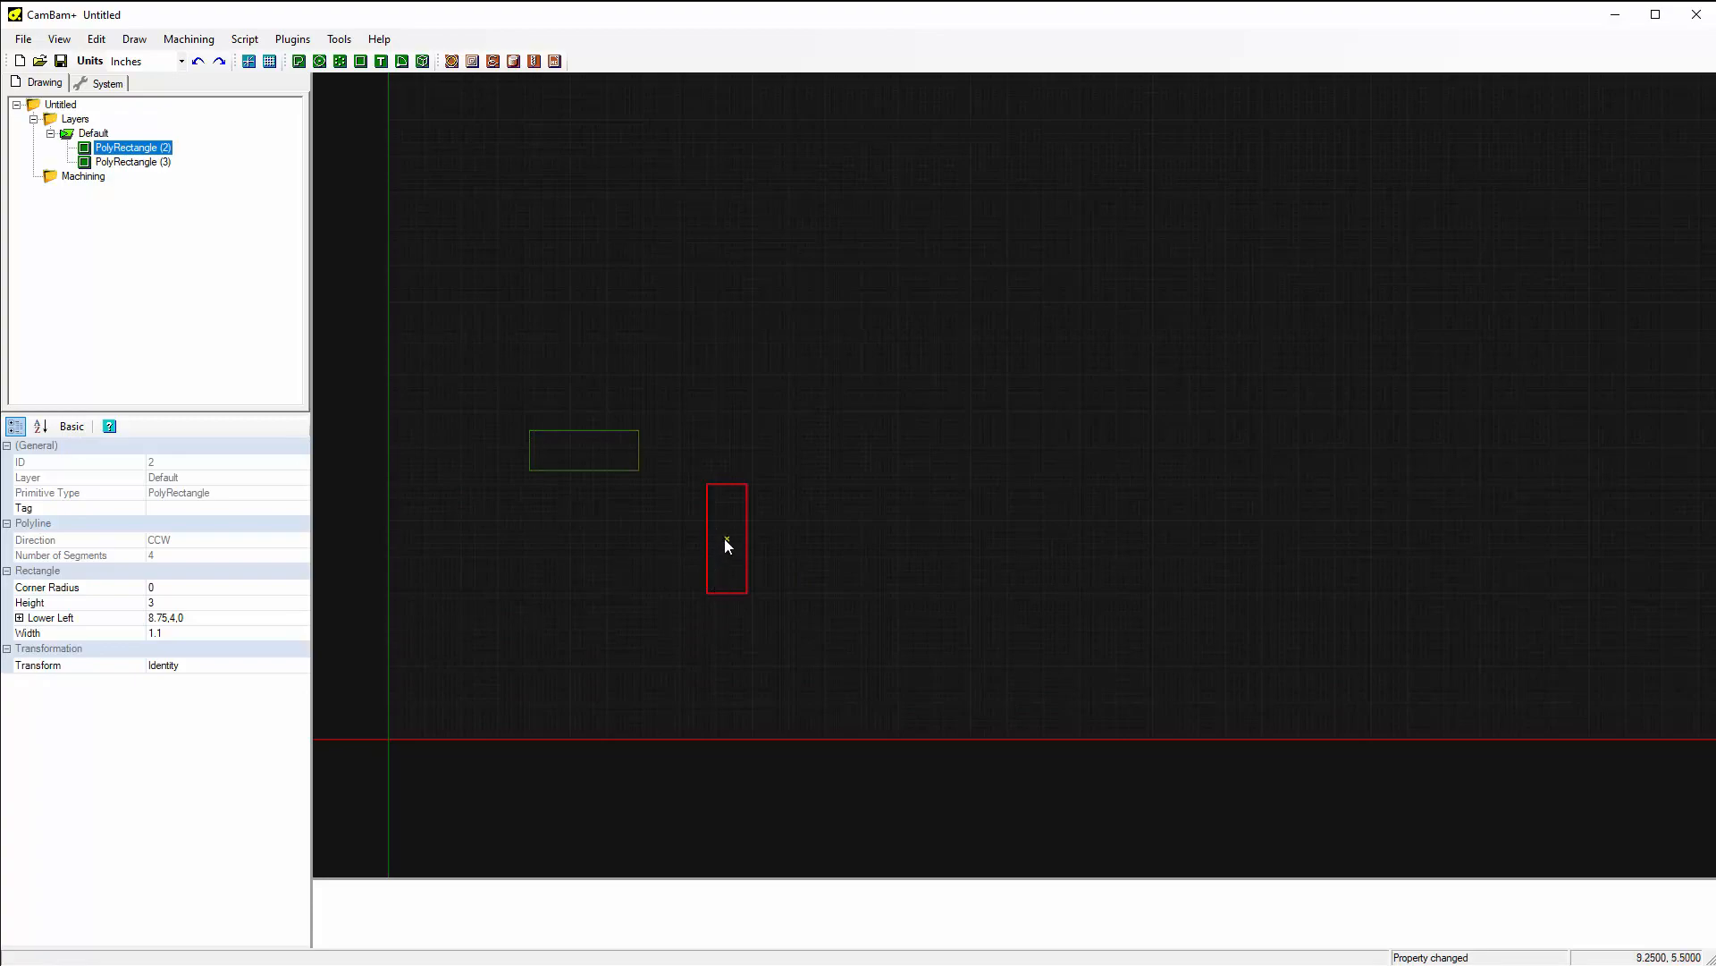
mouse_move(726, 540)
left_mouse_down()
mouse_move(586, 453)
mouse_move(520, 633)
mouse_move(457, 680)
left_mouse_up()
left_click(492, 374)
key("ctrl+a")
scroll(377, 729, "up", 8)
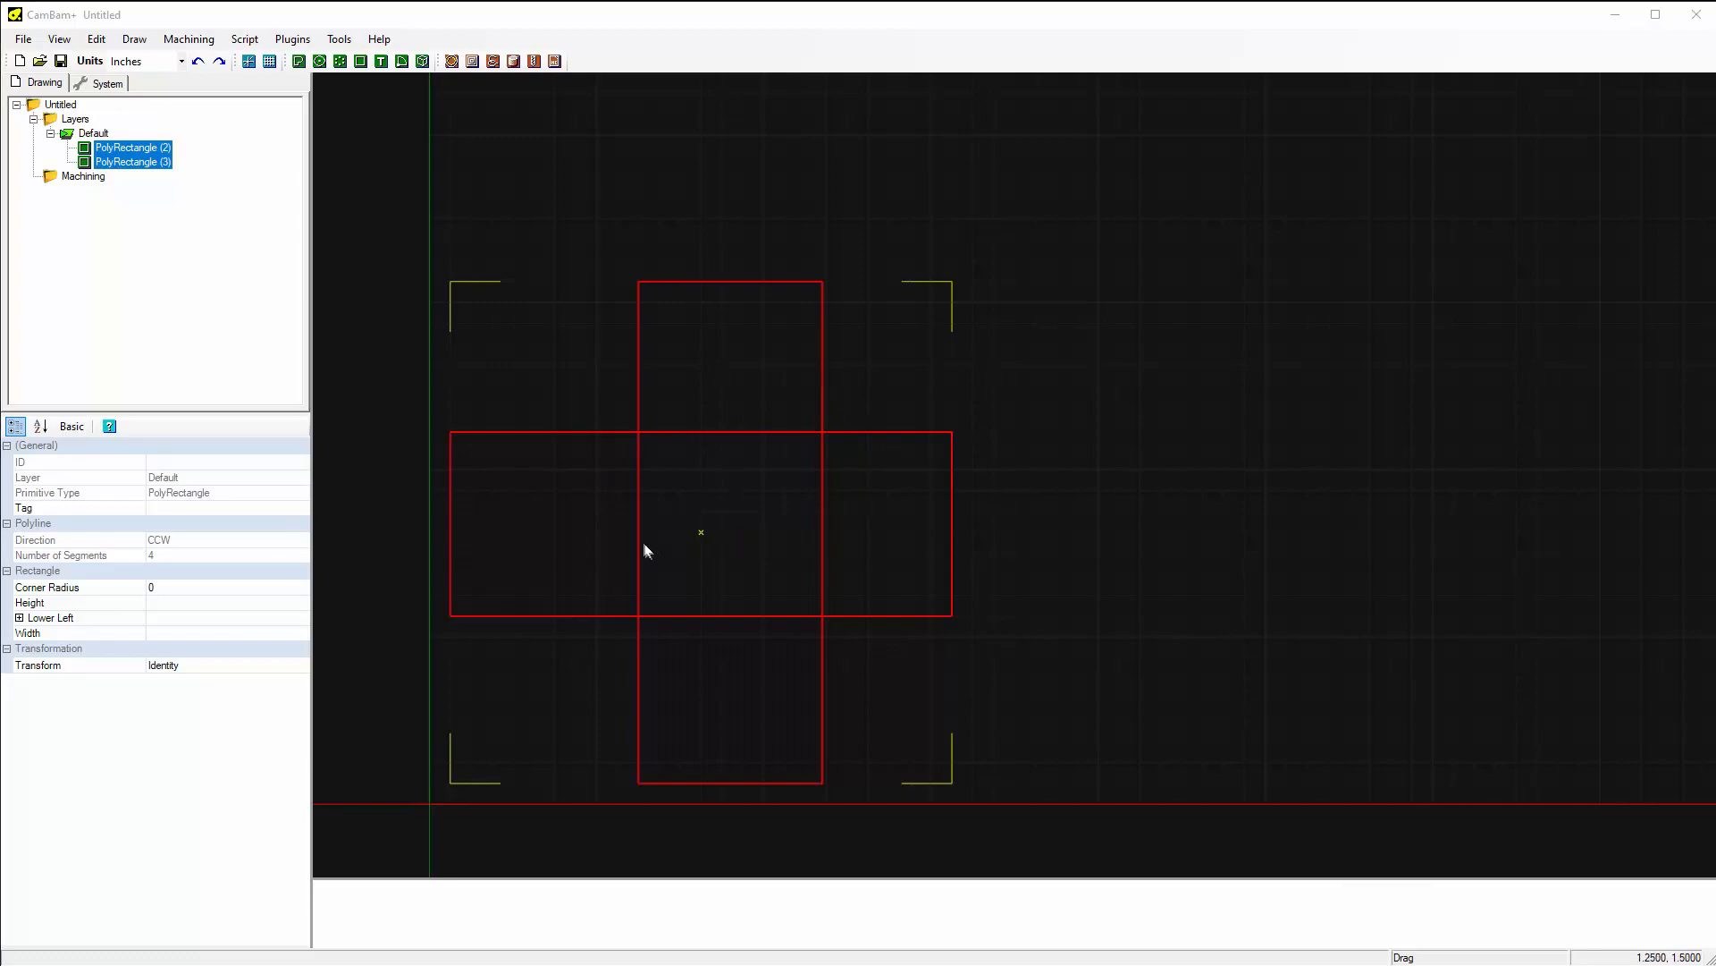
Place the upright rectangle's lower left corner at X 1.5, Y 0.5.
left_click(604, 544)
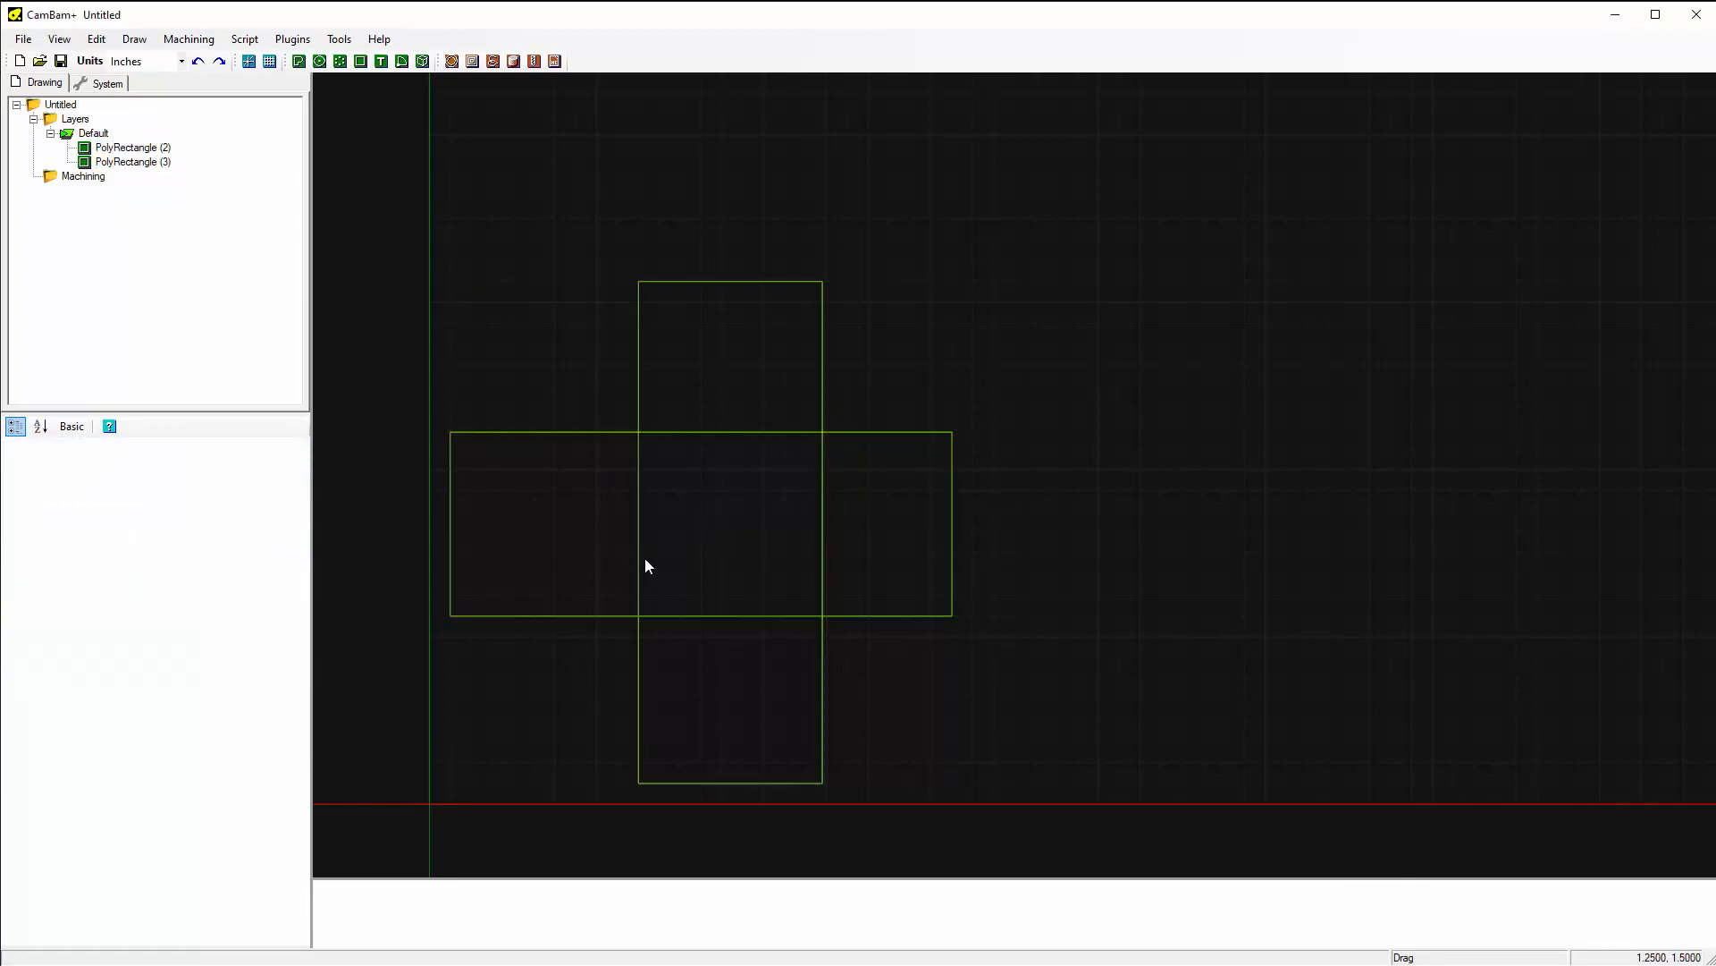
left_click(638, 559)
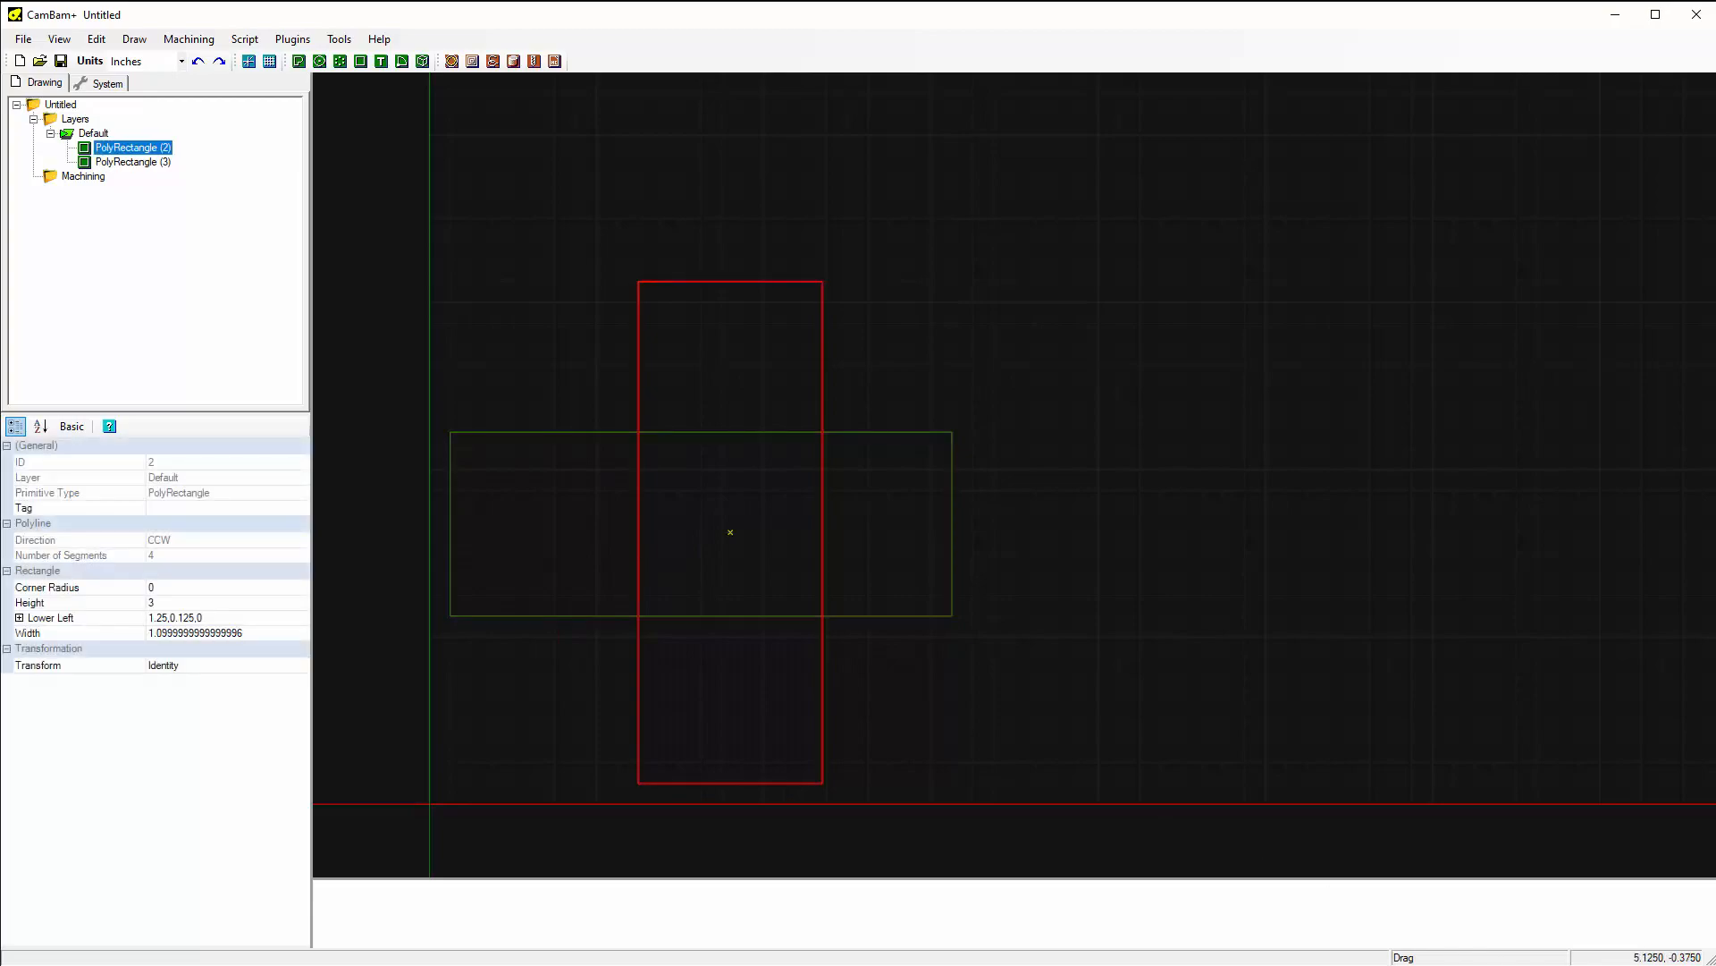
left_click(20, 619)
left_click(195, 635)
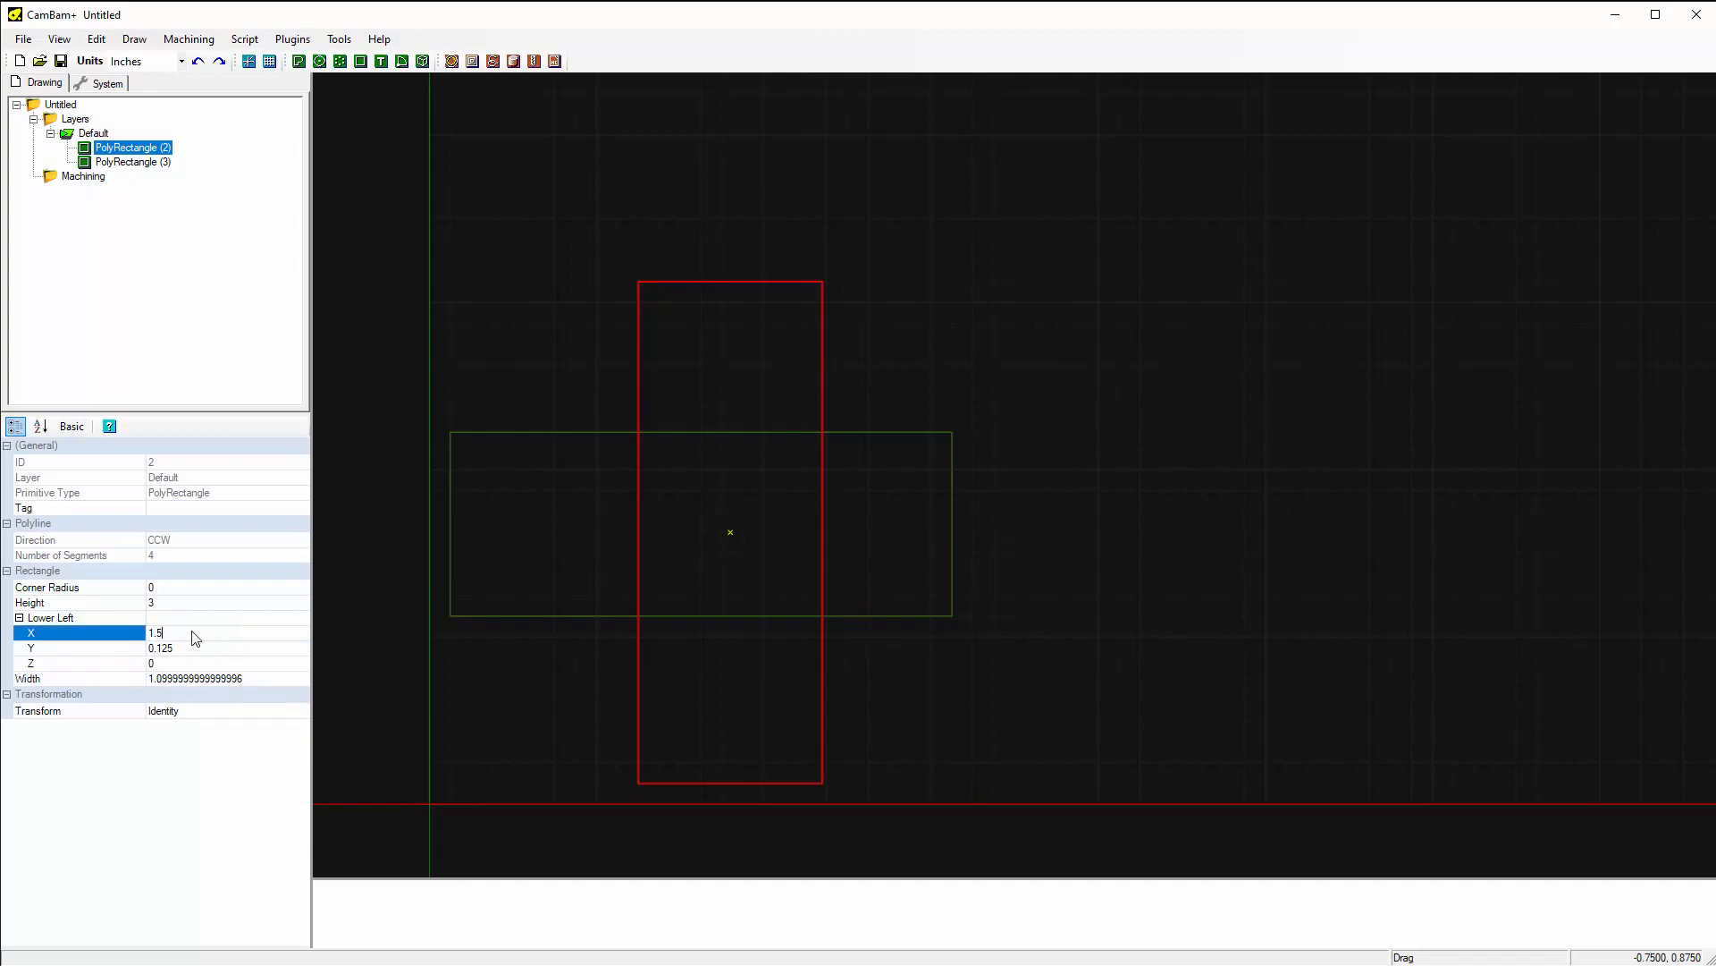
type("1.5")
key("Return")
left_click(190, 649)
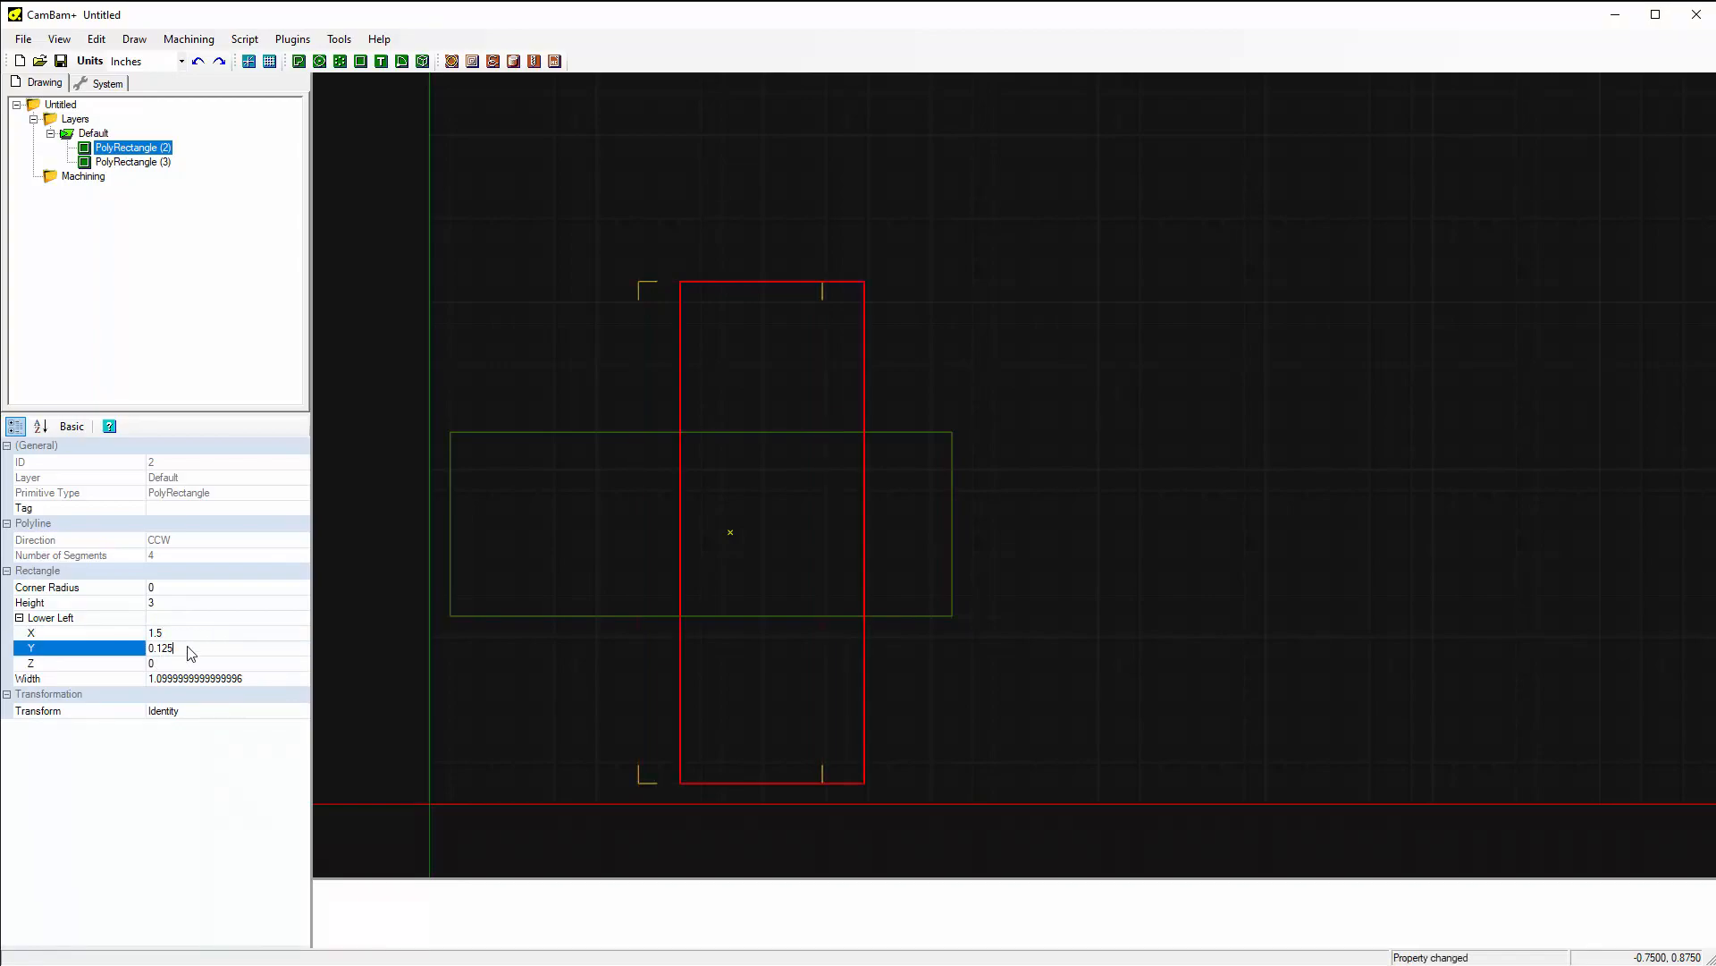
type("0.5")
key("Return")
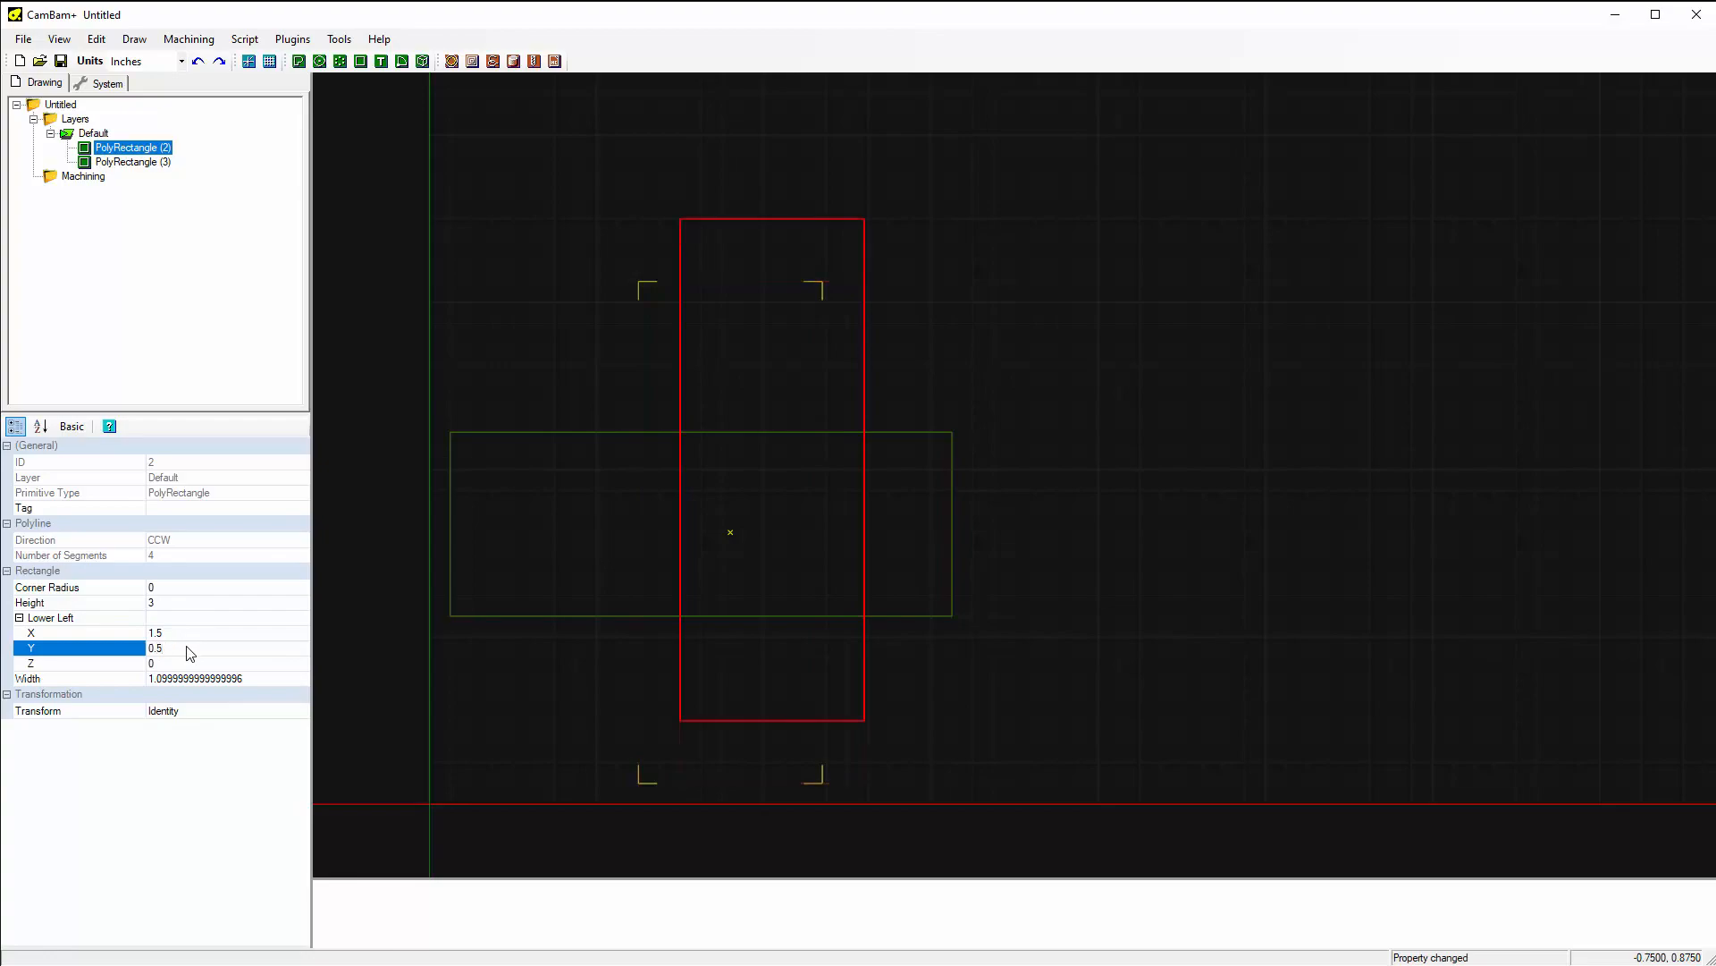
Place the horizontal rectangle's lower left corner at X 0.5, Y 1.5.
left_click(563, 616)
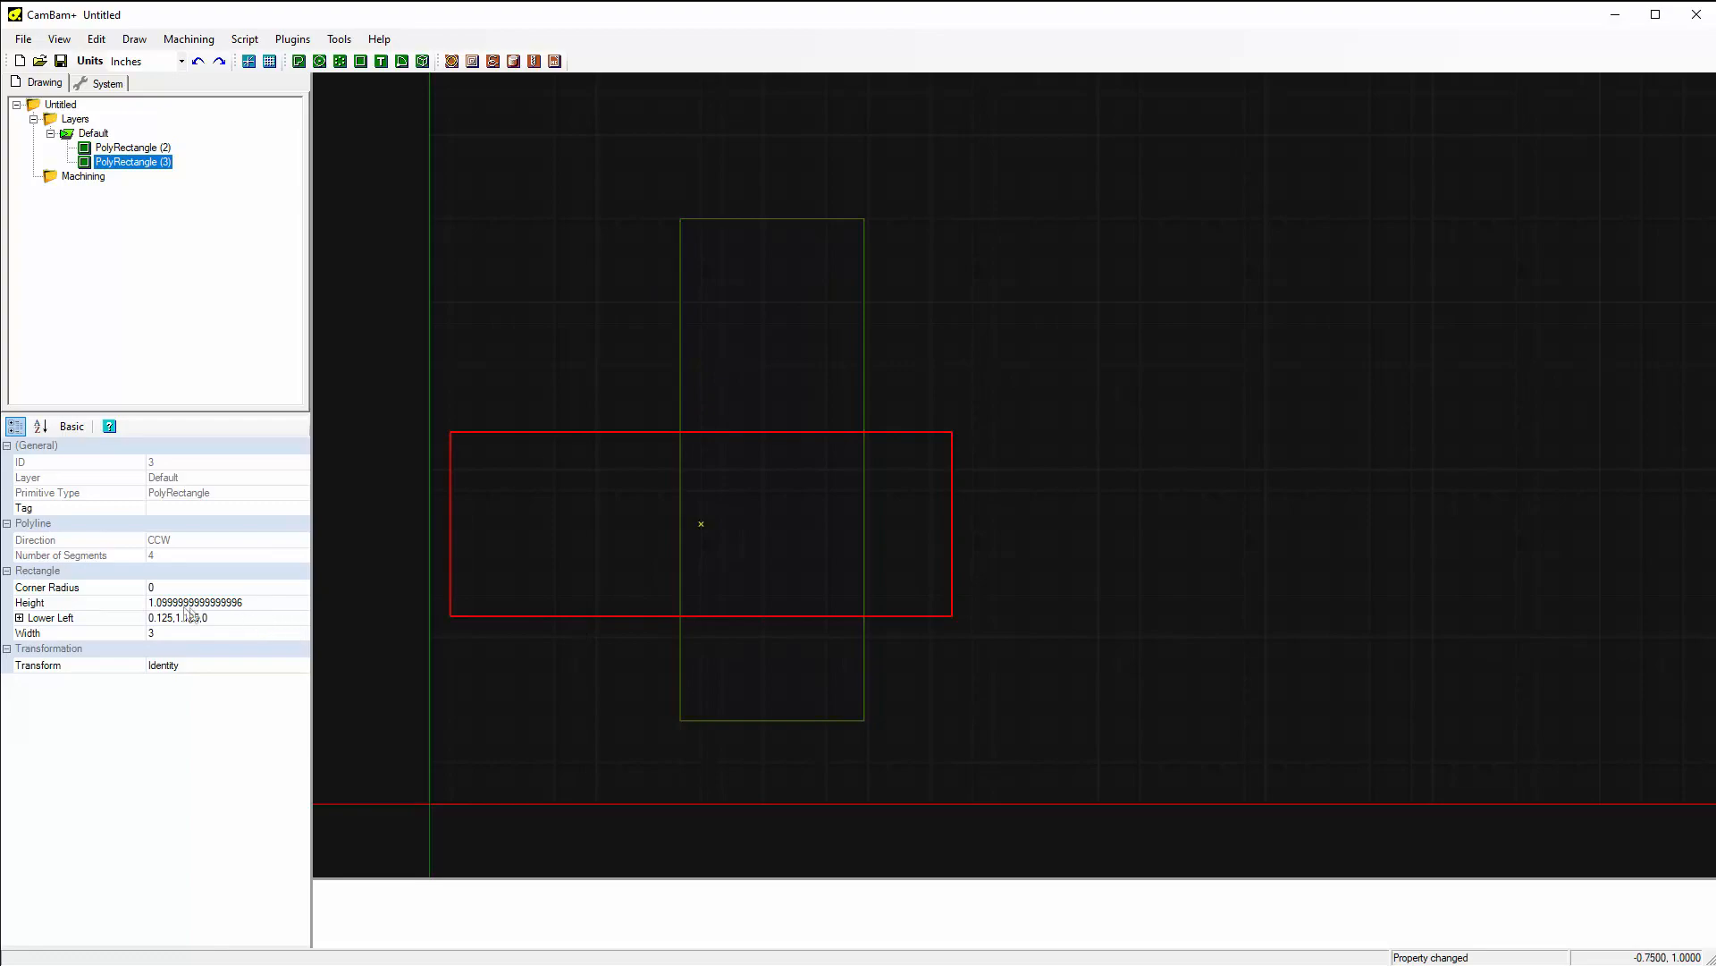
left_click(20, 618)
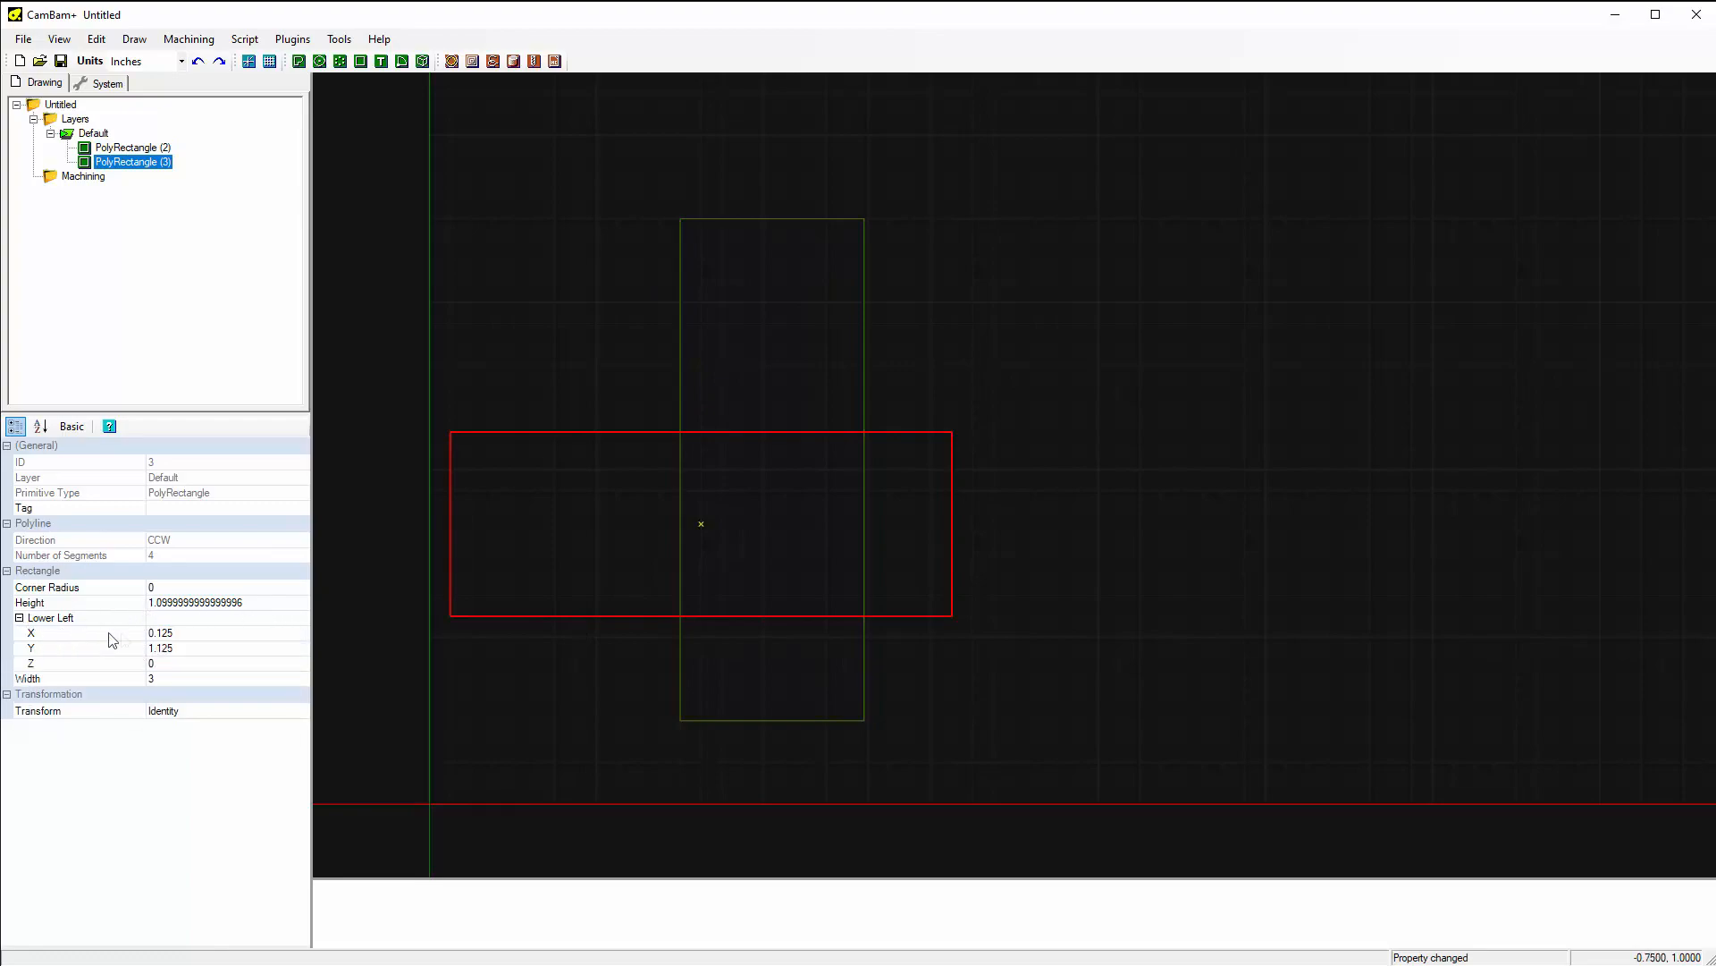
left_click(190, 635)
type("0.5")
key("Return")
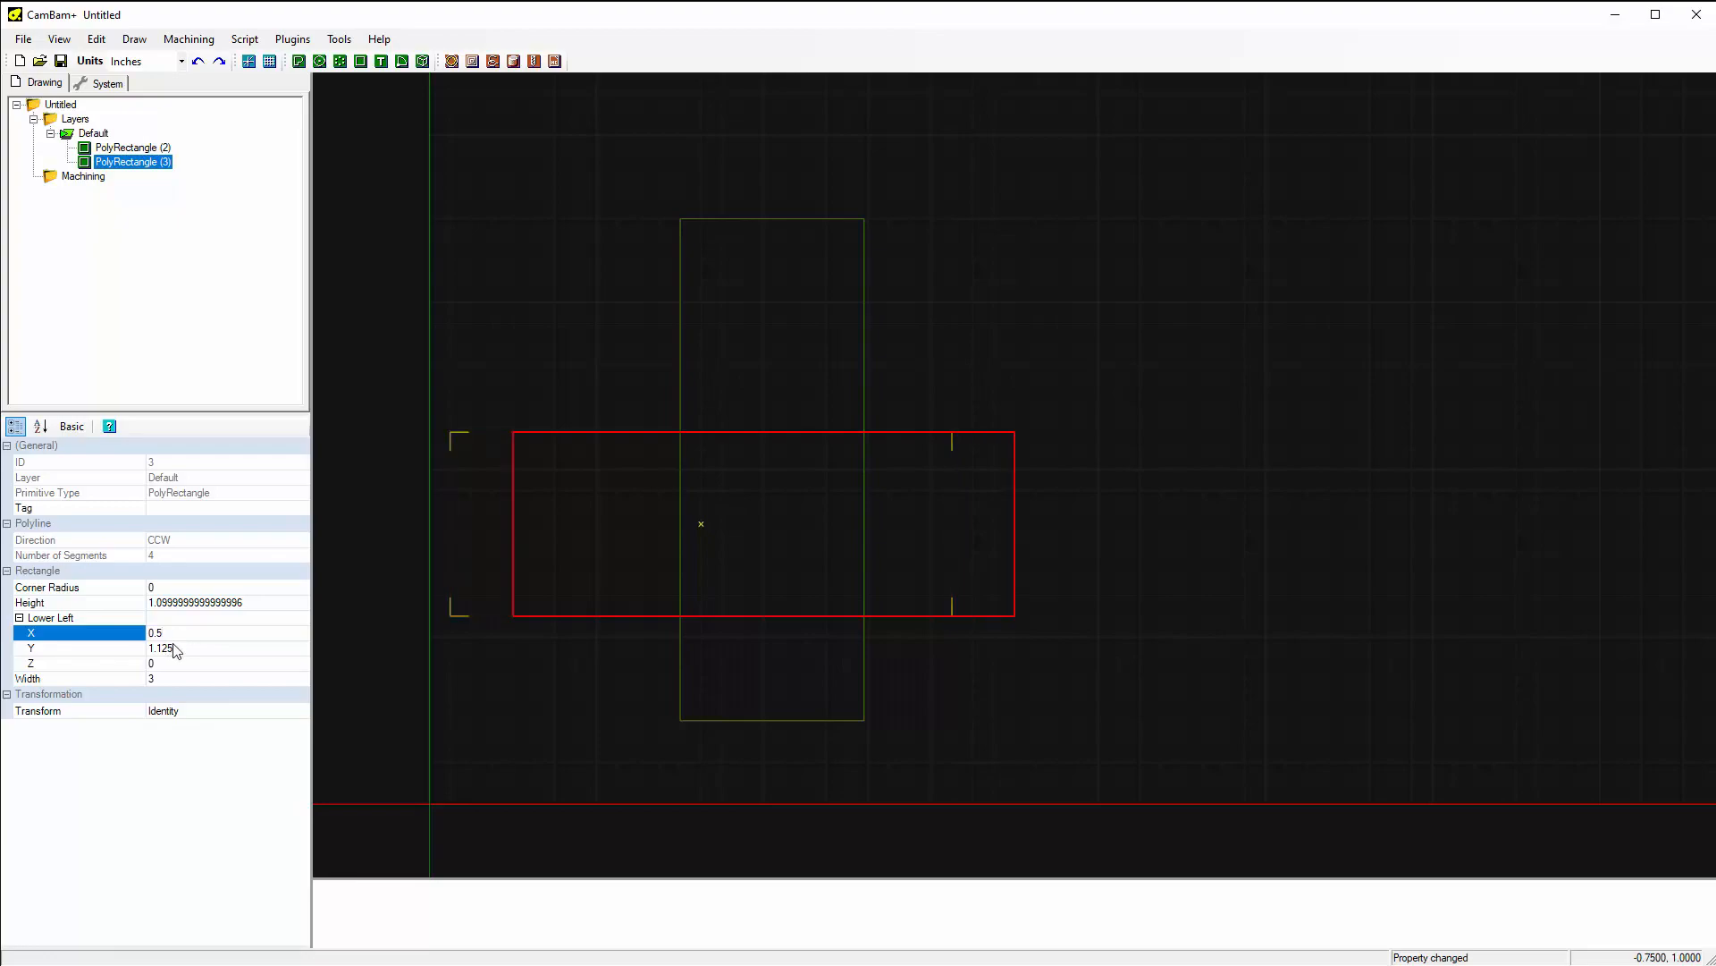
left_click(188, 652)
type("1.5")
key("Return")
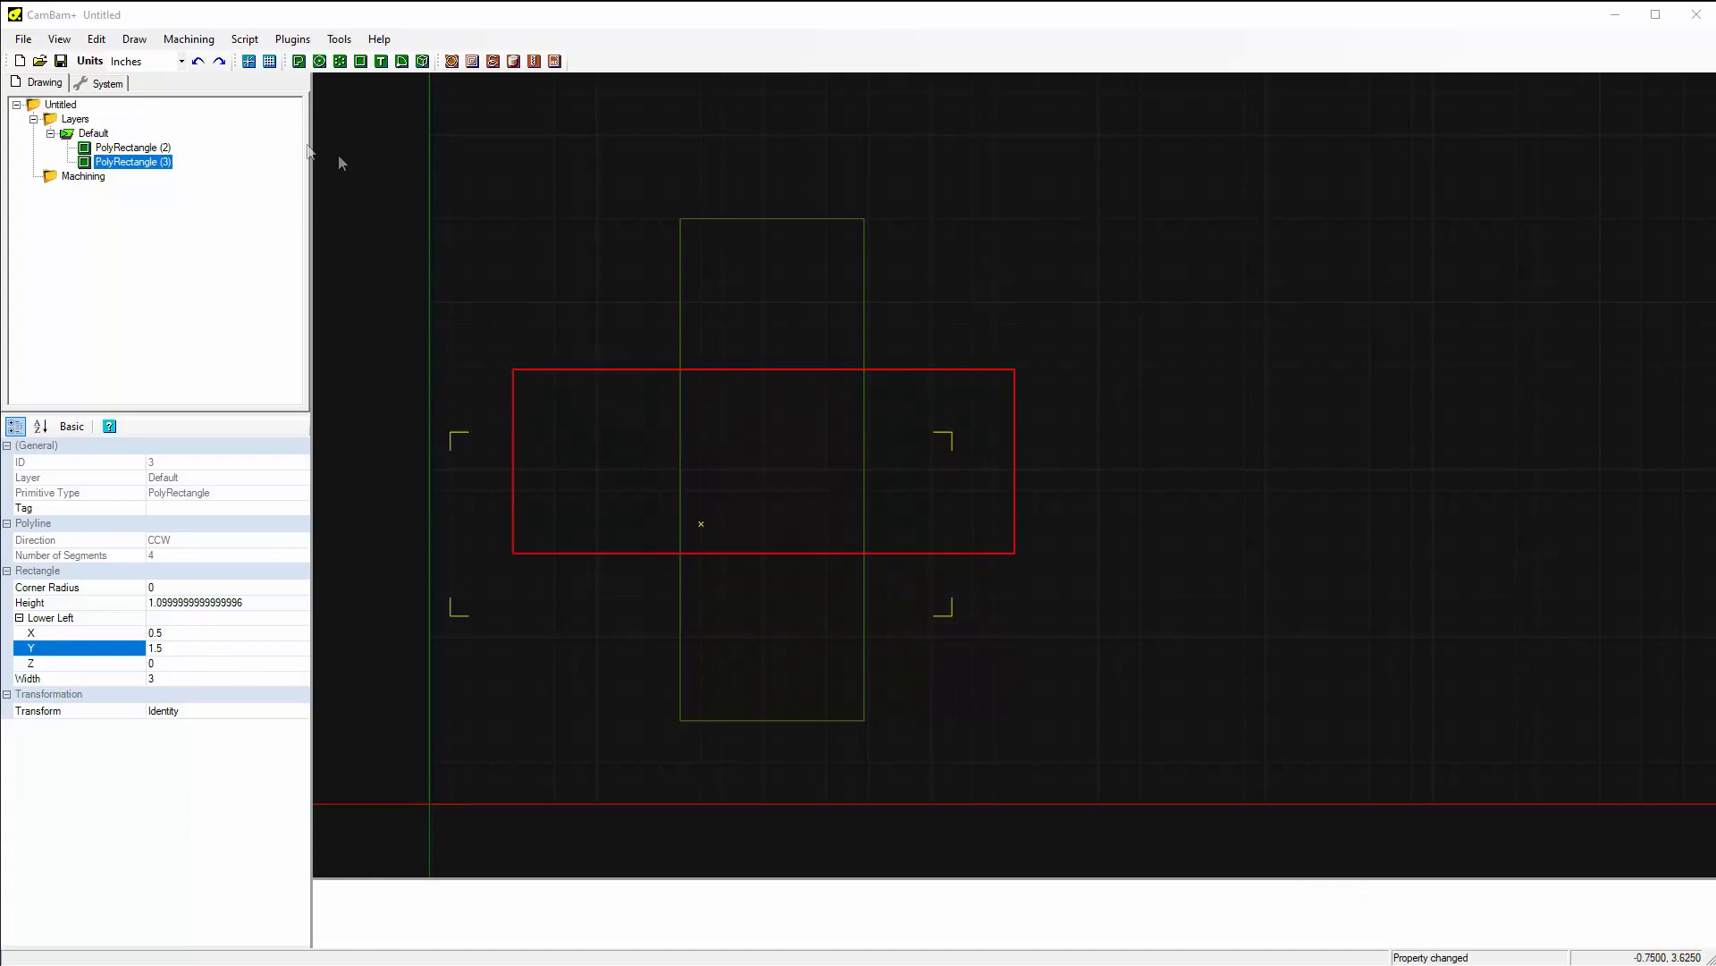
Select both rectangles and move them together diagonally closer to the origin.
left_click(462, 154)
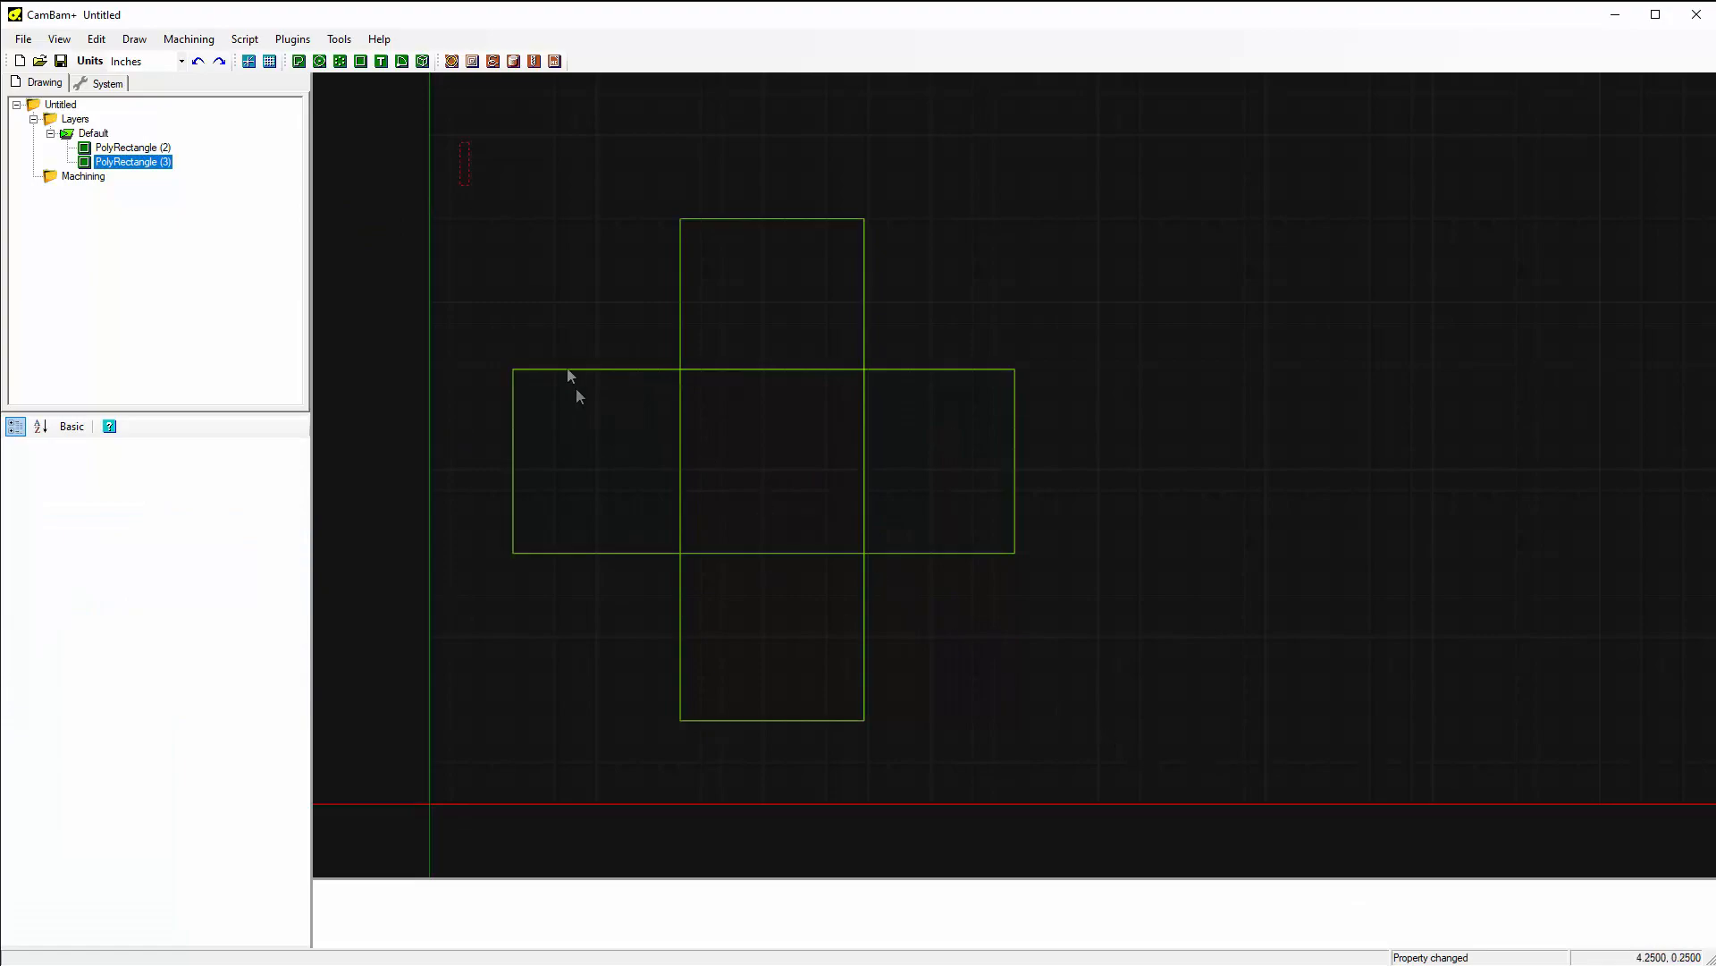
key("ctrl+a")
left_click_drag(781, 513, 721, 581)
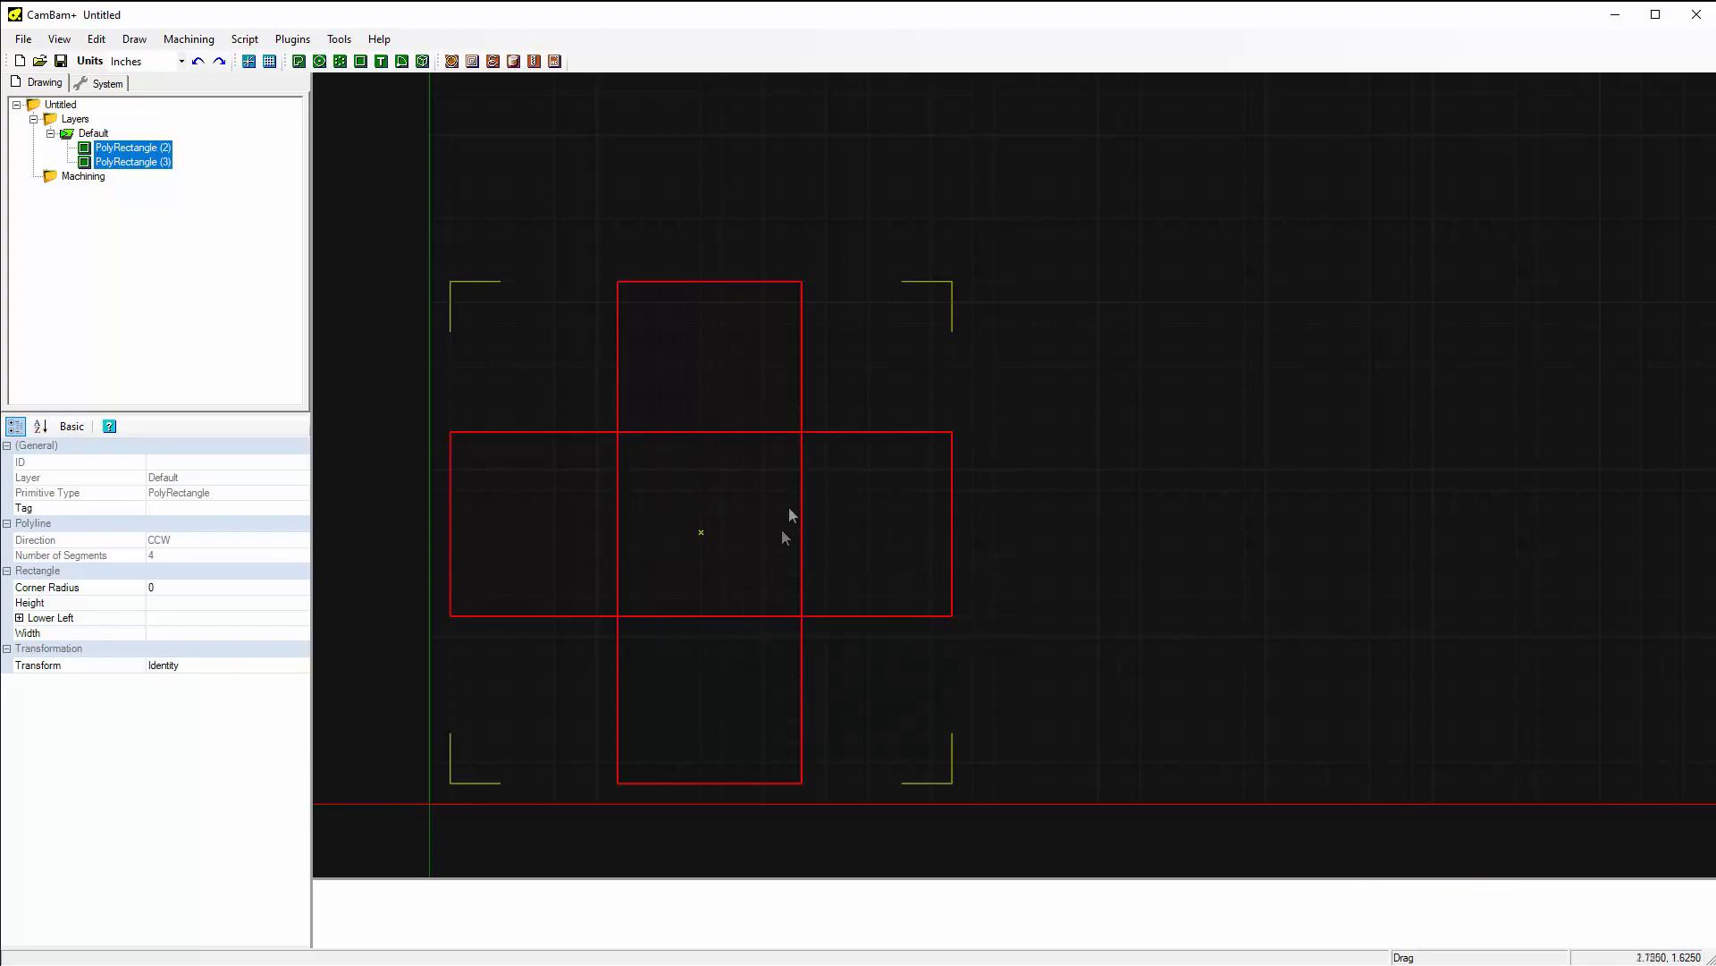
Break the two overlapping rectangles at their intersections with an intersection tolerance of .001.
right_click(739, 384)
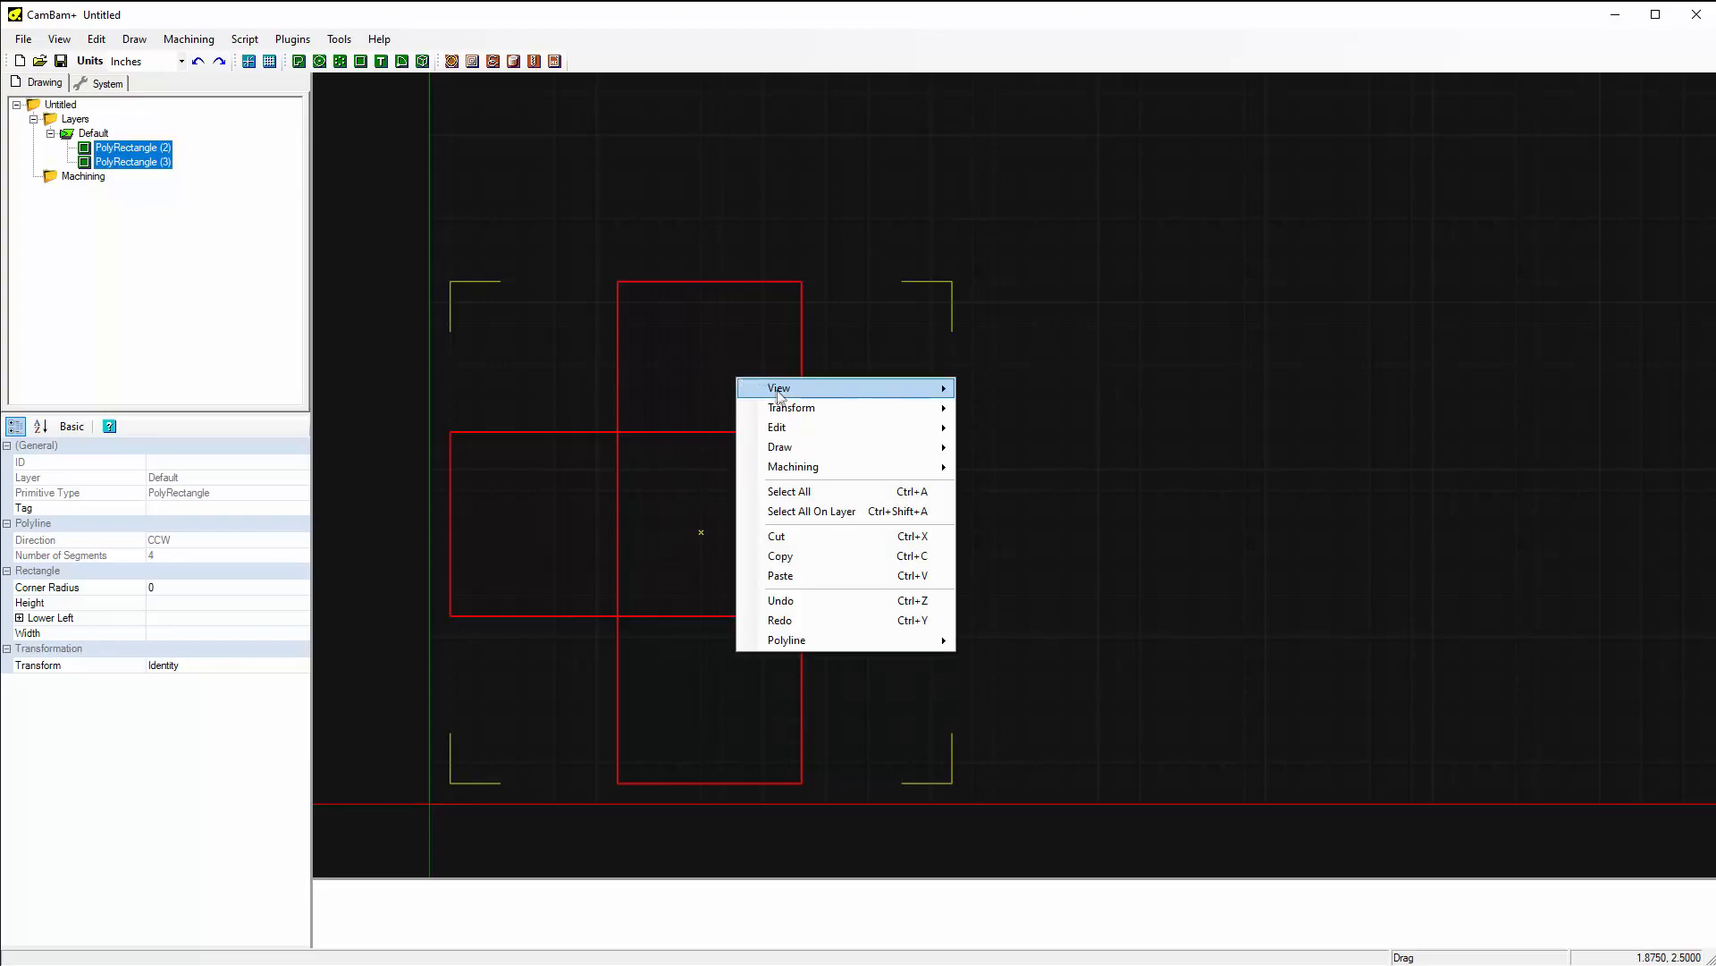
mouse_move(844, 426)
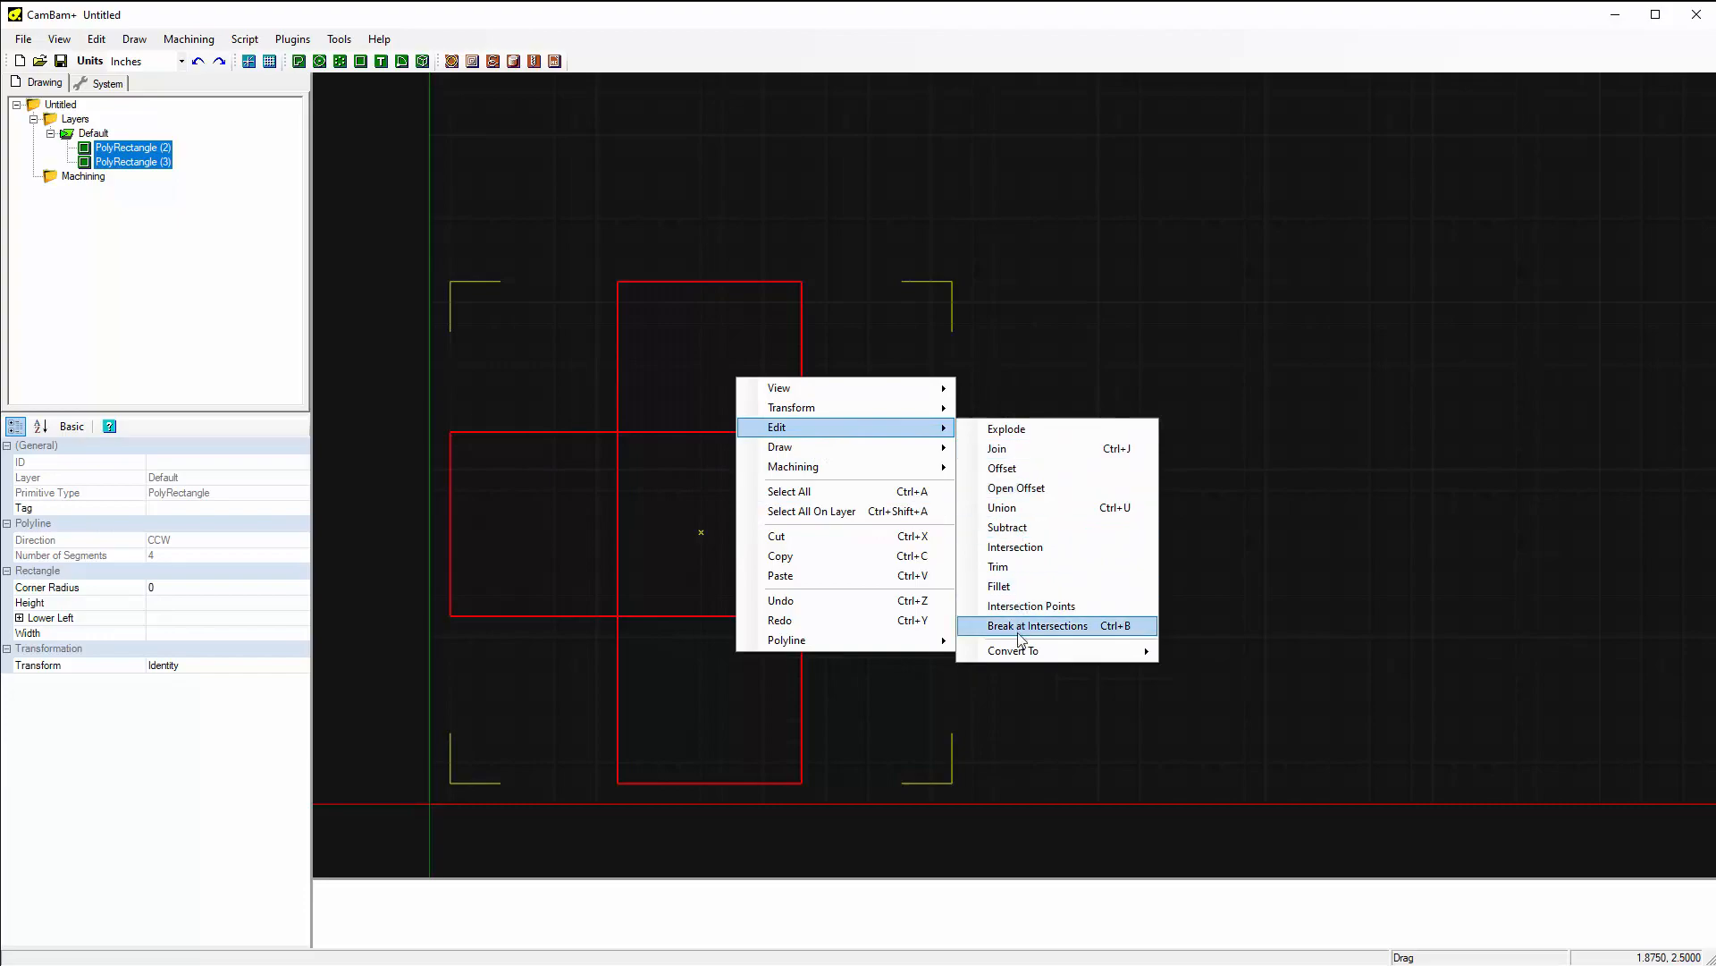
left_click(1019, 630)
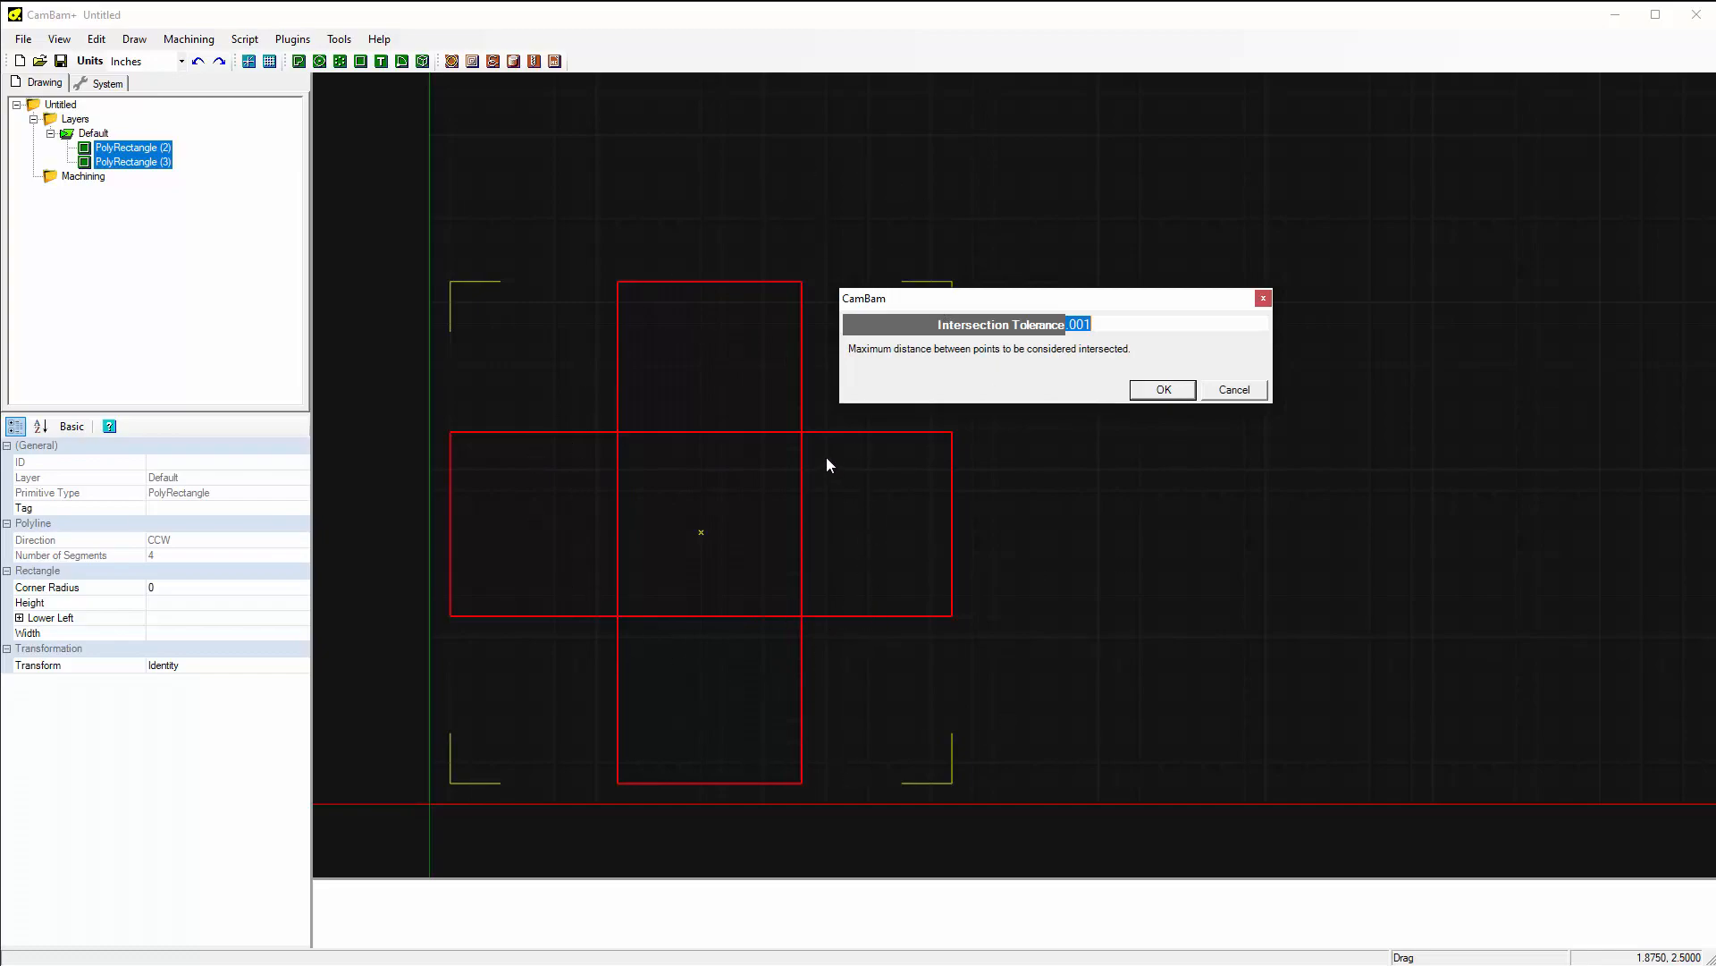
left_click(1163, 390)
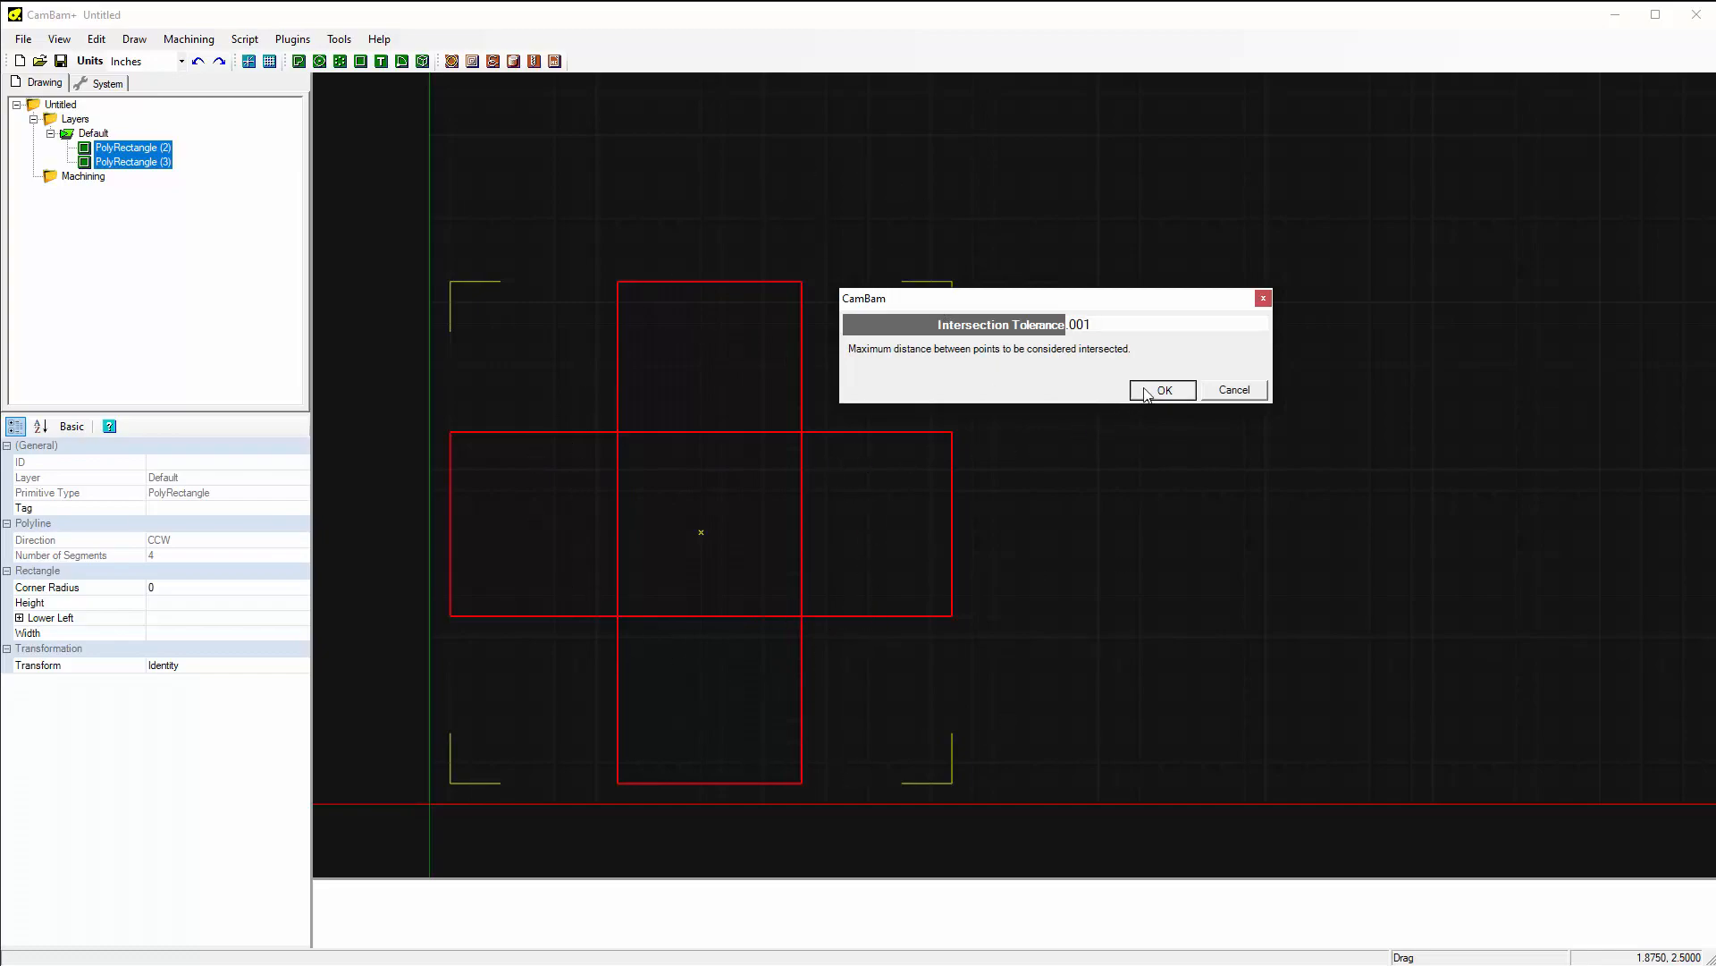
left_click(717, 493)
Delete the four inner segments where the rectangles overlap, leaving only the outline of the cross.
left_click(801, 522)
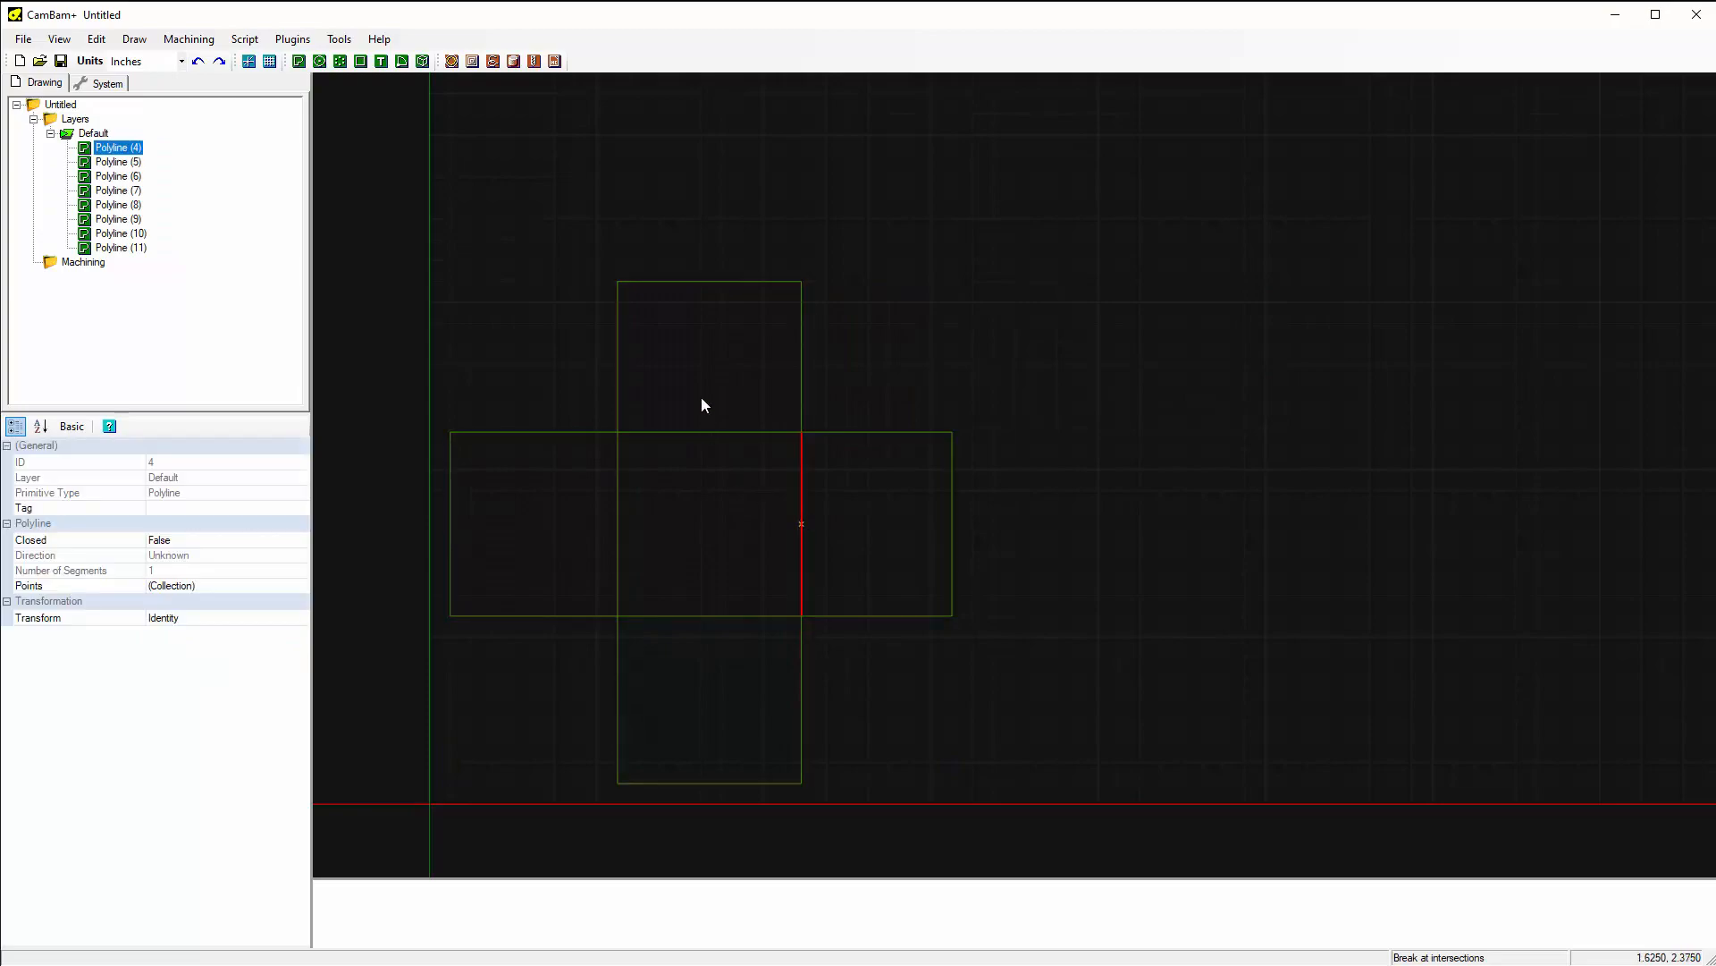
key("Delete")
key("Return")
left_click(708, 432)
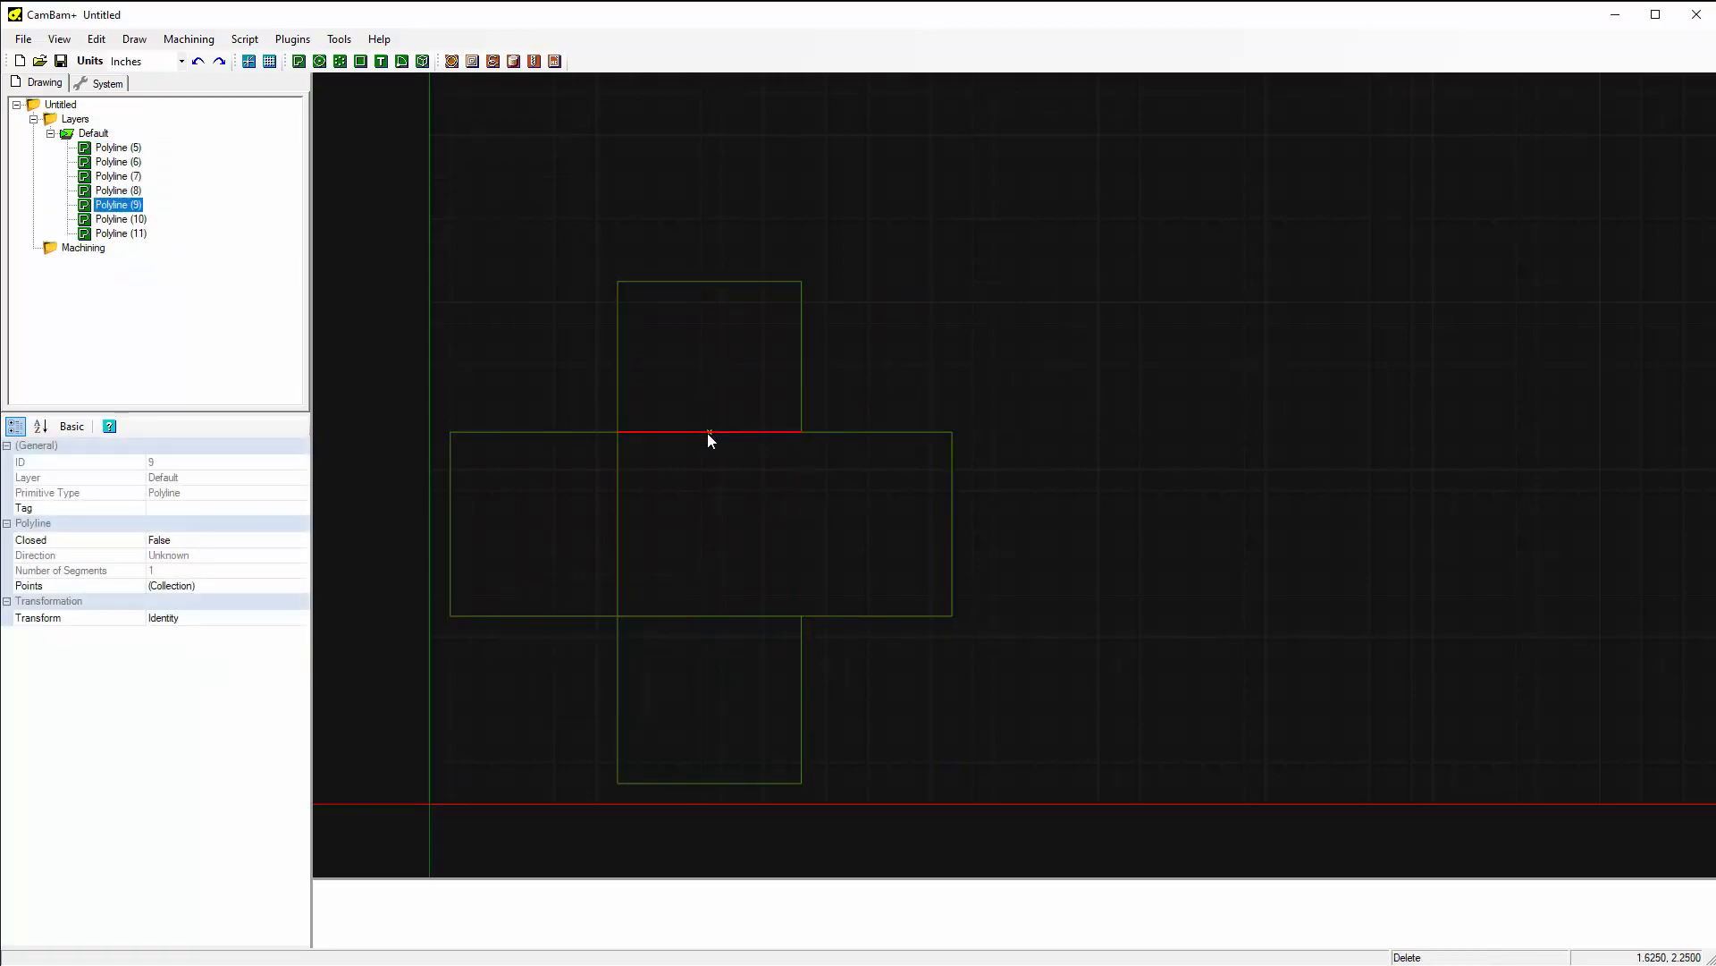
key("Delete")
key("Return")
left_click(616, 511)
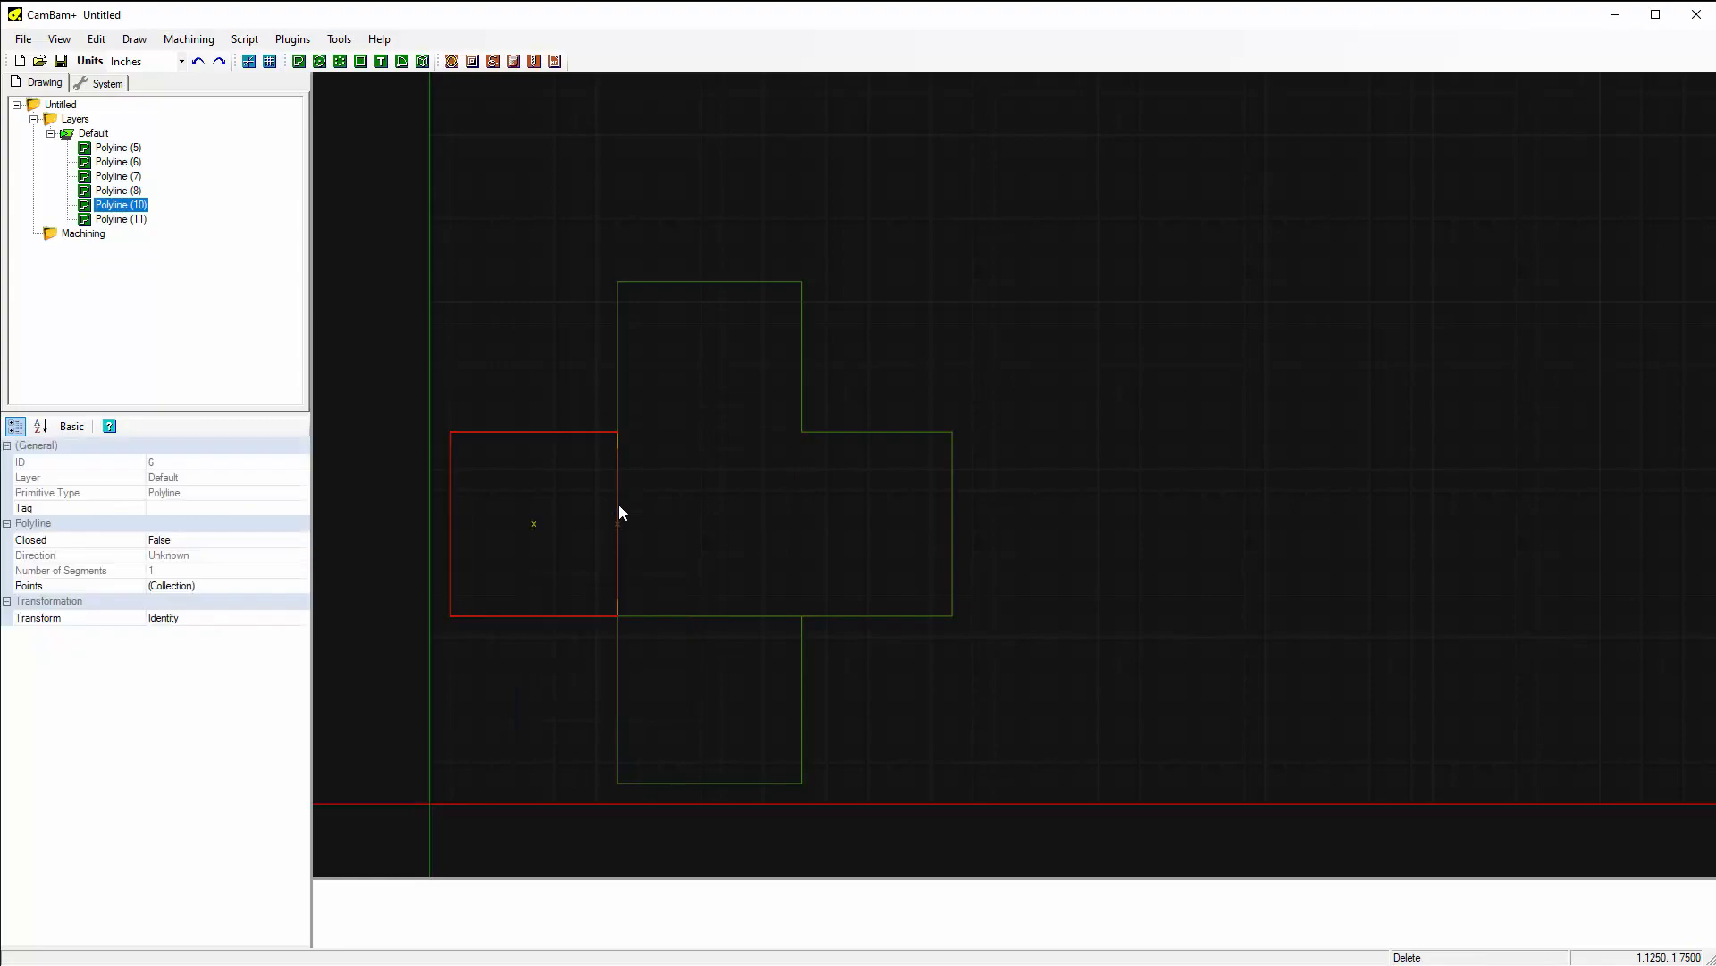
key("Delete")
key("Return")
left_click(701, 615)
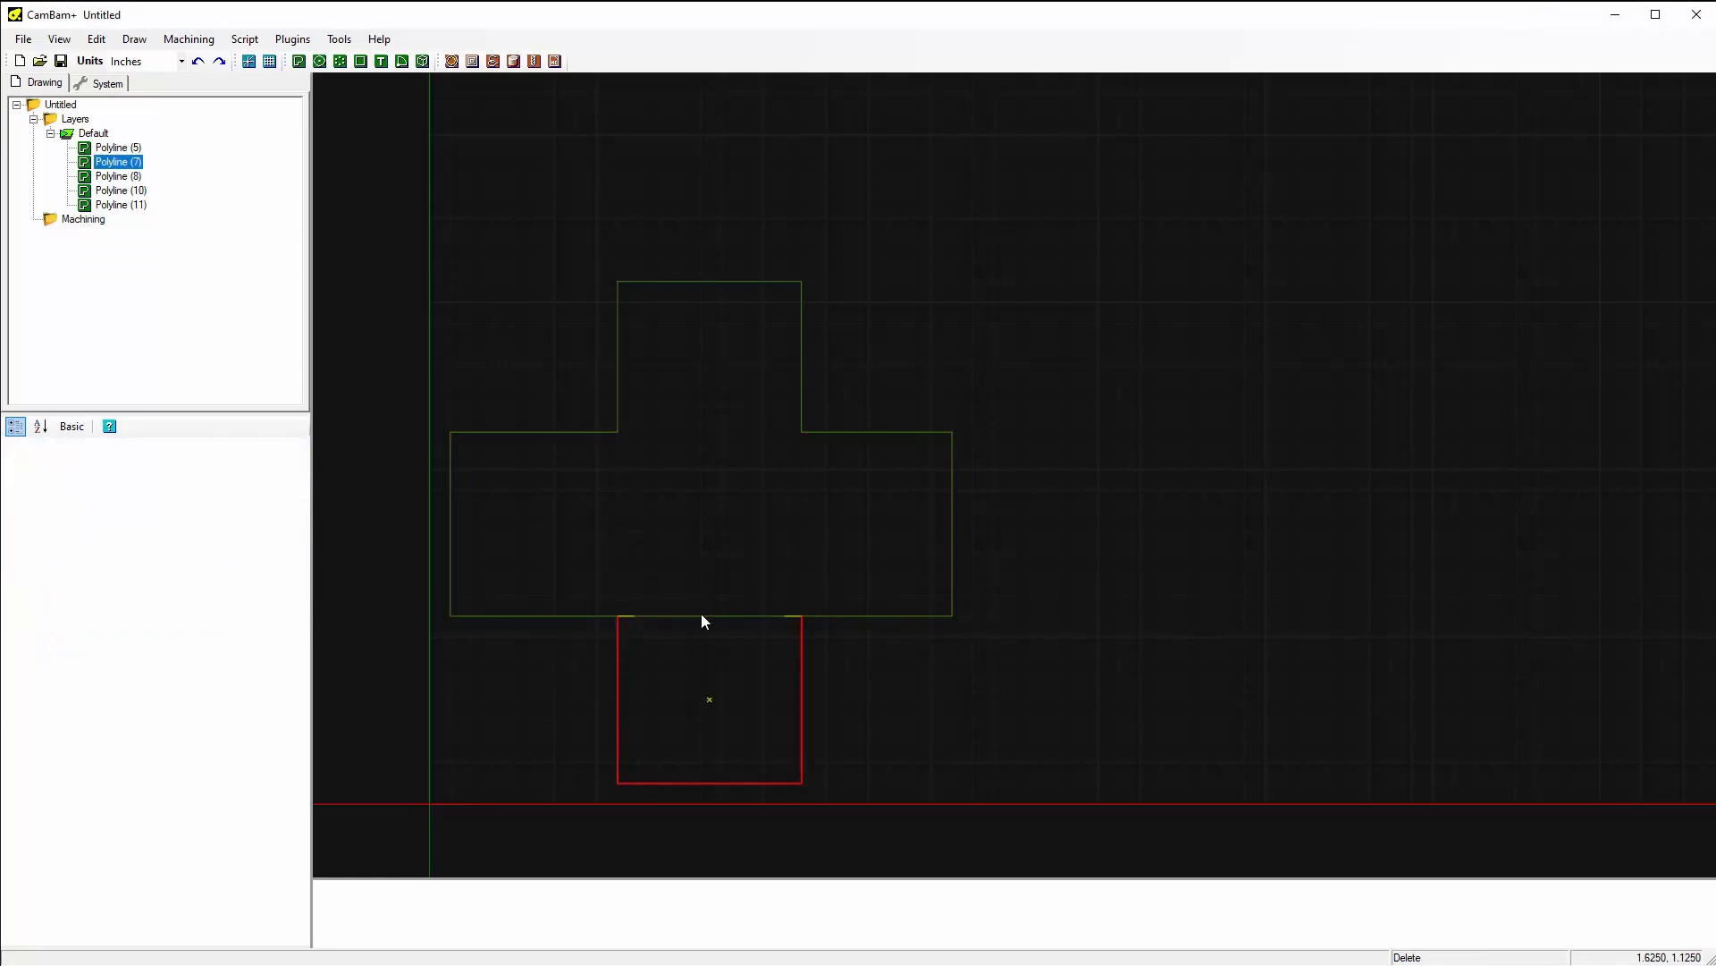
left_click(701, 615)
key("Delete")
key("Return")
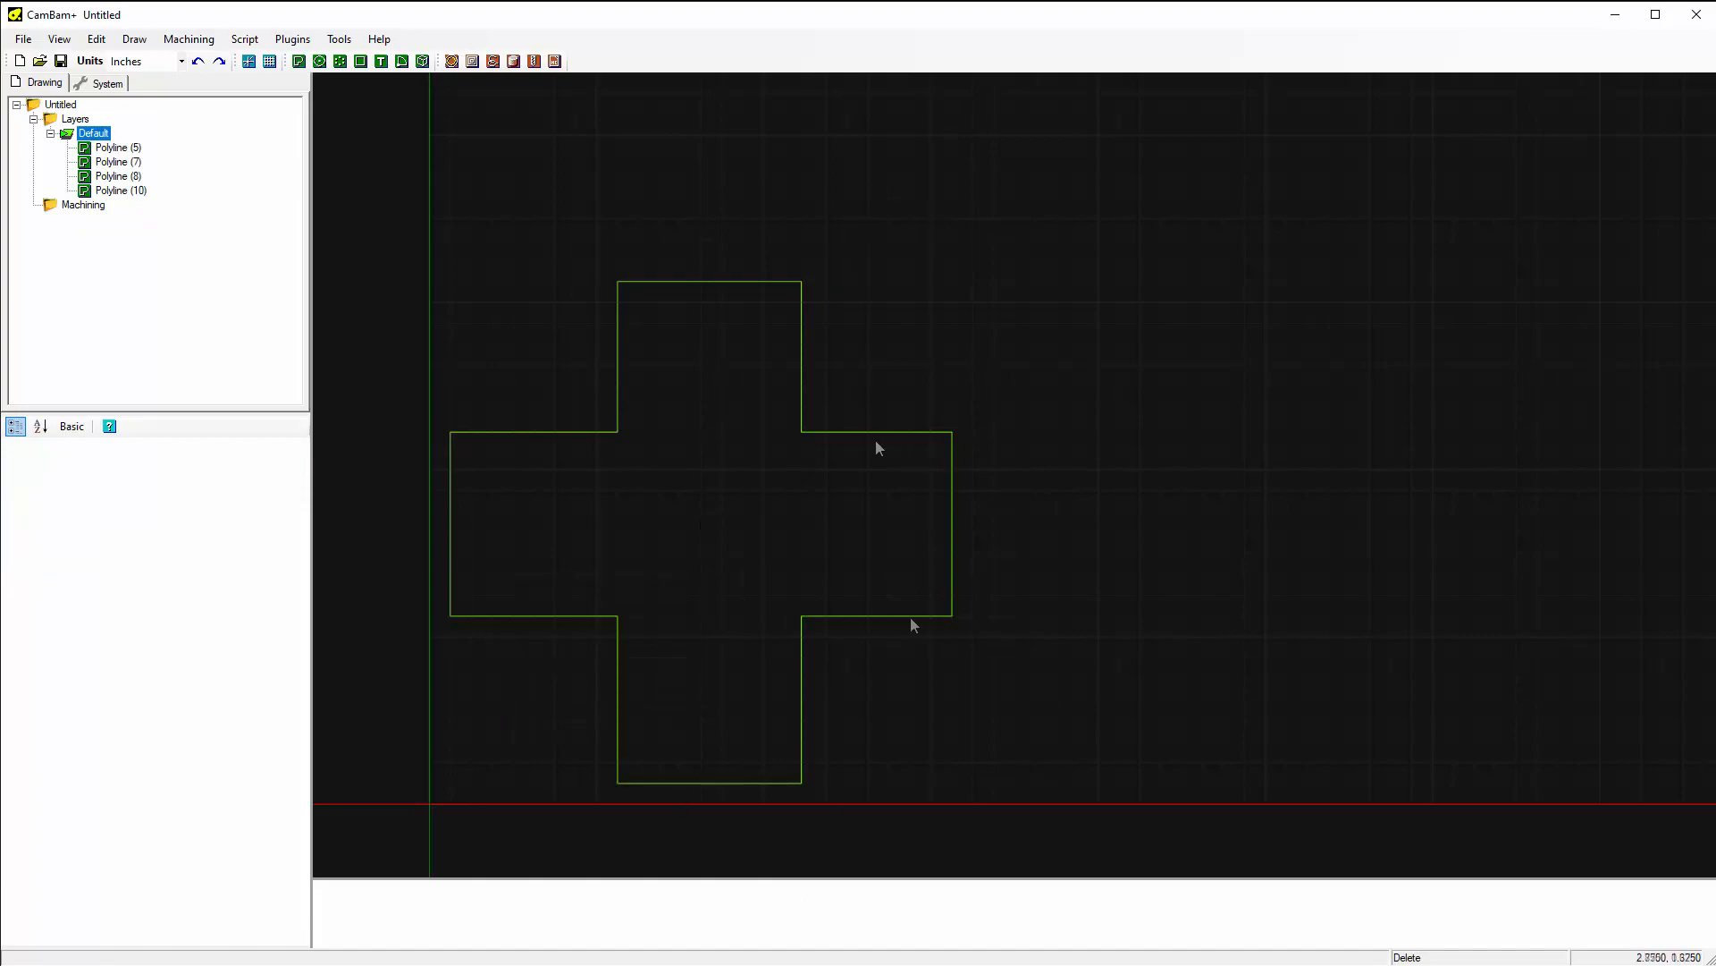
Join the four remaining outline polylines into one closed cross with a join tolerance of .01.
left_click_drag(388, 193, 1085, 845)
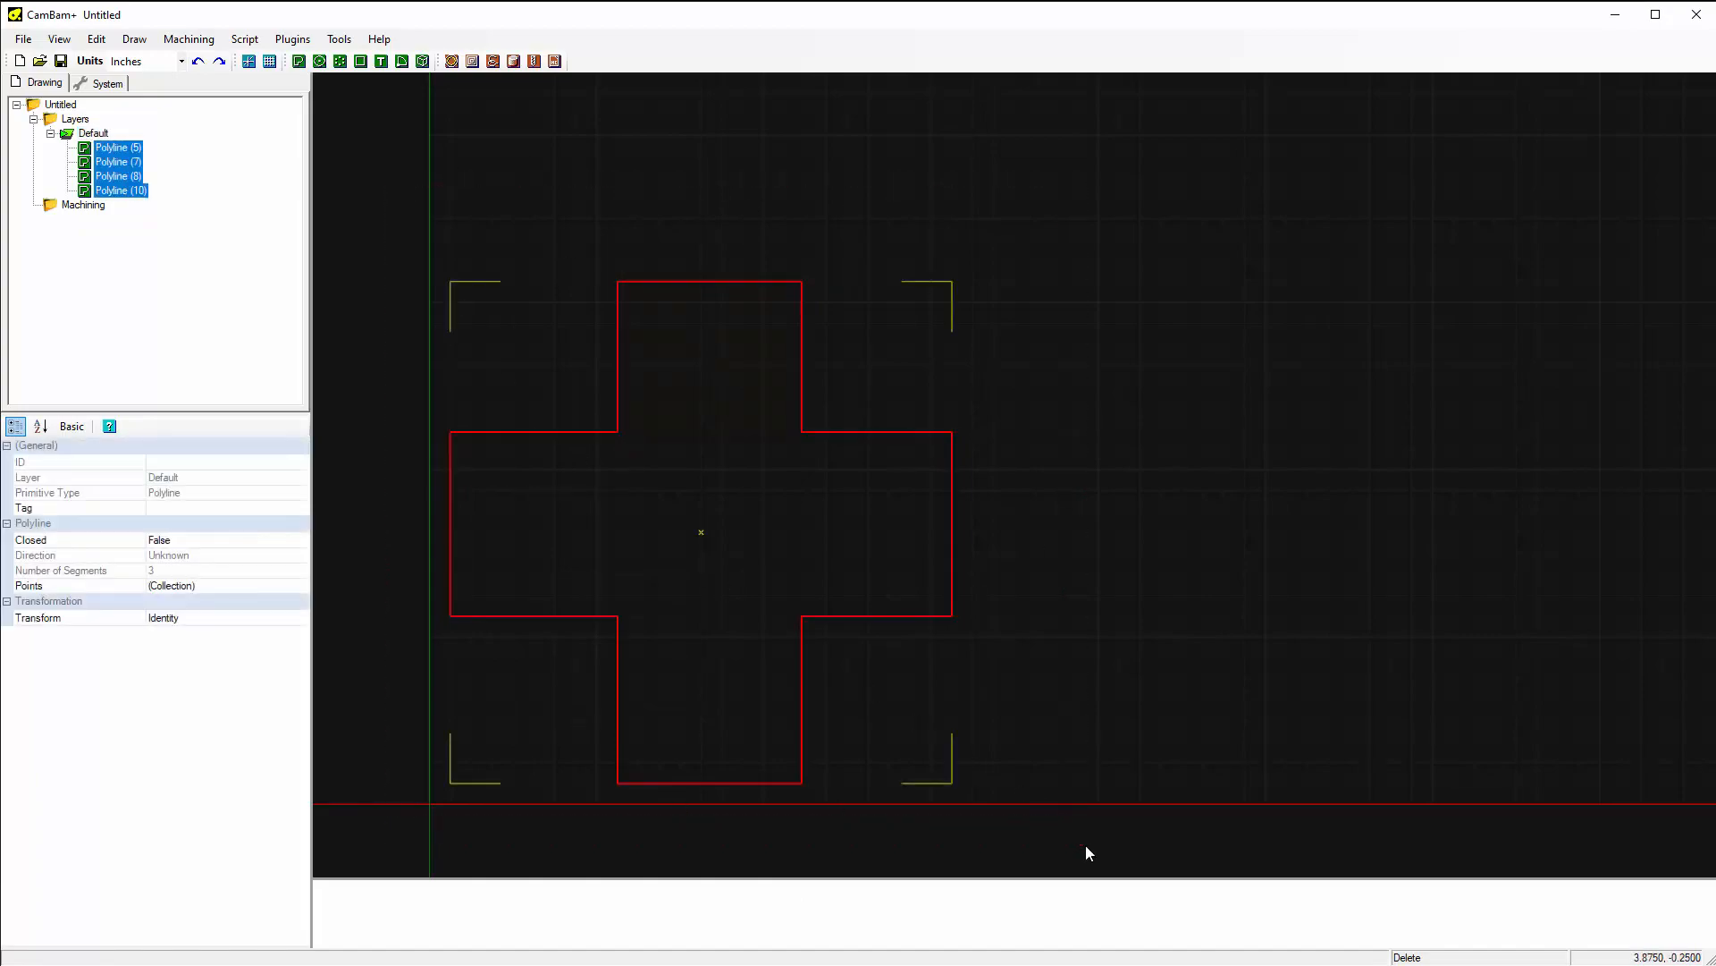
right_click(738, 501)
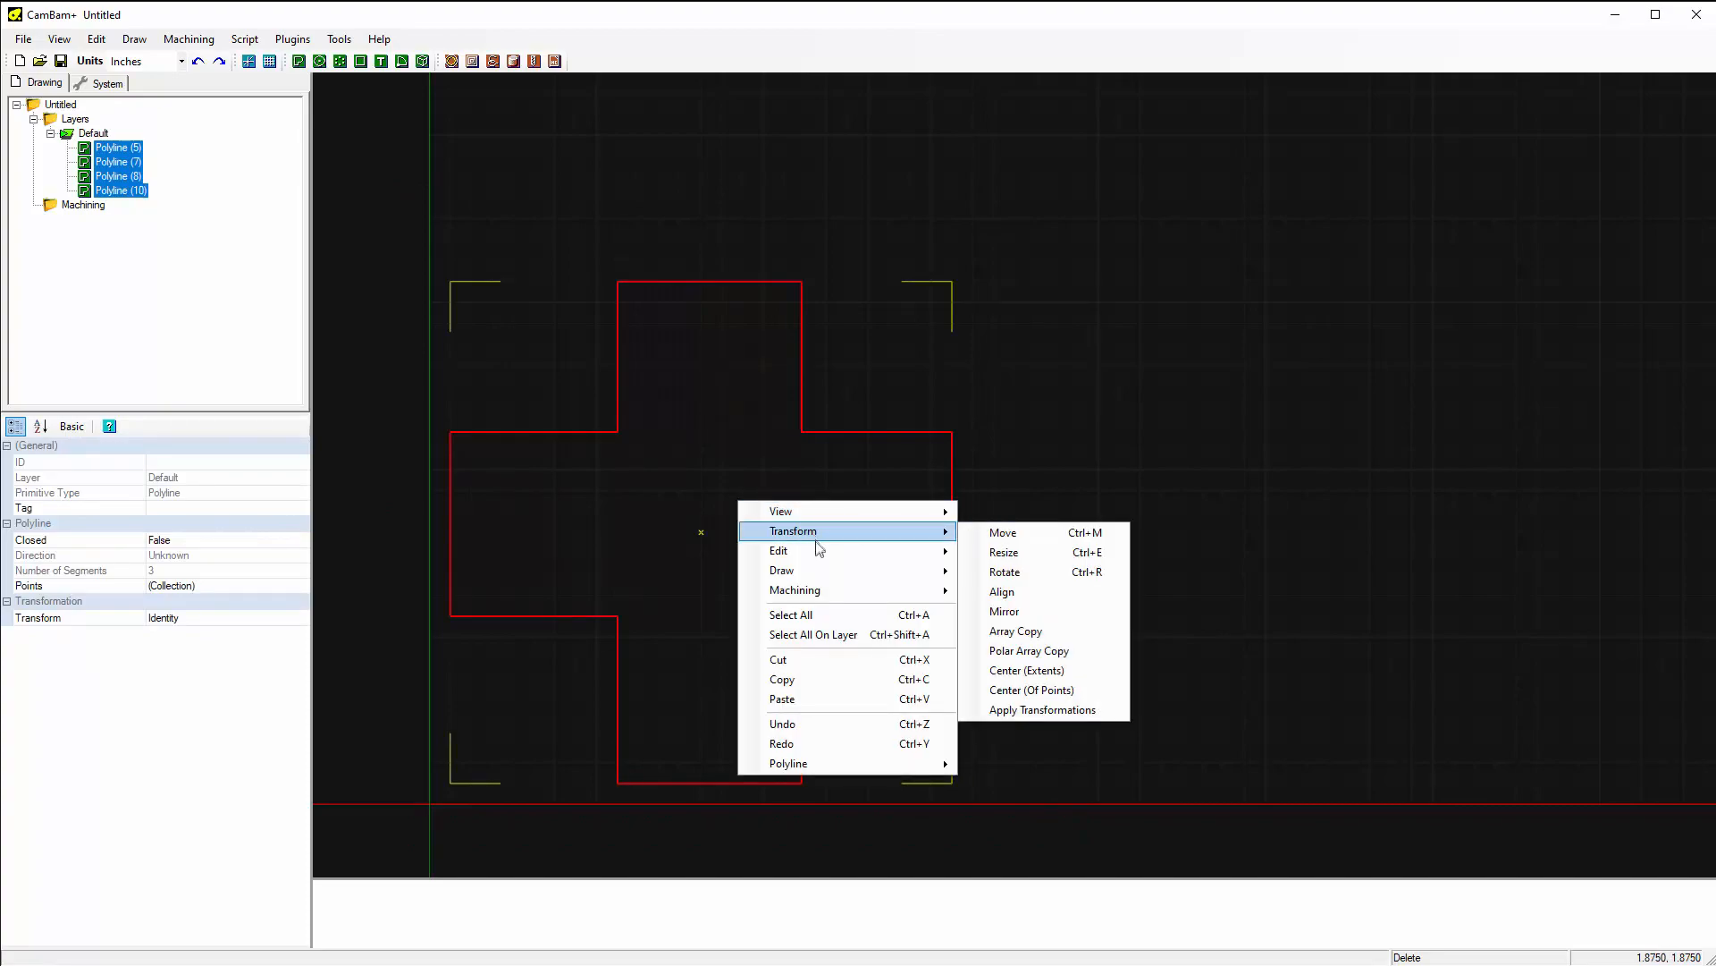
mouse_move(821, 553)
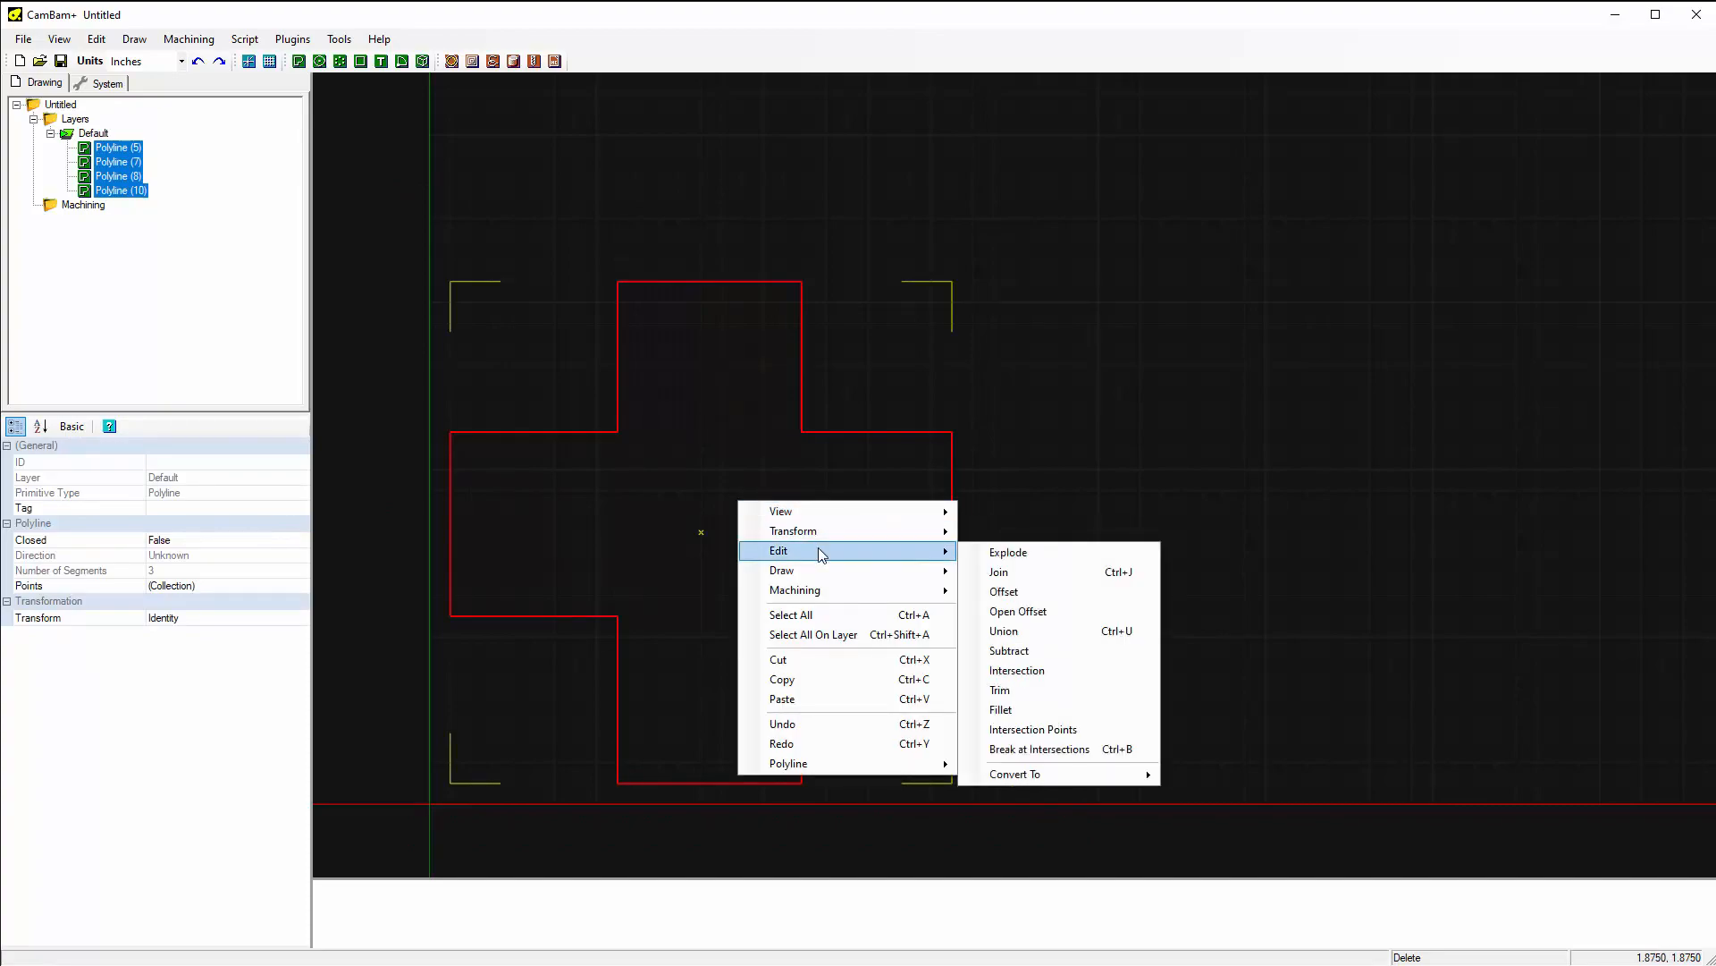
left_click(1075, 573)
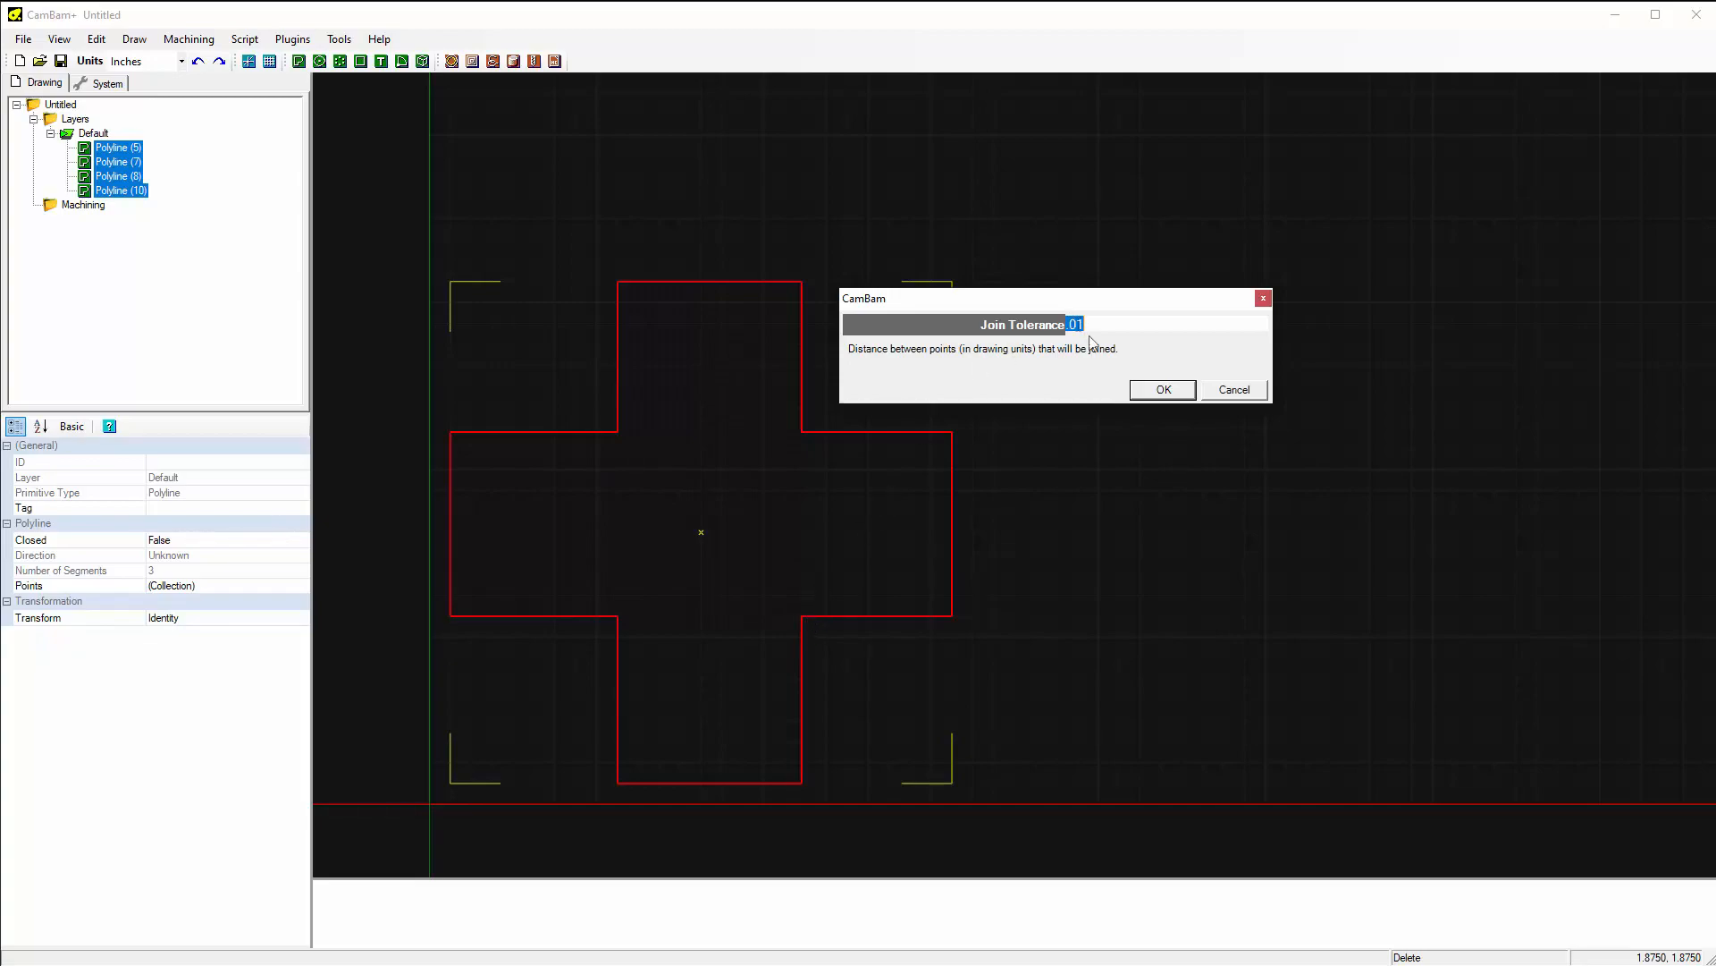
left_click(1160, 390)
left_click(753, 556)
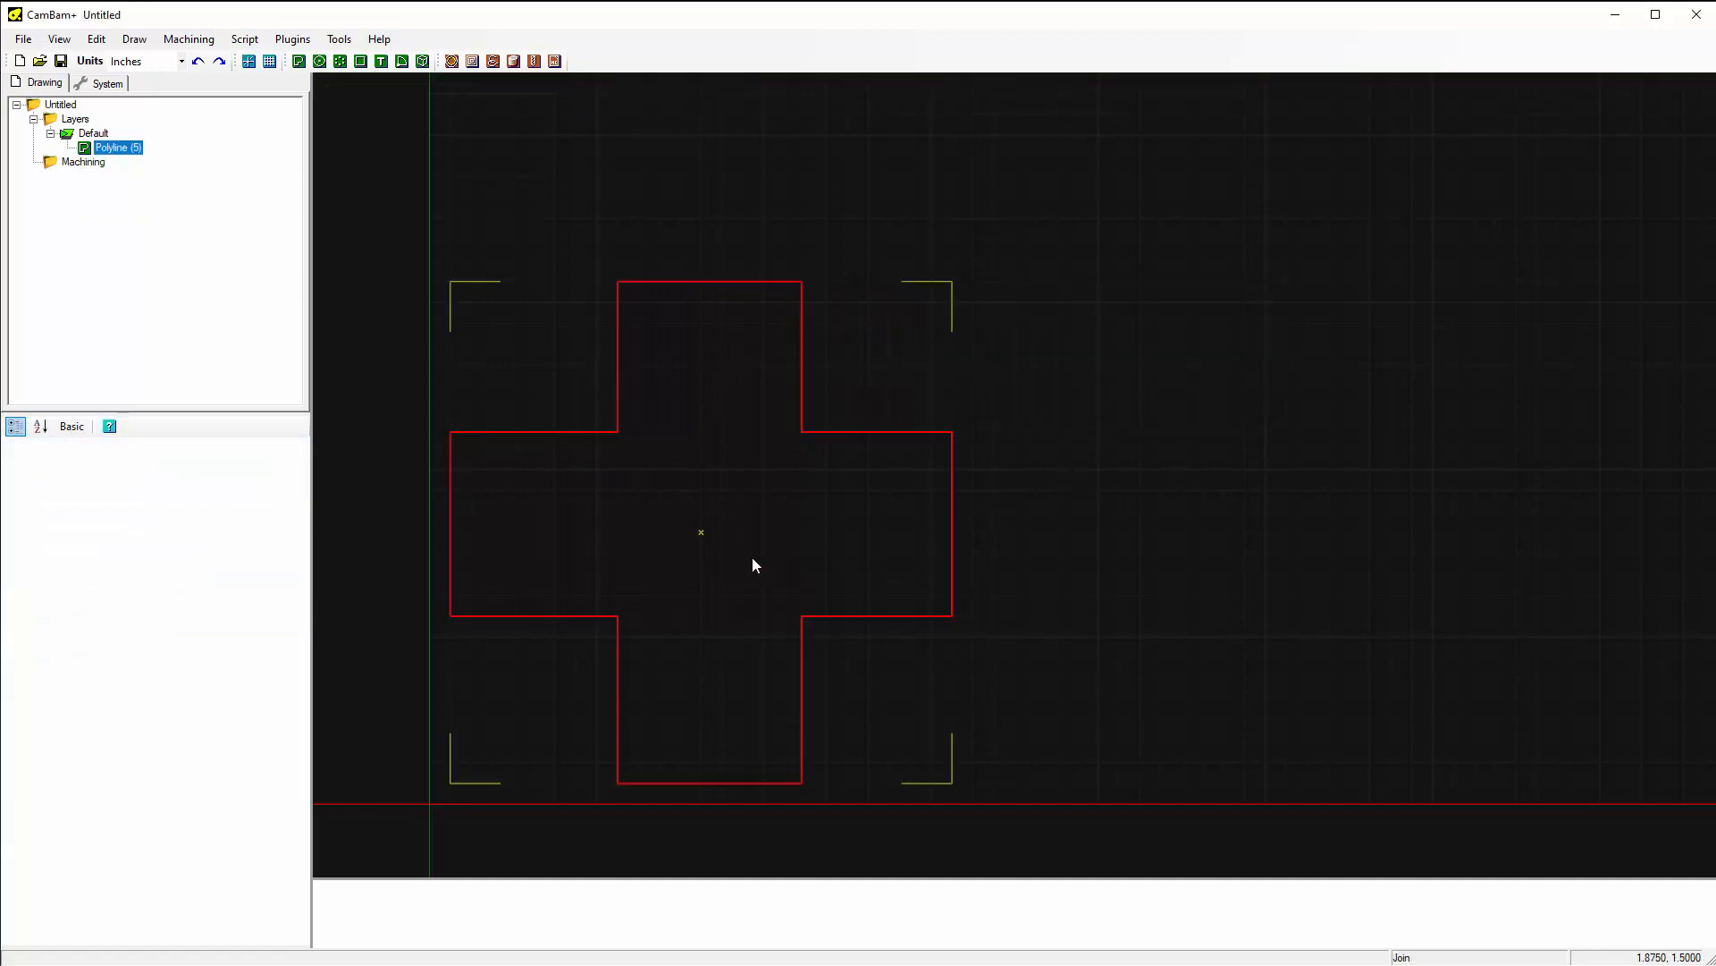
left_click(865, 616)
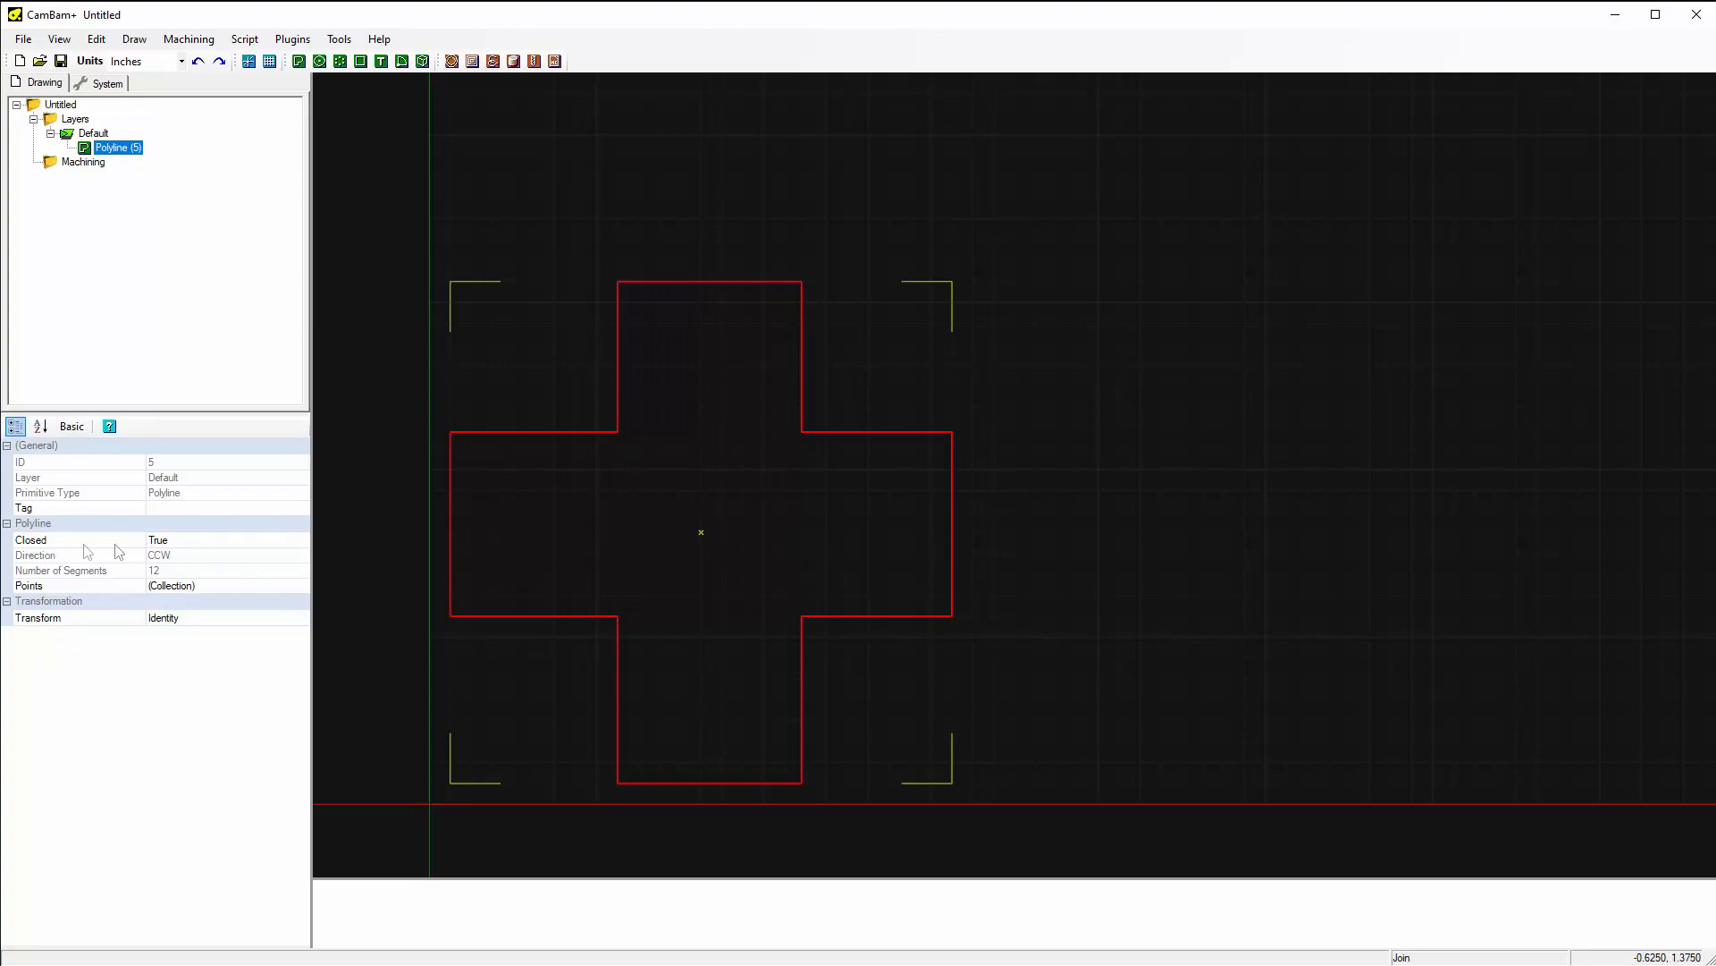
left_click(730, 502)
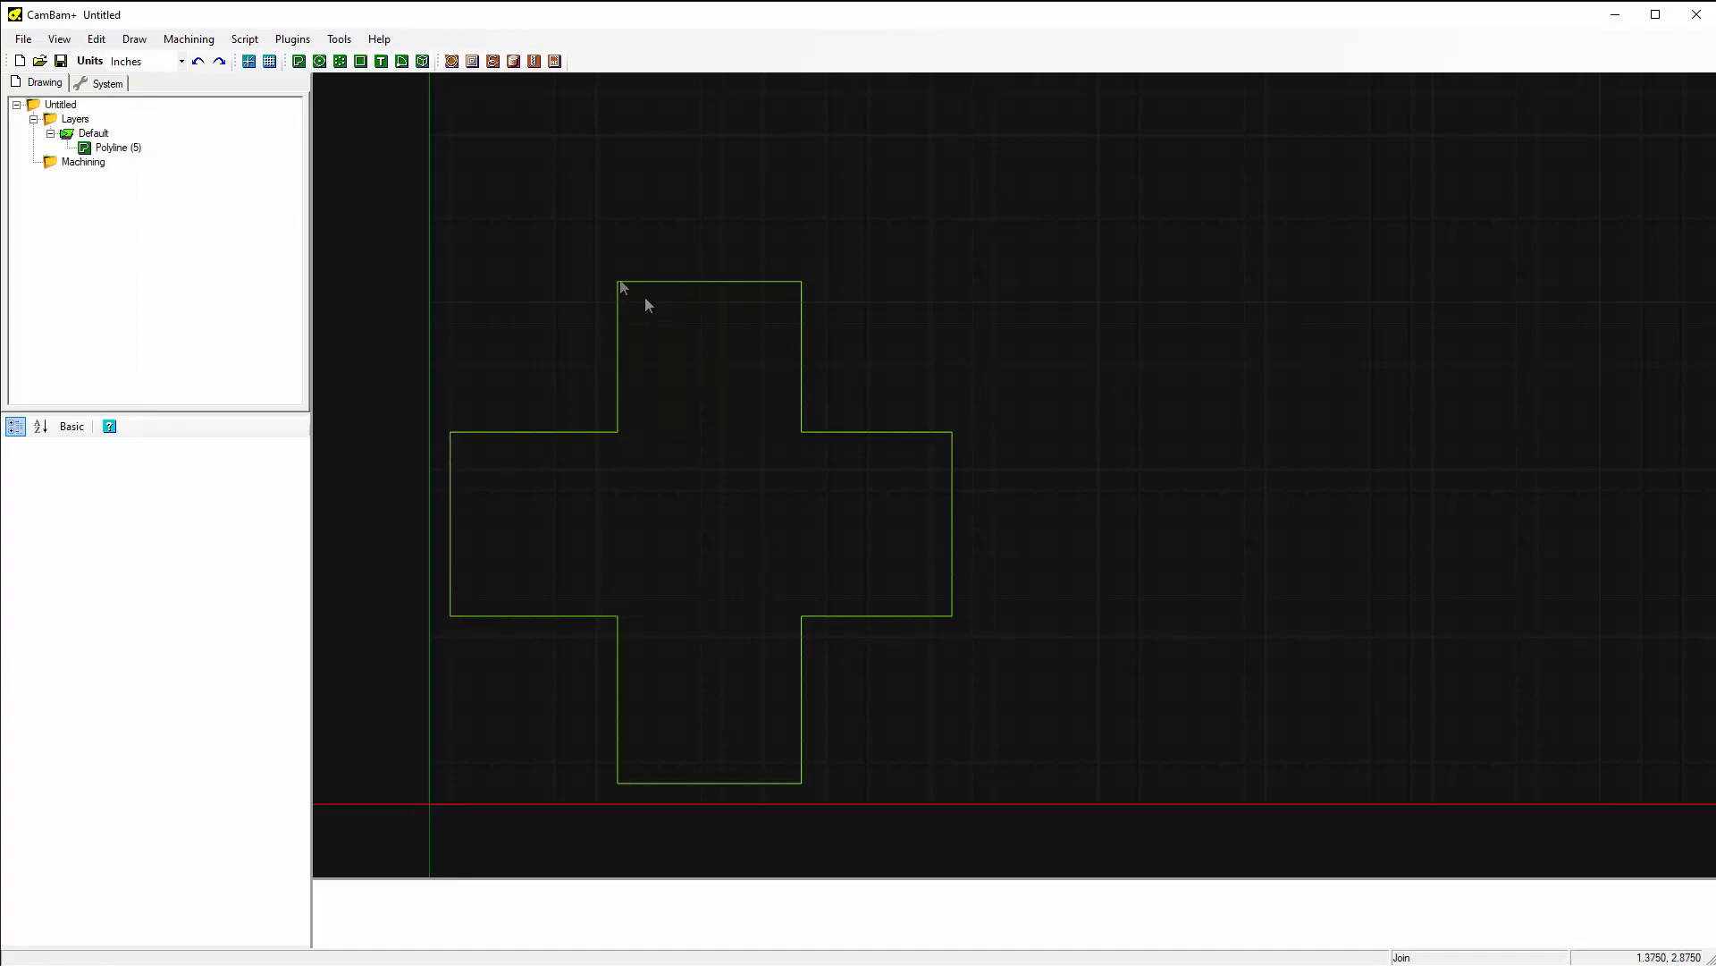
Create two profile machining operations from the cross polyline.
left_click(618, 327)
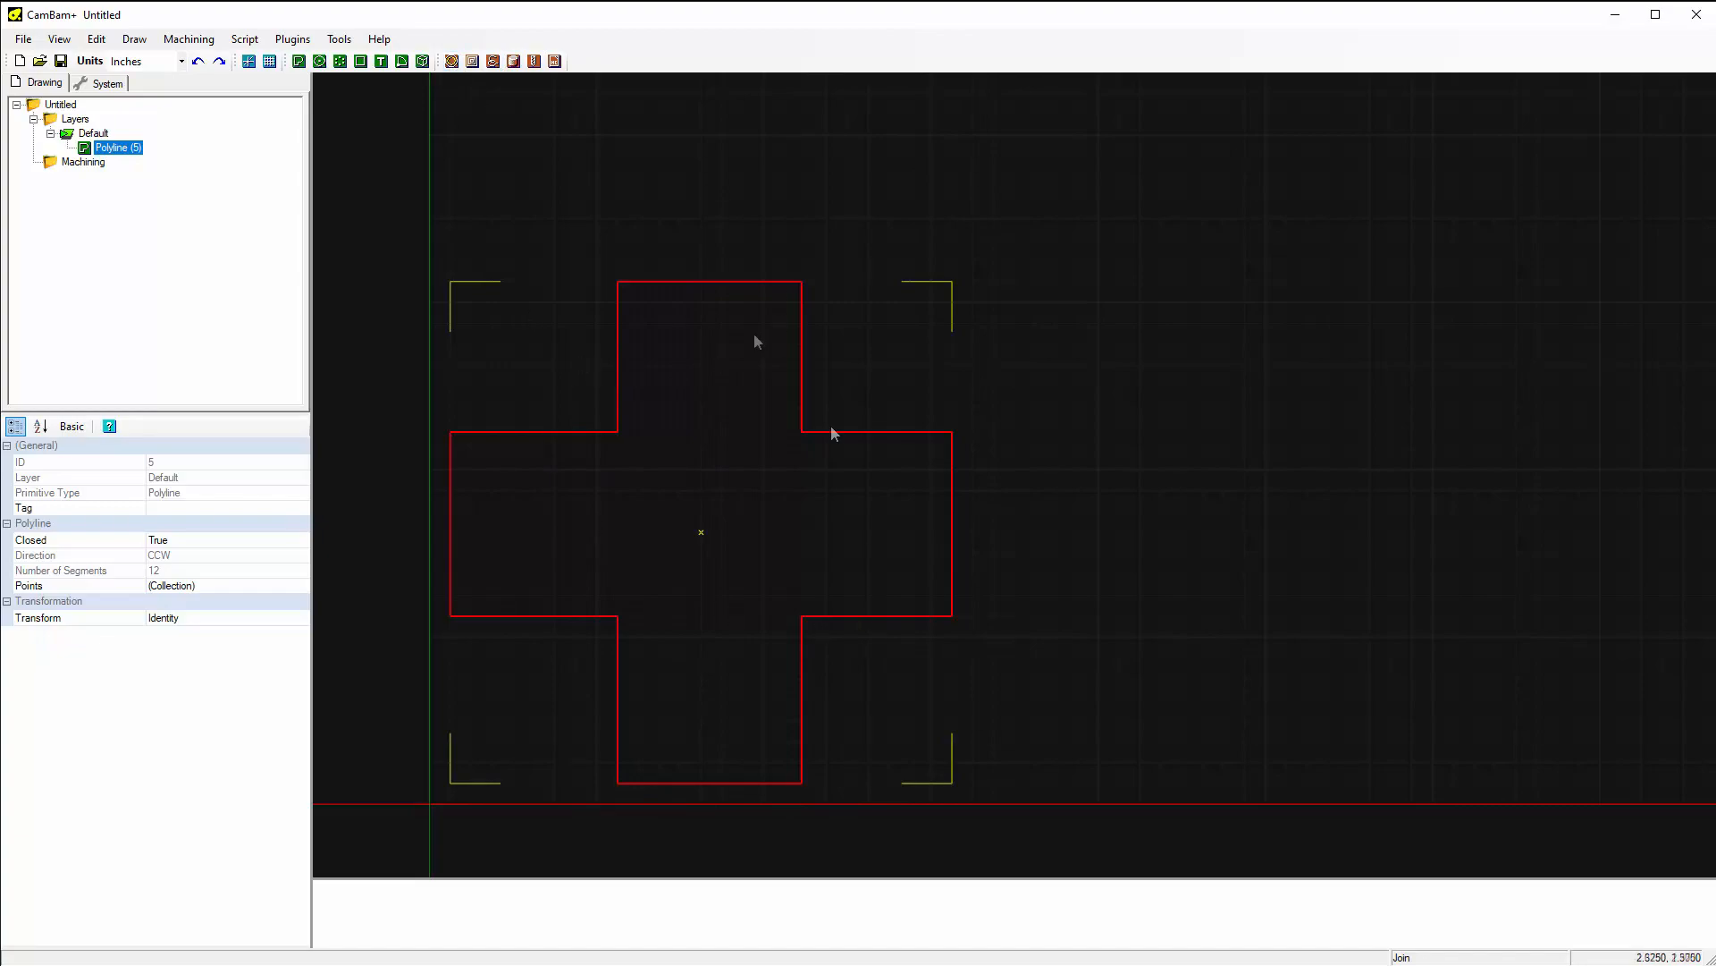
left_click(452, 61)
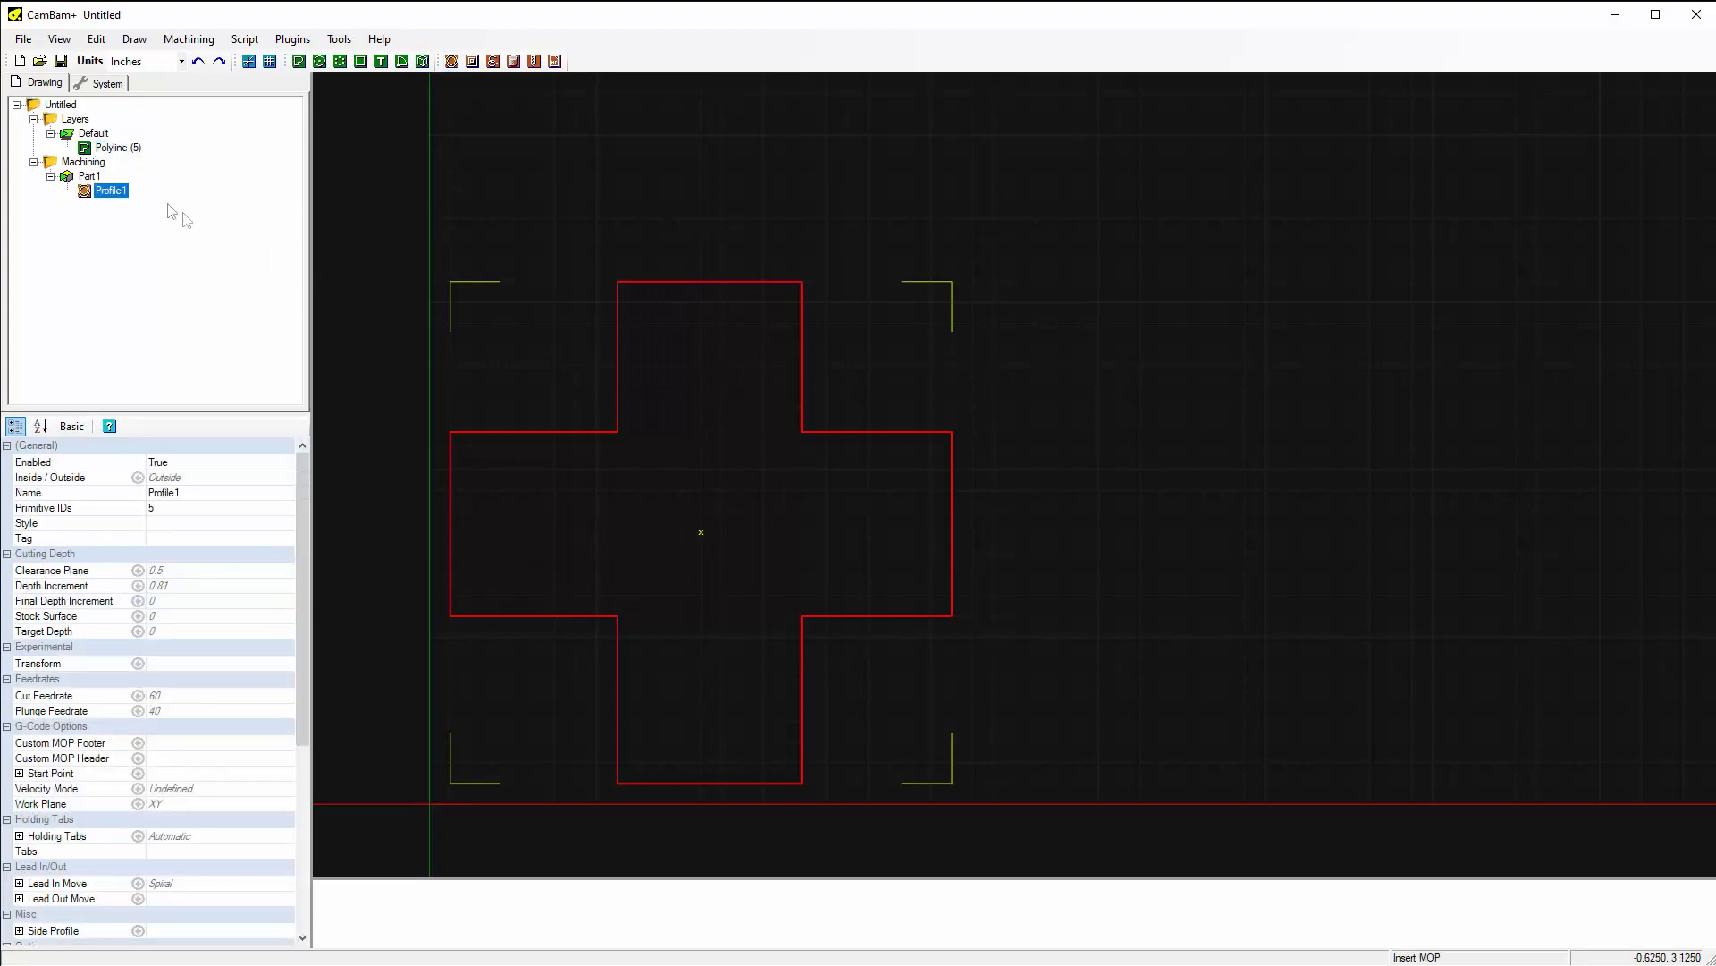
left_click(452, 63)
left_click(505, 353)
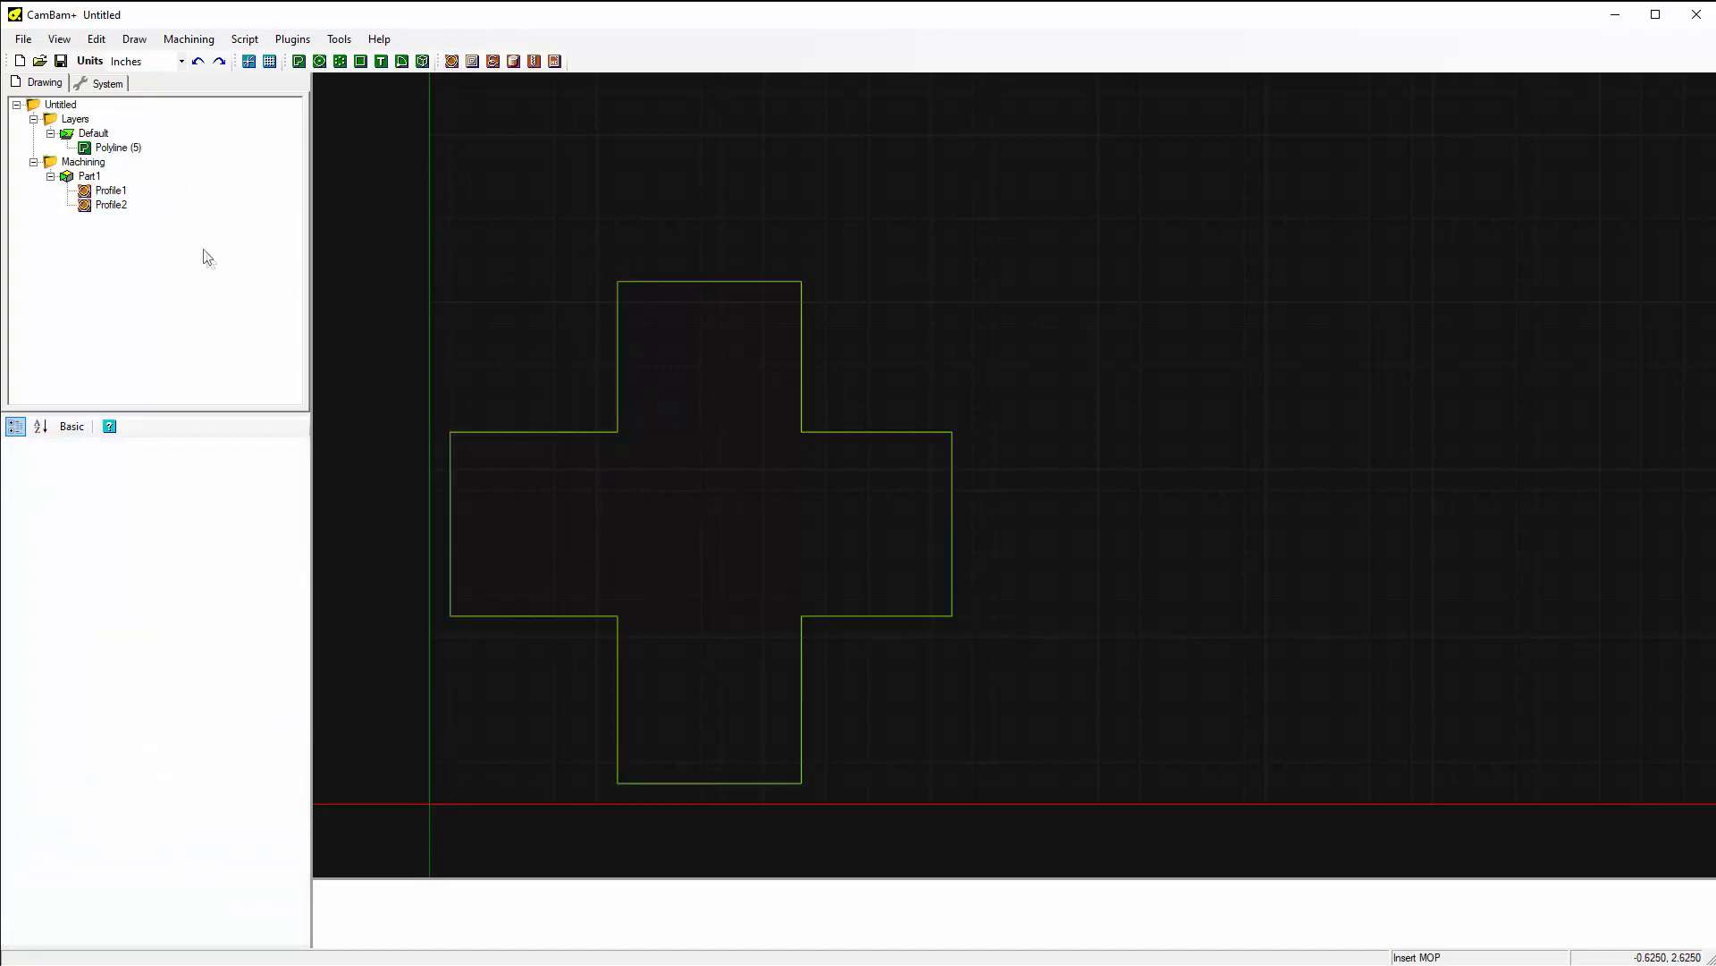
Set the machining stock size to X 4, Y 4 and Z 0.81 inches.
left_click(73, 162)
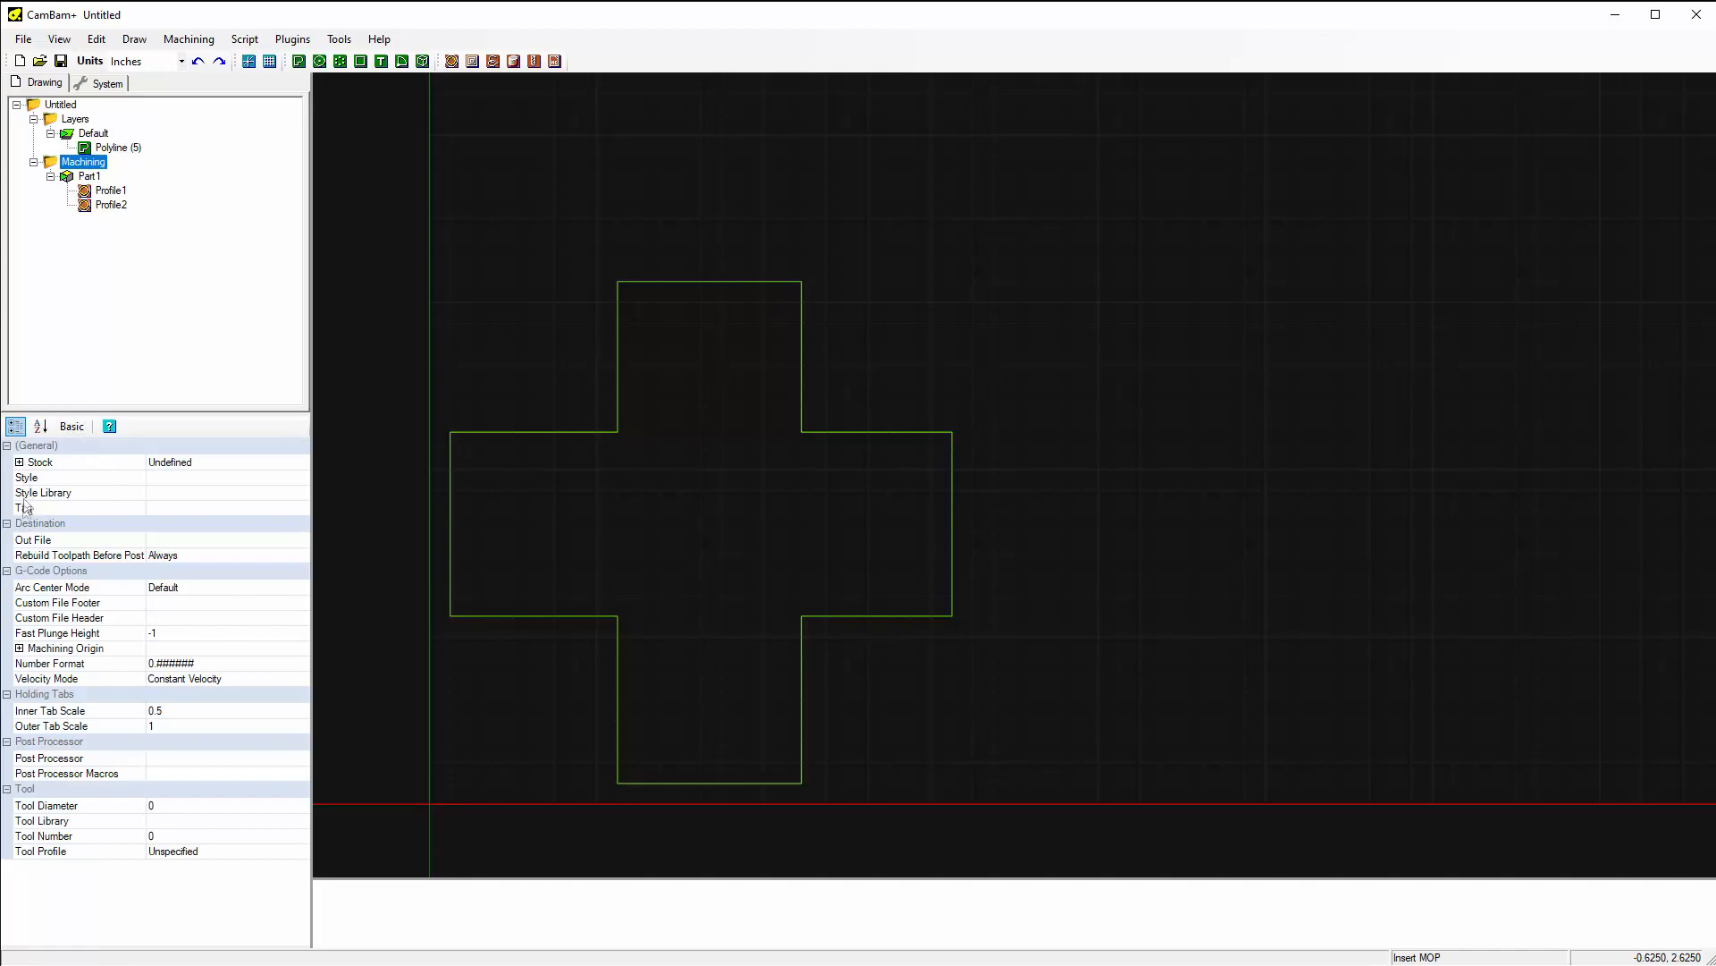
left_click(19, 462)
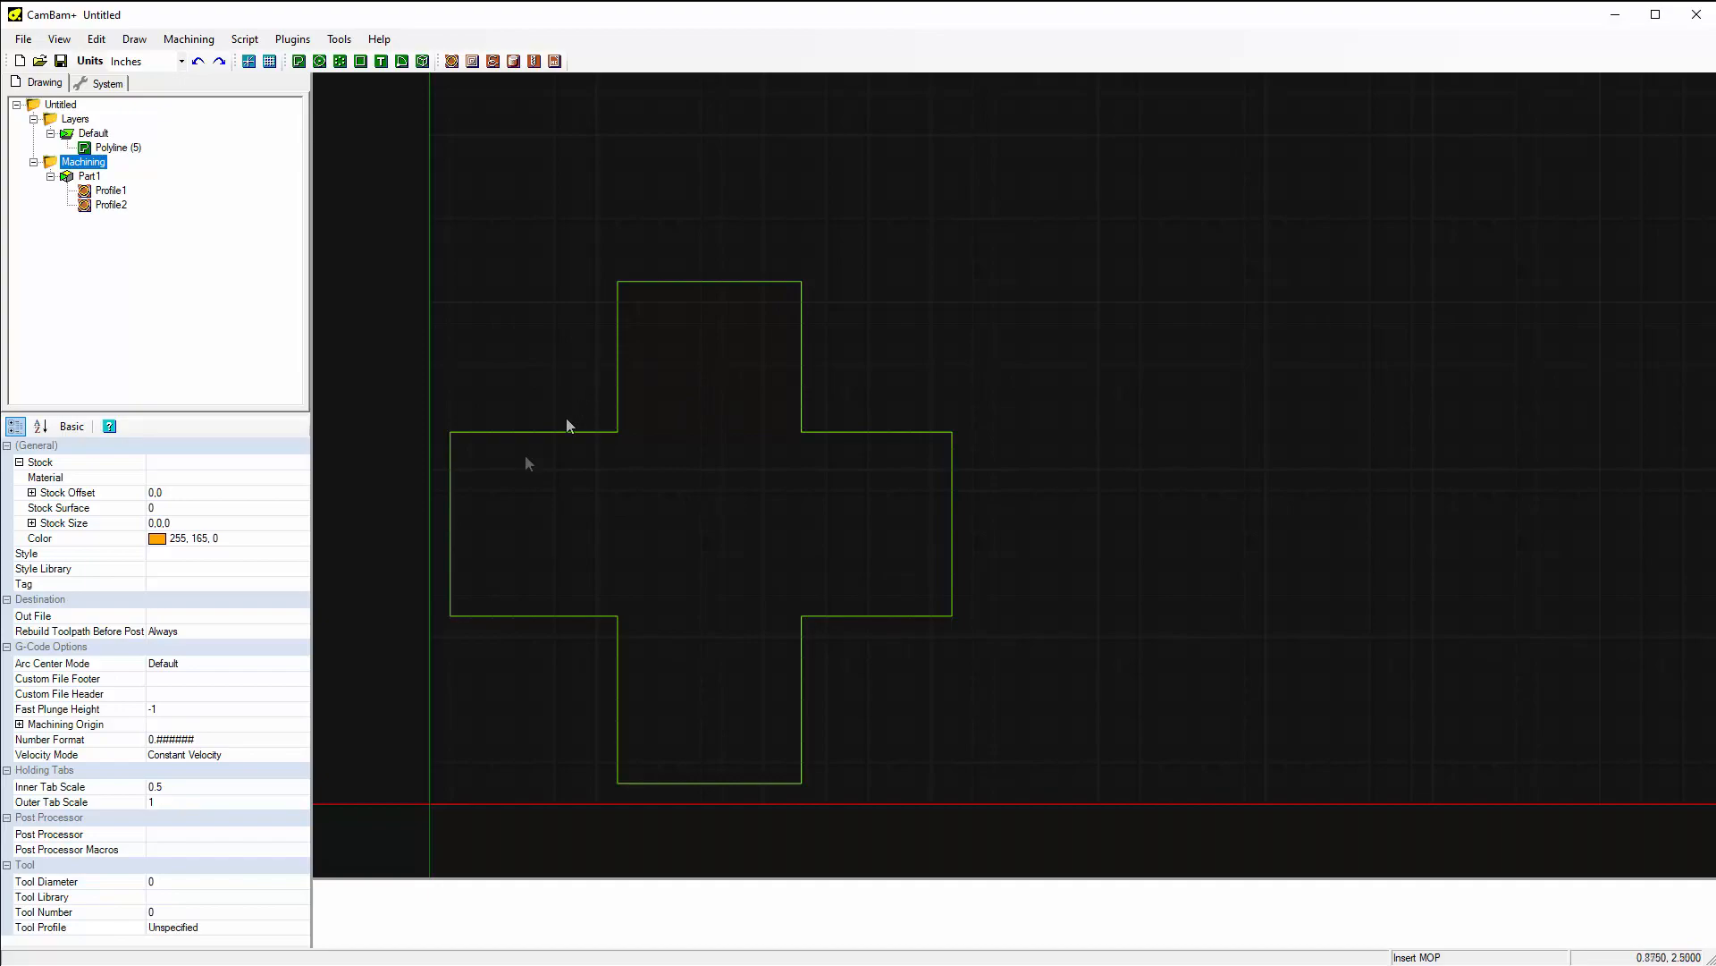
left_click(31, 523)
left_click(162, 539)
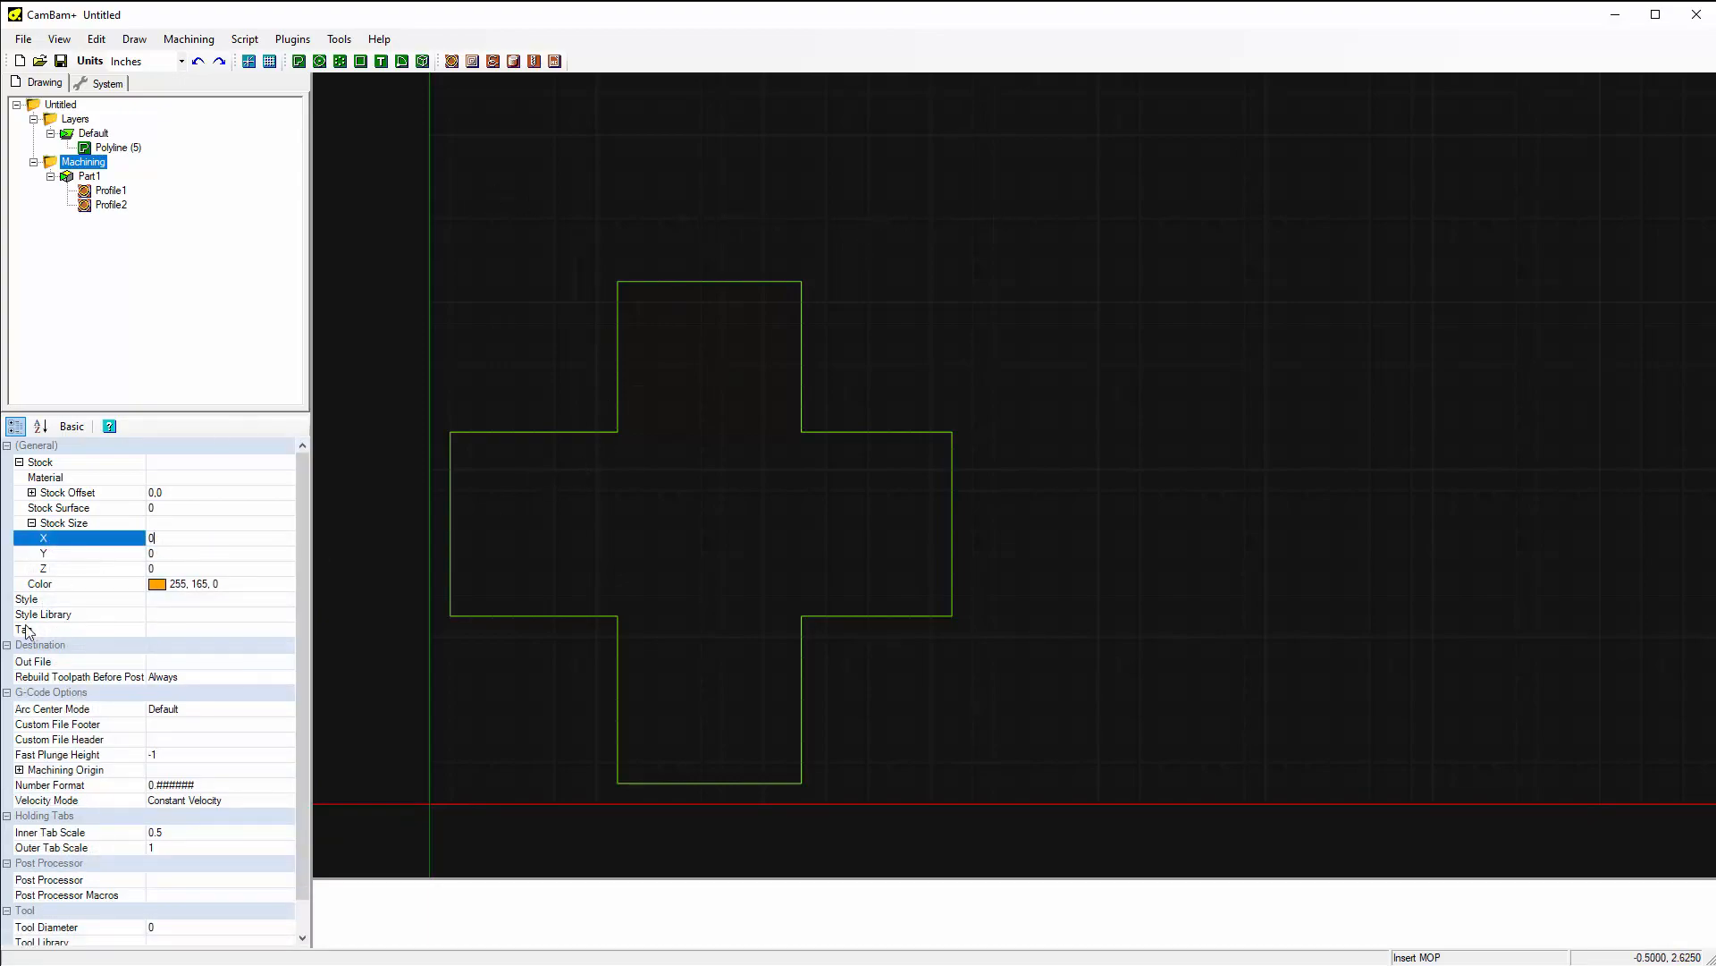
type("4")
left_click(190, 556)
type("4")
left_click(188, 571)
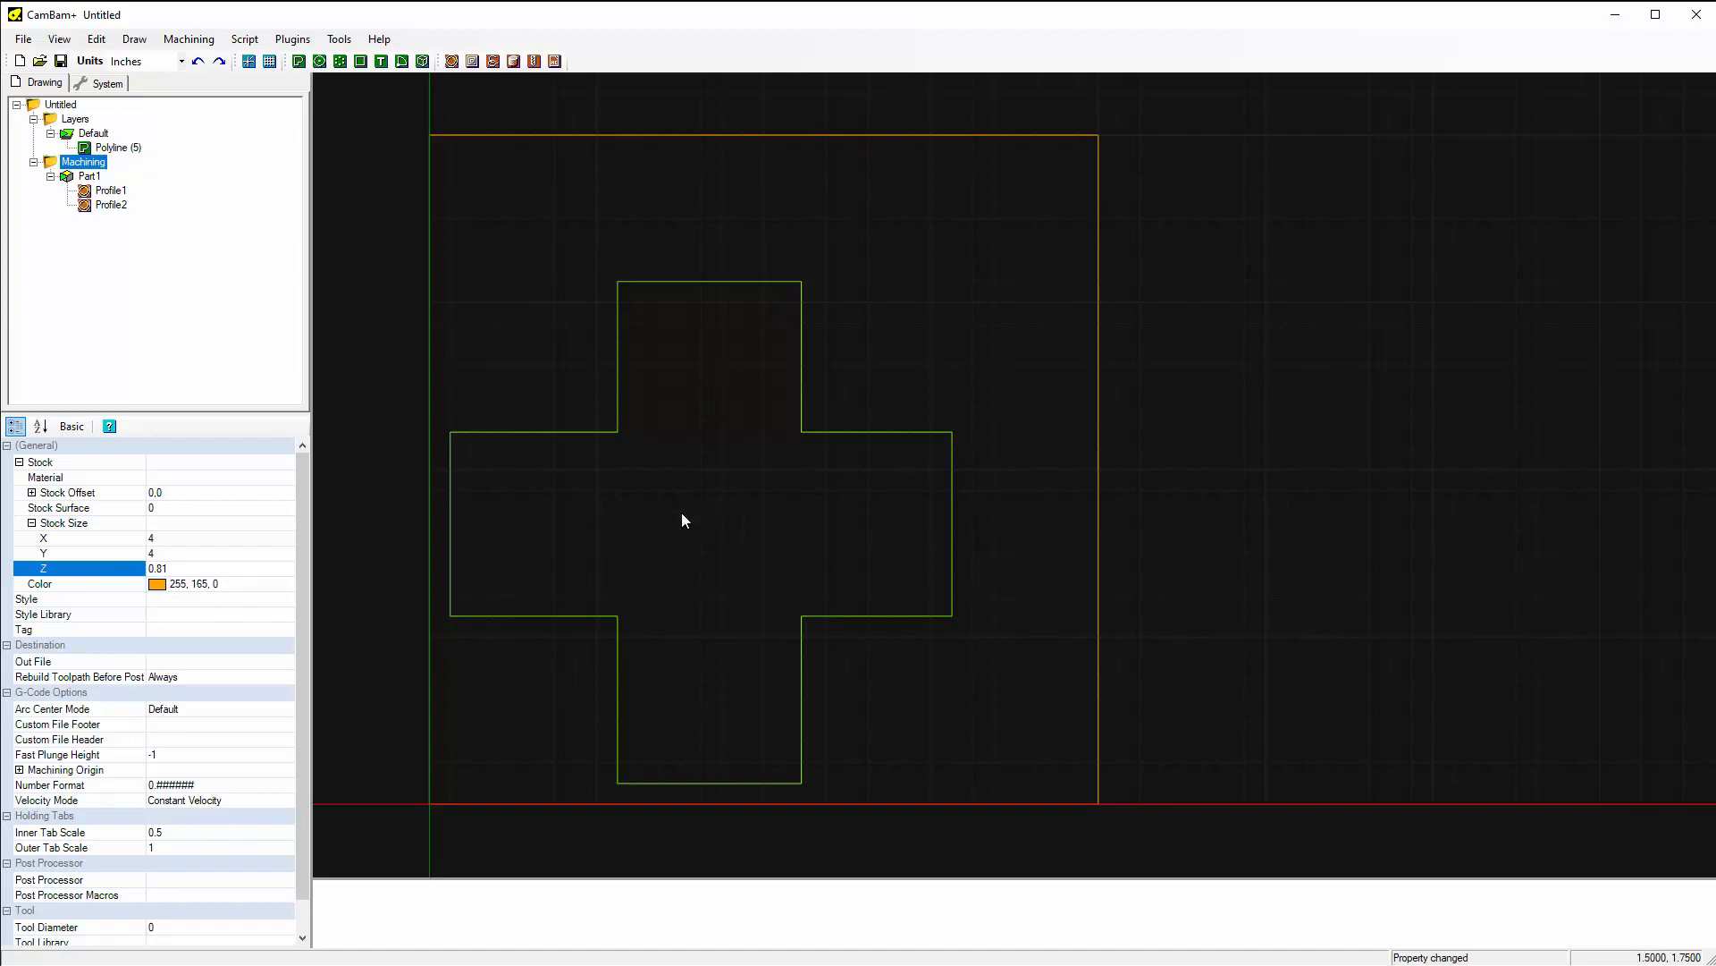
Generate the toolpaths, using the new target depth of -0.81 for the changed inherited property.
key("ctrl+t")
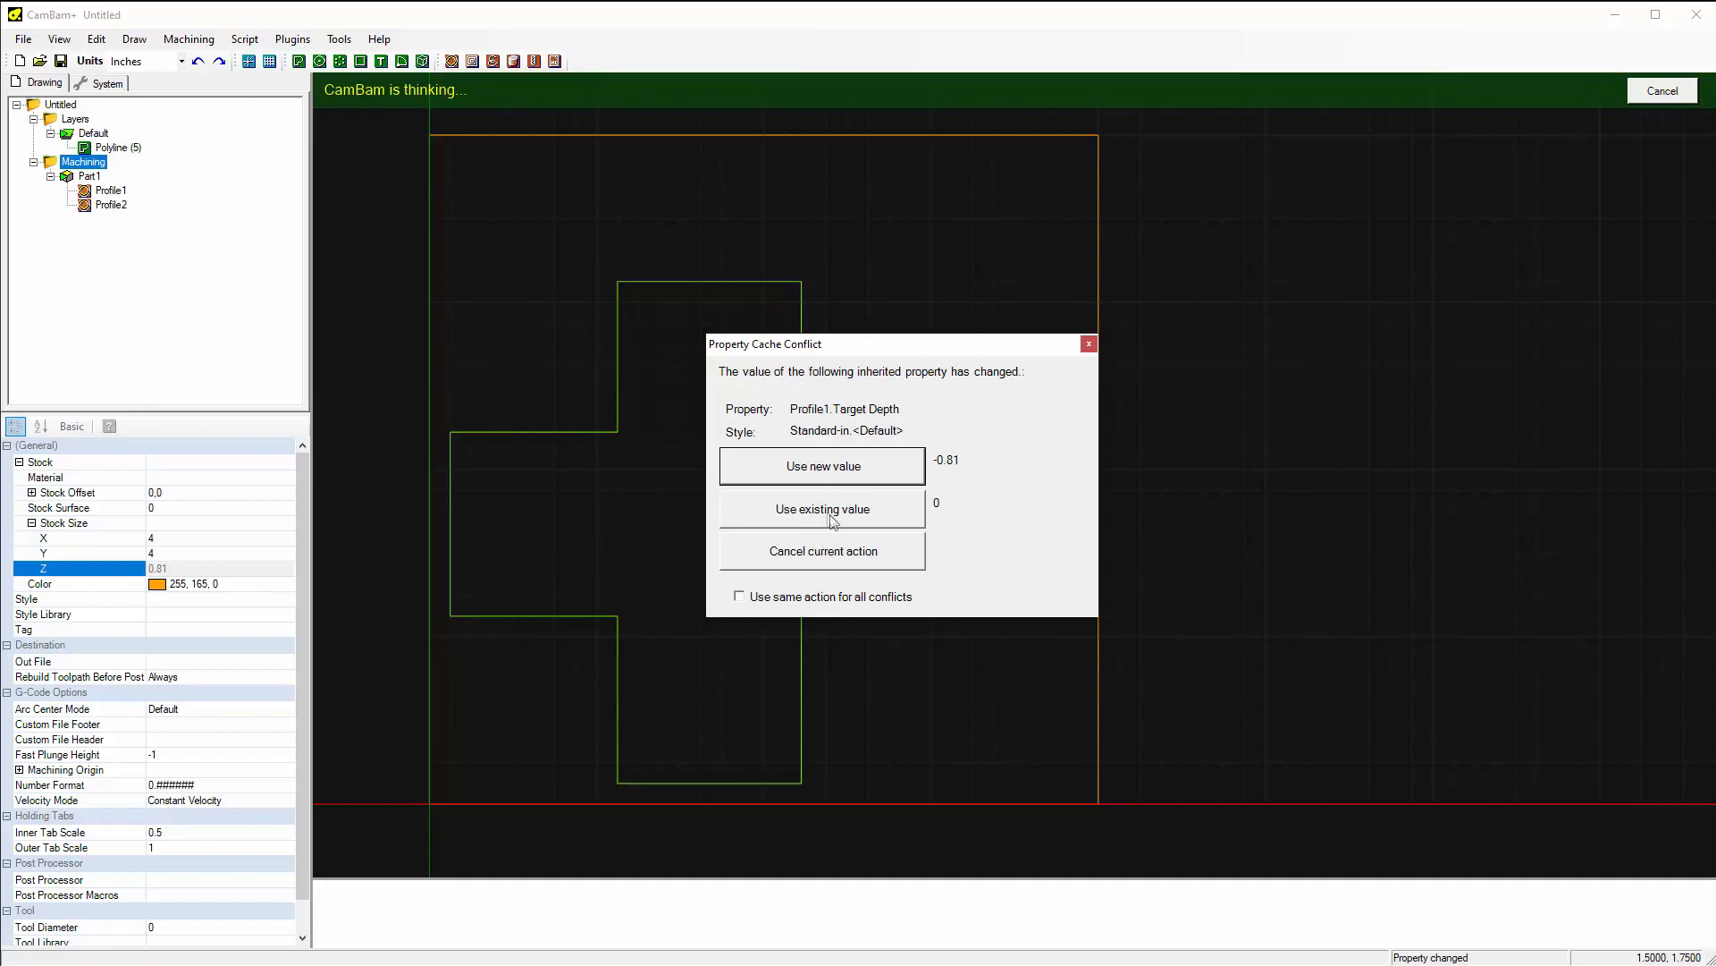
left_click(884, 467)
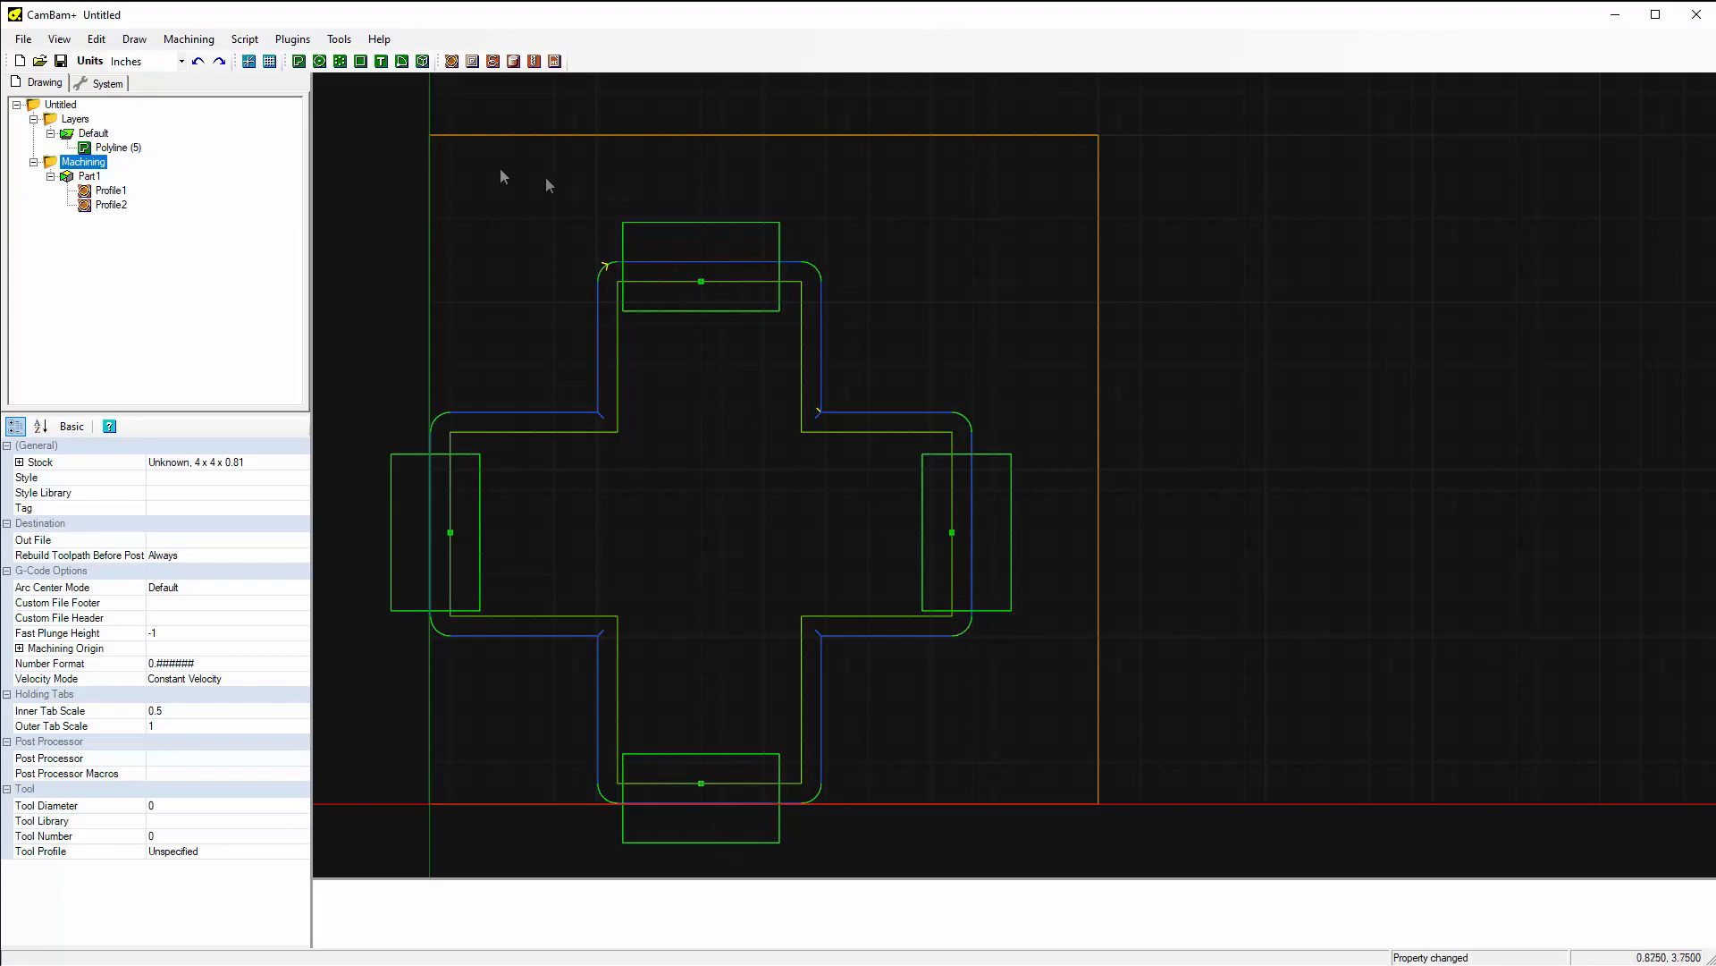
left_click(178, 43)
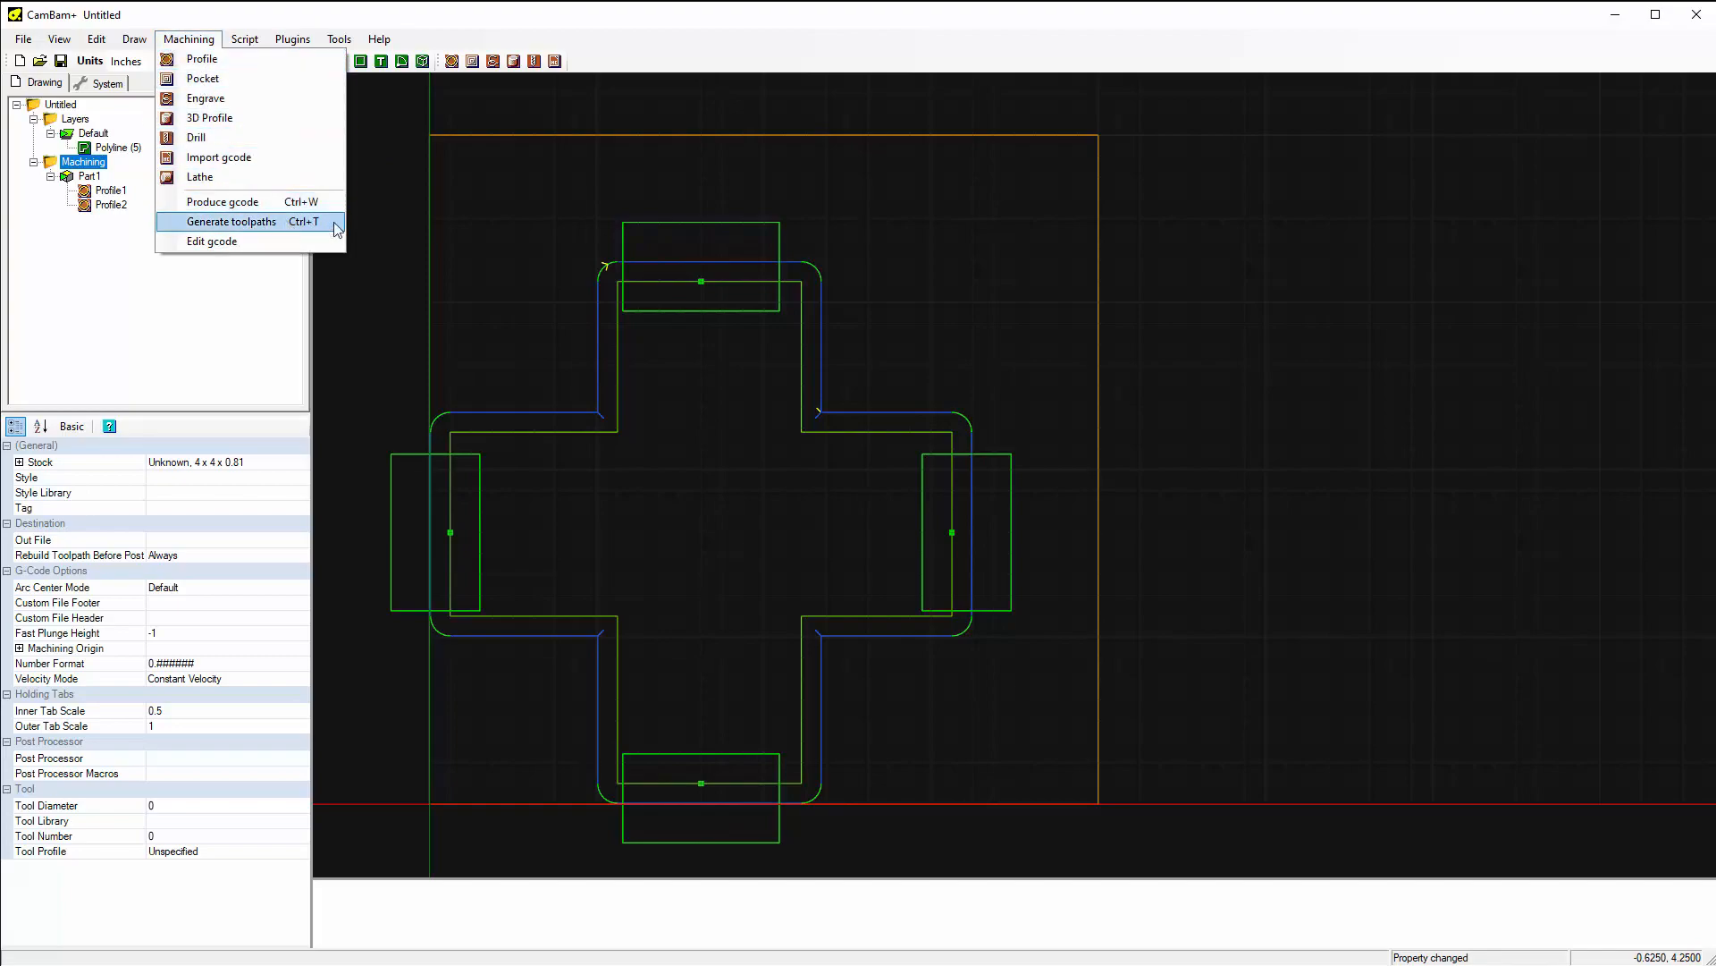
left_click(1011, 341)
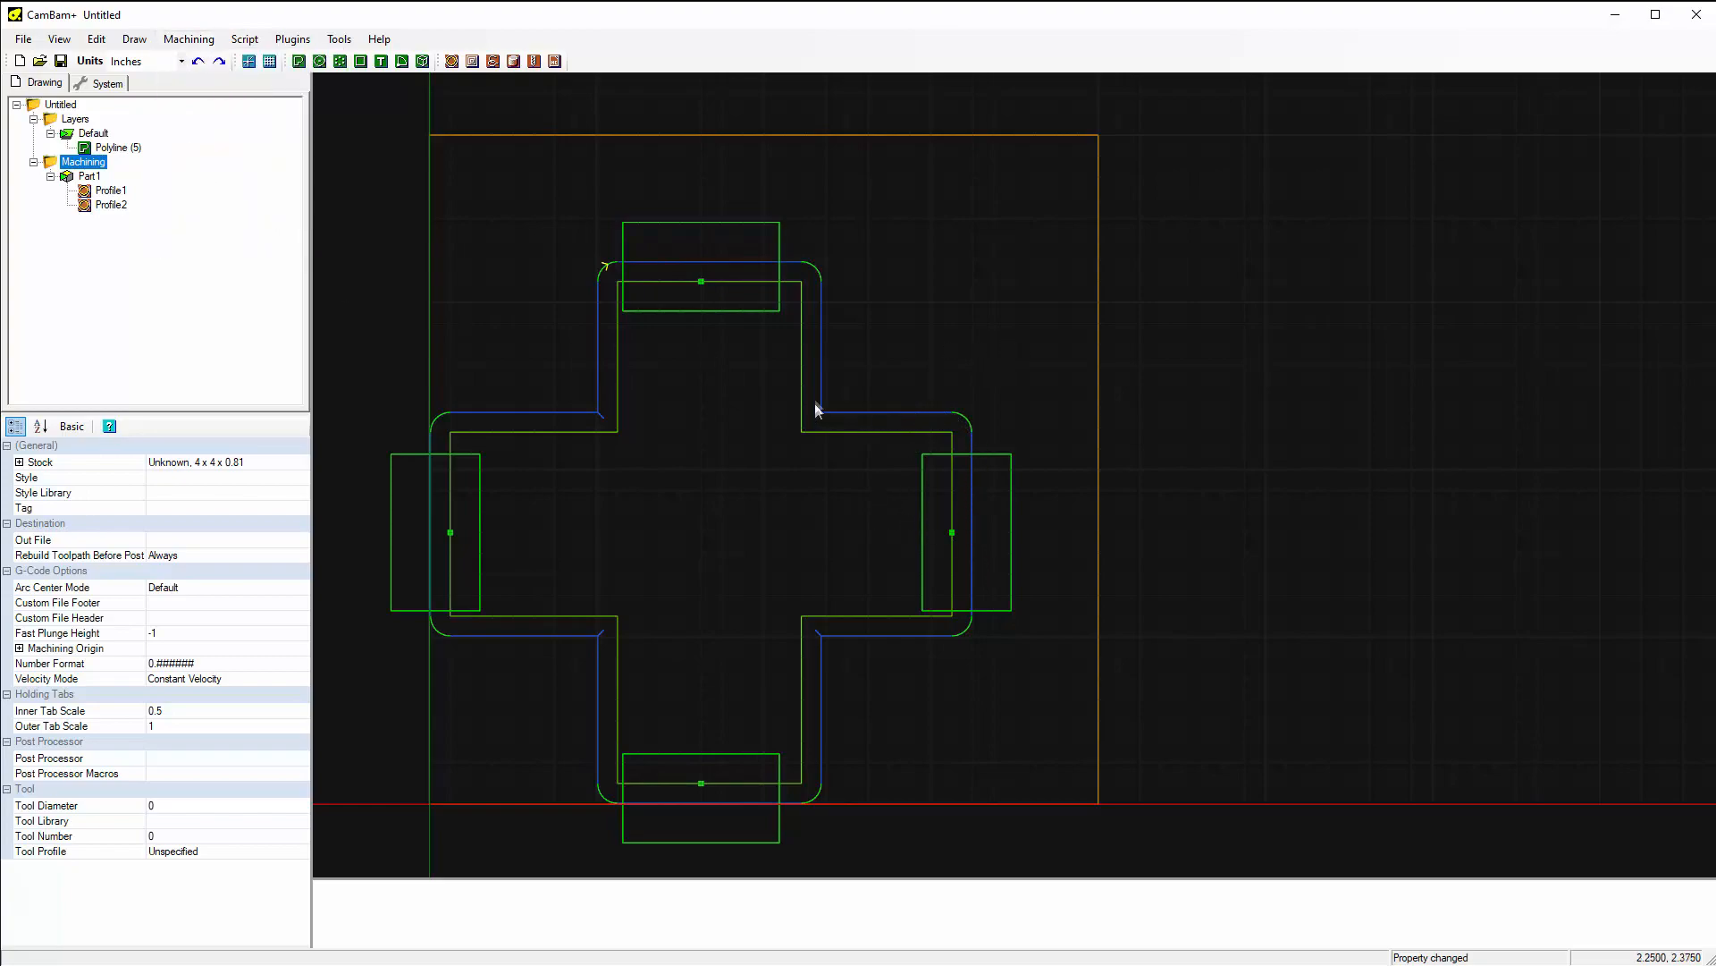
Examine the settings of both profile operations and the CAM styles in the Standard-in library.
left_click(113, 191)
left_click(111, 208)
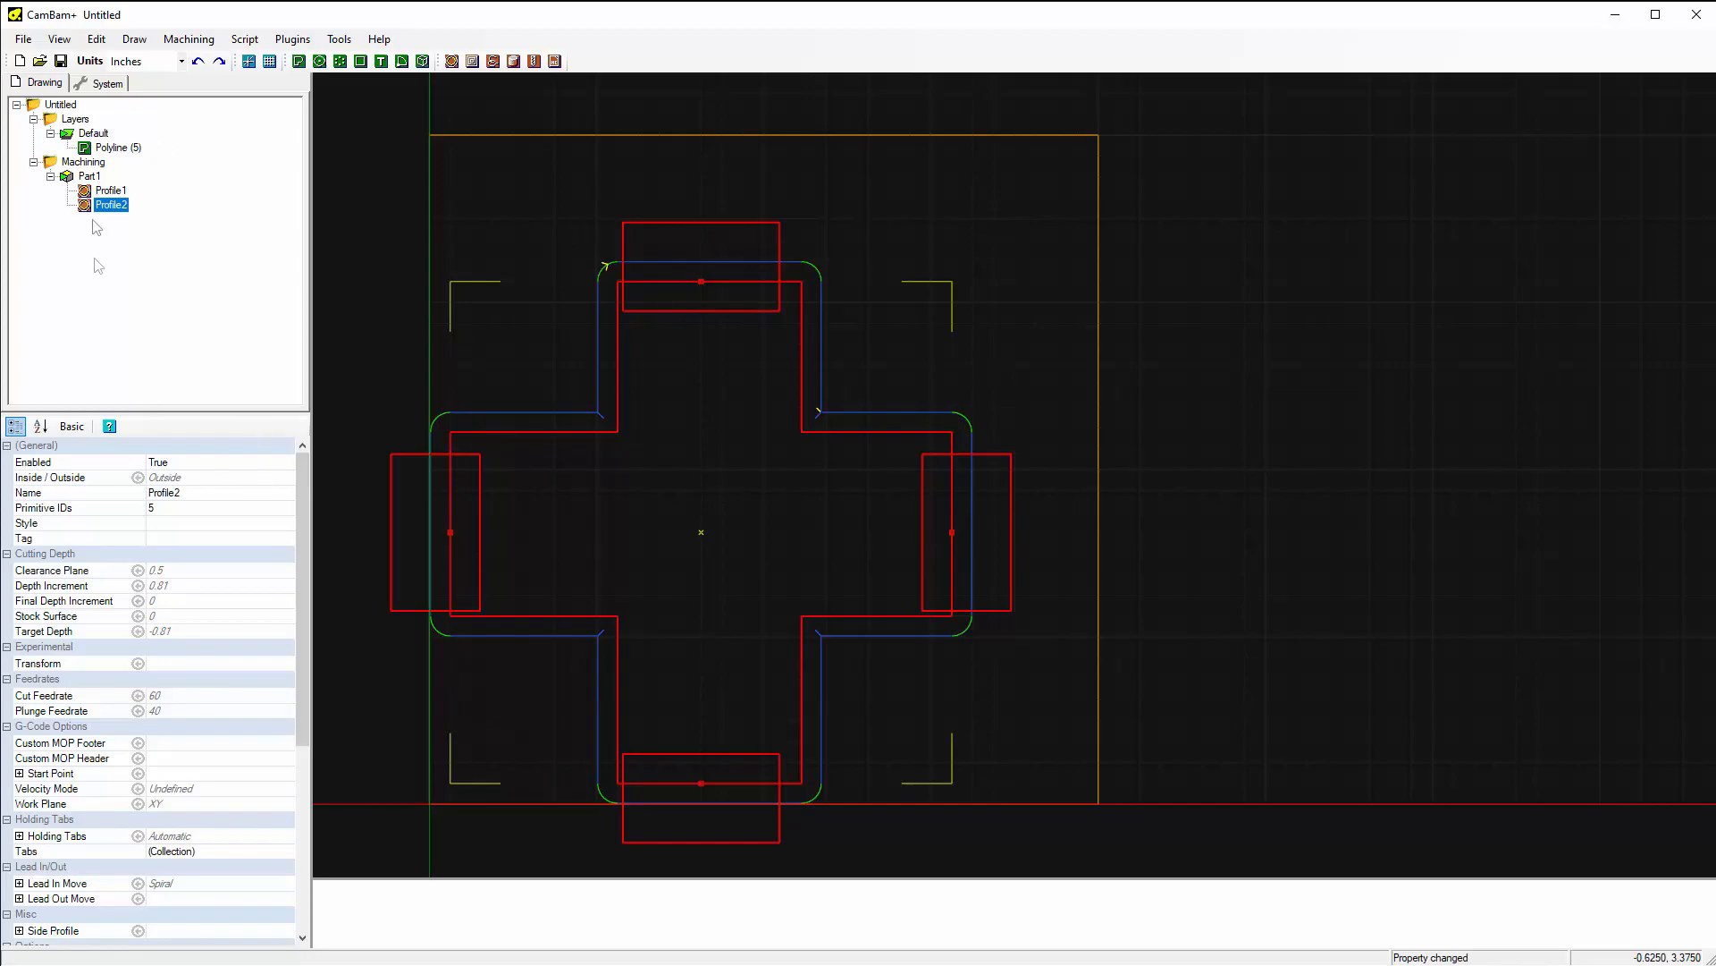
left_click(109, 190)
left_click_drag(303, 588, 291, 515)
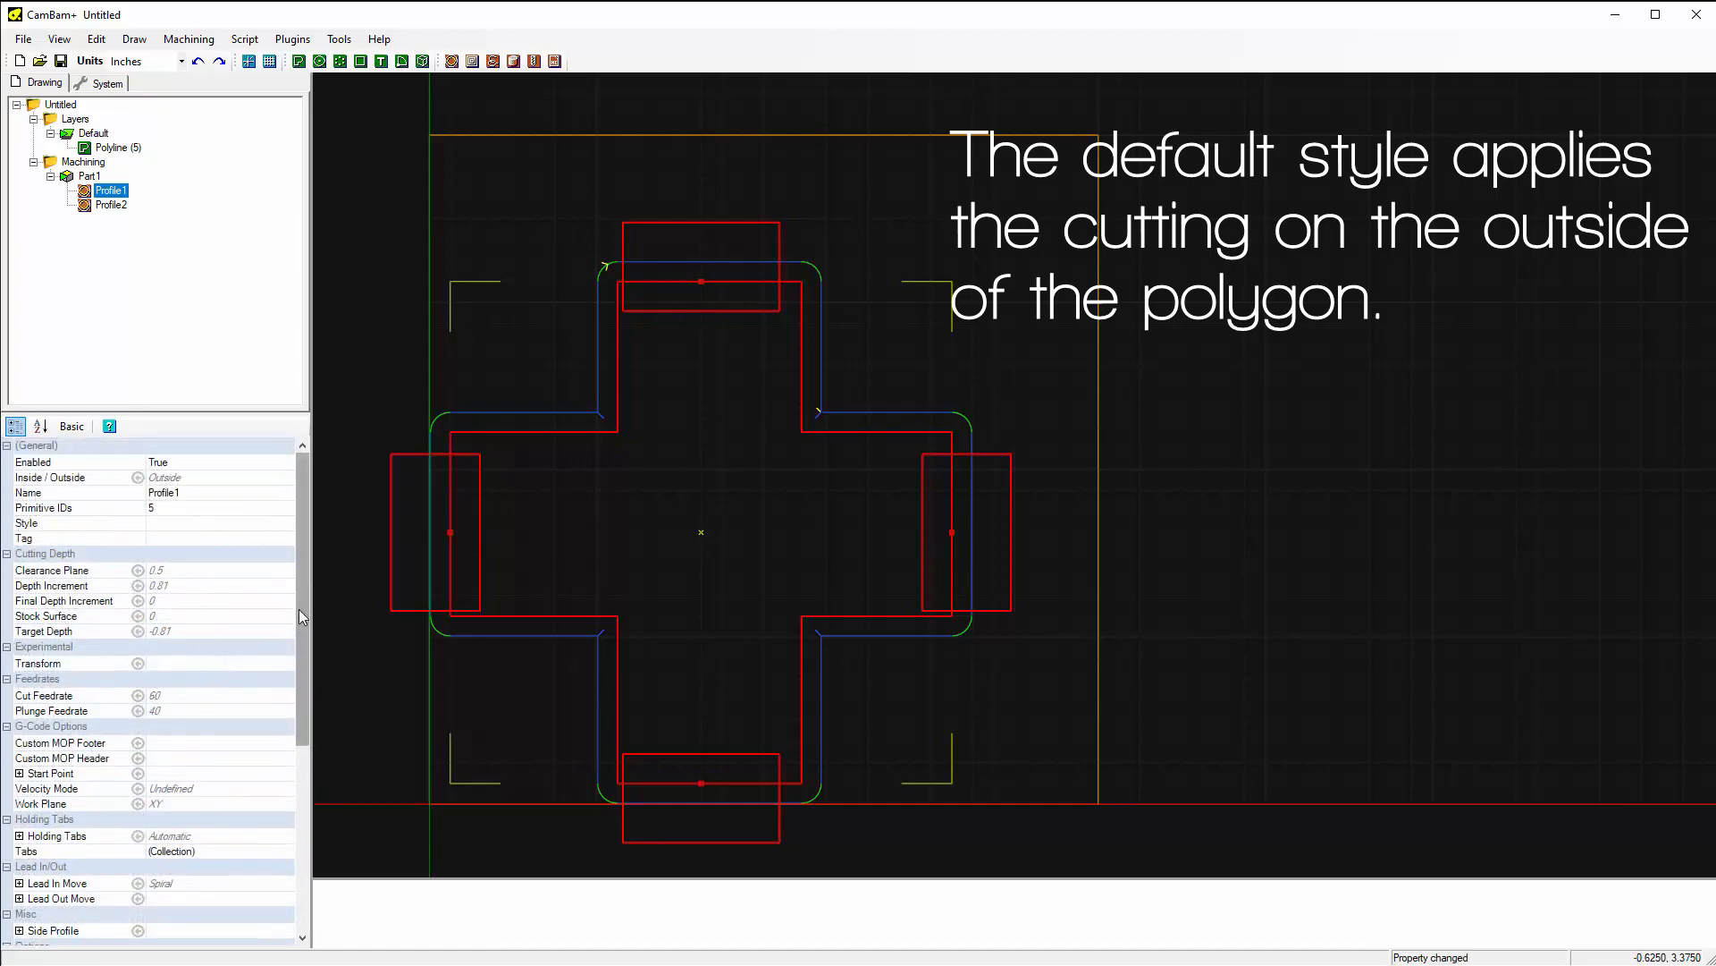
left_click(103, 83)
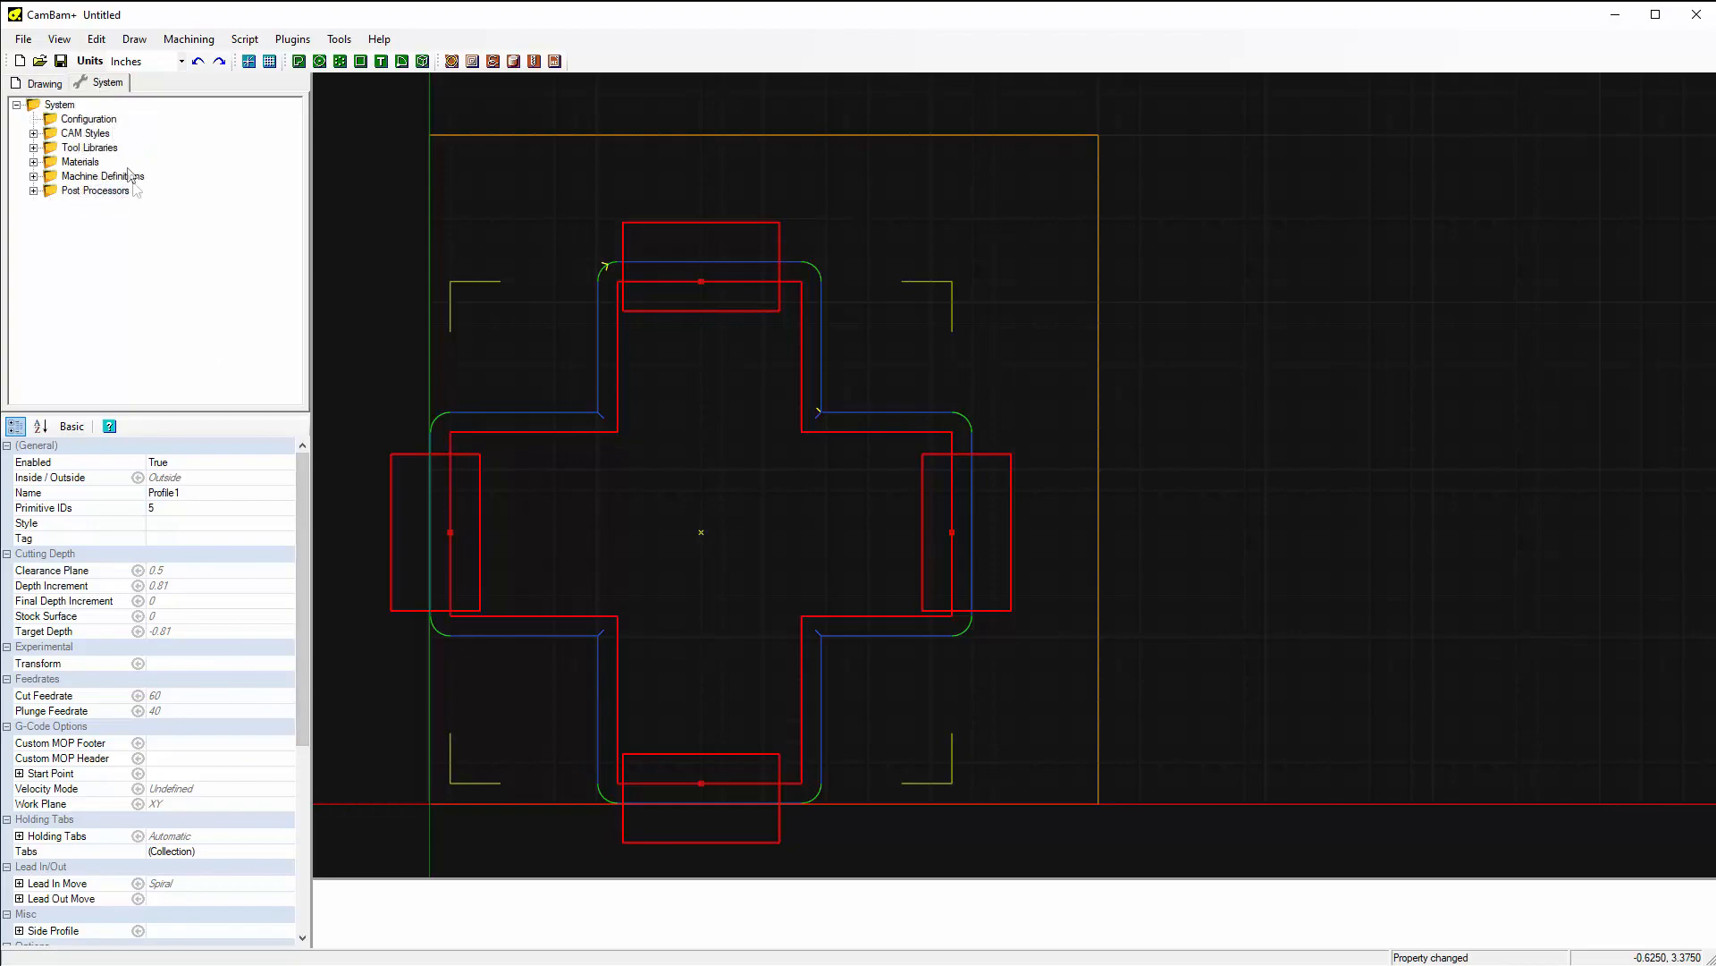
left_click(33, 133)
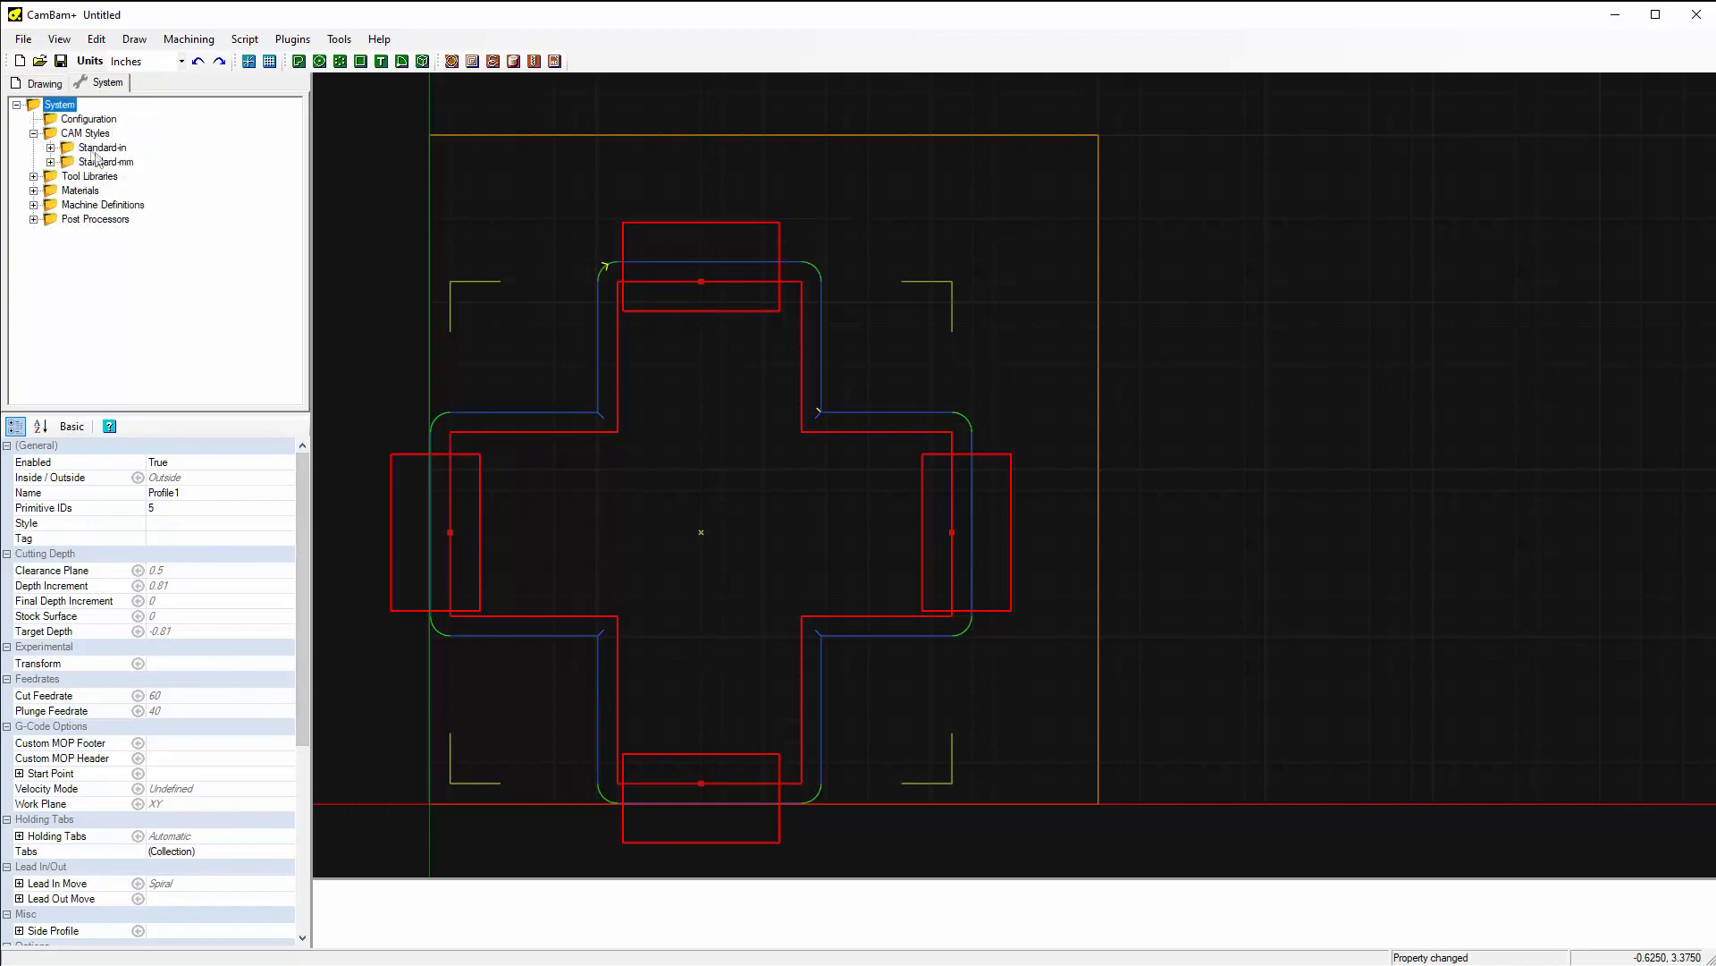
left_click(51, 148)
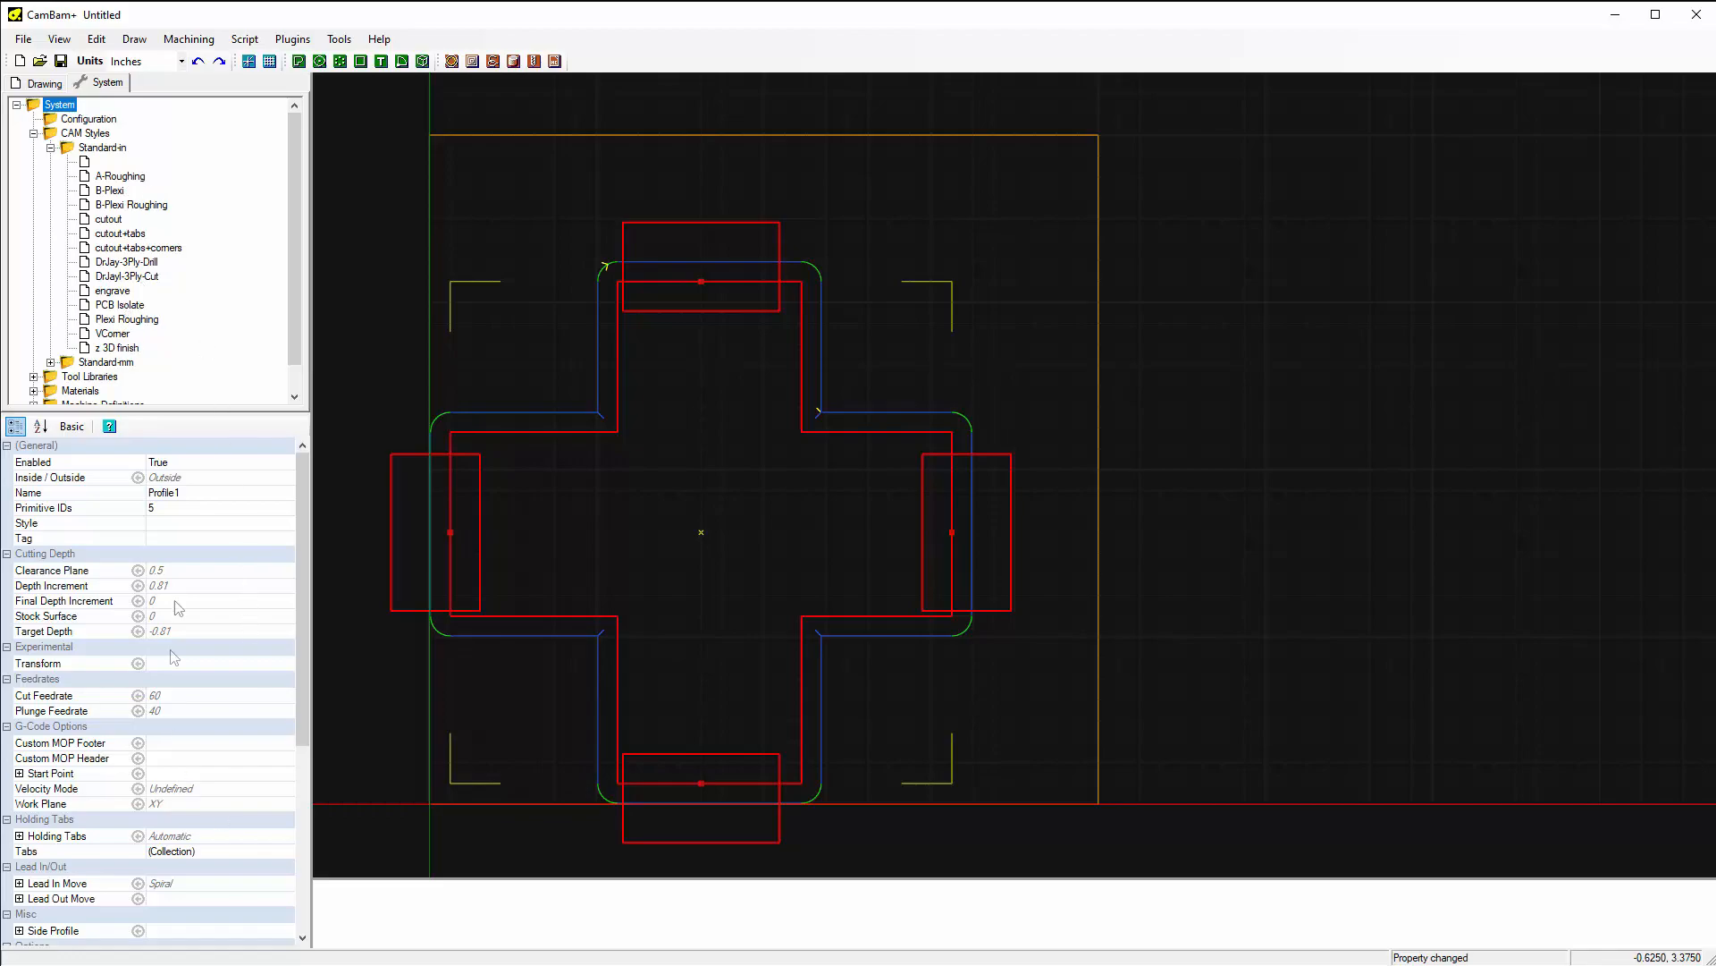
mouse_move(303, 536)
left_mouse_down()
mouse_move(309, 753)
mouse_move(320, 514)
left_mouse_up()
left_click(44, 83)
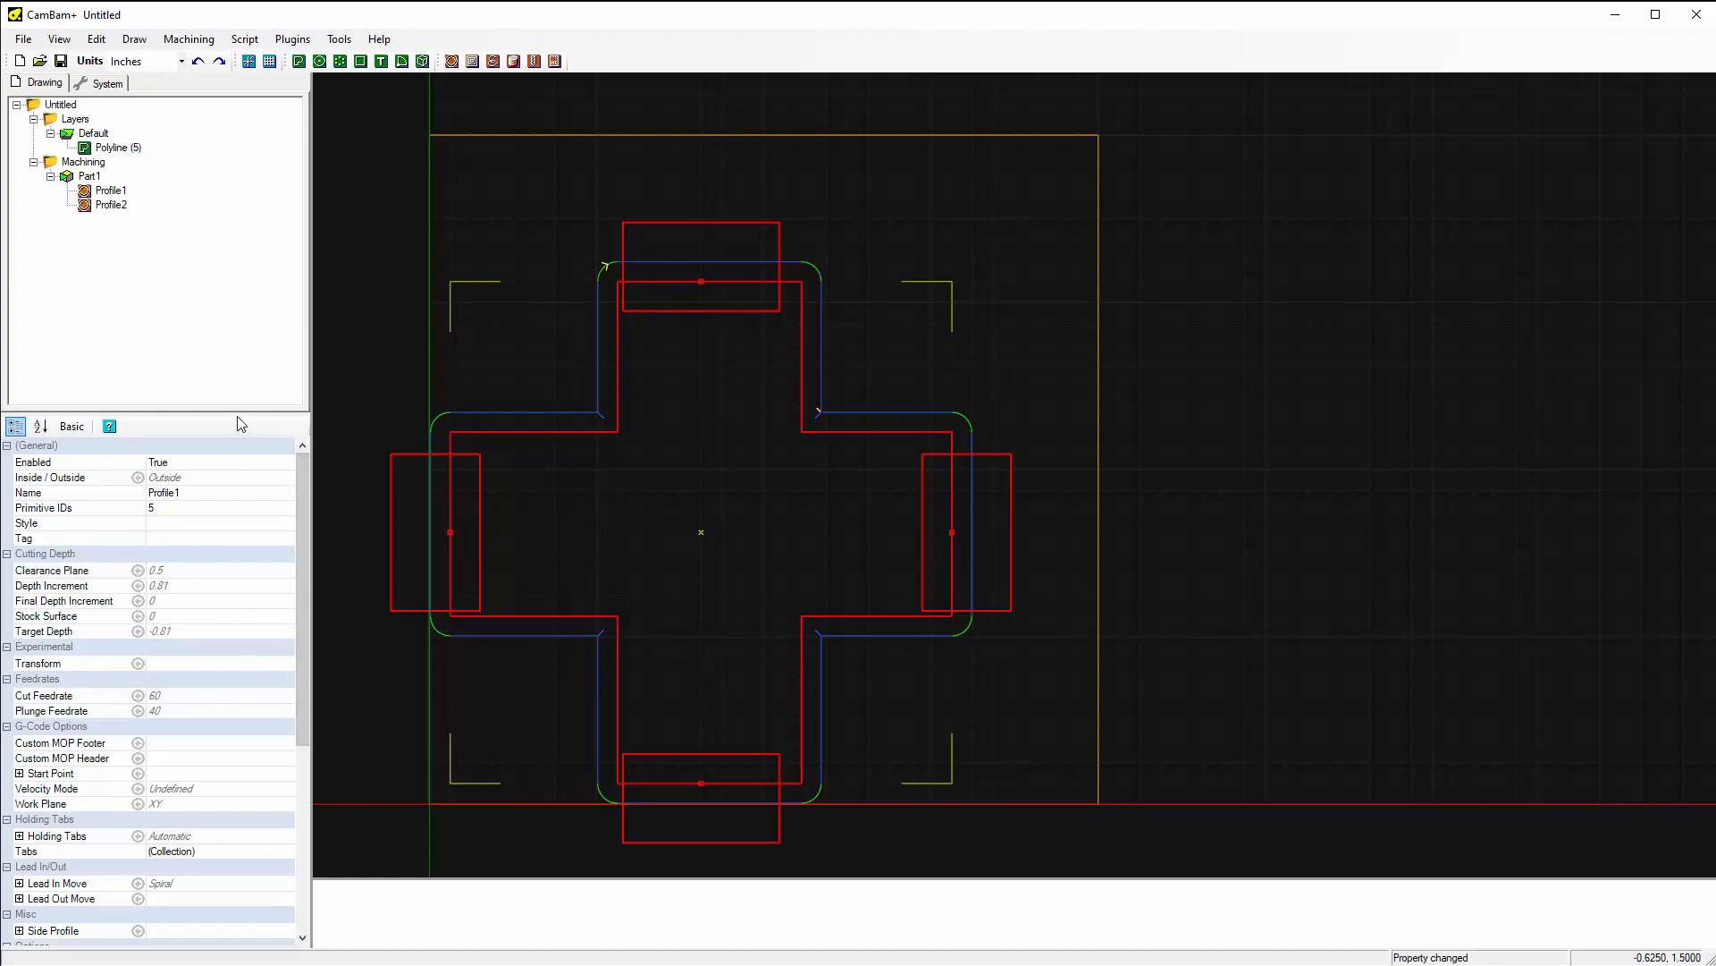
Enlarge the property list of the first profile and nudge the holding tab on the cross's upper arm.
left_click_drag(229, 413, 223, 301)
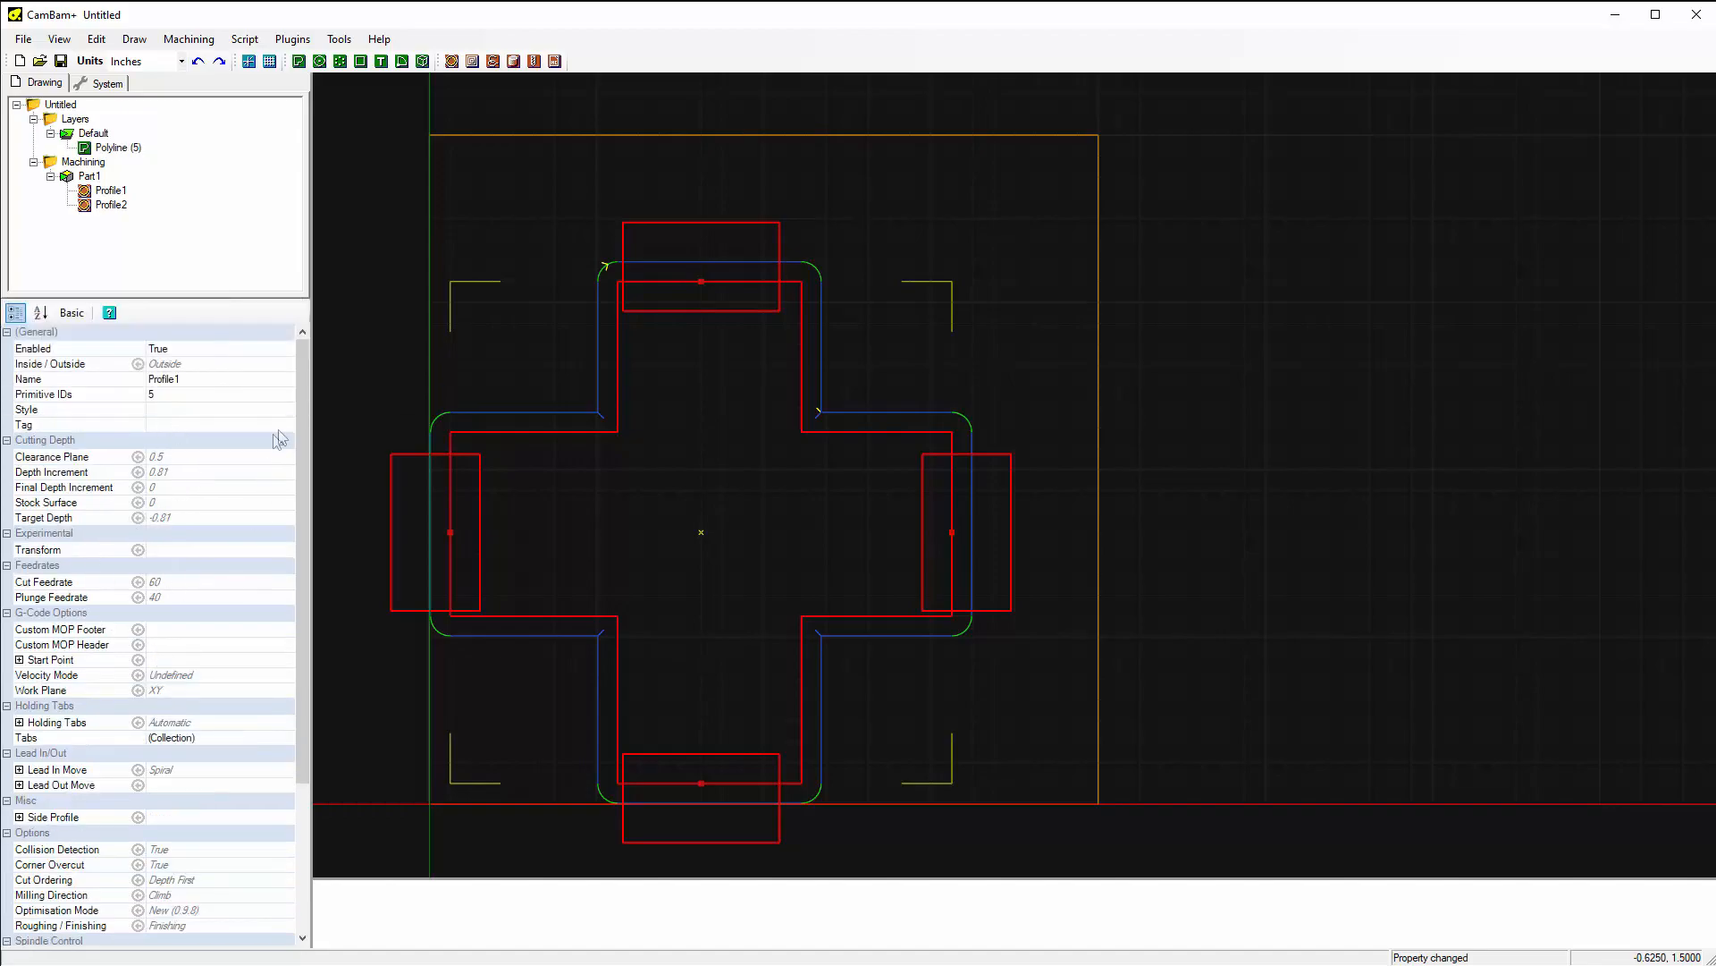
left_click_drag(302, 415, 308, 463)
left_click_drag(706, 249, 705, 255)
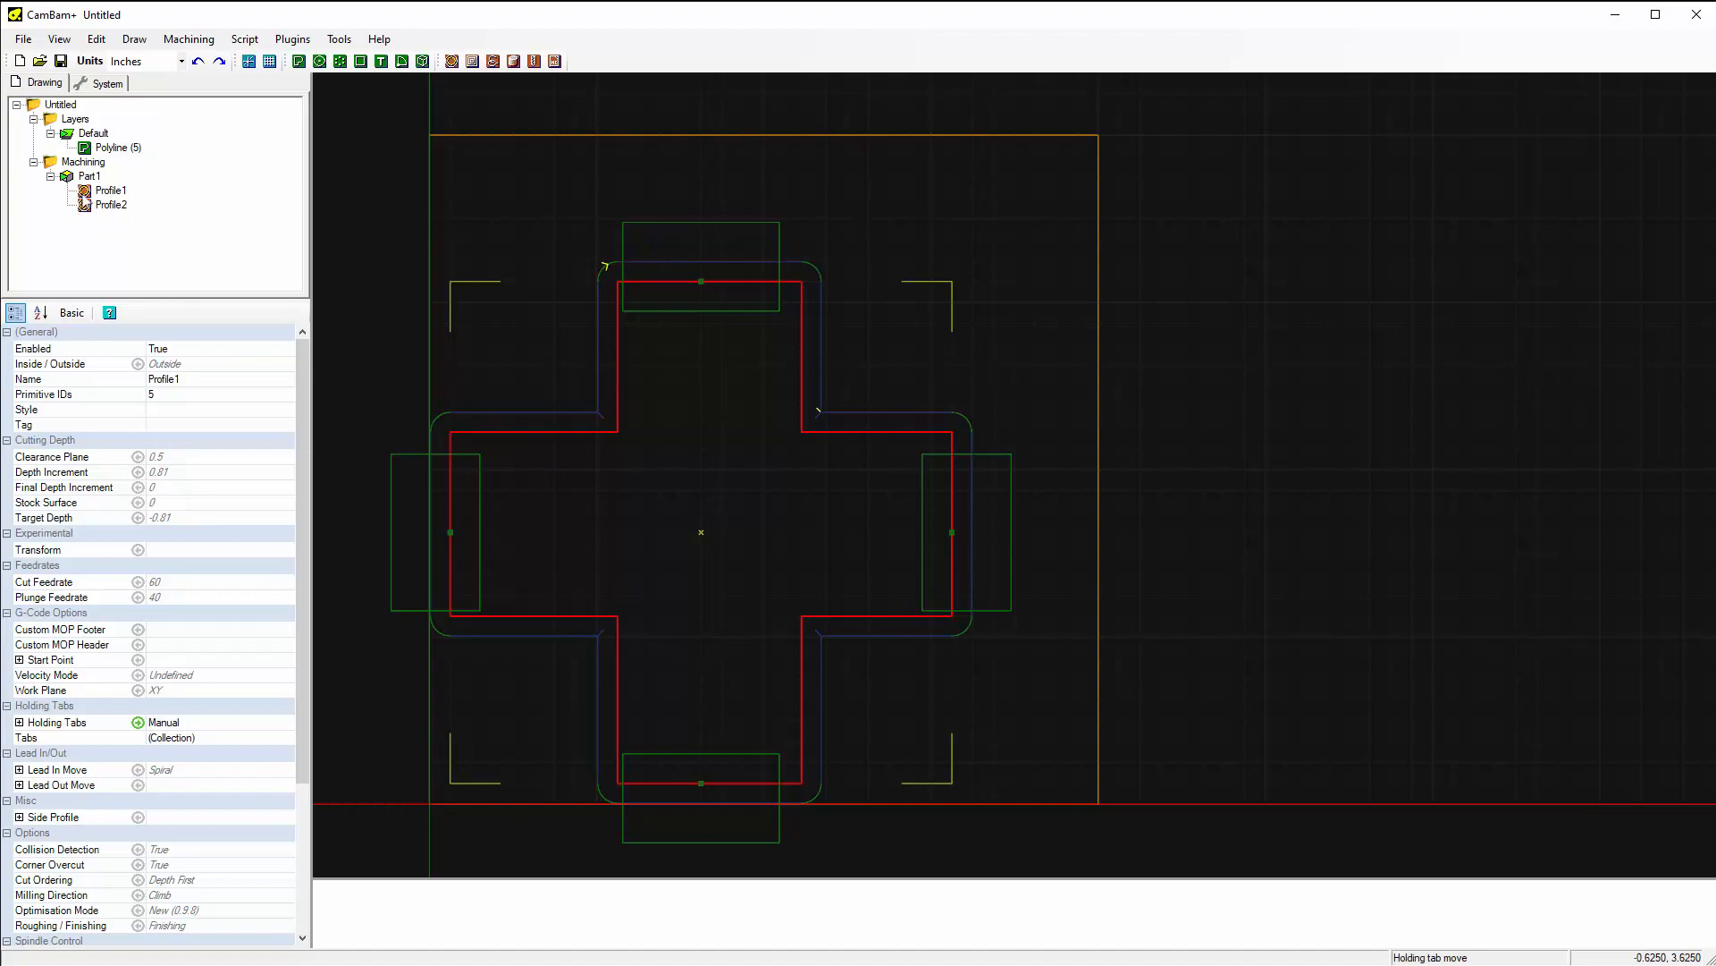
Assign the A-Roughing style to the first profile operation.
left_click(94, 191)
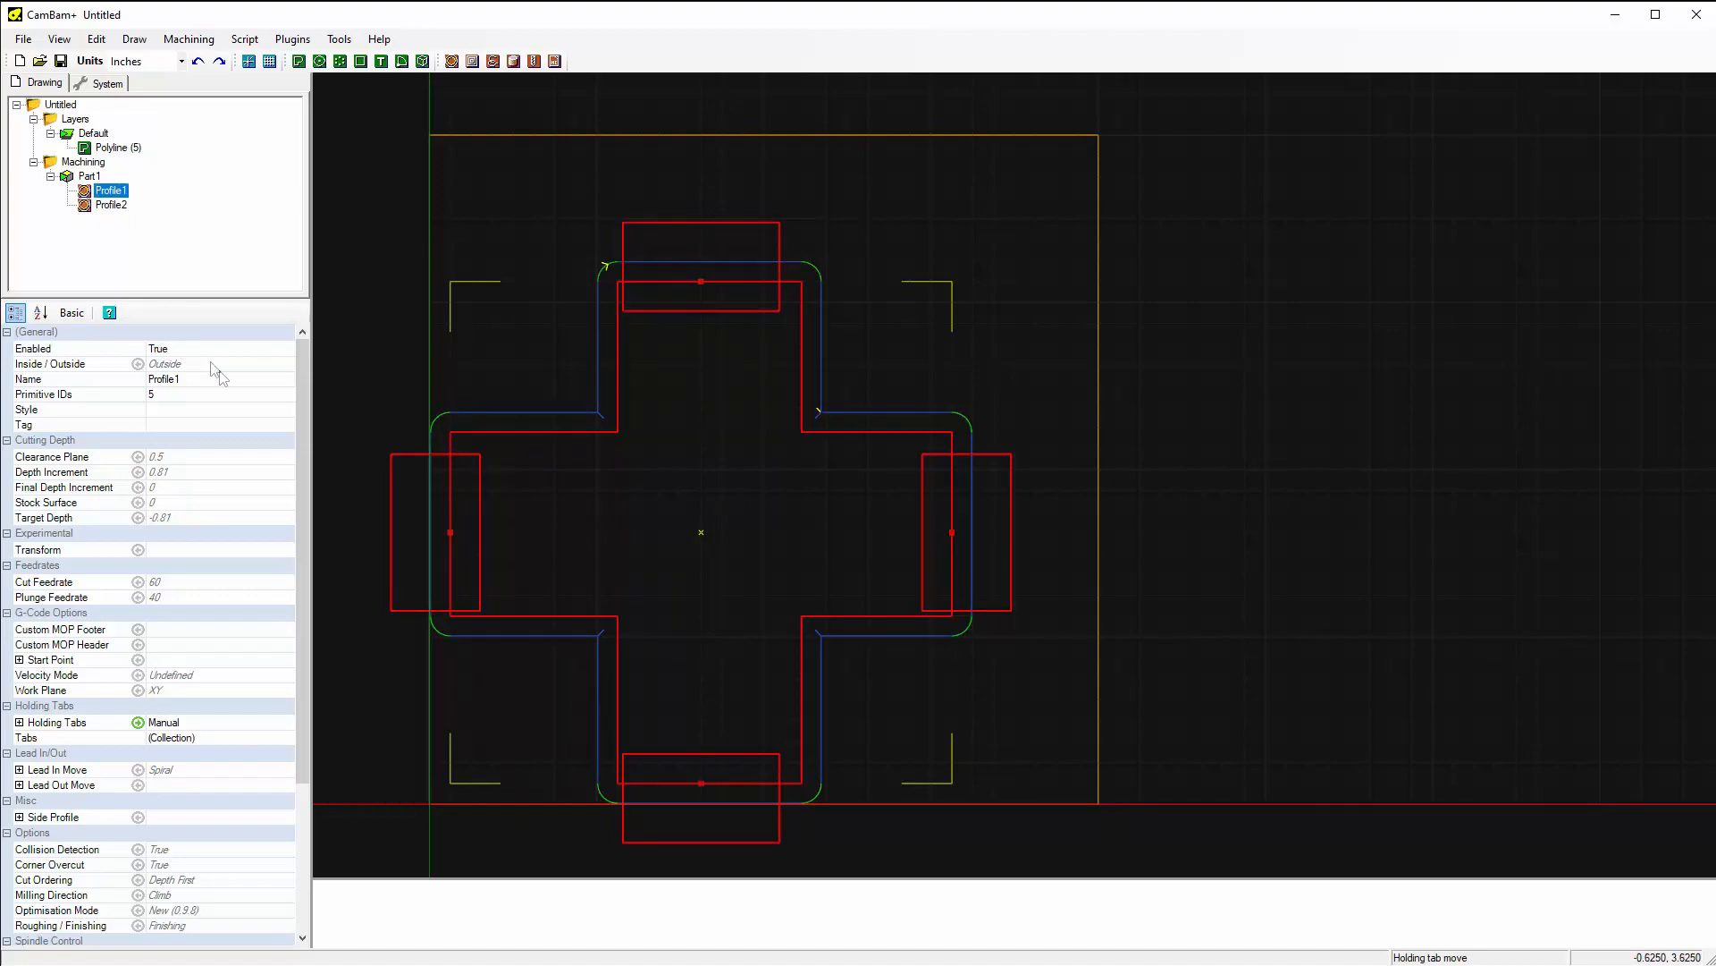
left_click(211, 411)
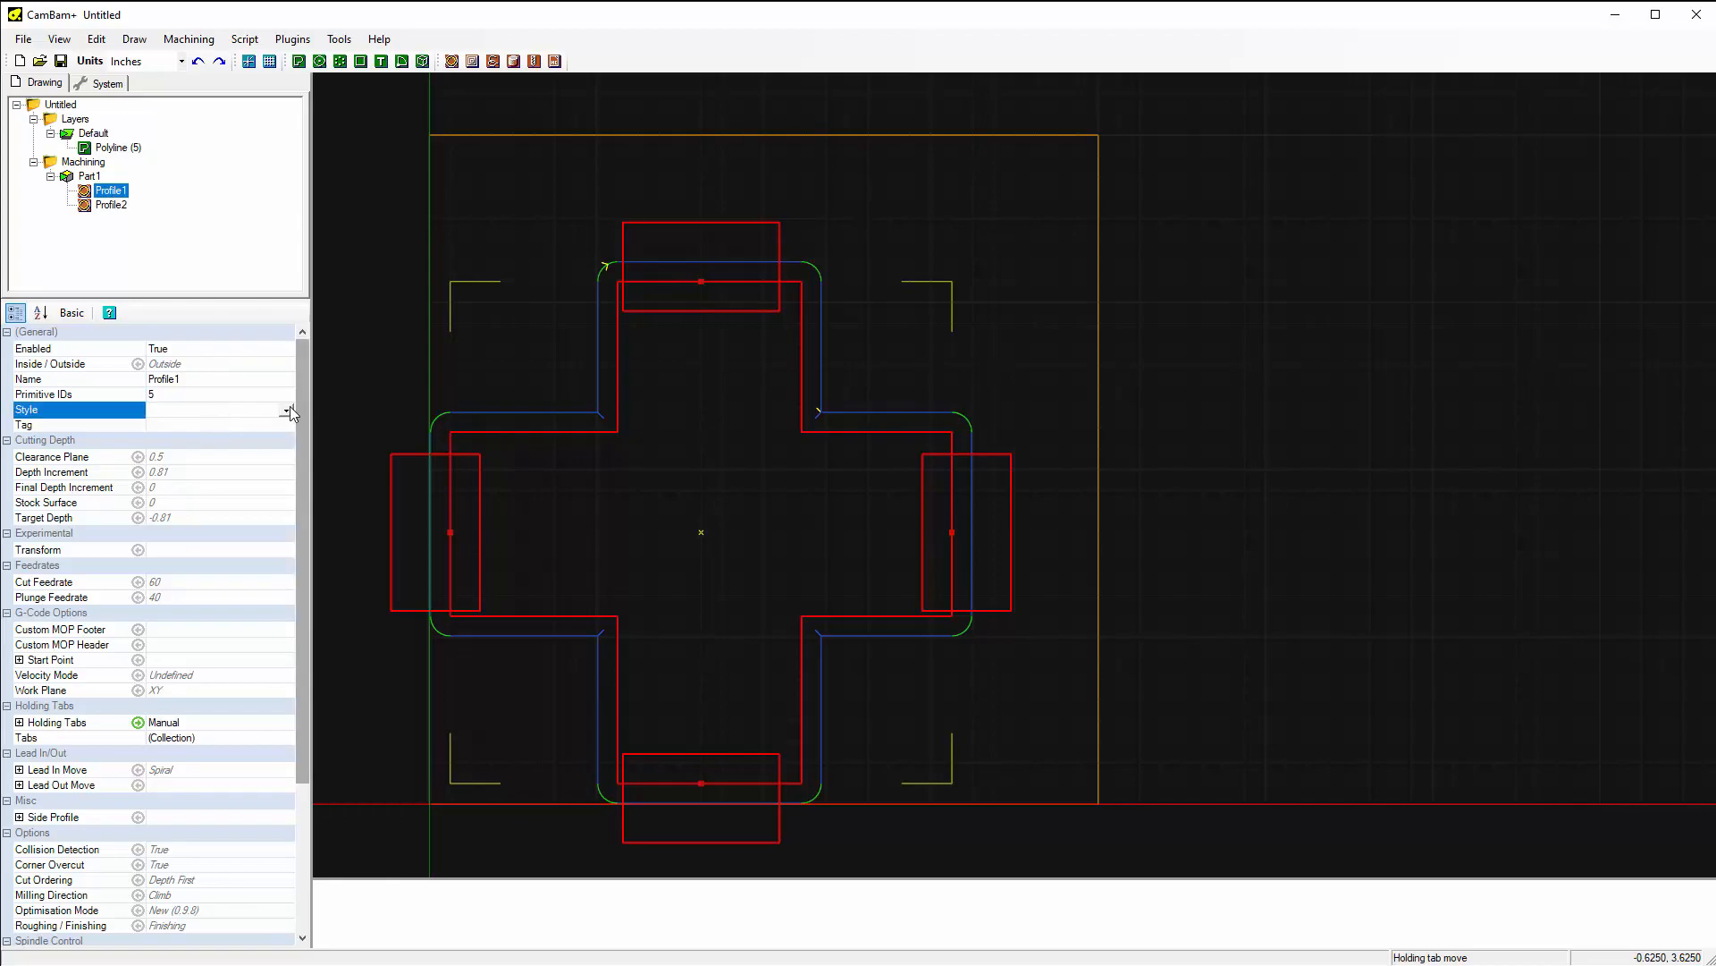
left_click(286, 410)
left_click(174, 436)
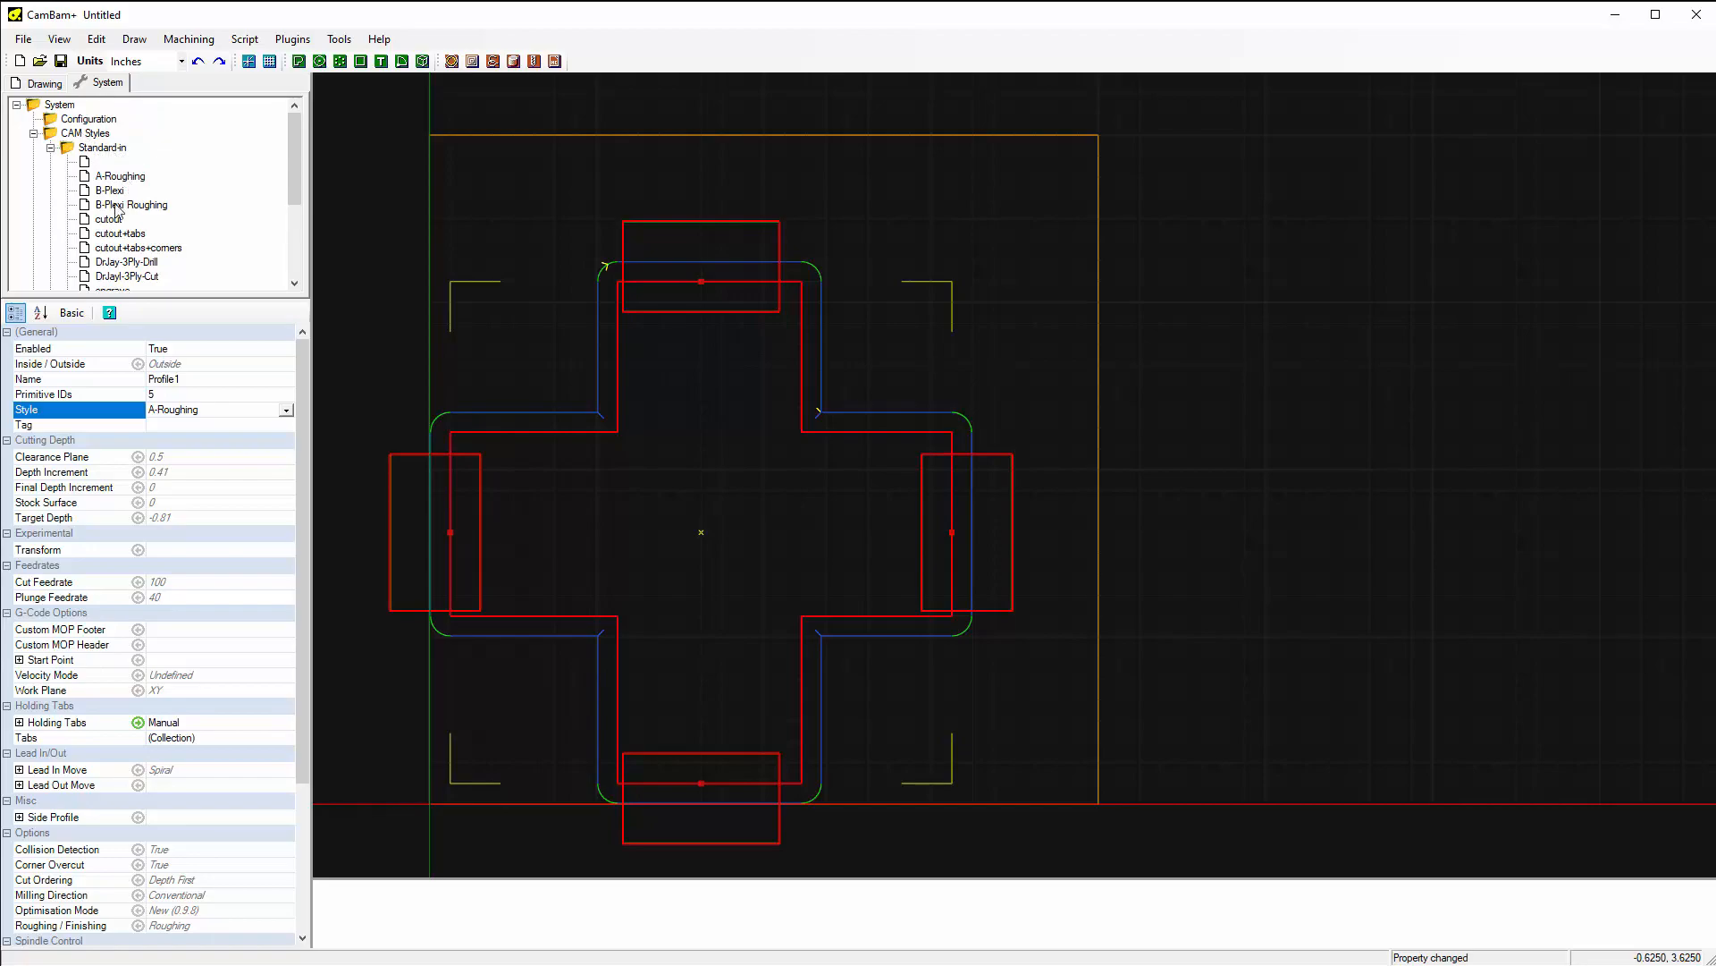
Examine the A-Roughing style's settings and parent style options, and compare the settings of both profile operations.
left_click(115, 178)
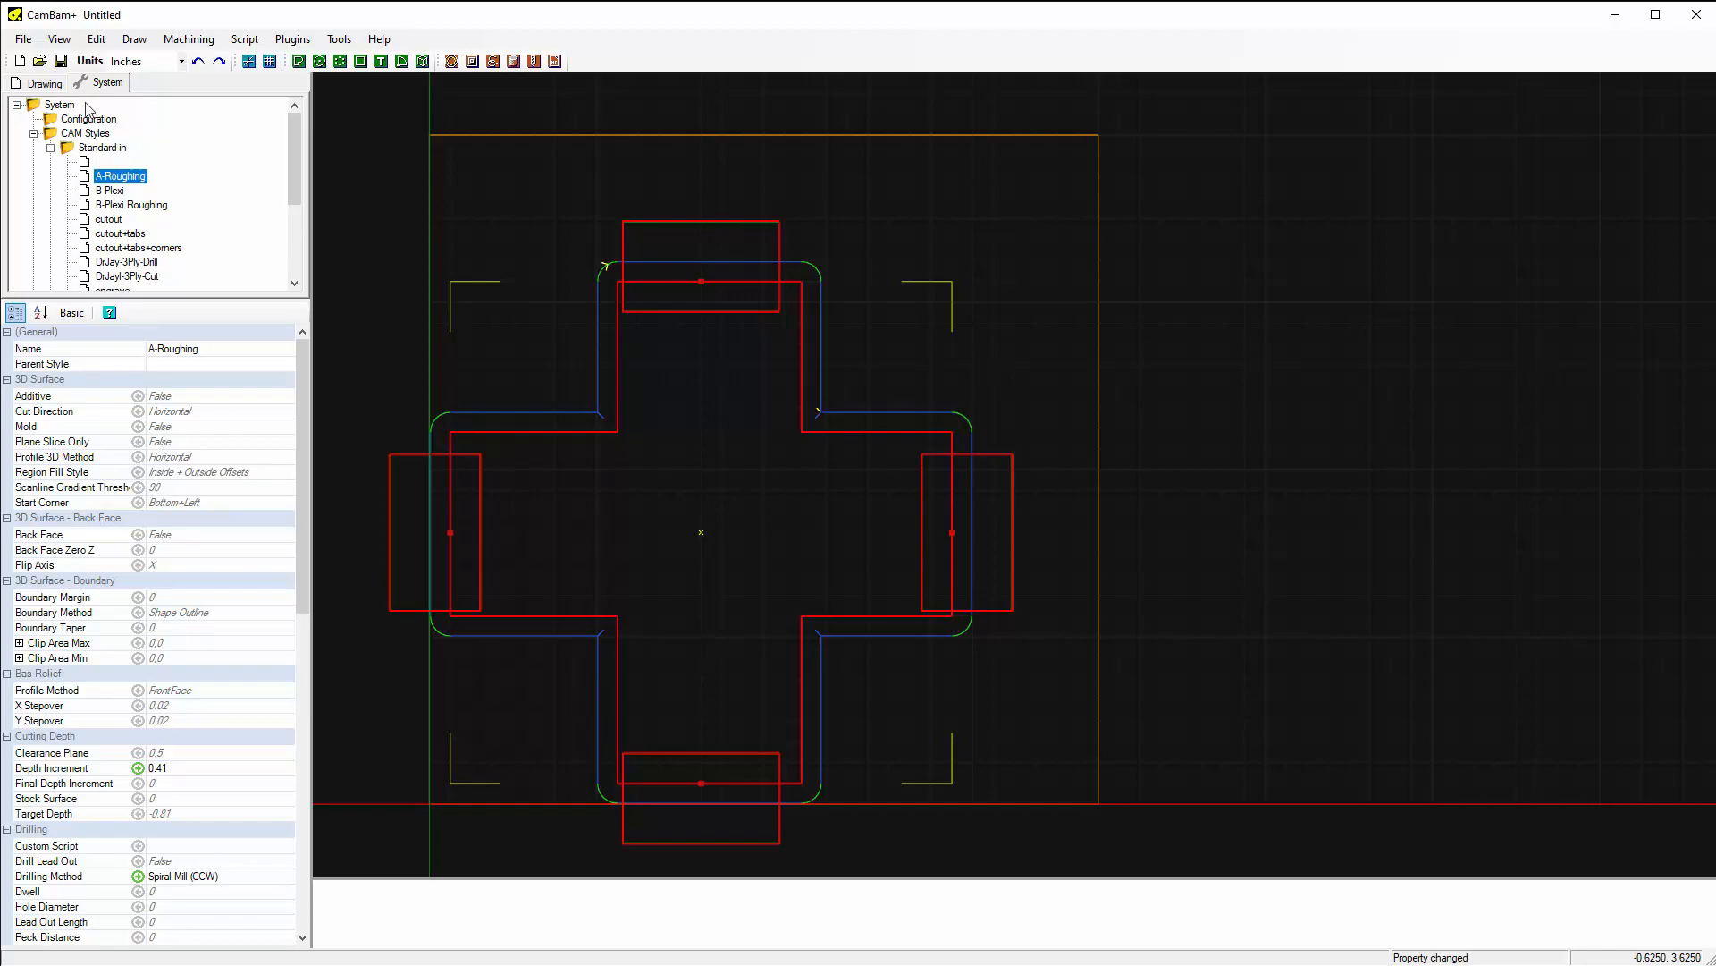
left_click(39, 83)
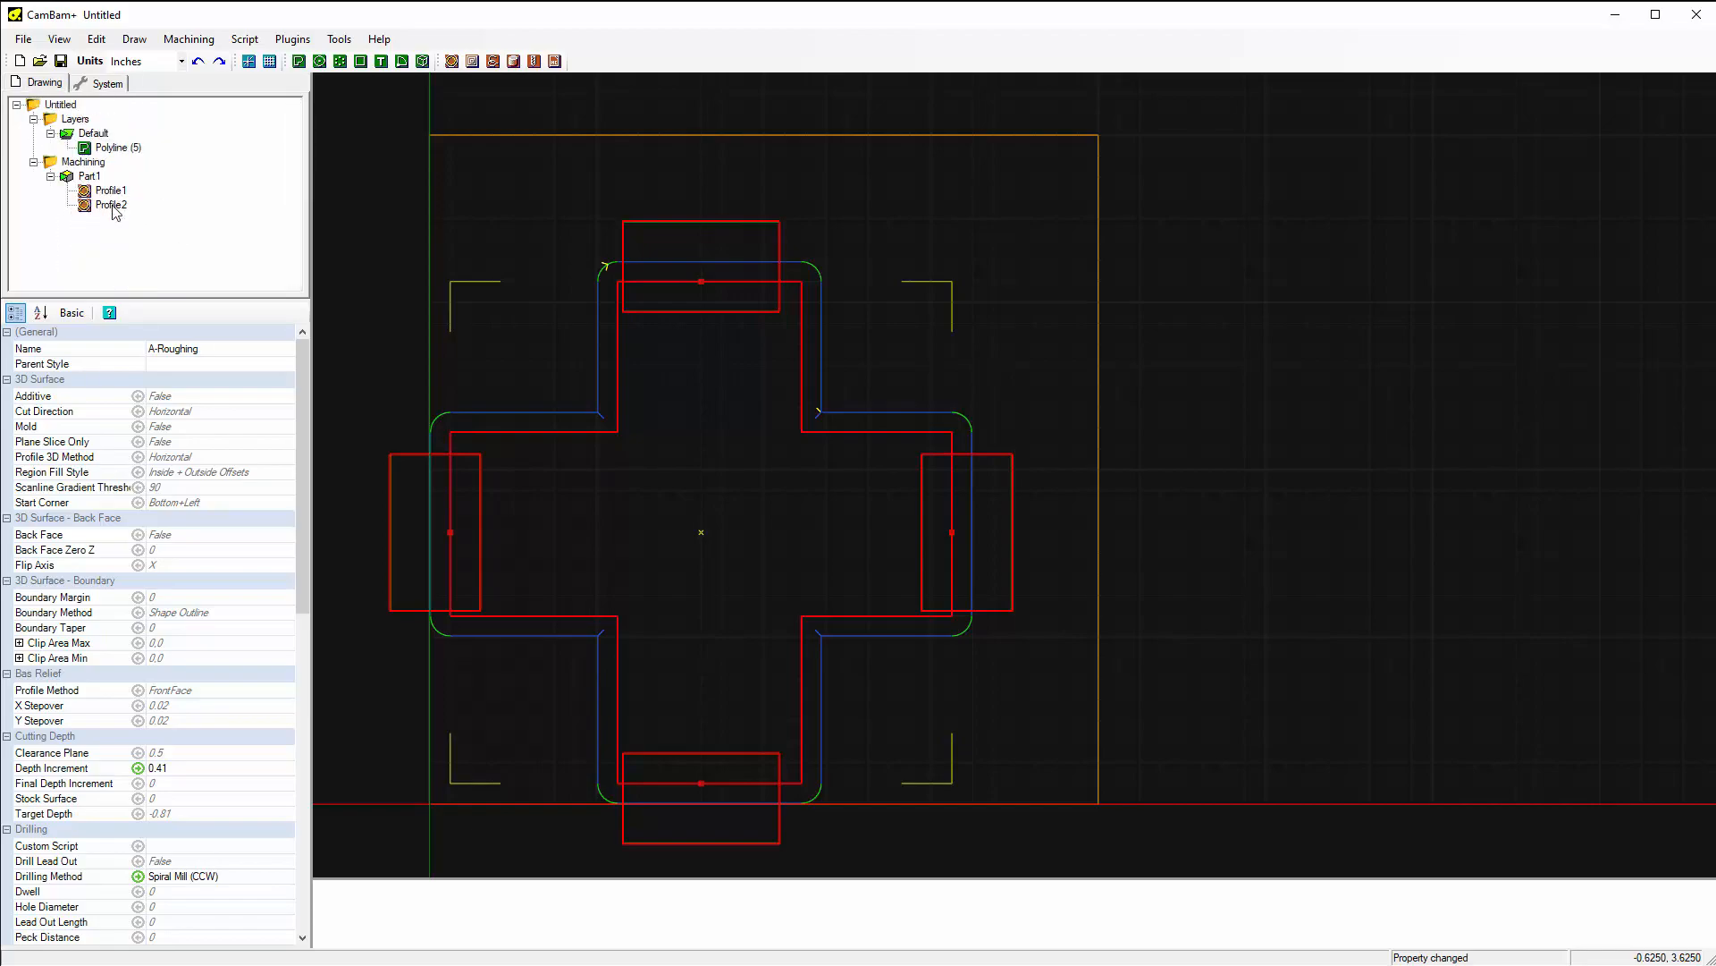
left_click(114, 204)
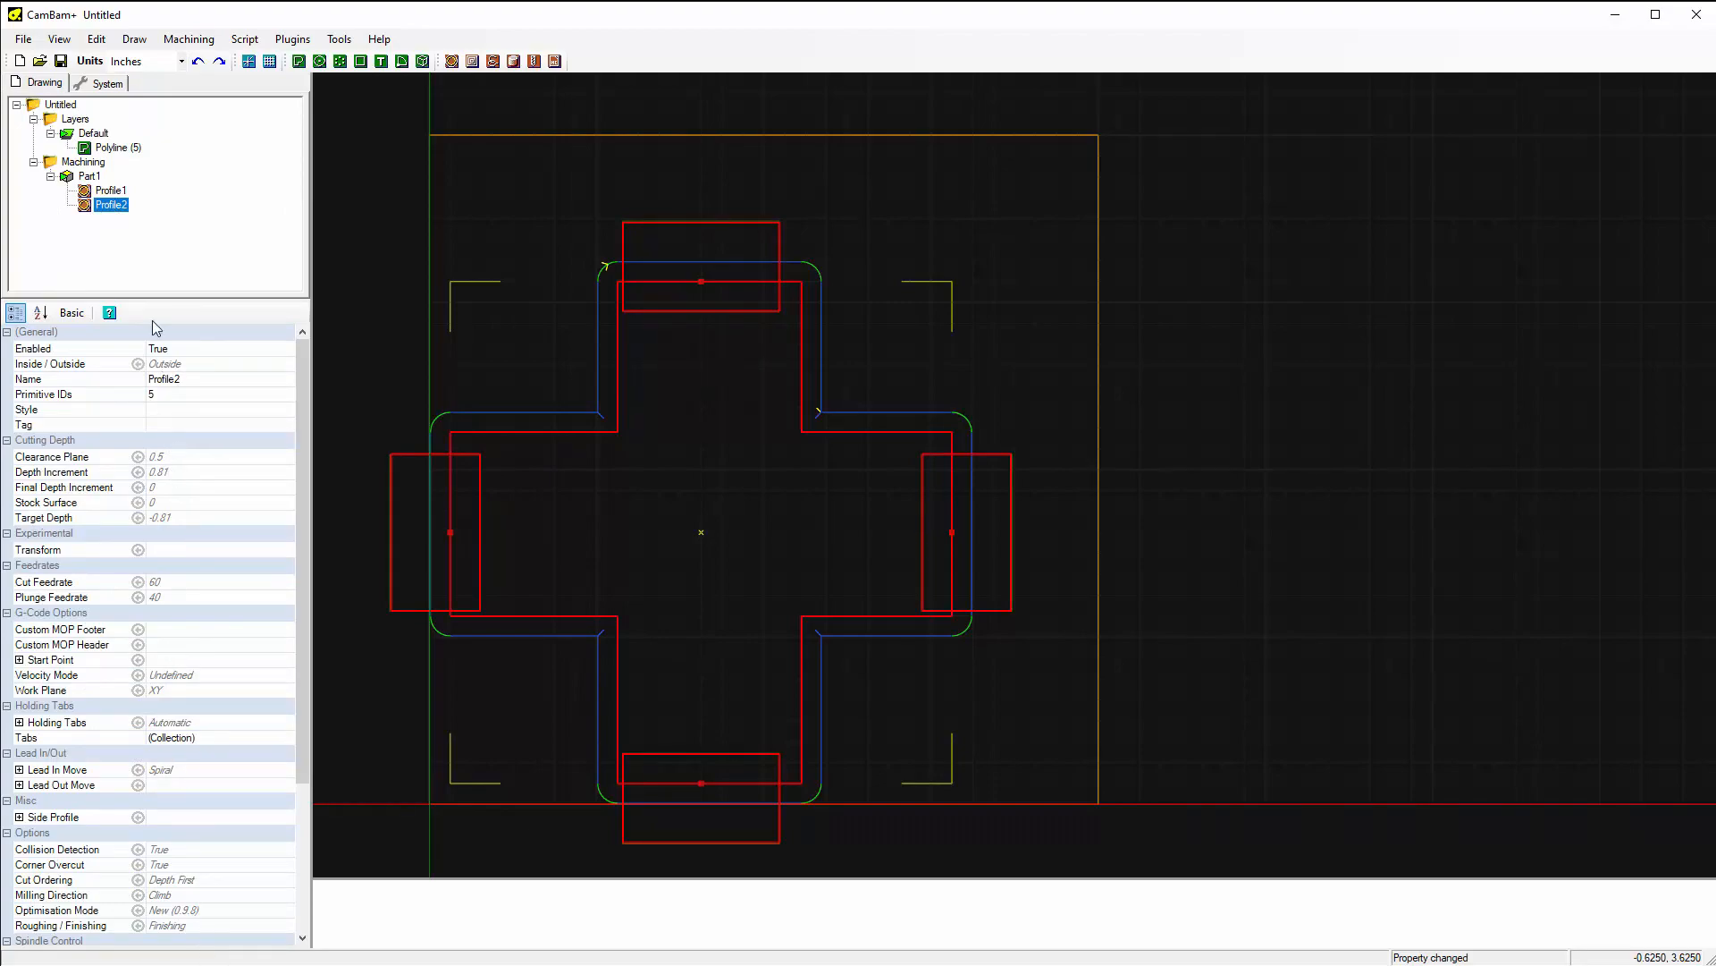
left_click(103, 83)
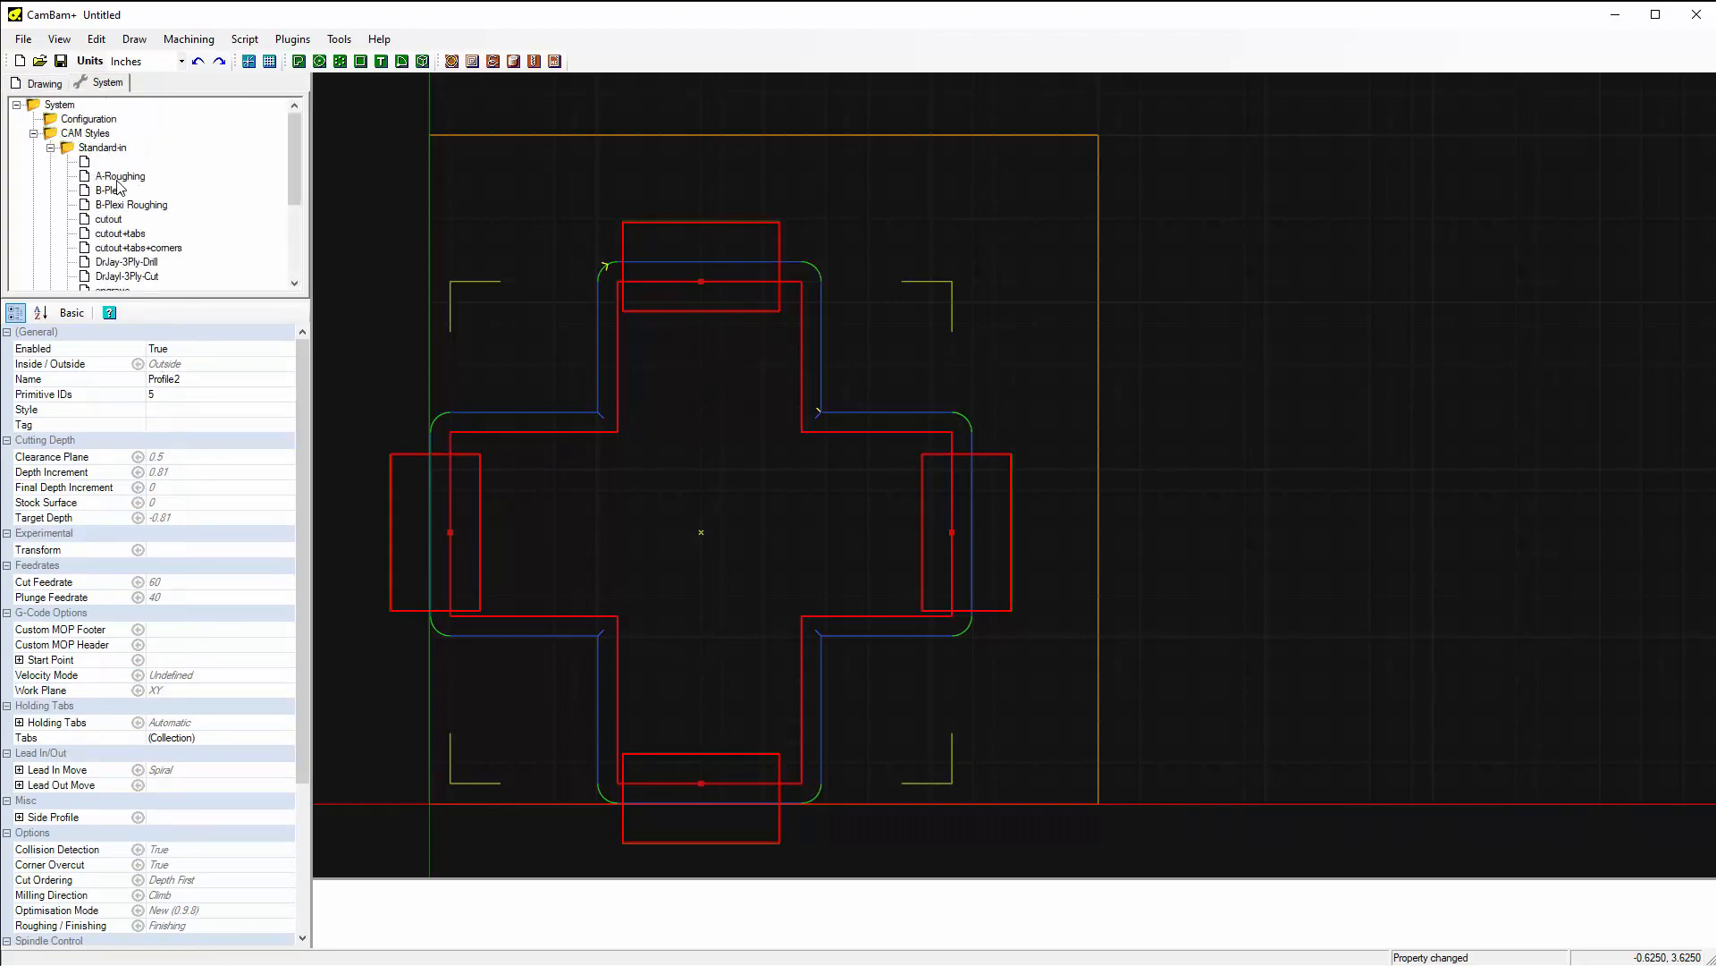
left_click(119, 177)
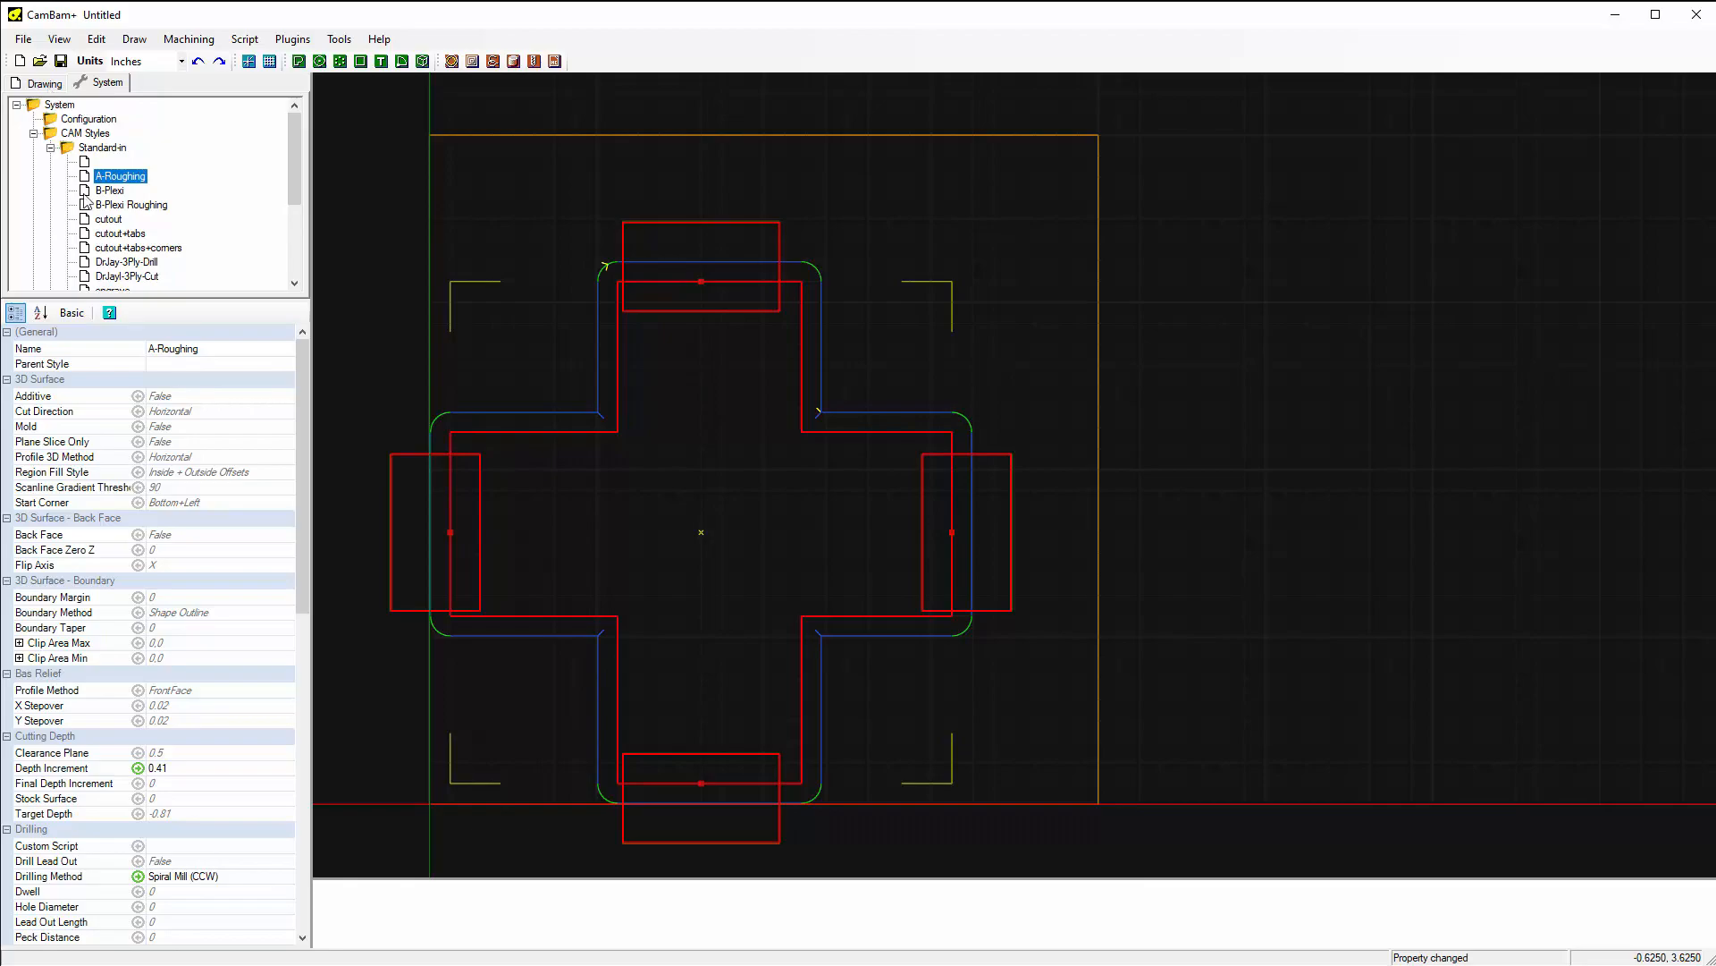
left_click(209, 365)
left_click(284, 366)
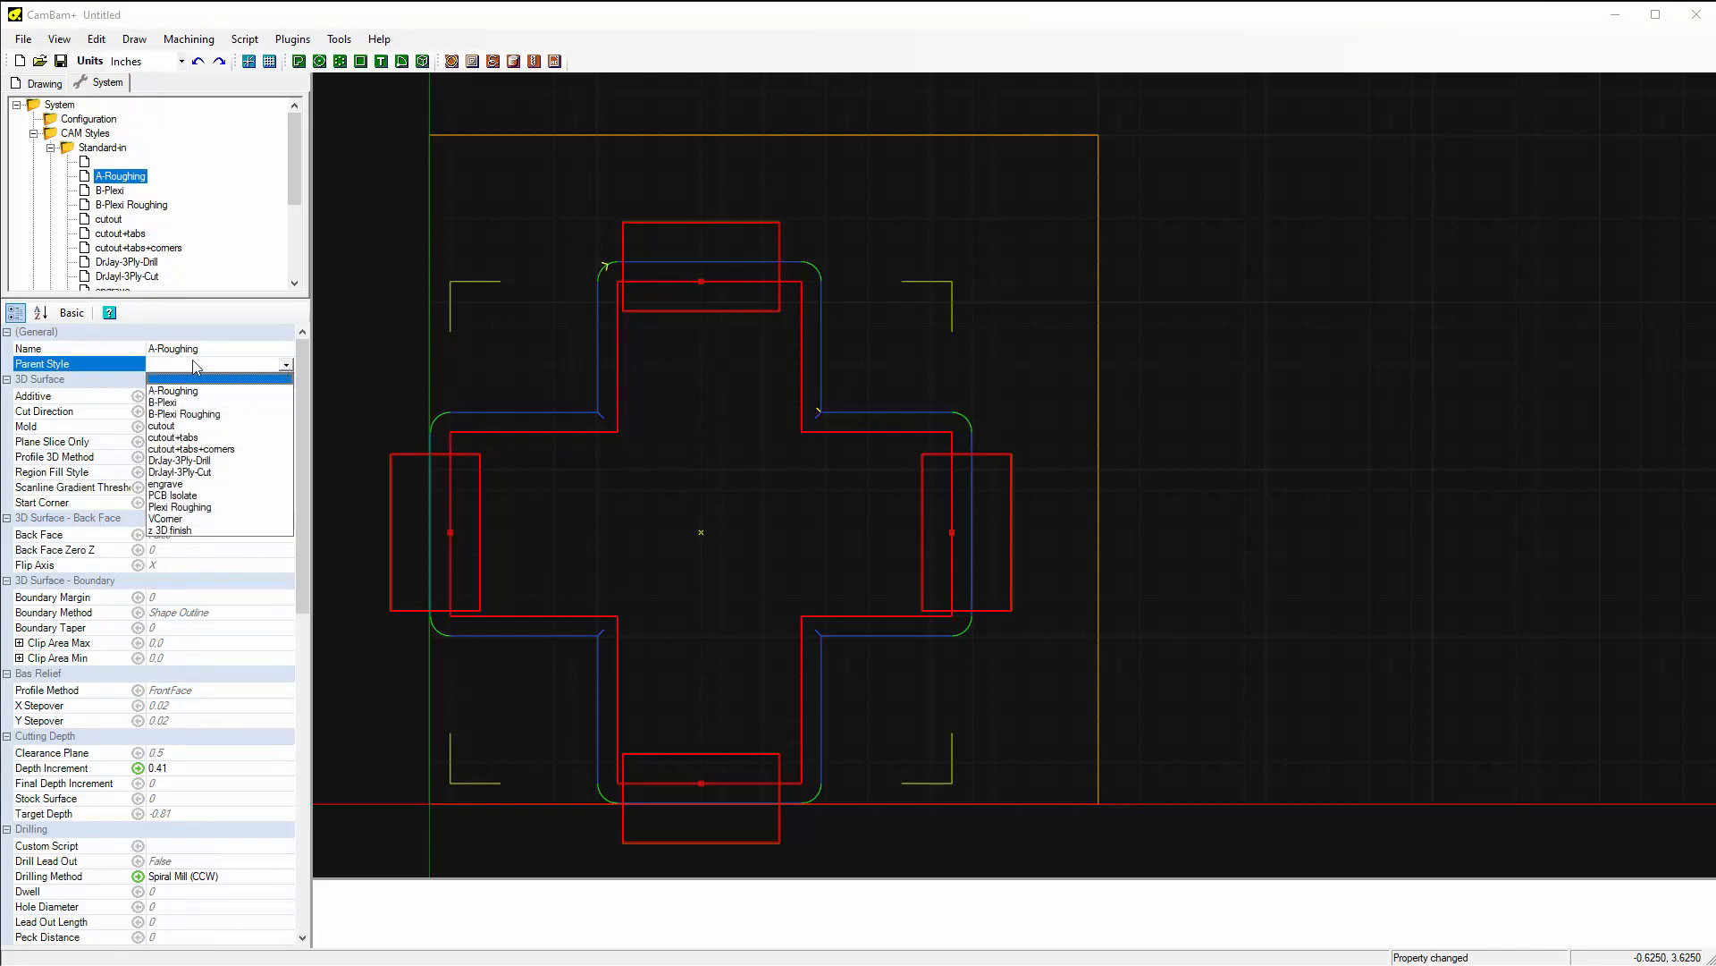
left_click(274, 361)
left_click(263, 348)
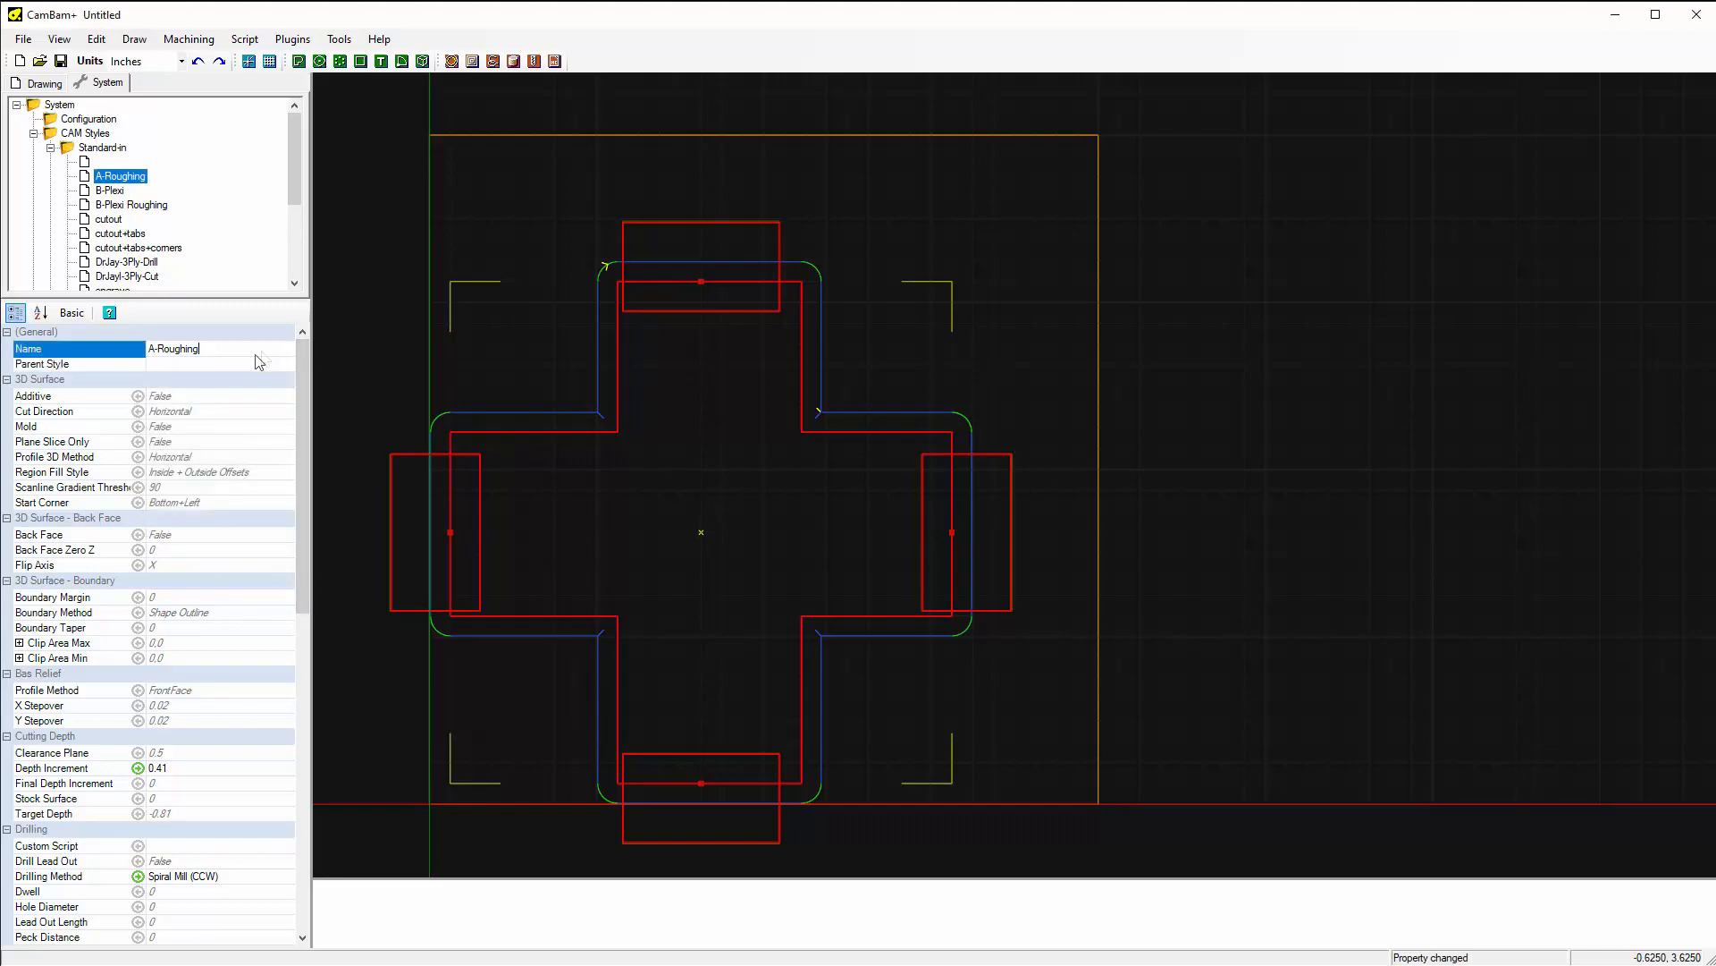
left_click(43, 82)
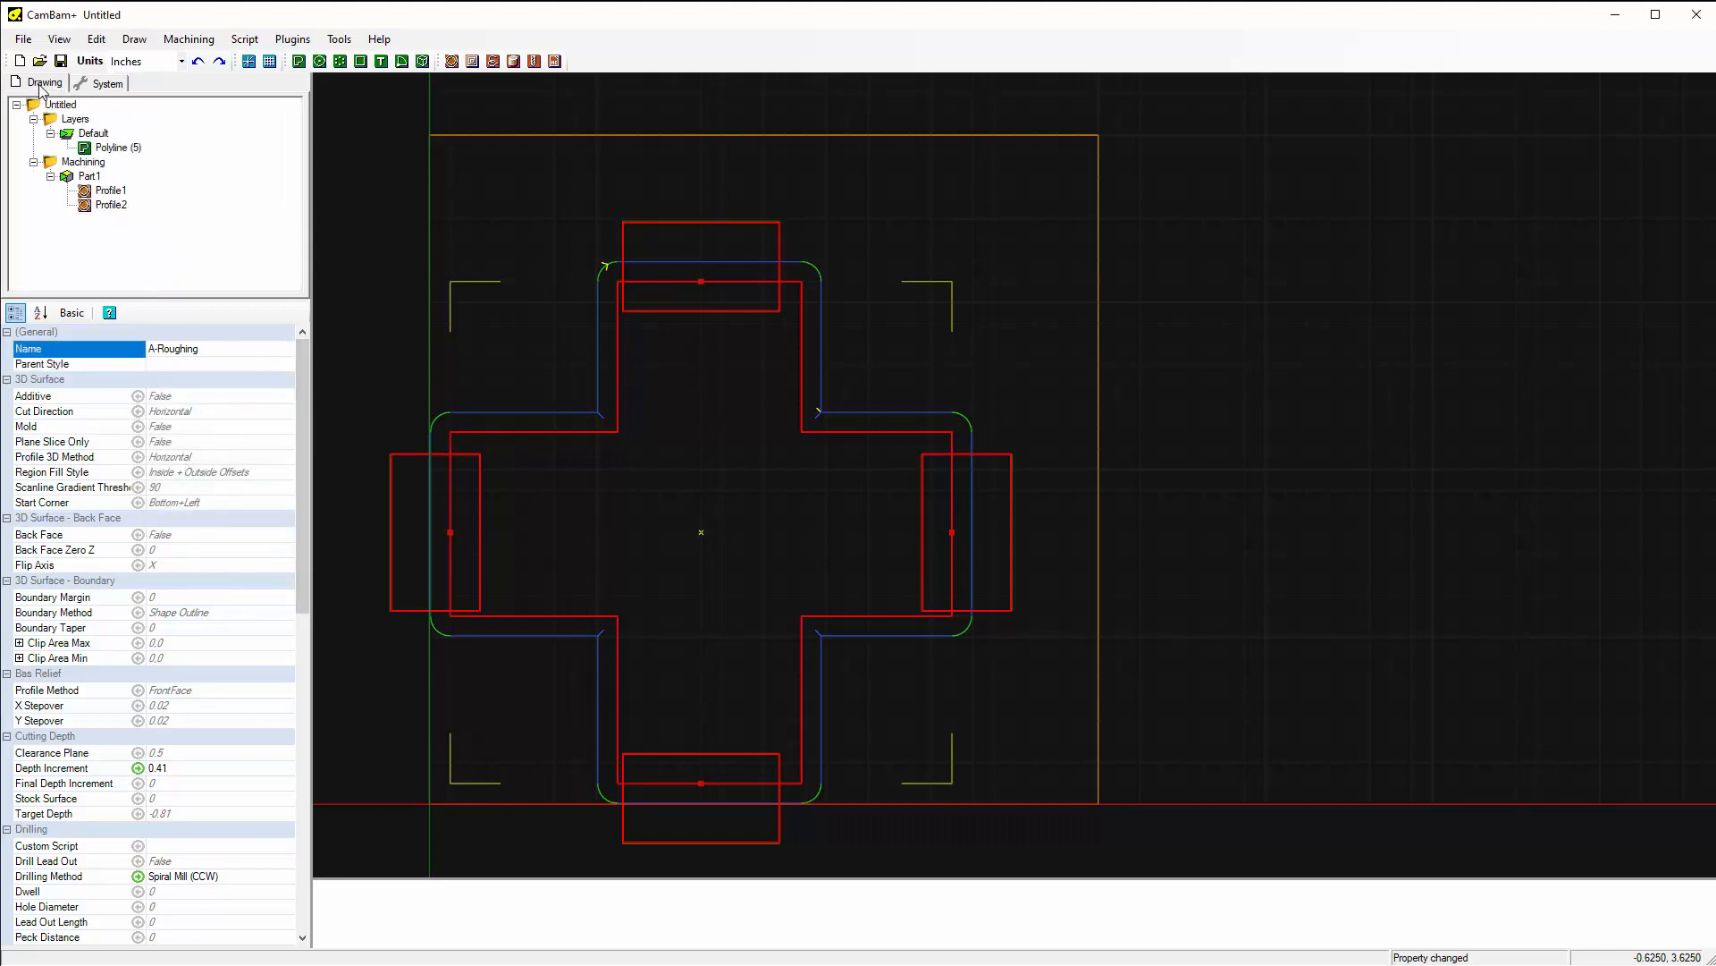
left_click(111, 192)
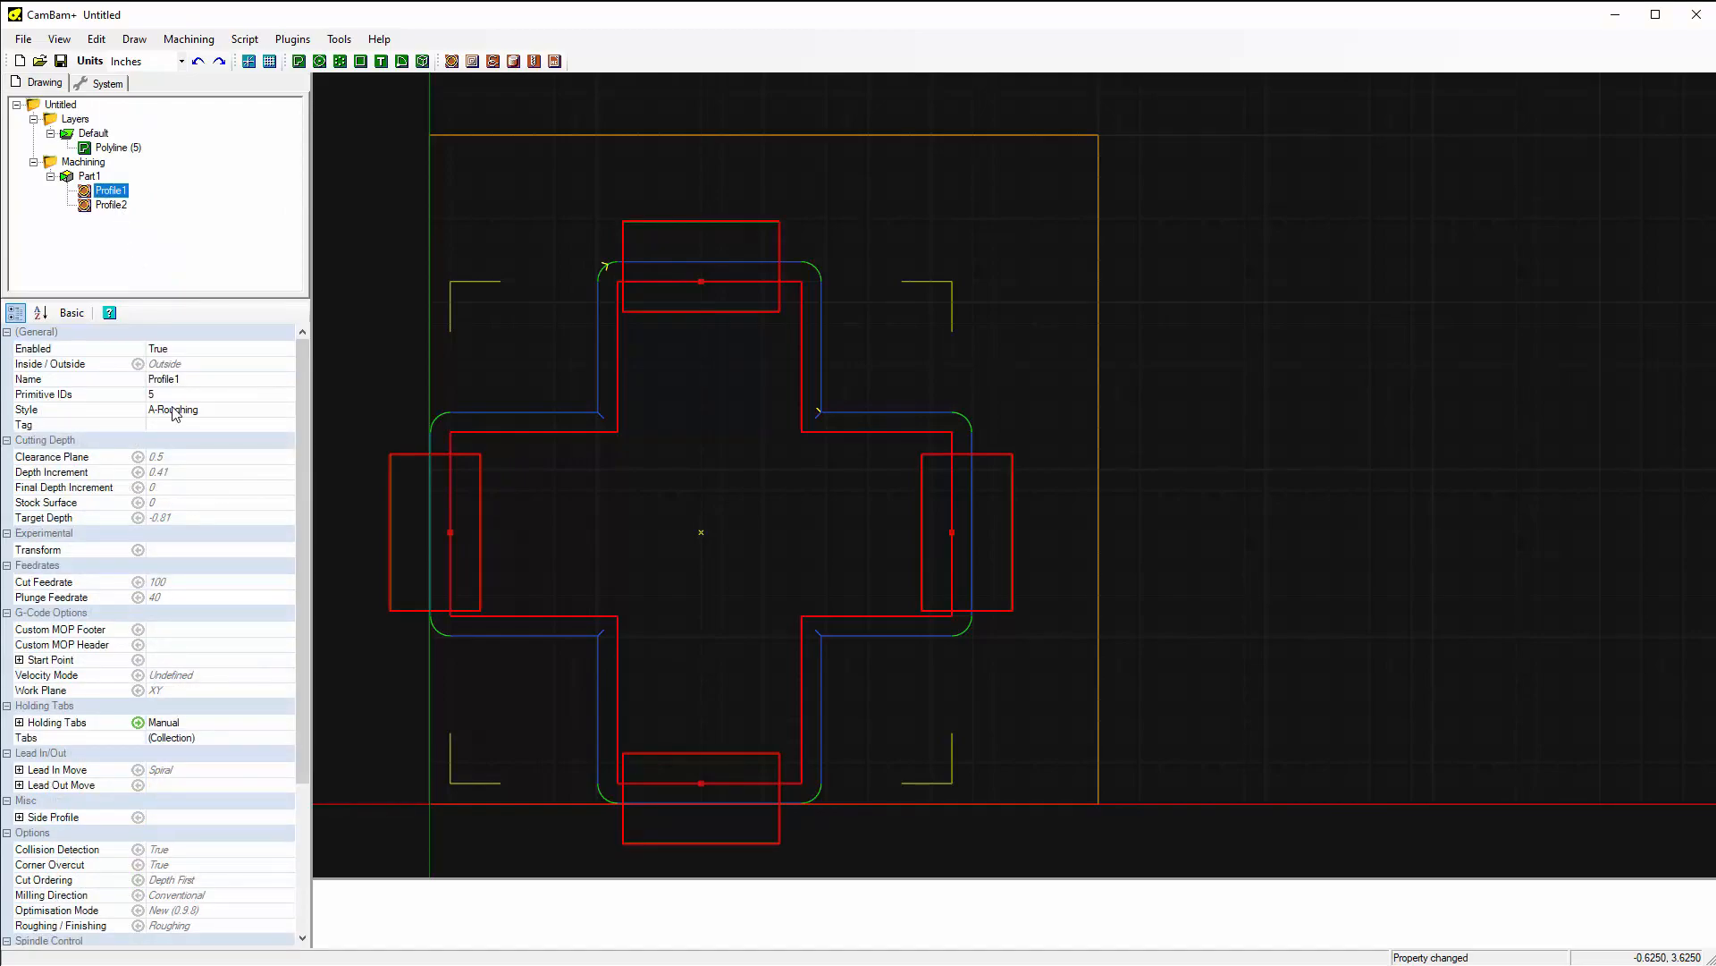
left_click(123, 208)
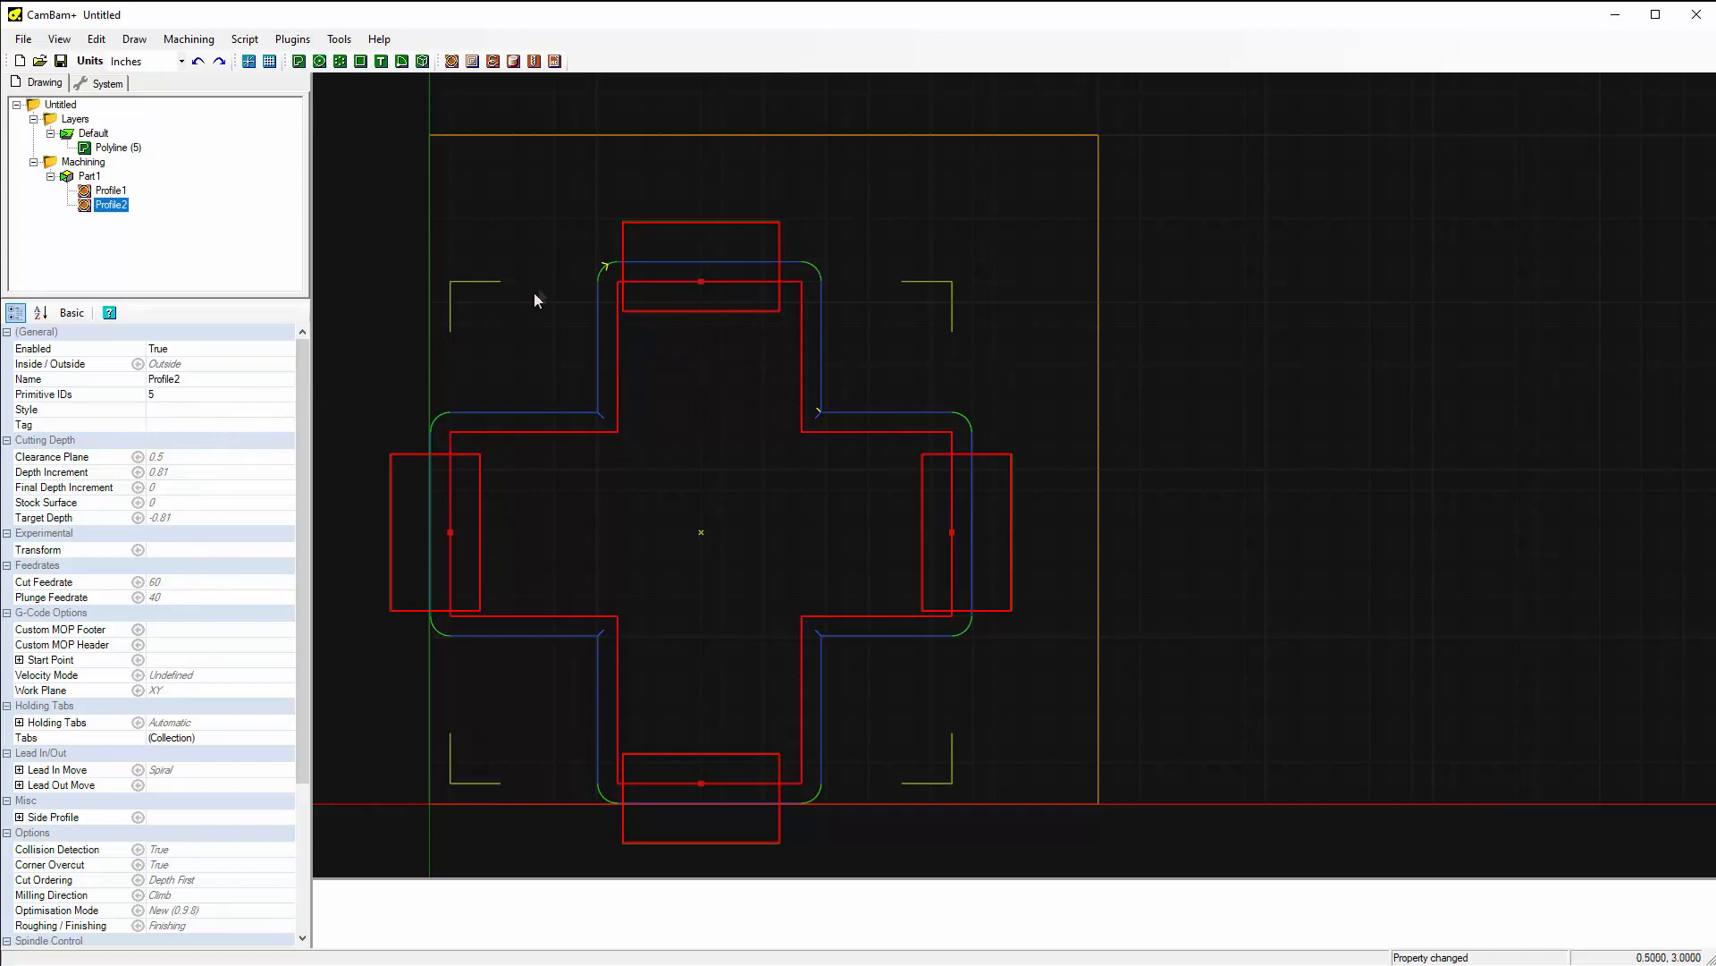
Regenerate the toolpaths and compare the roughing and finishing paths around the corners and tab of the cross's upper arm.
left_click(562, 223)
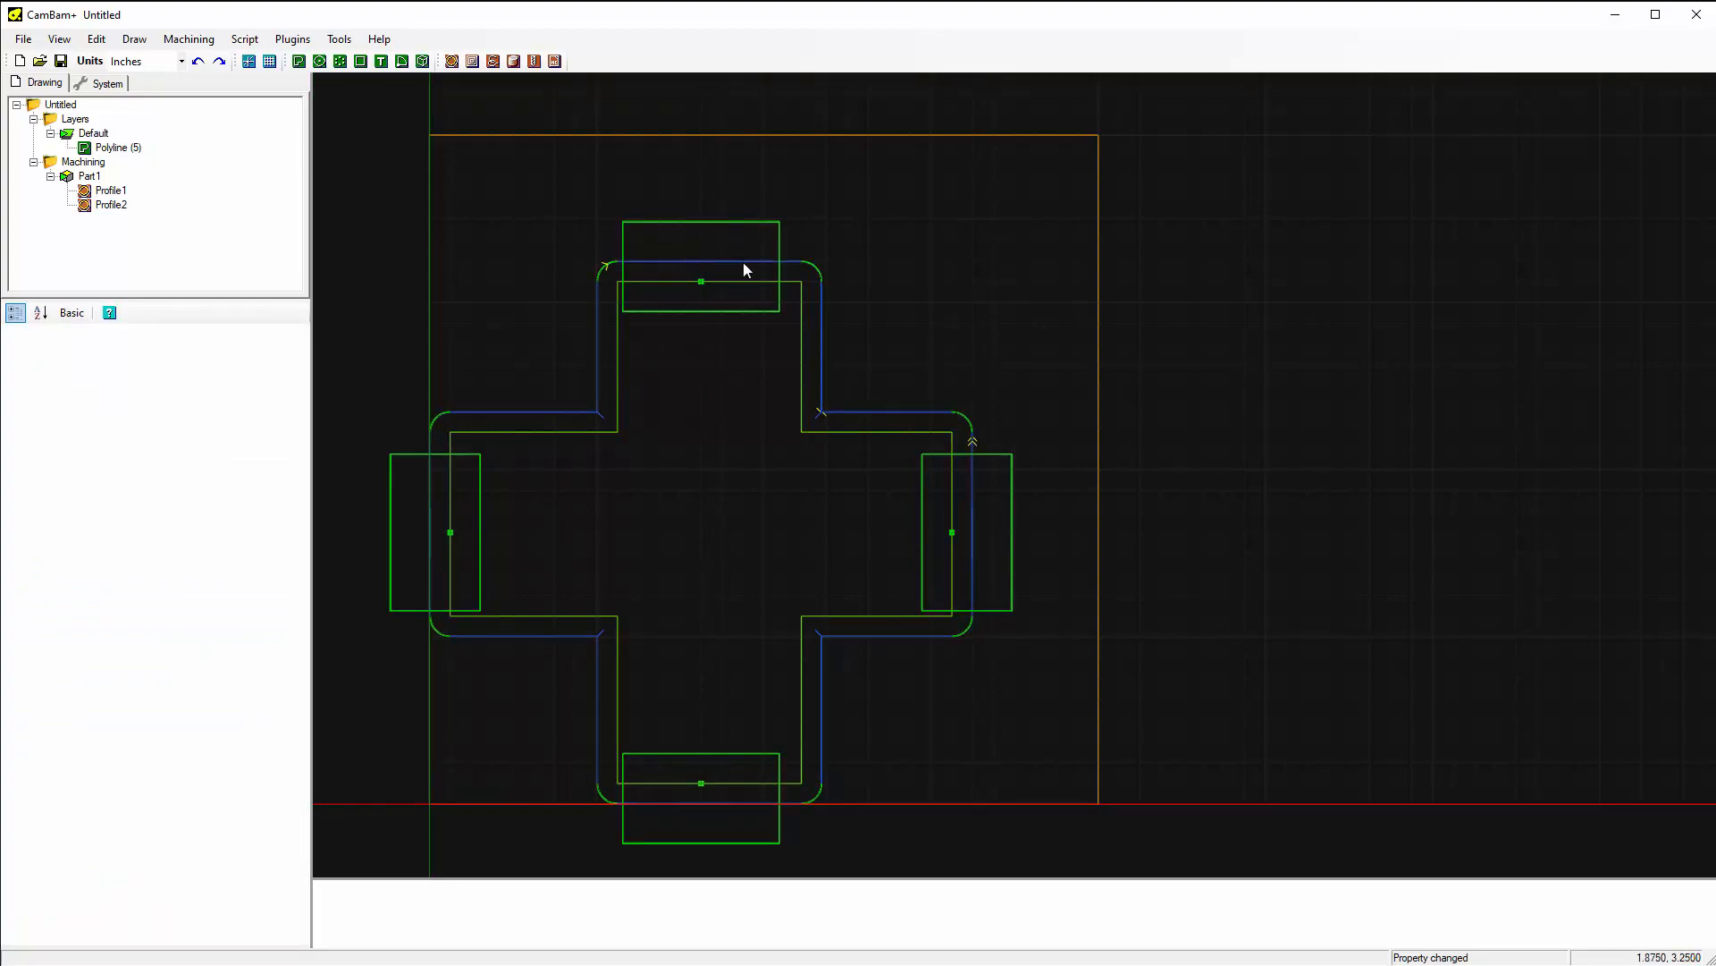
scroll(745, 267, "up", 5)
scroll(744, 270, "up", 3)
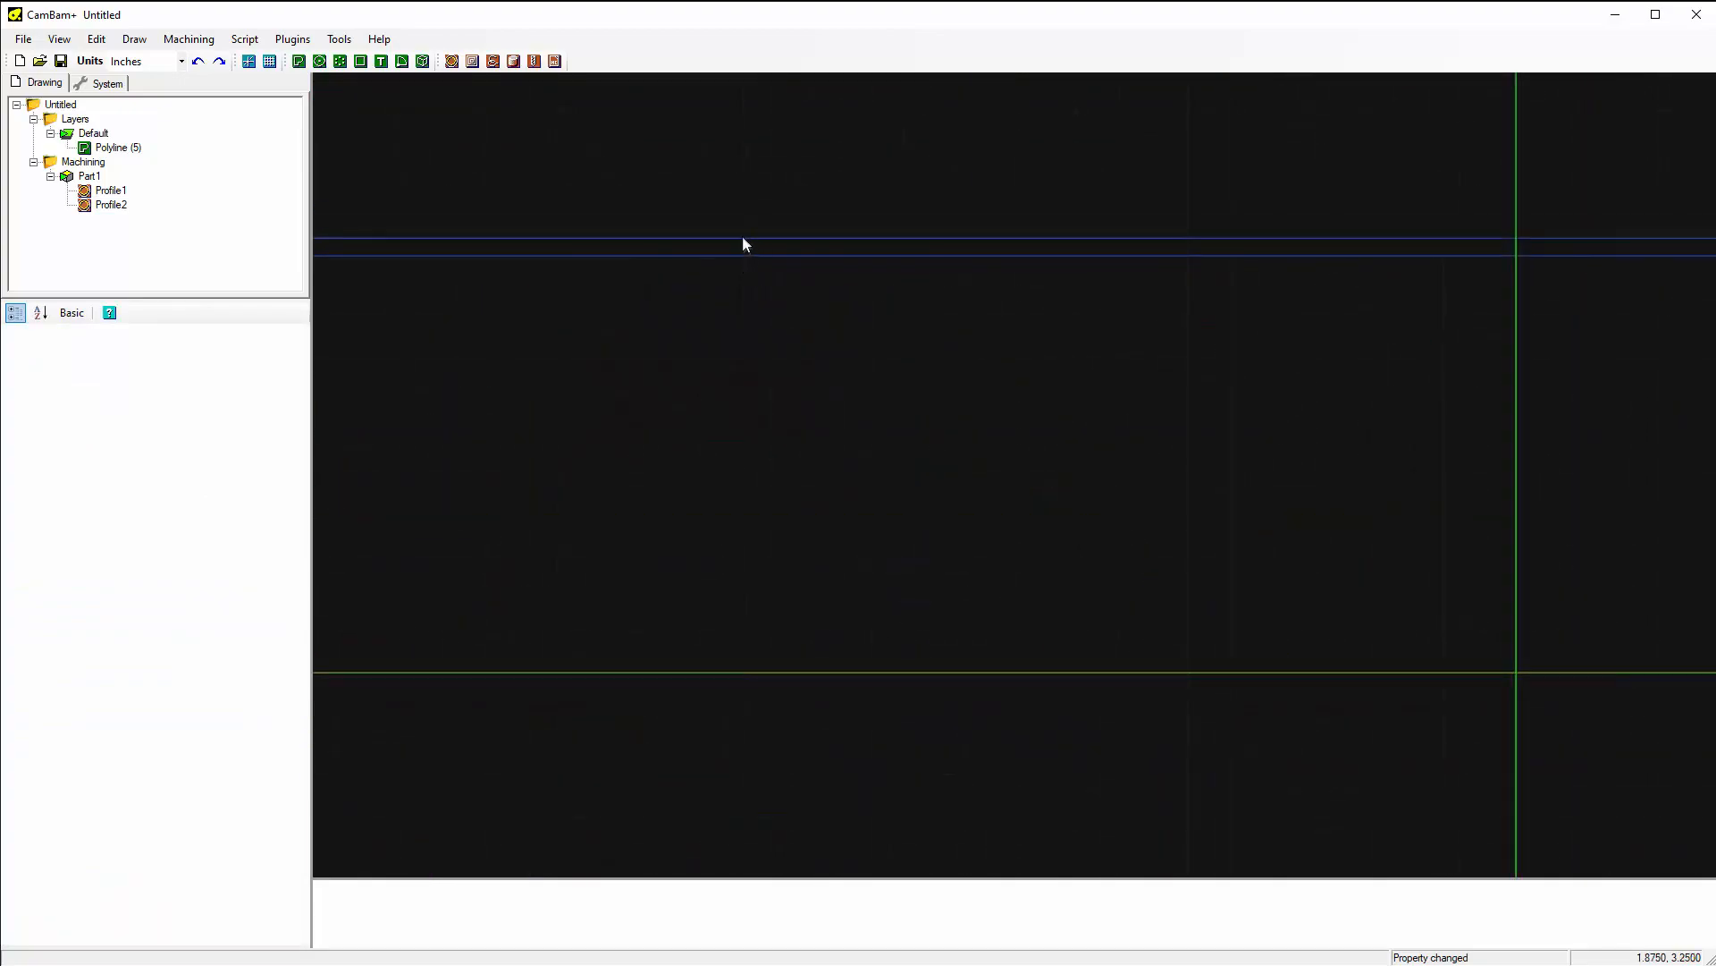
scroll(737, 256, "down", 3)
scroll(981, 237, "down", 3)
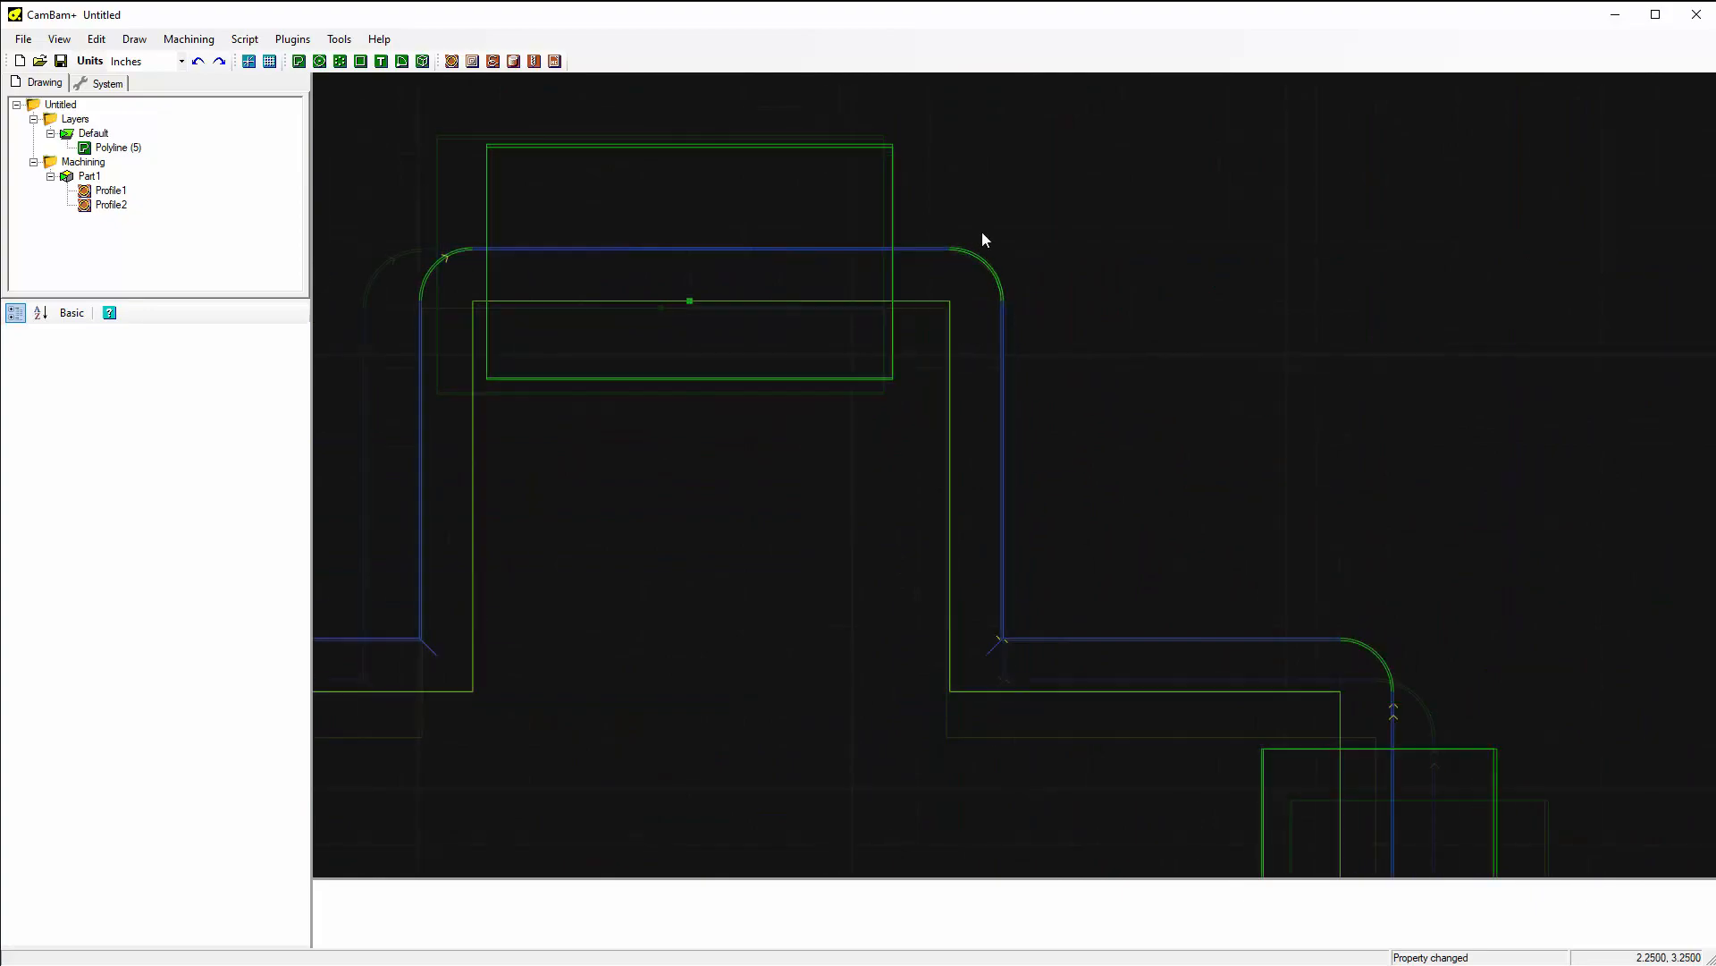
scroll(944, 254, "up", 3)
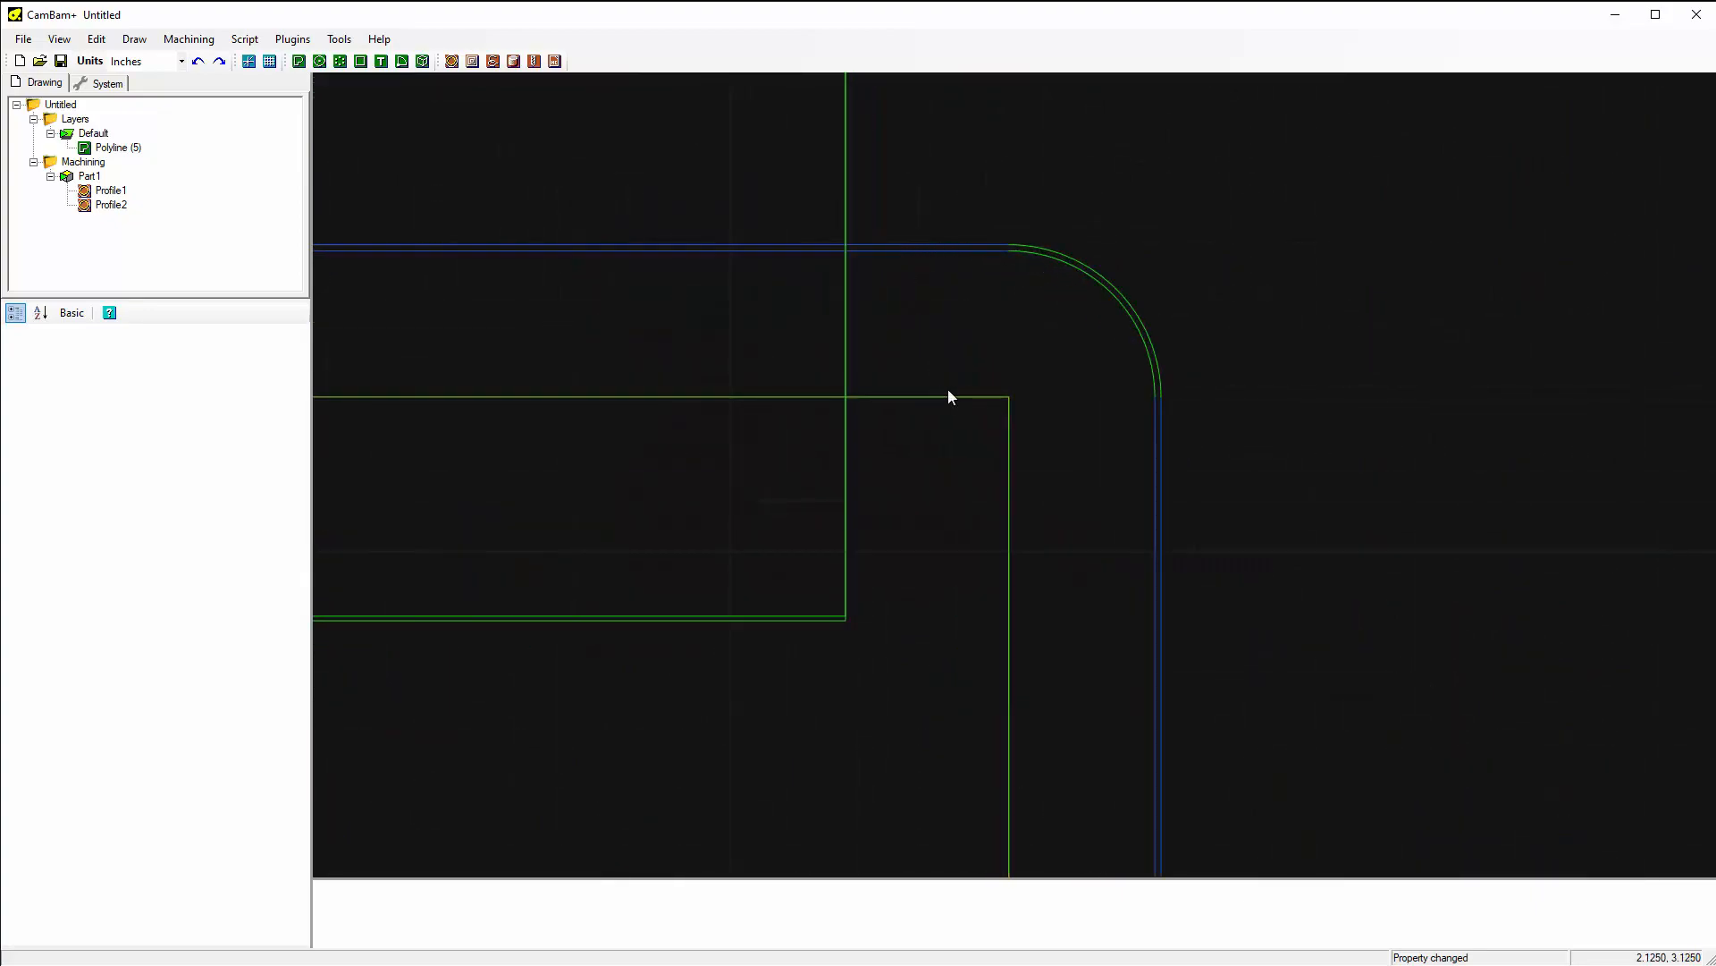
scroll(798, 354, "down", 2)
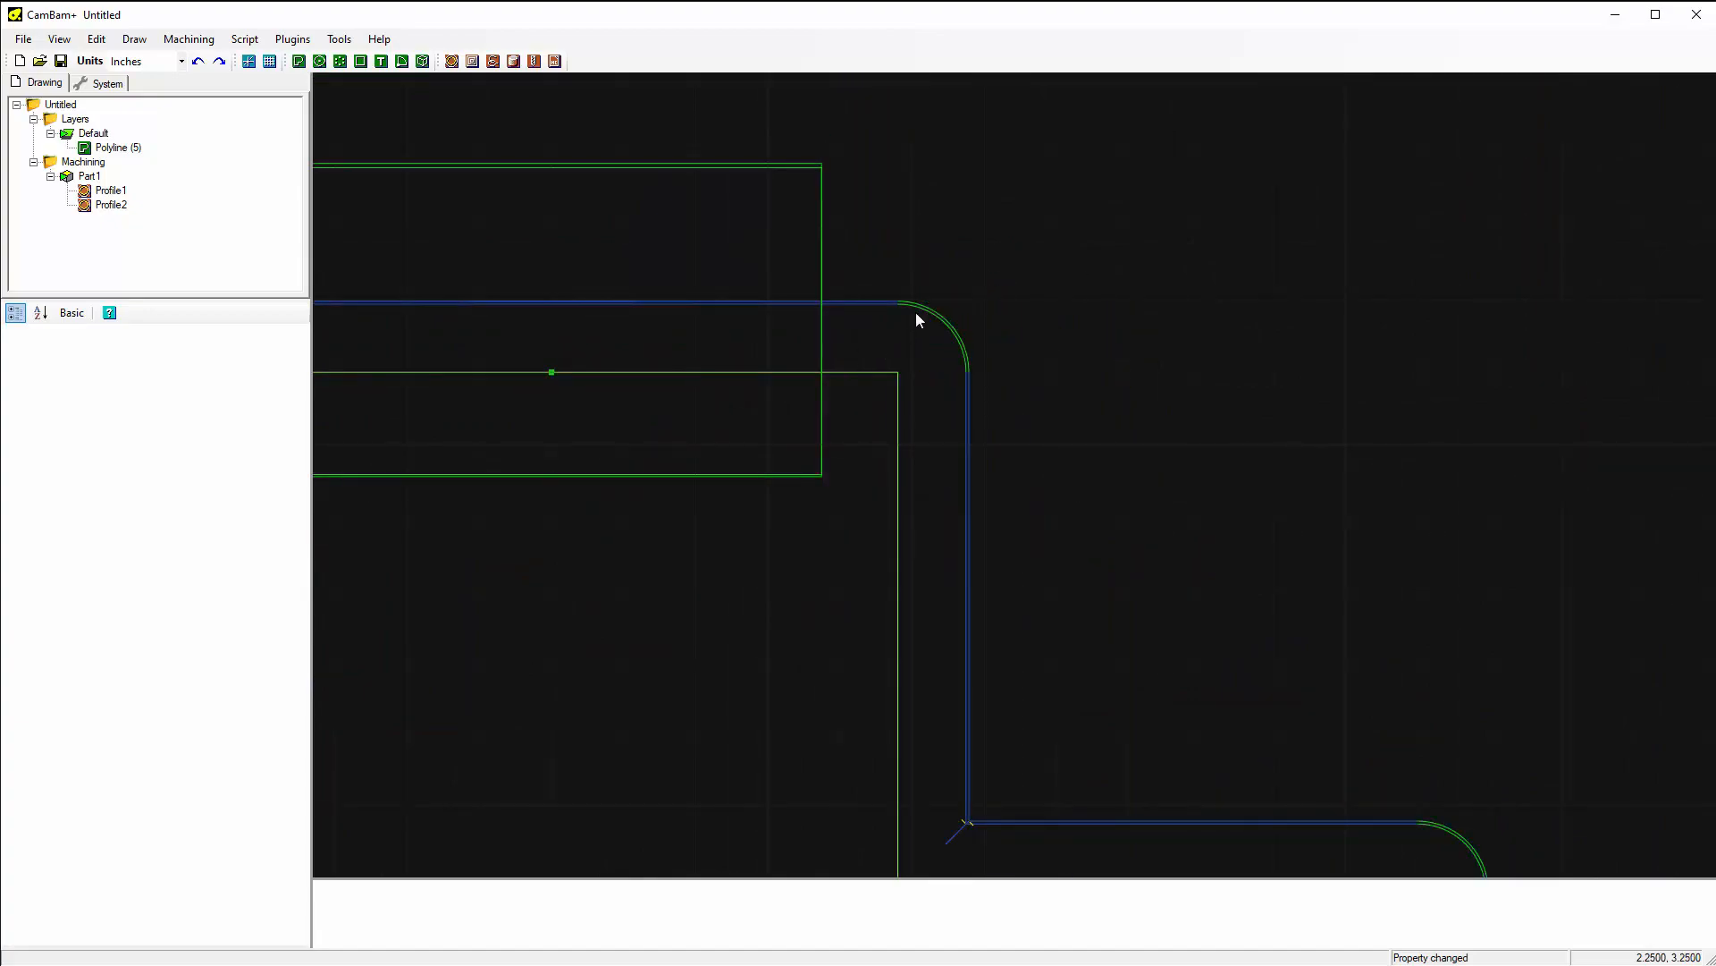
scroll(921, 315, "up", 3)
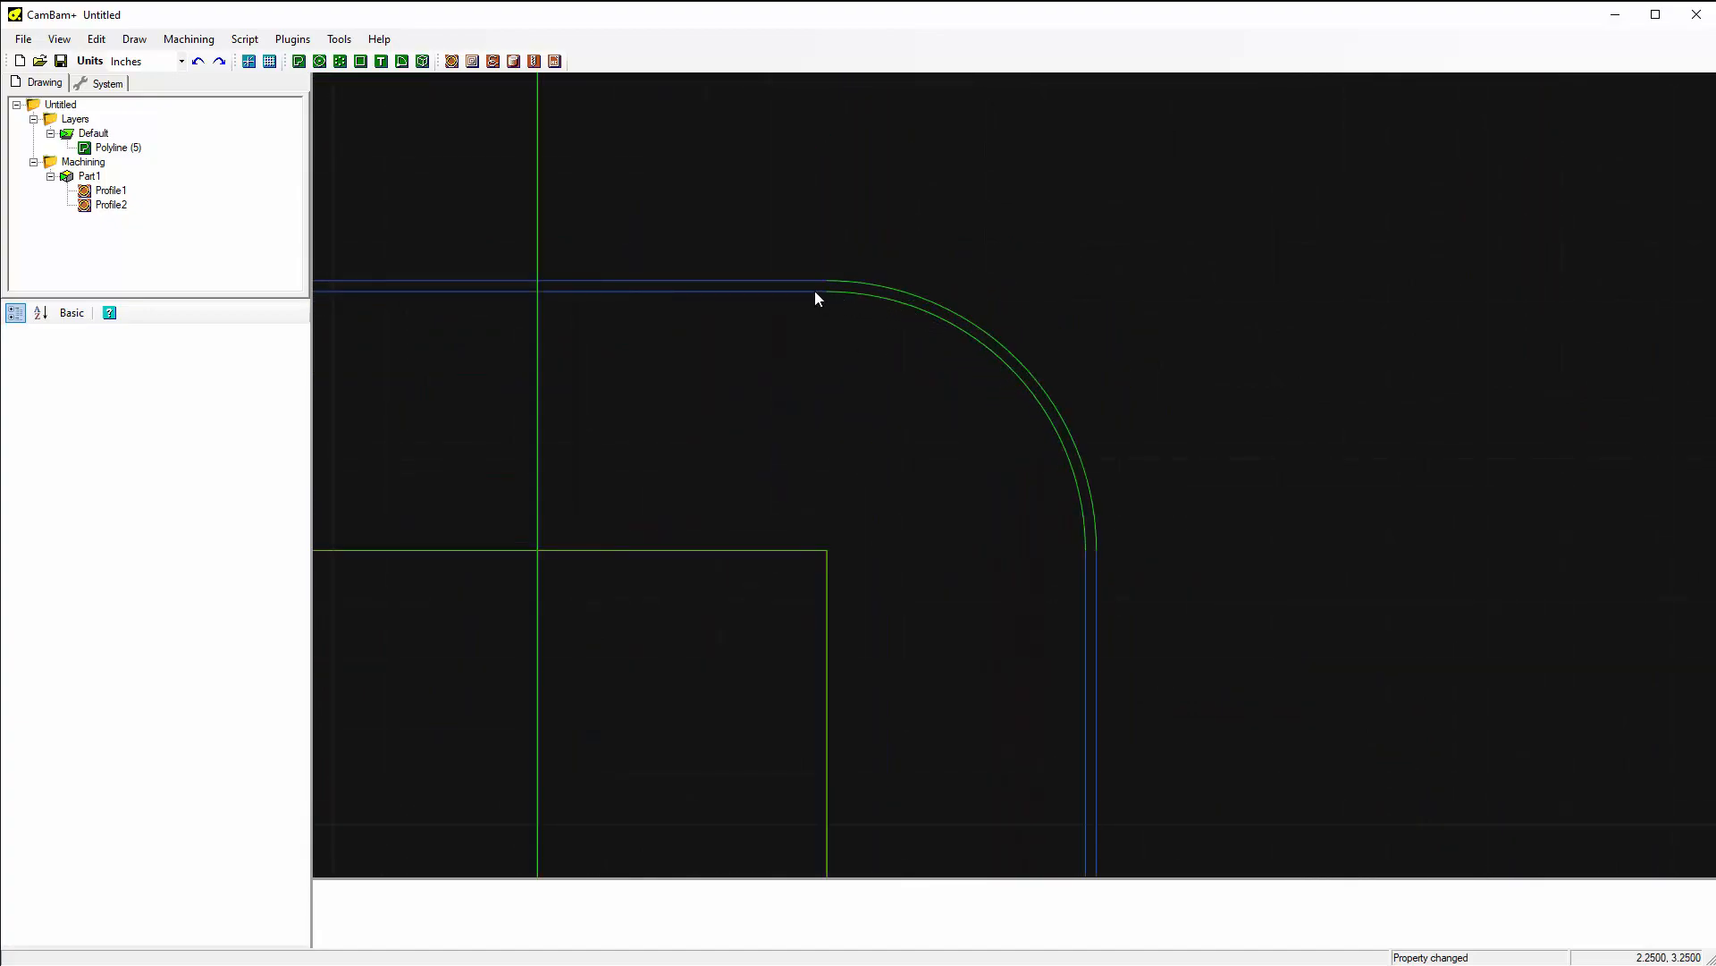
scroll(1070, 434, "down", 3)
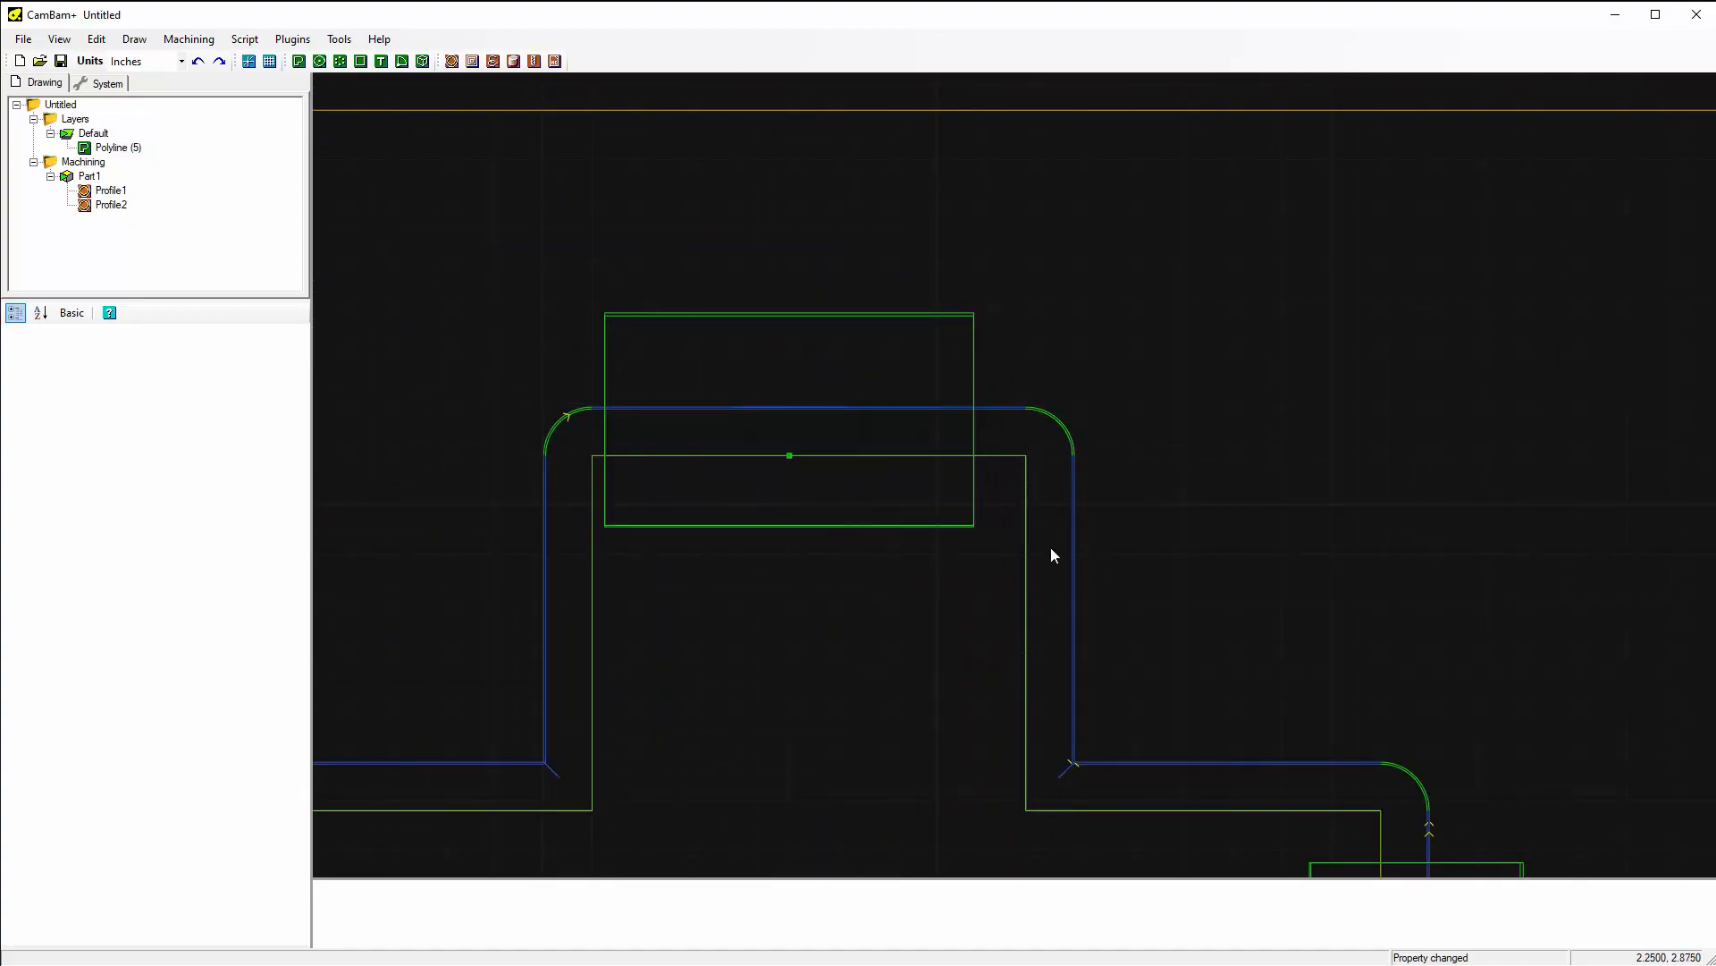
scroll(704, 329, "down", 1)
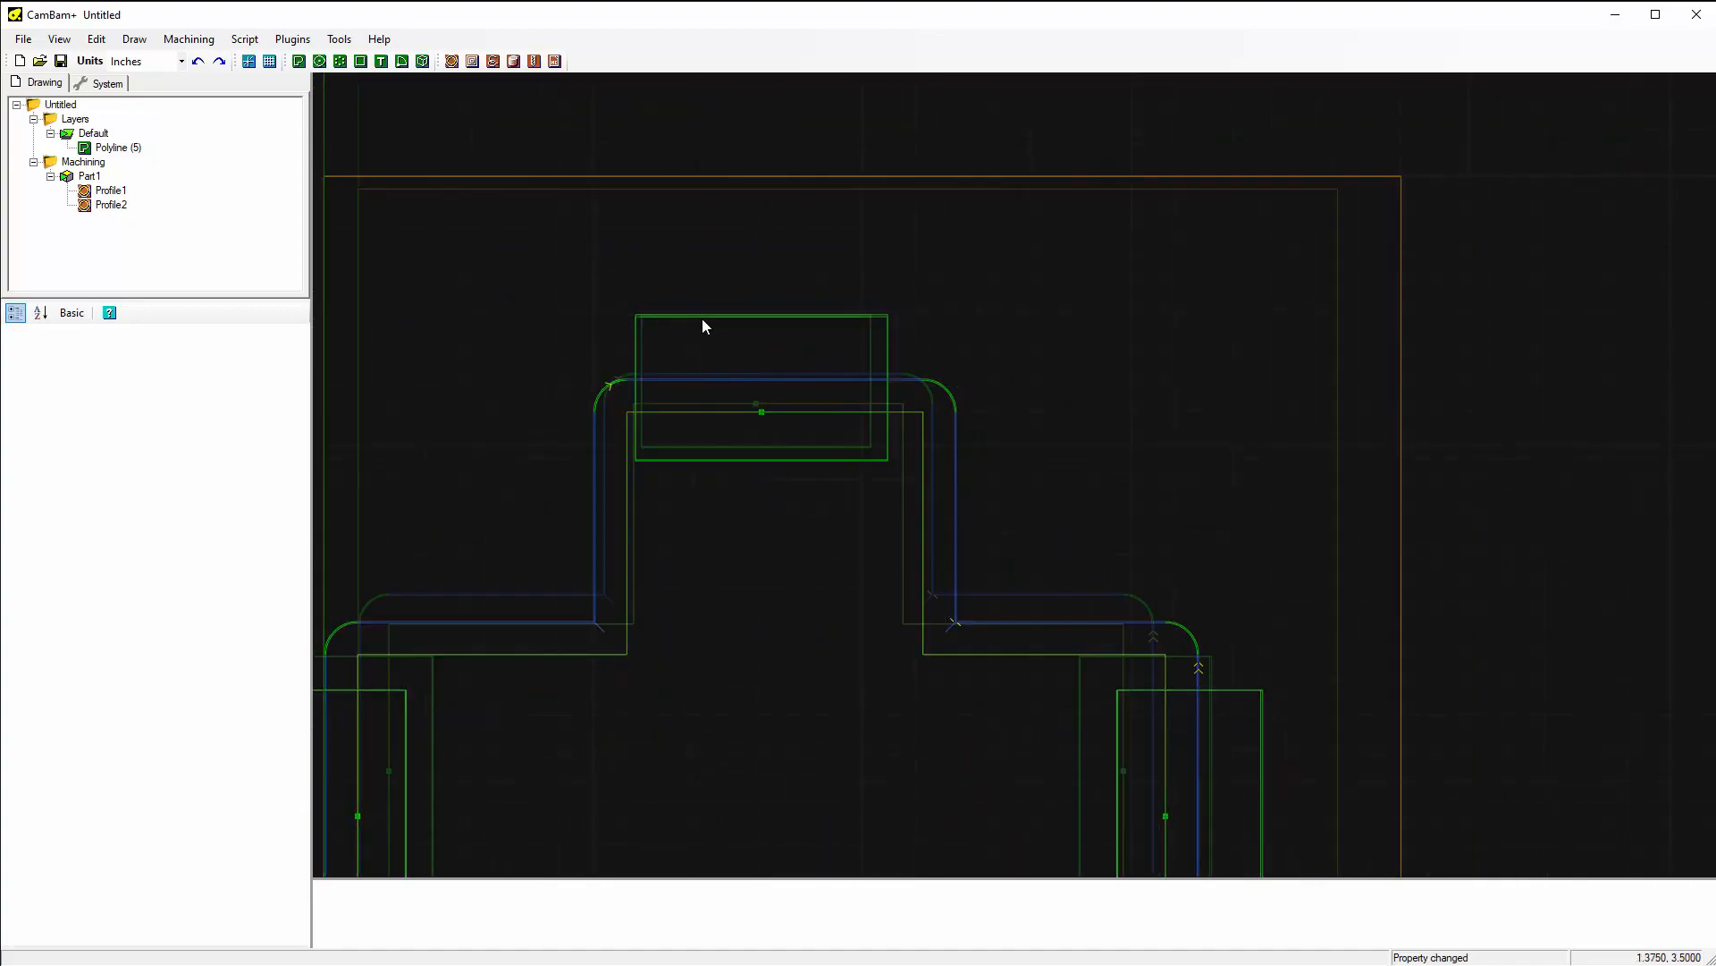
scroll(706, 331, "down", 2)
scroll(814, 436, "up", 2)
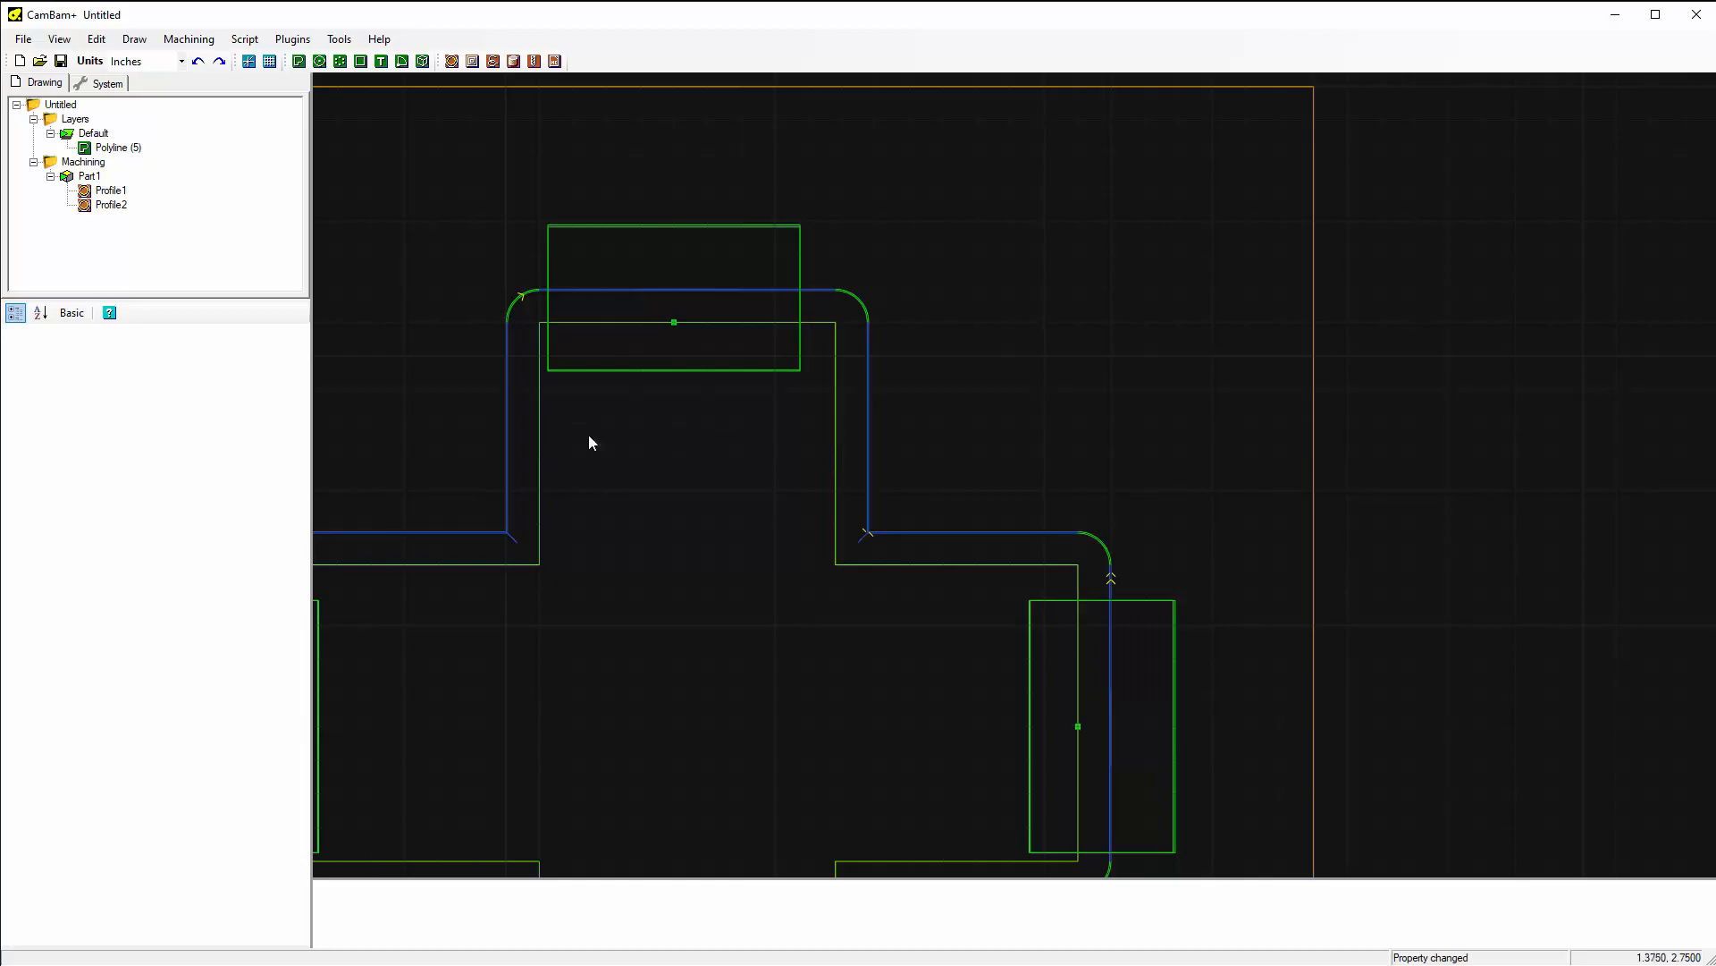
scroll(754, 210, "down", 2)
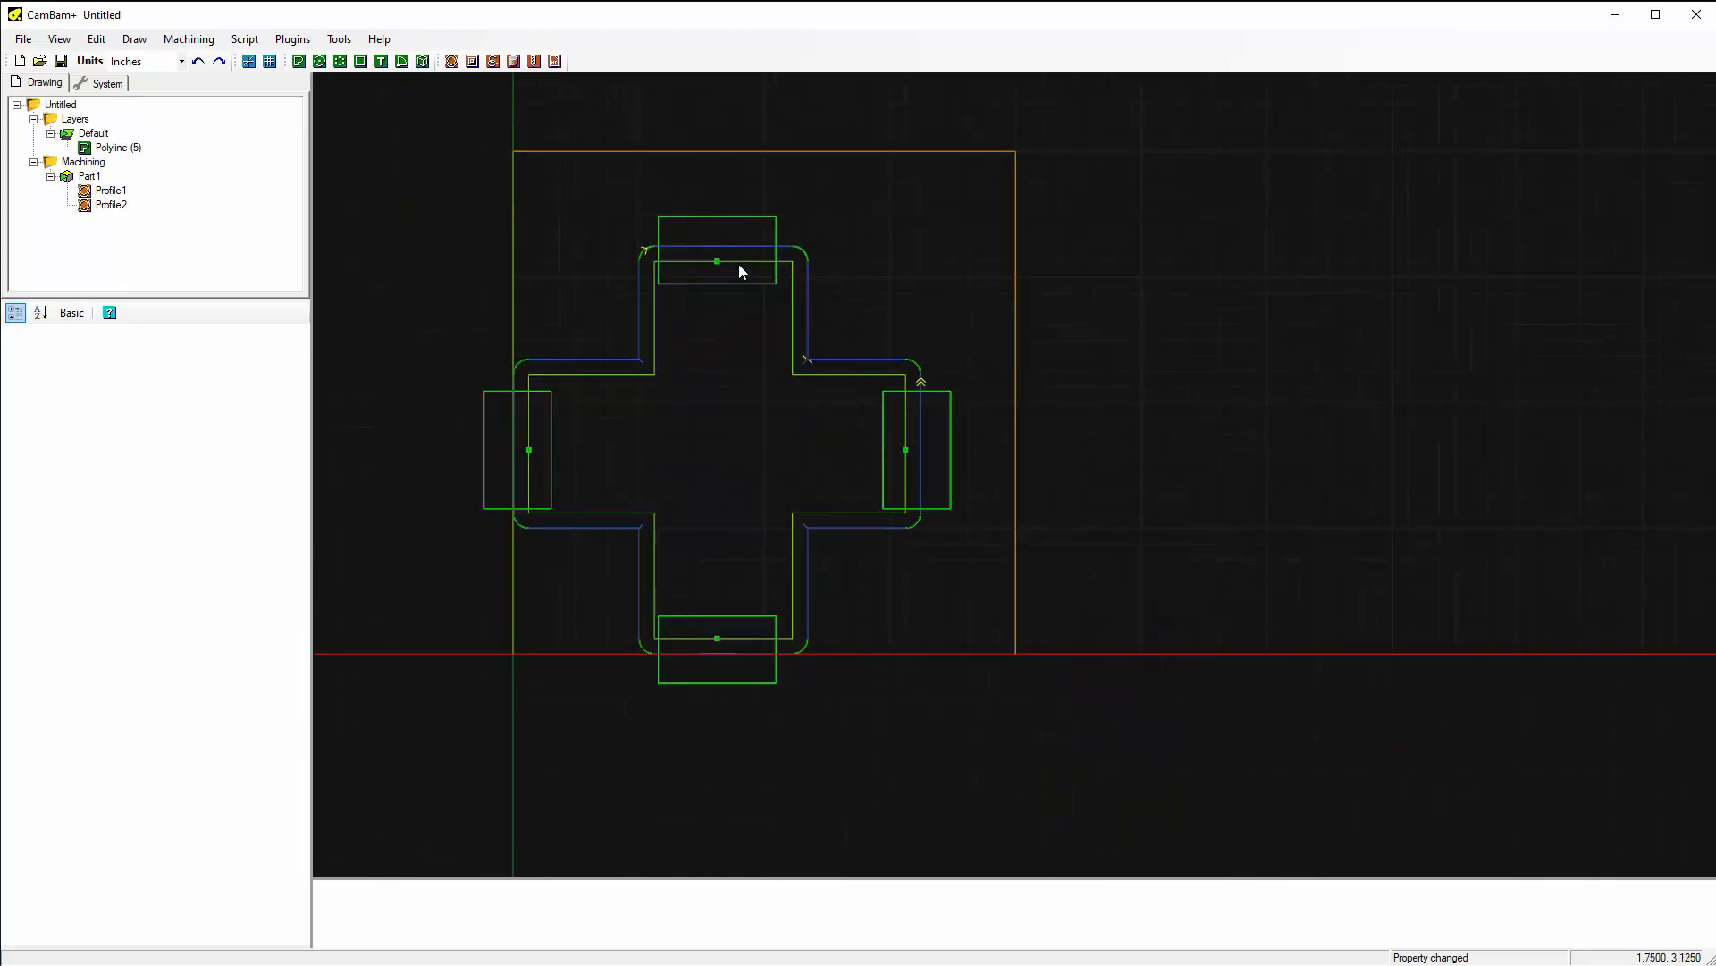
scroll(759, 228, "up", 2)
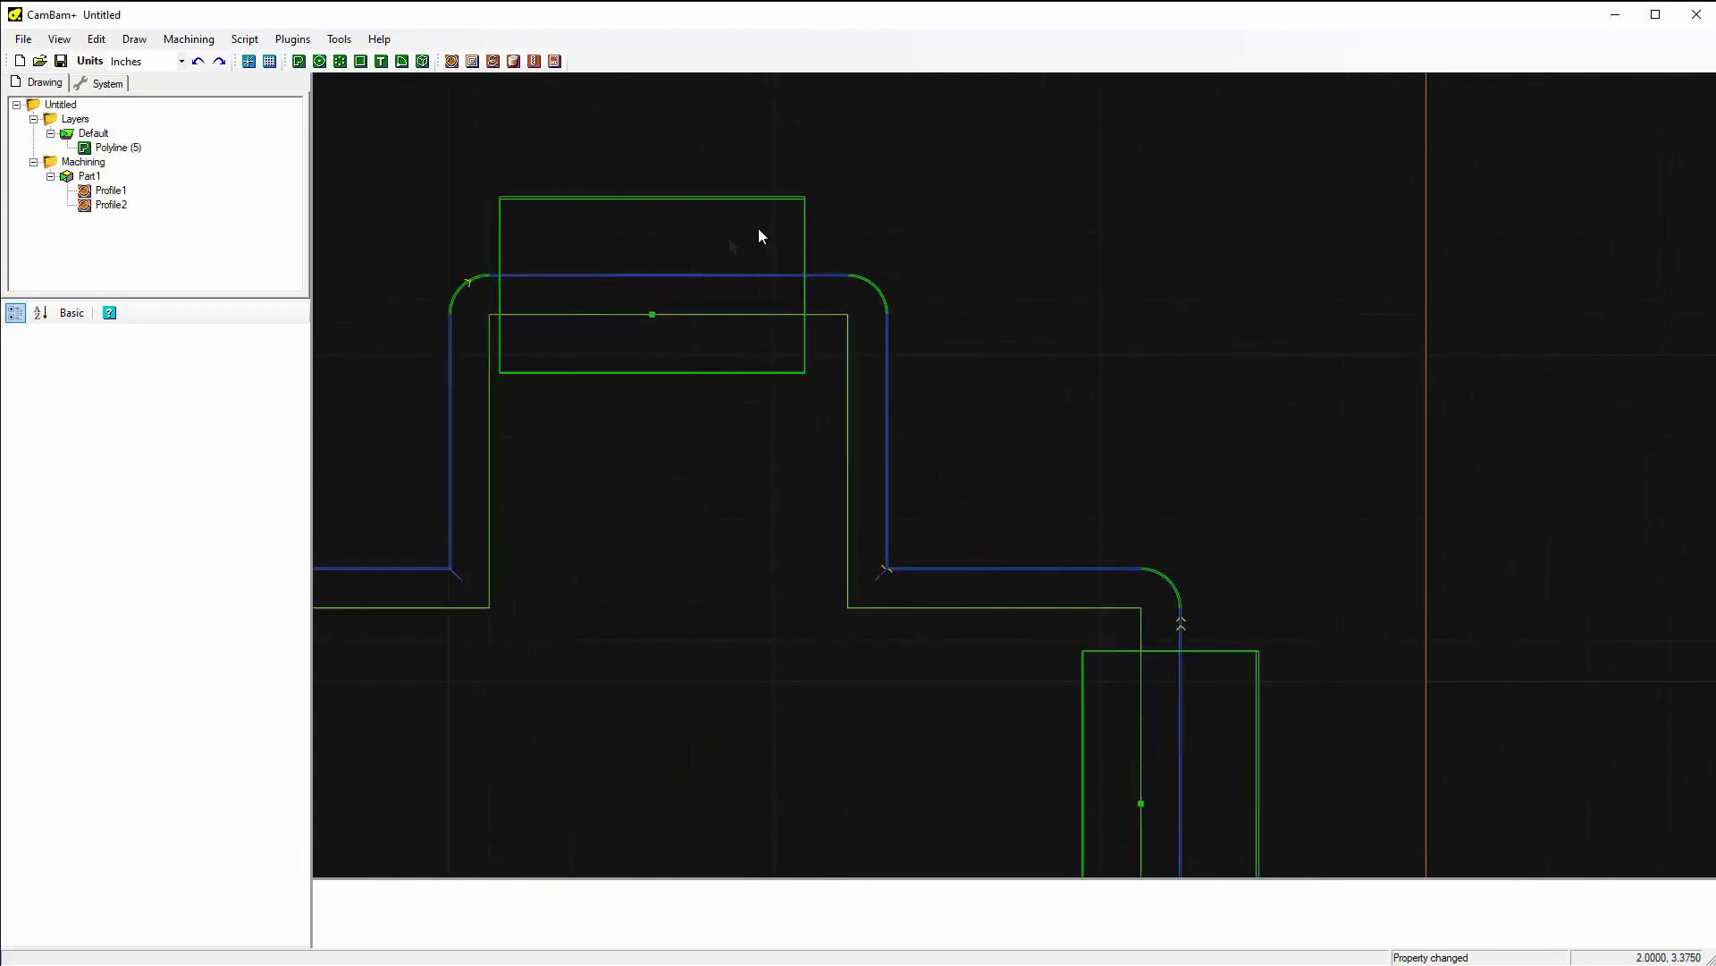
Examine the first profile's roughing clearance and tool settings, and inspect the toolpath levels inside the stock from a tilted 3D view.
left_click(111, 190)
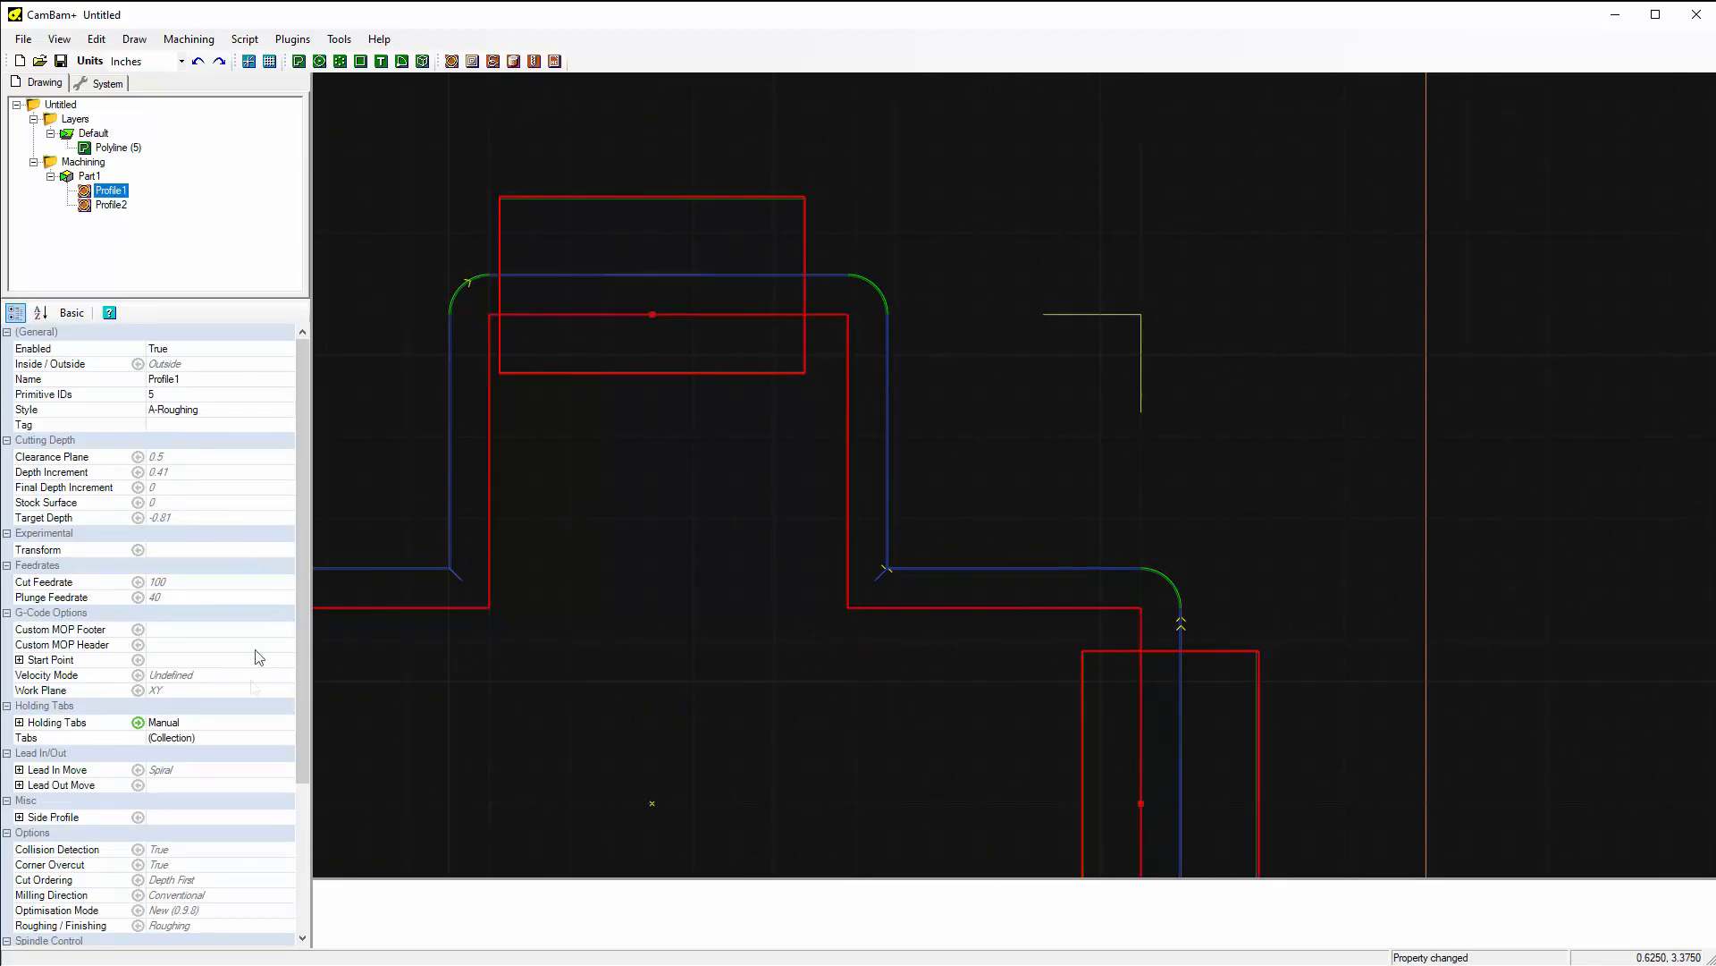
left_click_drag(298, 646, 314, 811)
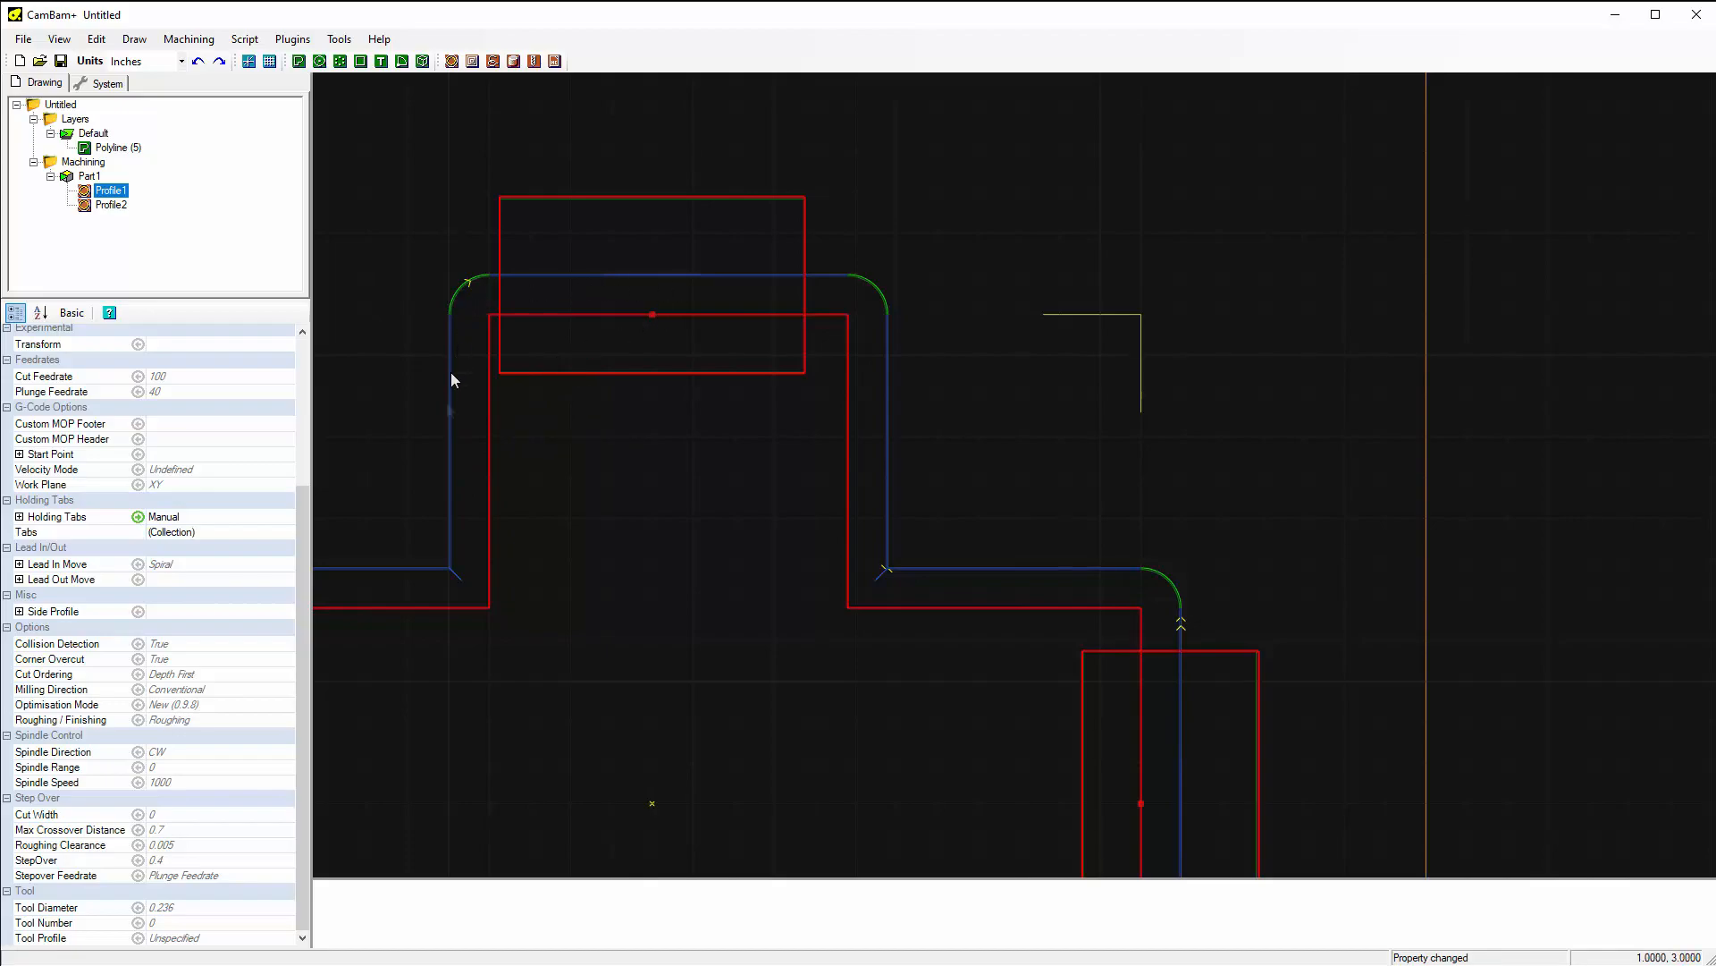
scroll(994, 178, "down", 4)
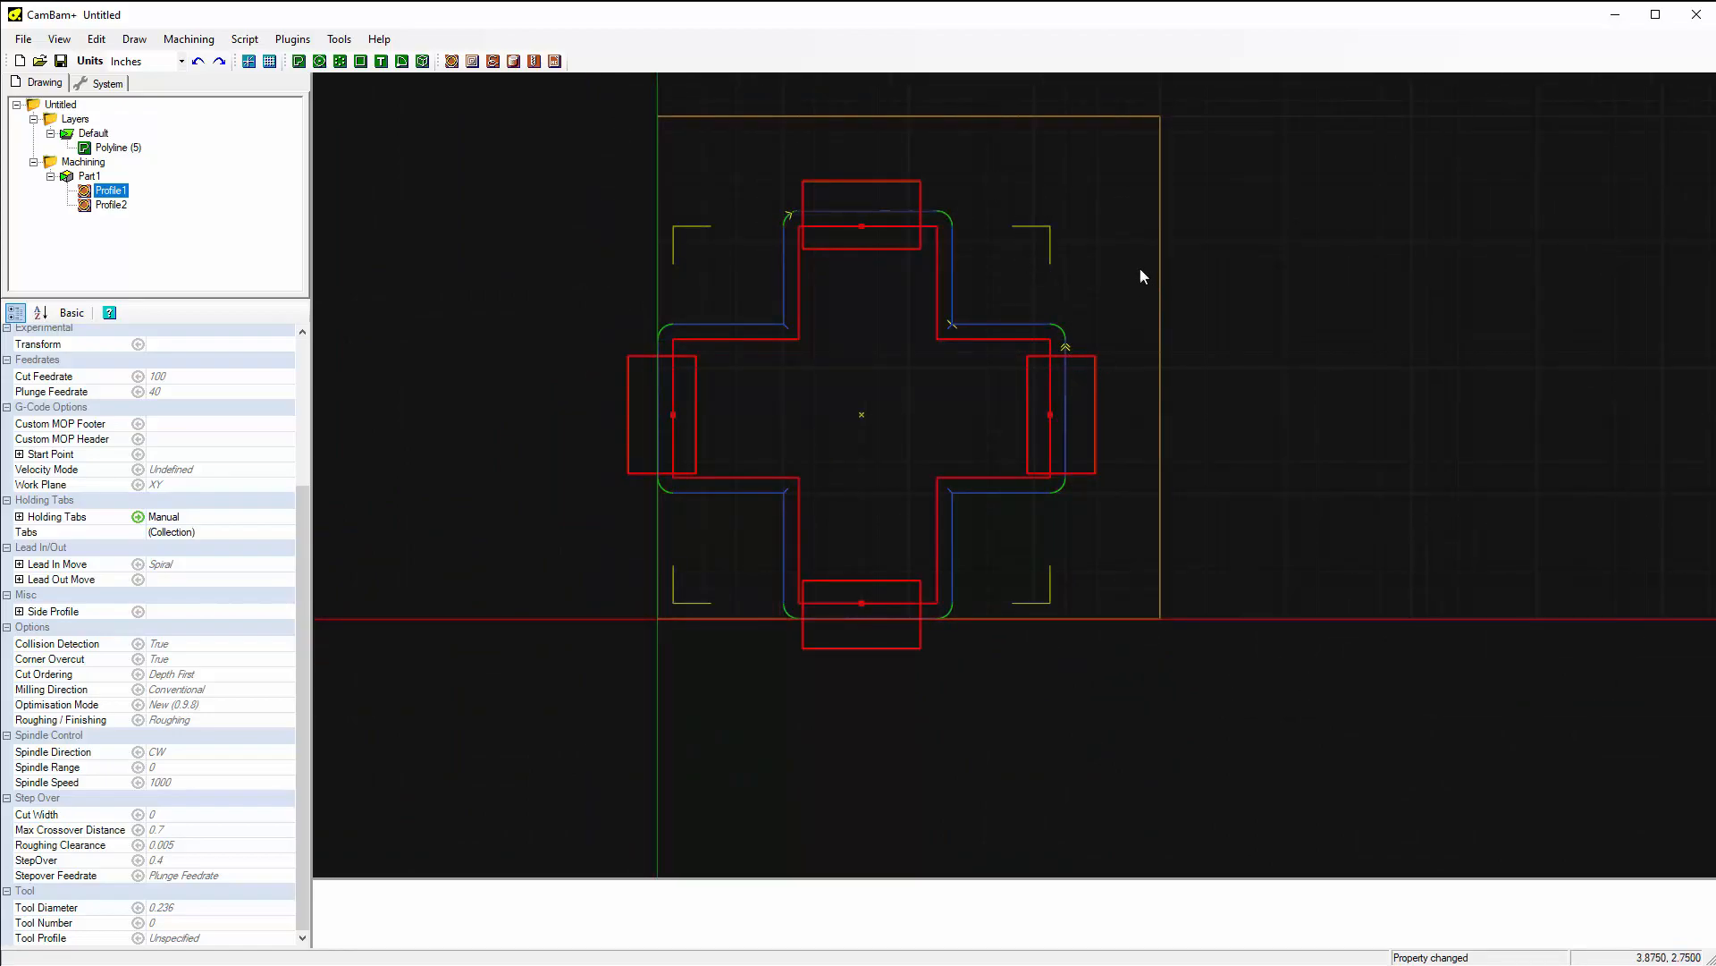
scroll(1140, 269, "up", 2)
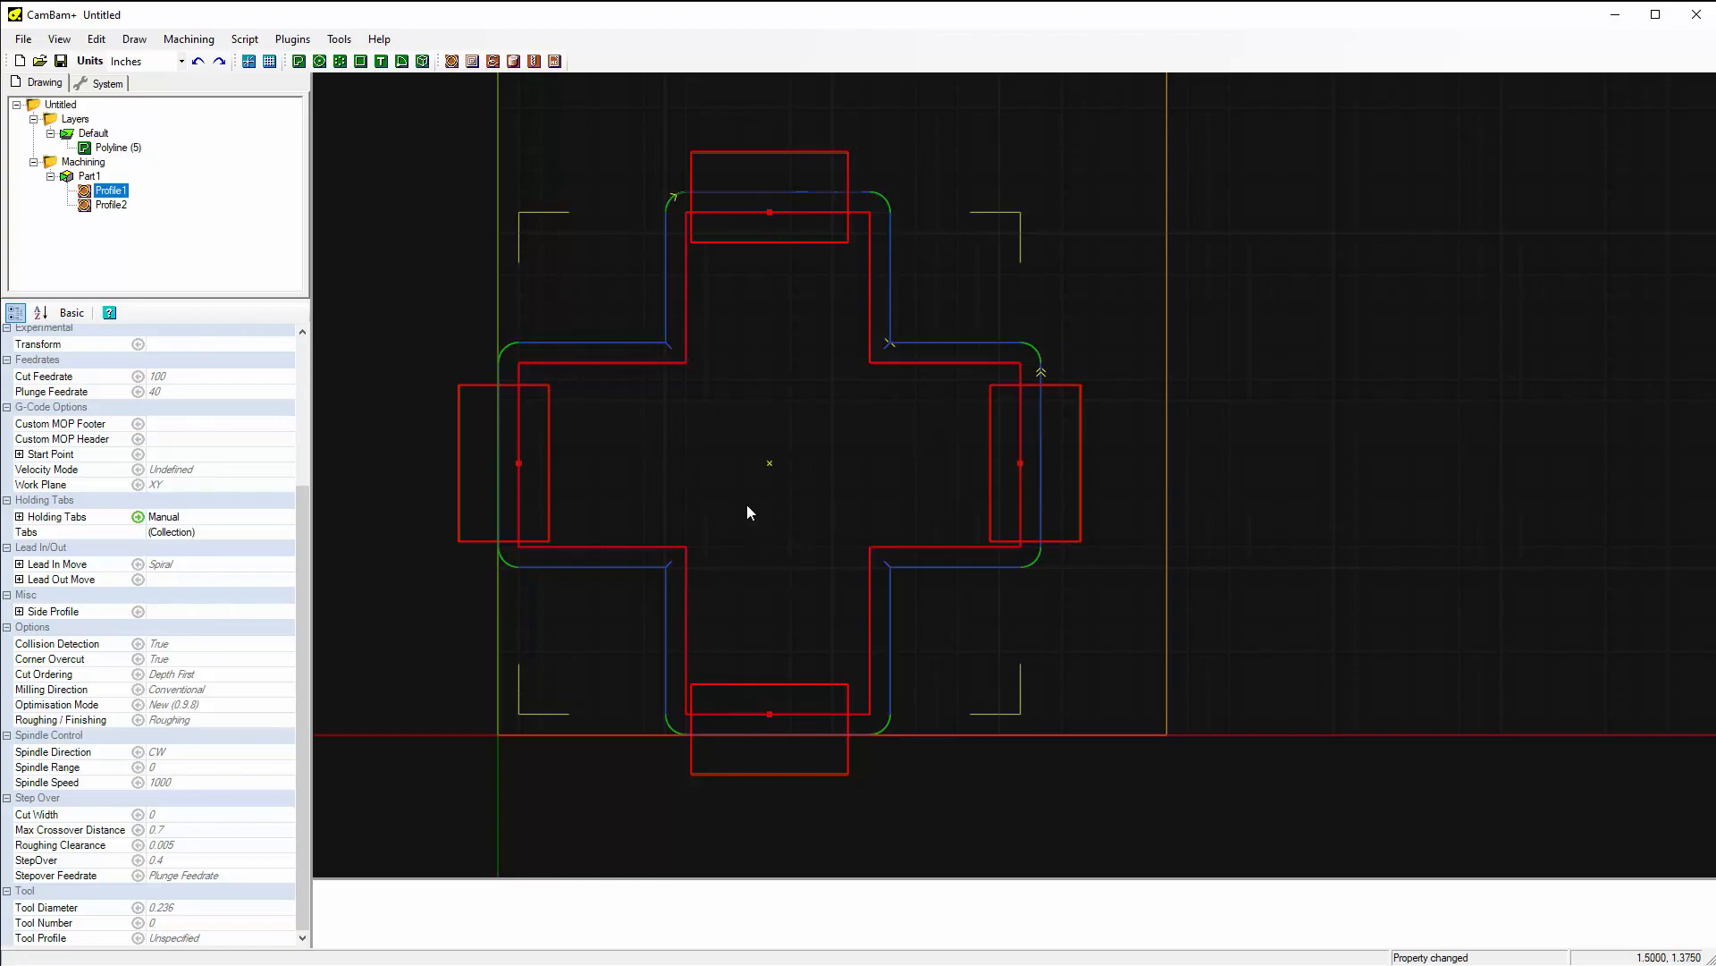
mouse_move(774, 566)
left_mouse_down("alt")
mouse_move(720, 486)
mouse_move(761, 590)
left_mouse_up("alt")
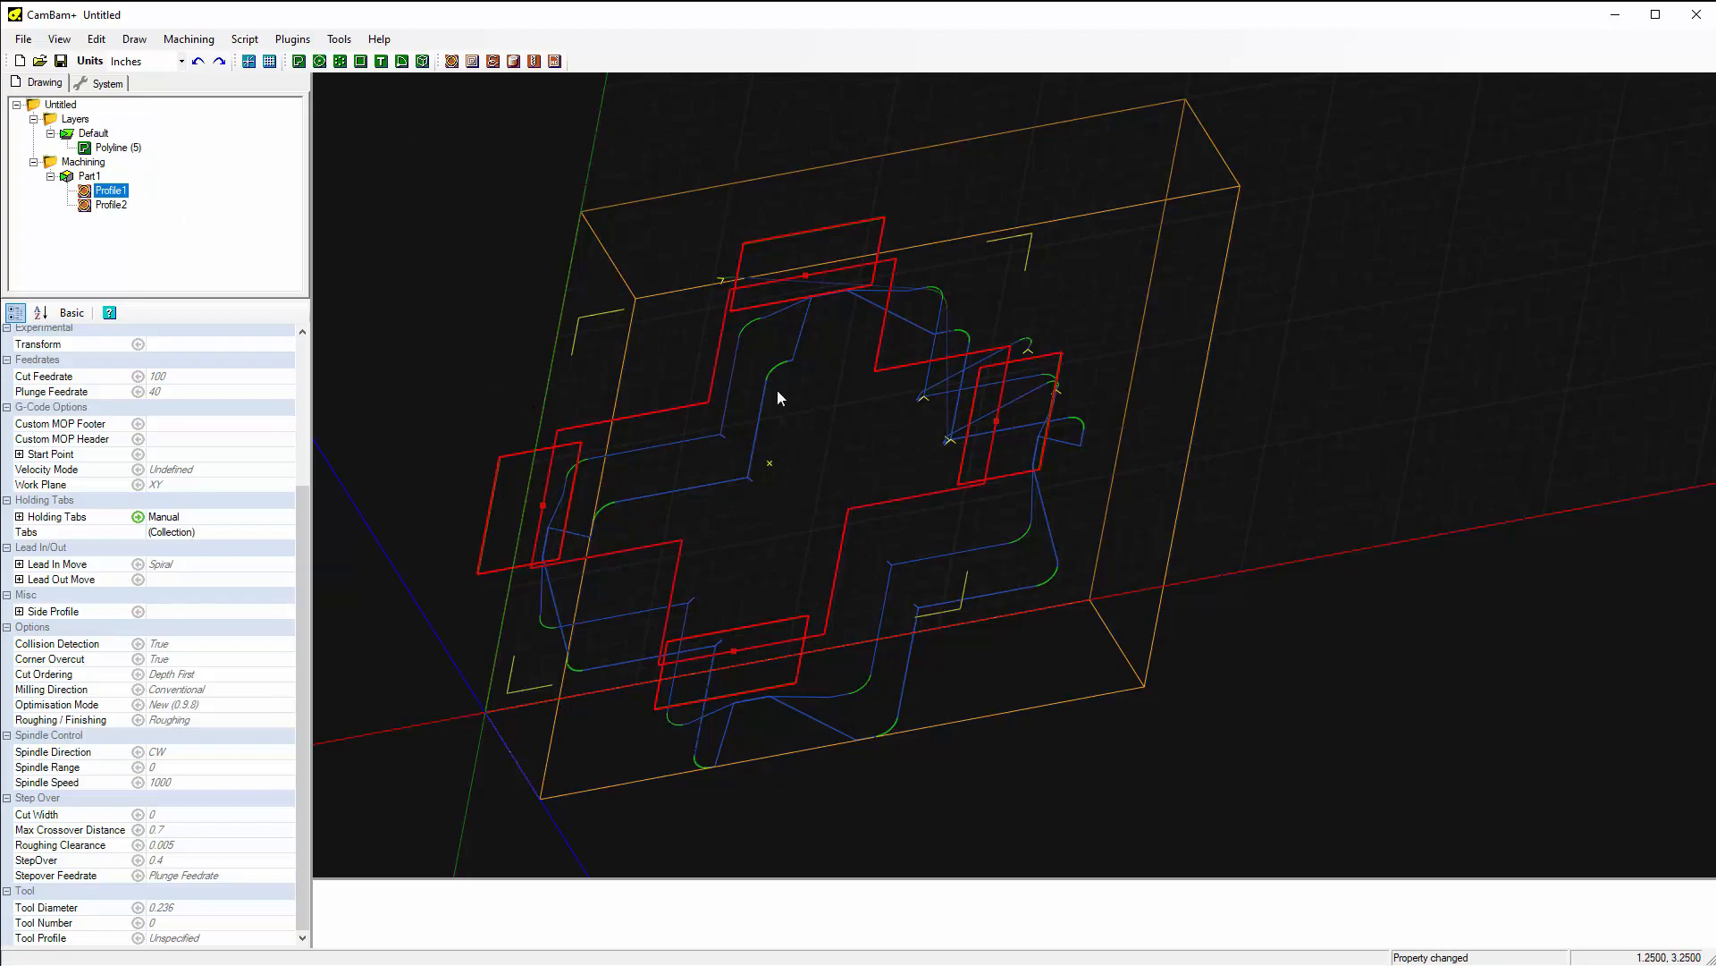
scroll(762, 594, "down", 3)
scroll(771, 444, "up", 1)
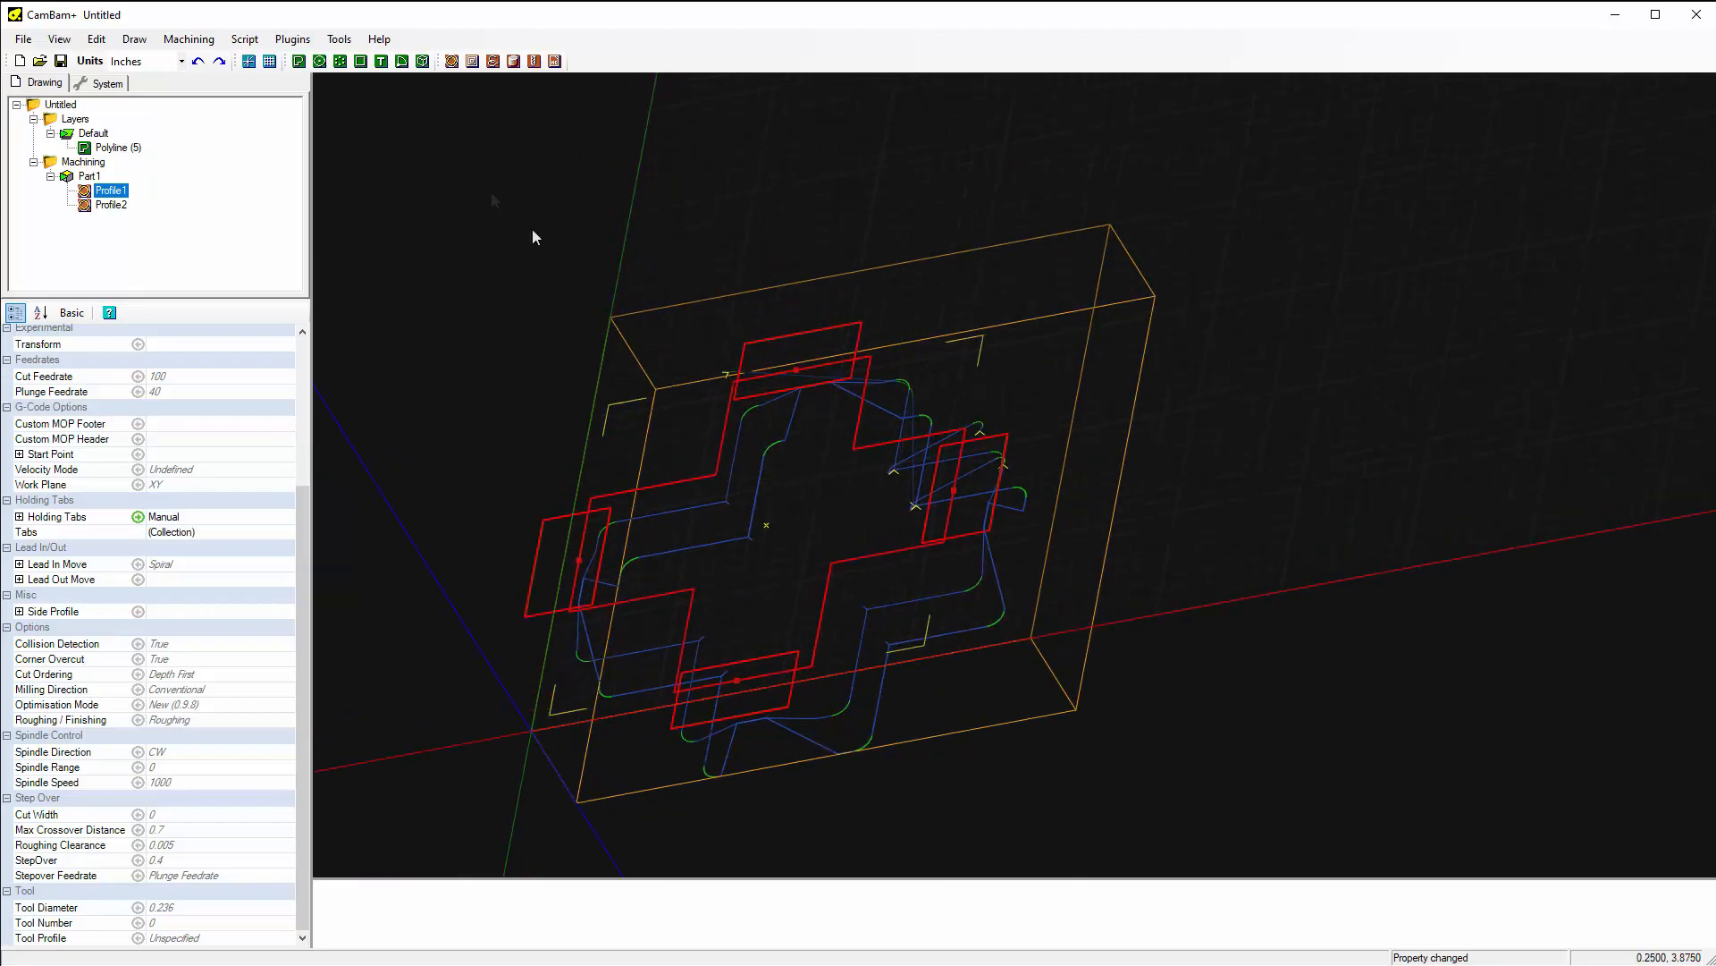
Save the drawing as spacerBetweenTiles.cb in the Floor Storage Tile folder.
left_click(22, 38)
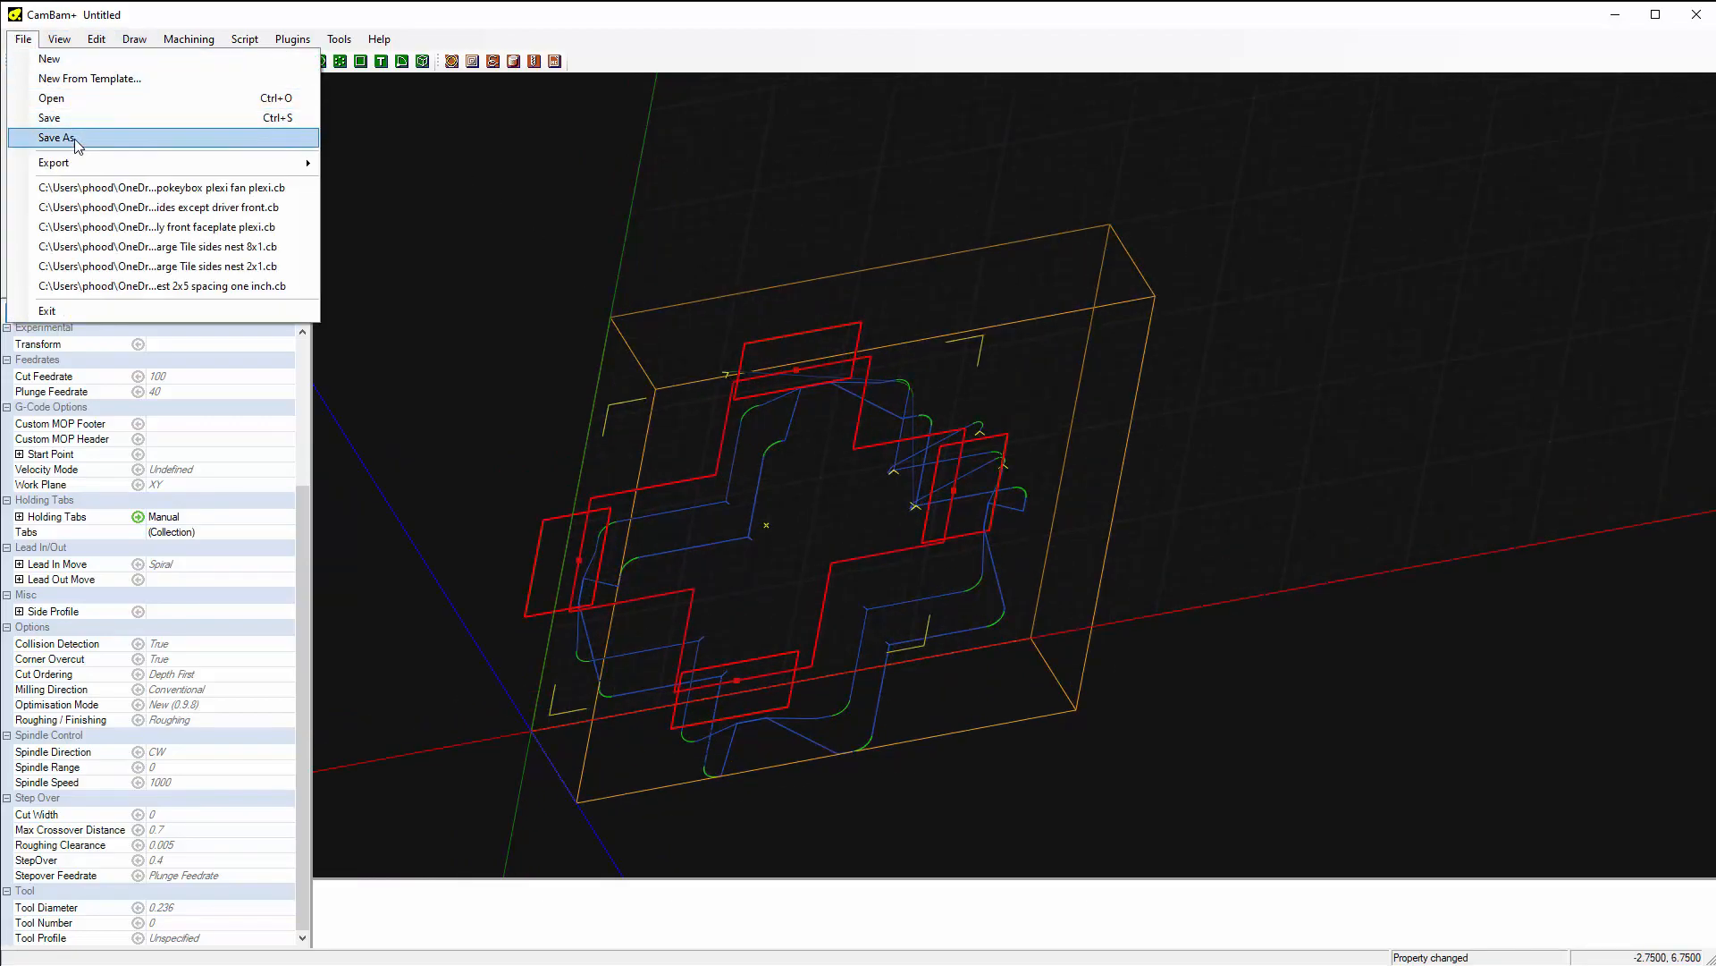
left_click(73, 138)
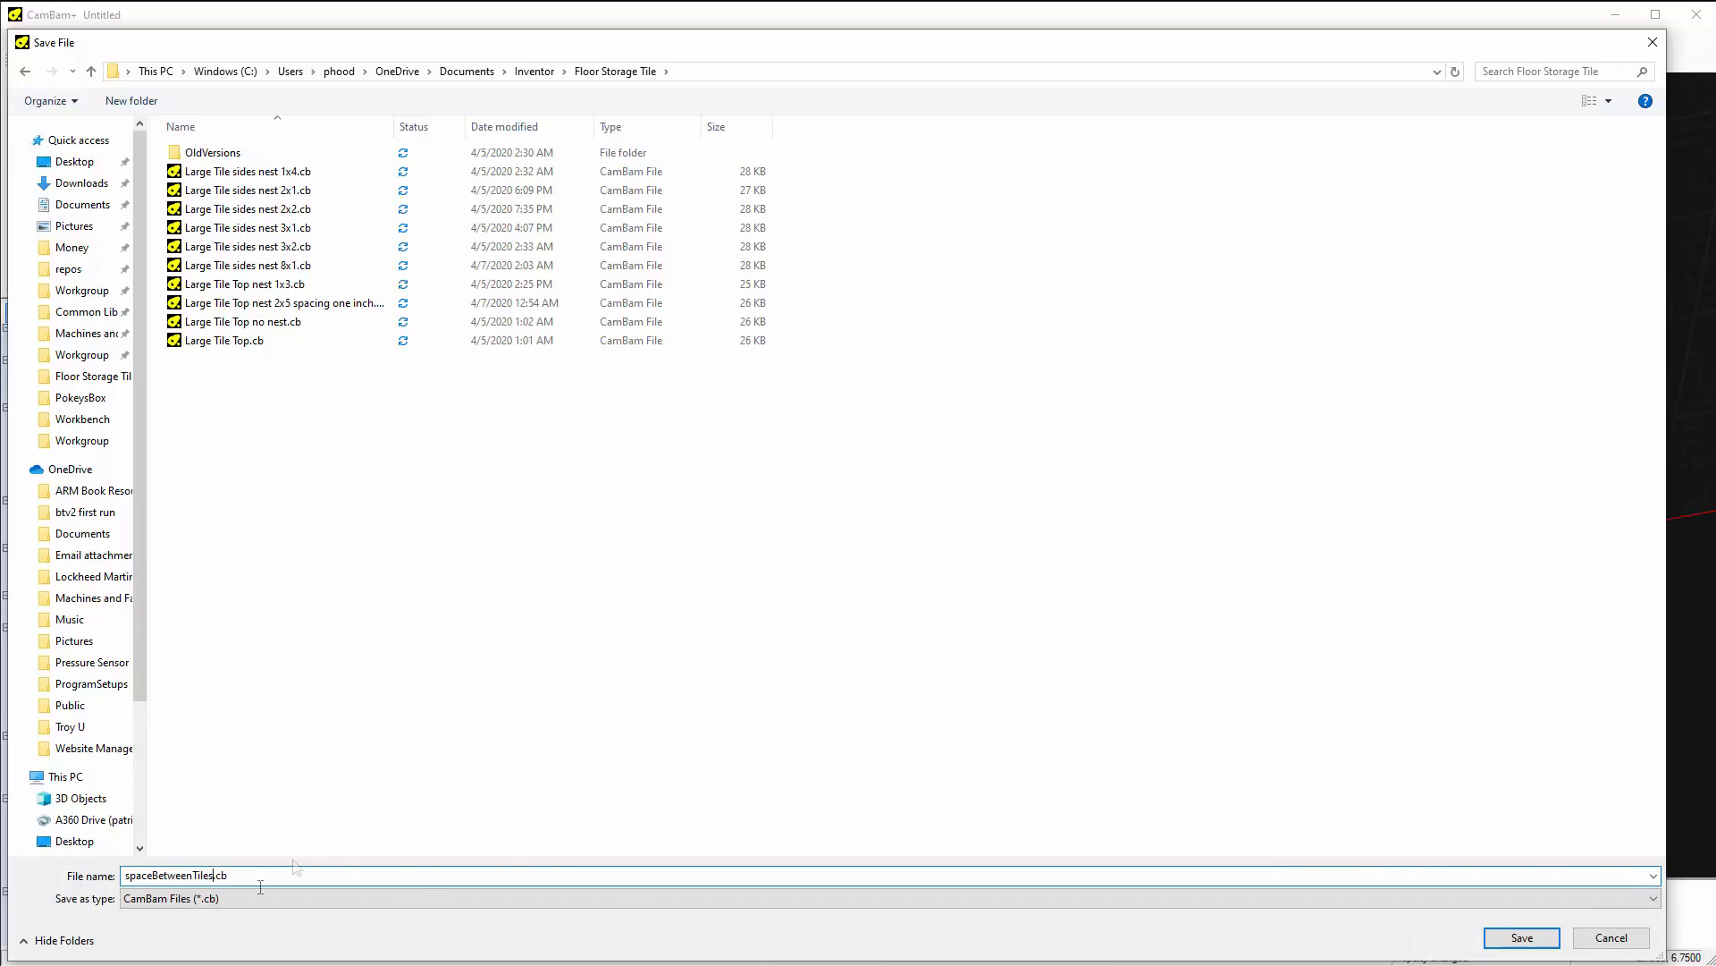
left_click(148, 874)
type("r")
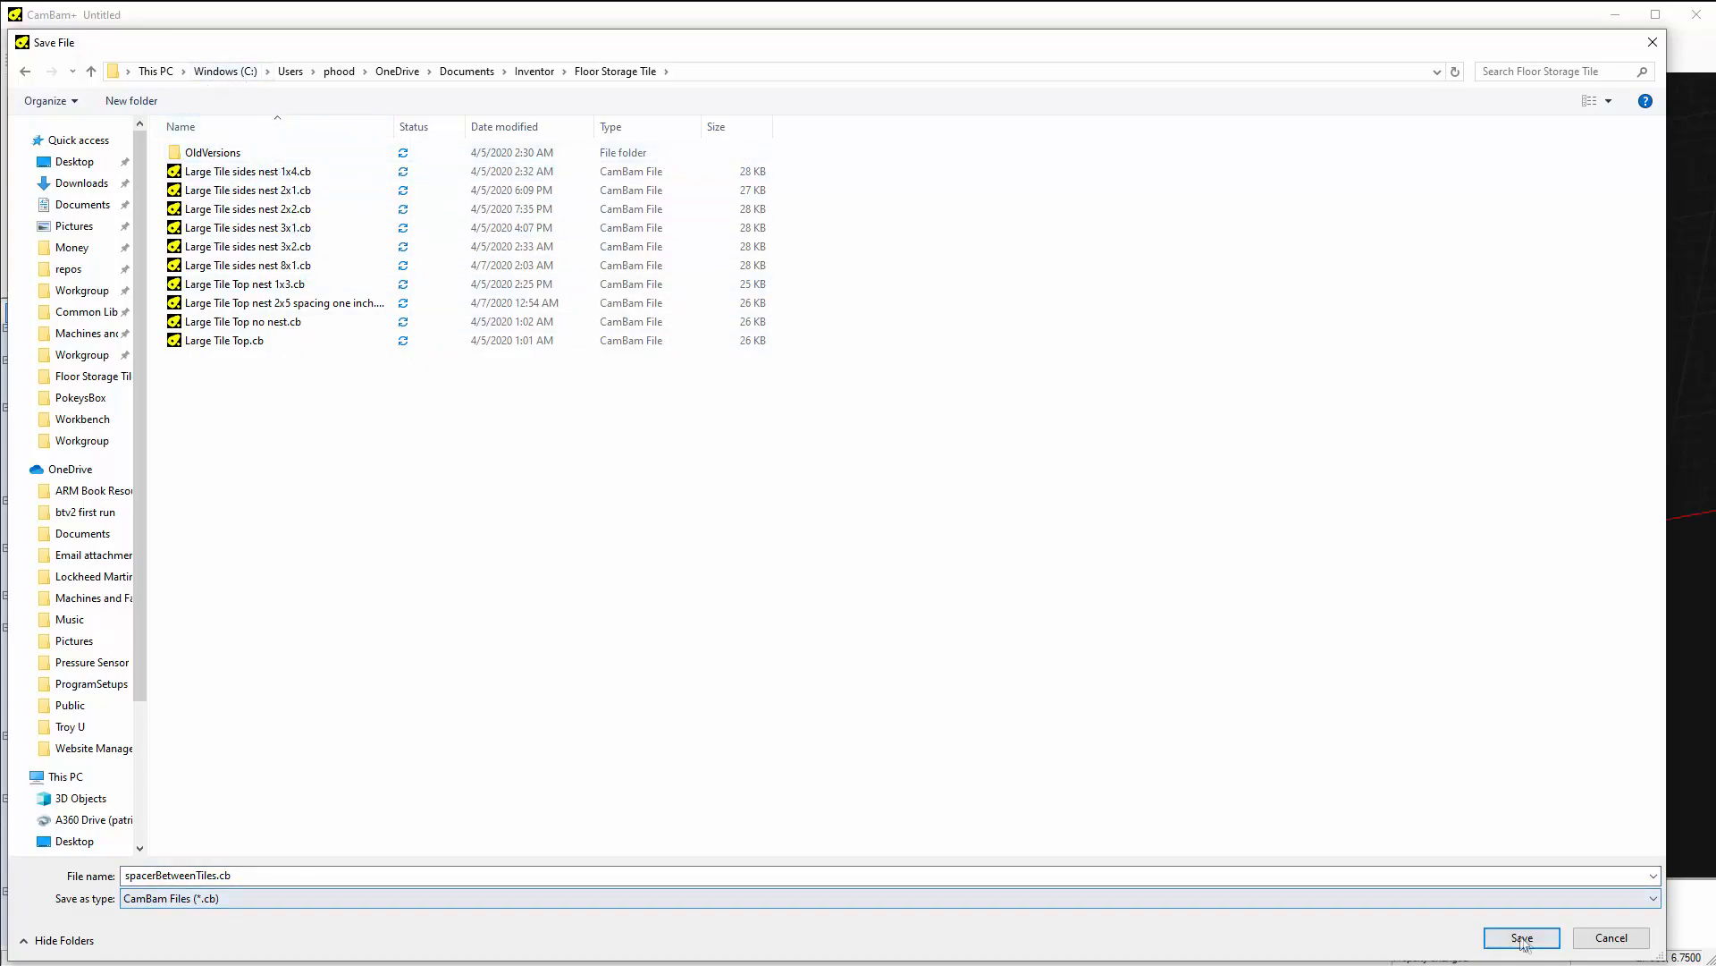
double_click(220, 875)
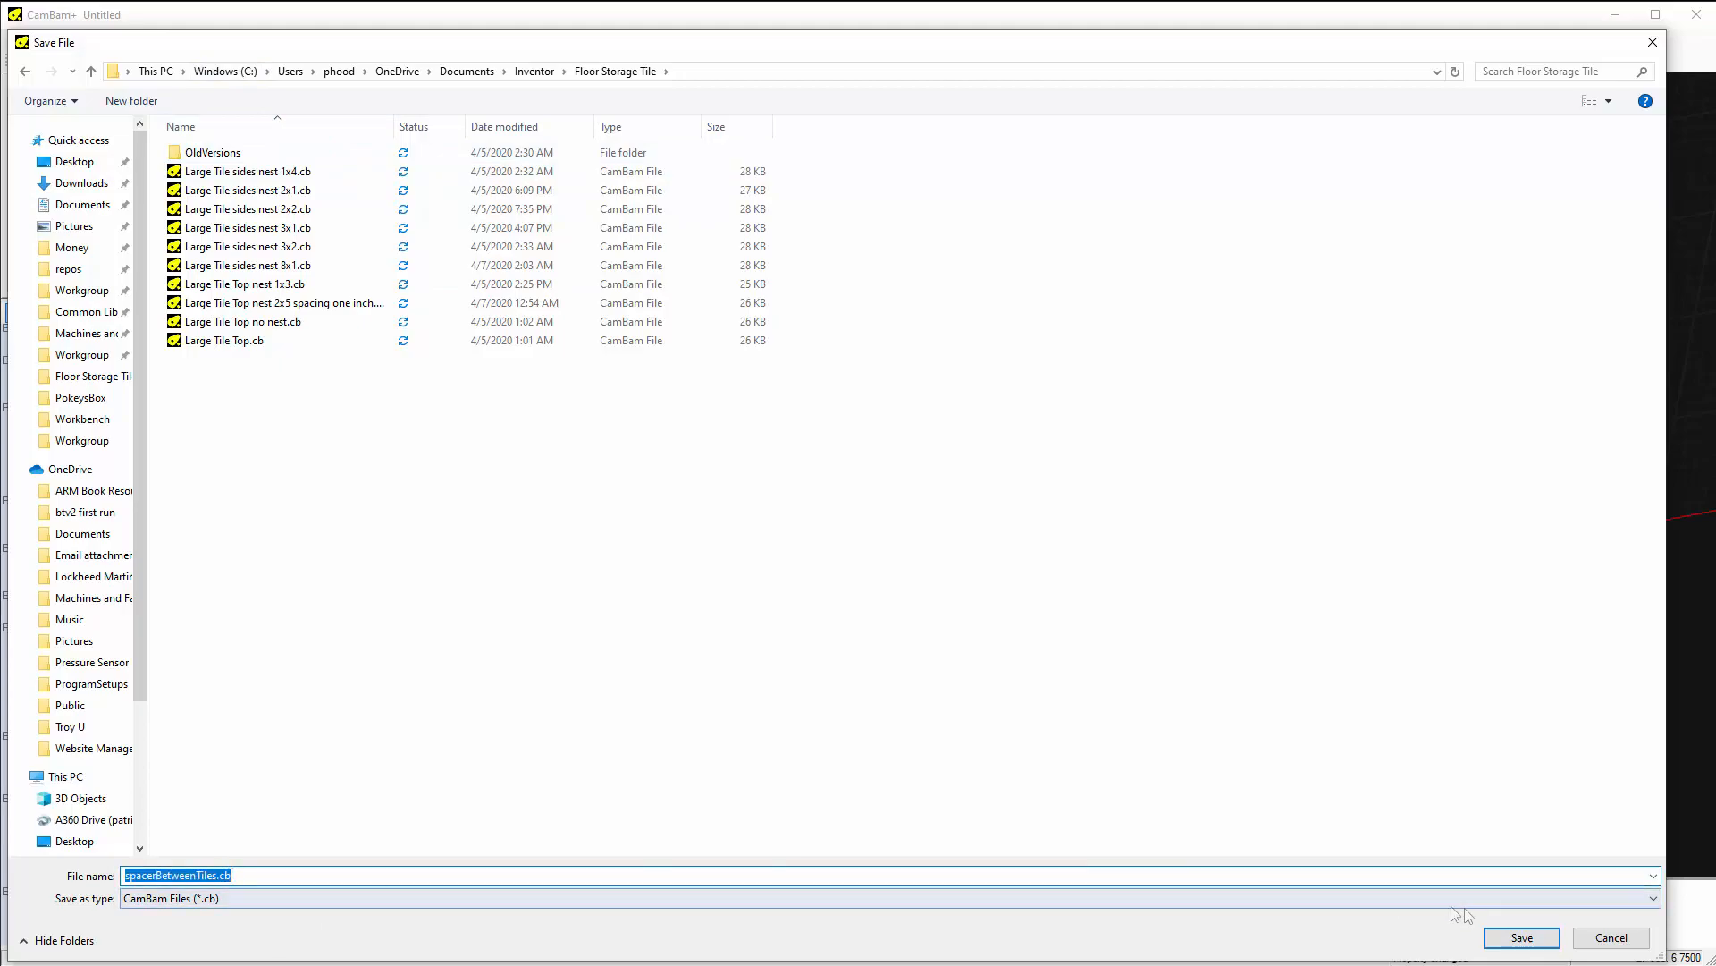
left_click(1520, 936)
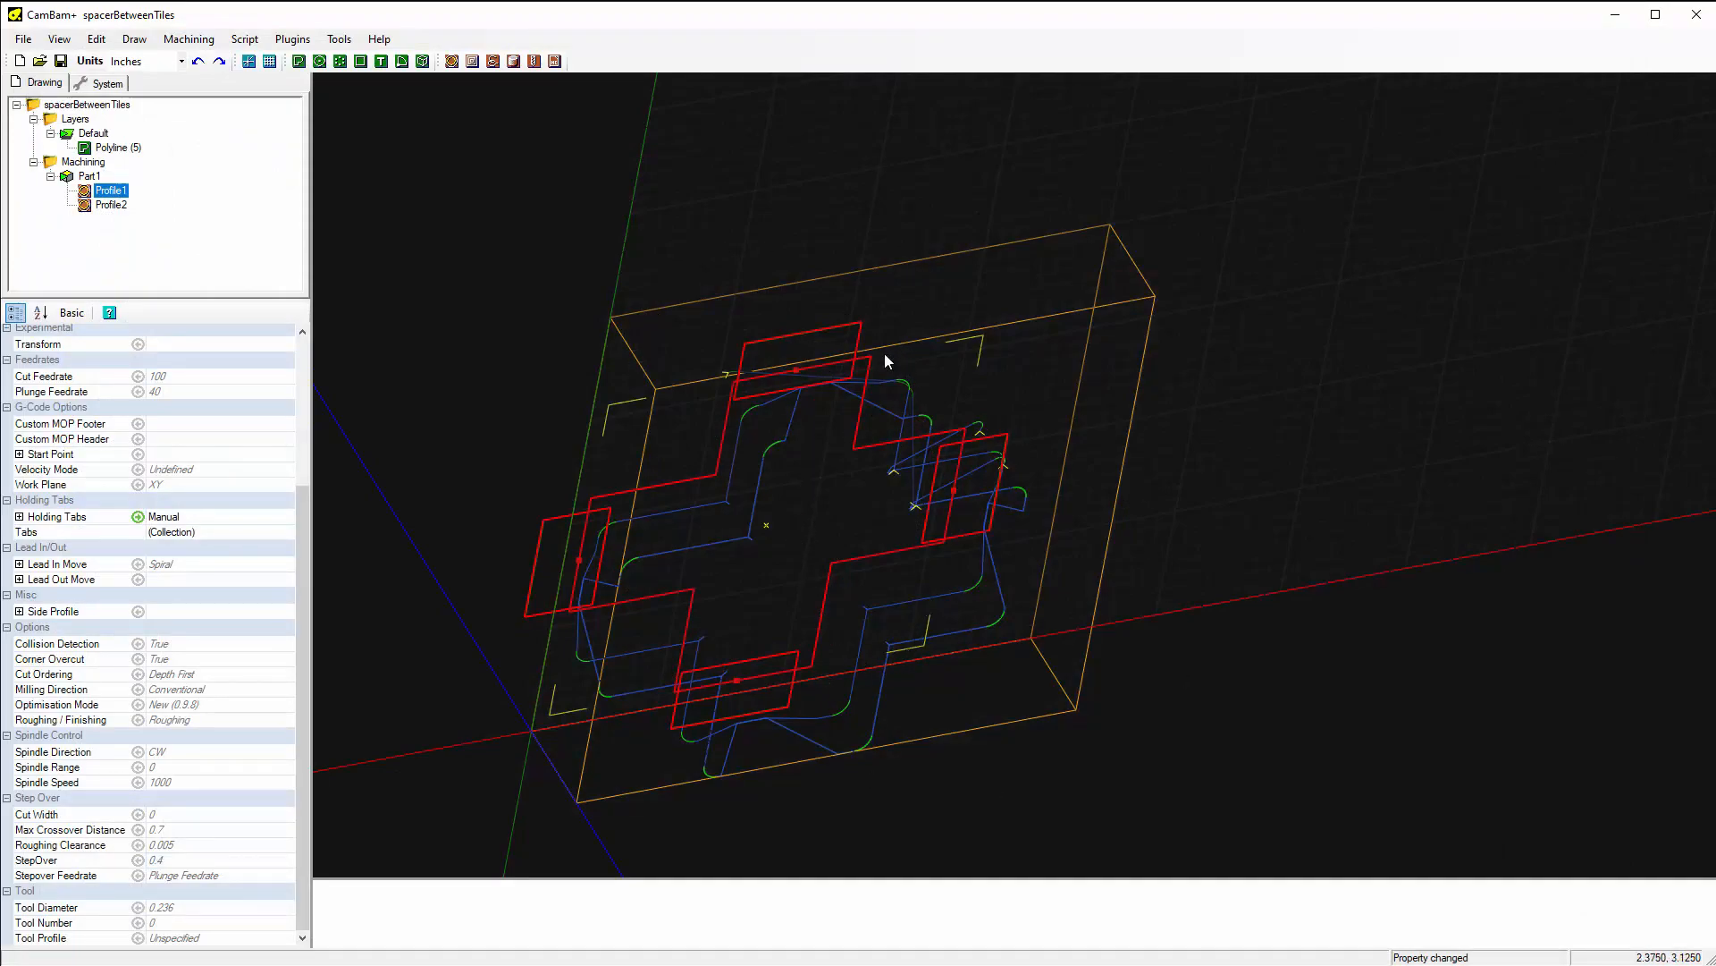
Produce the G-code for the spacer and save it as spacerBetweenTiles.nc in the Floor Storage Tile folder.
left_click(172, 42)
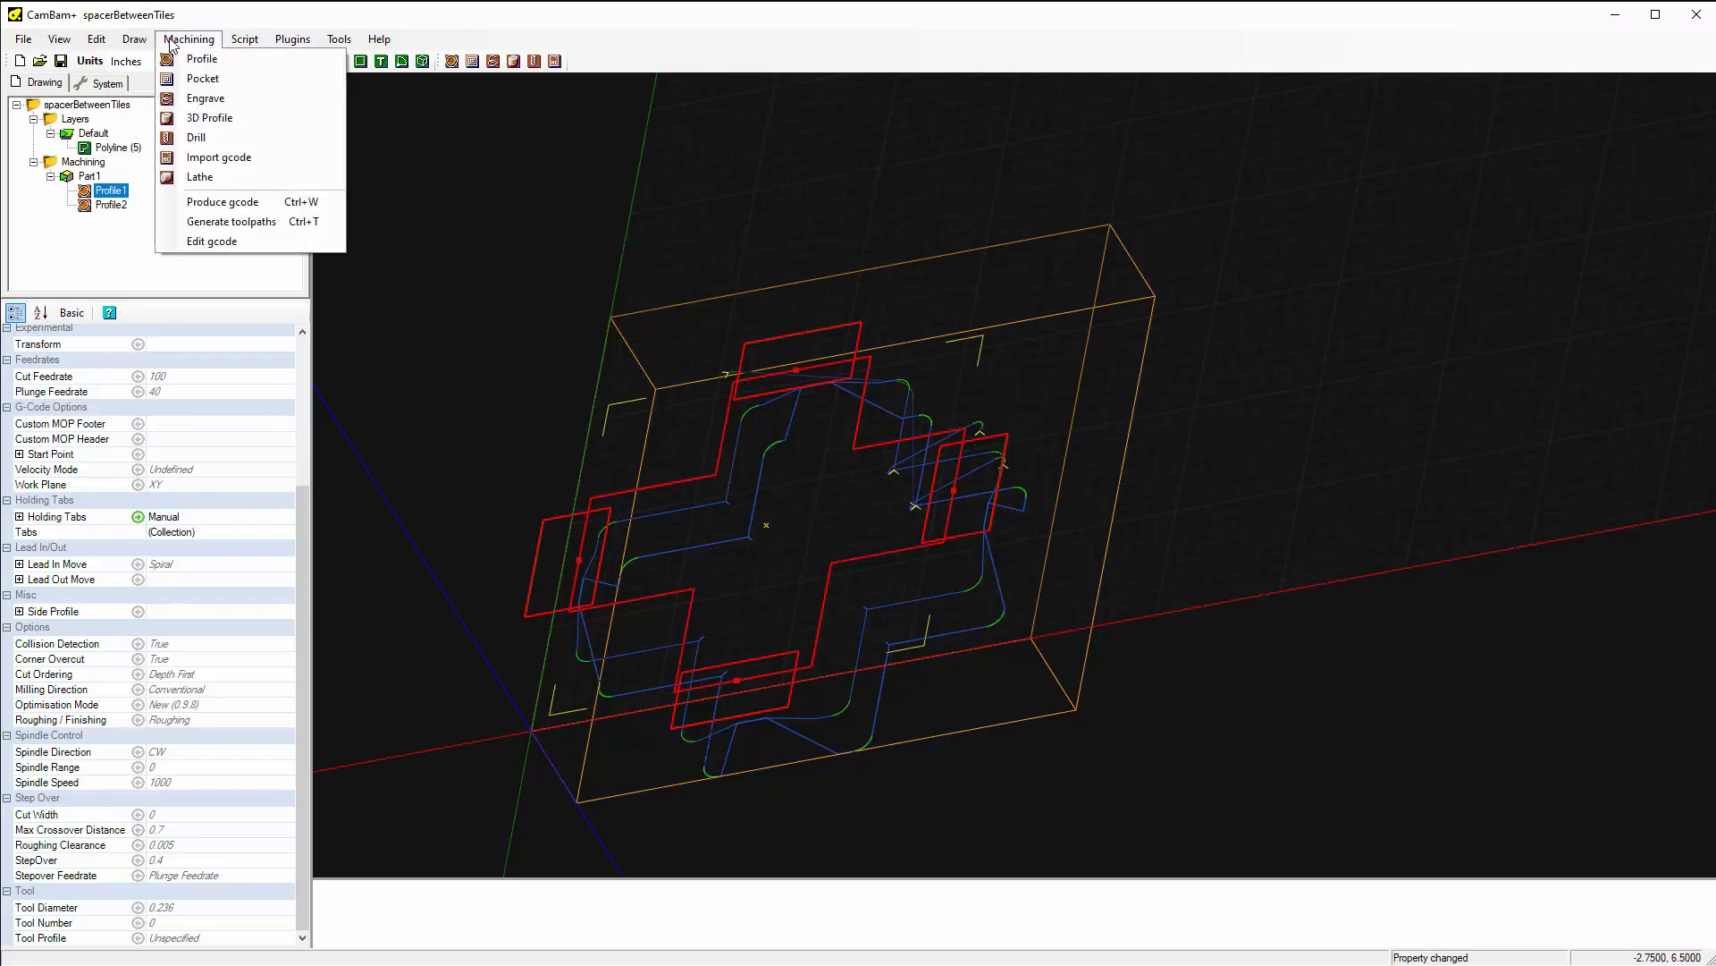
left_click(224, 202)
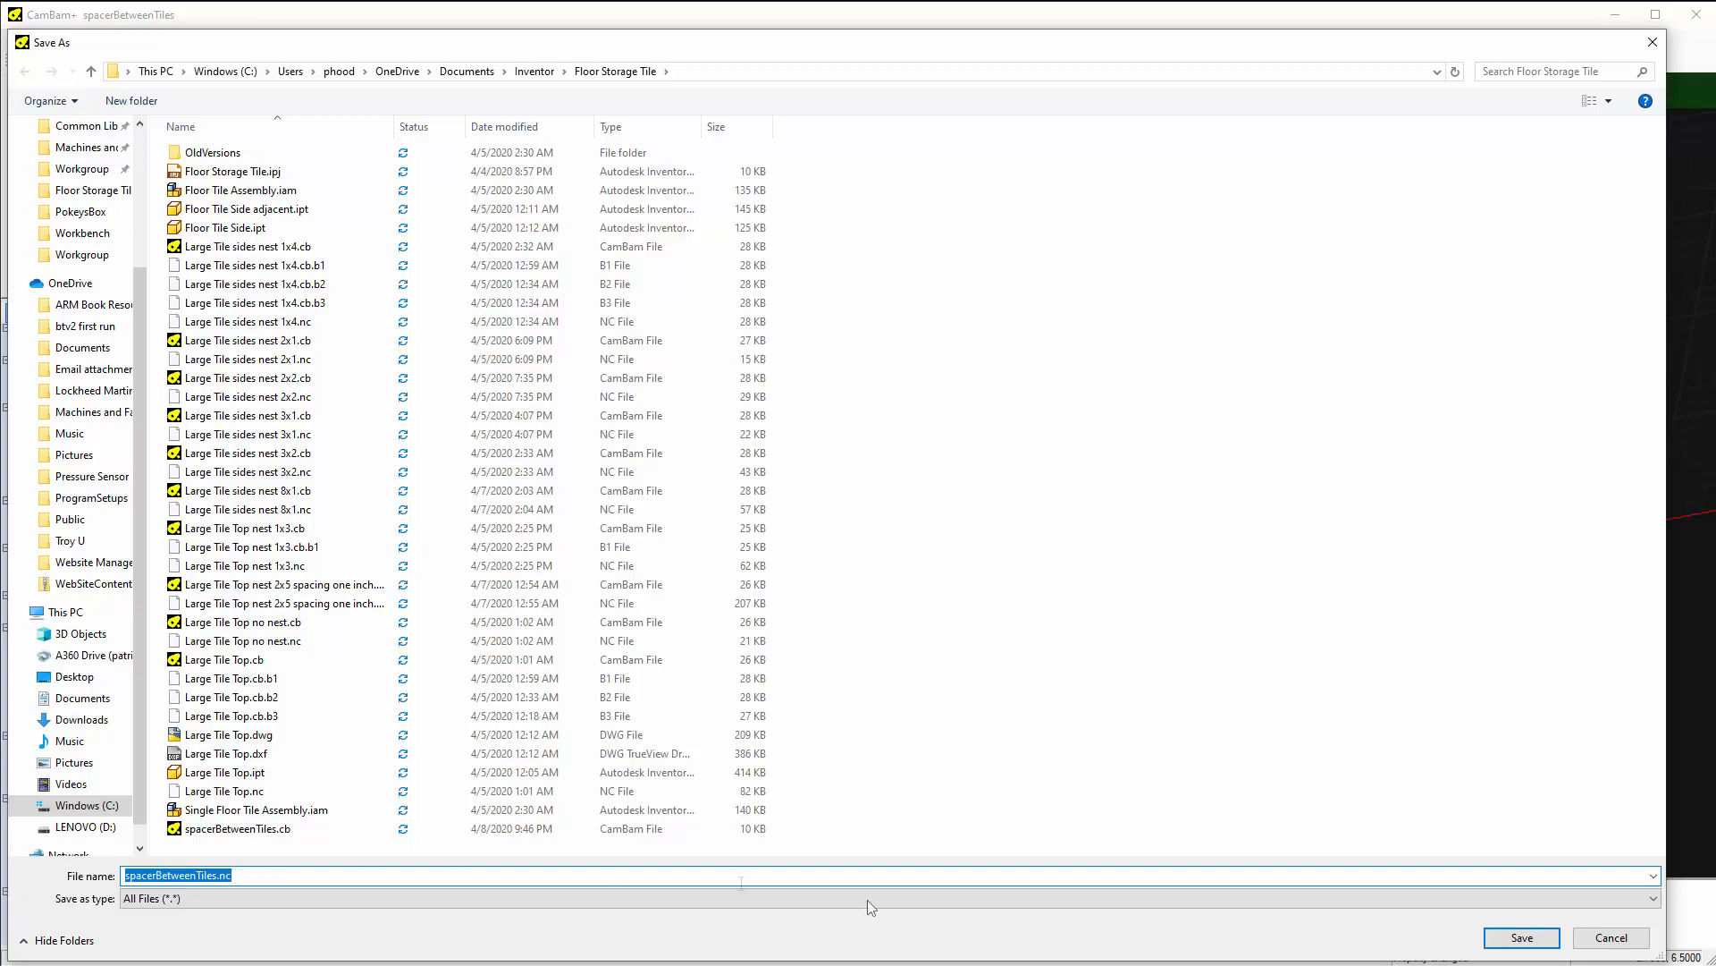
left_click(1523, 938)
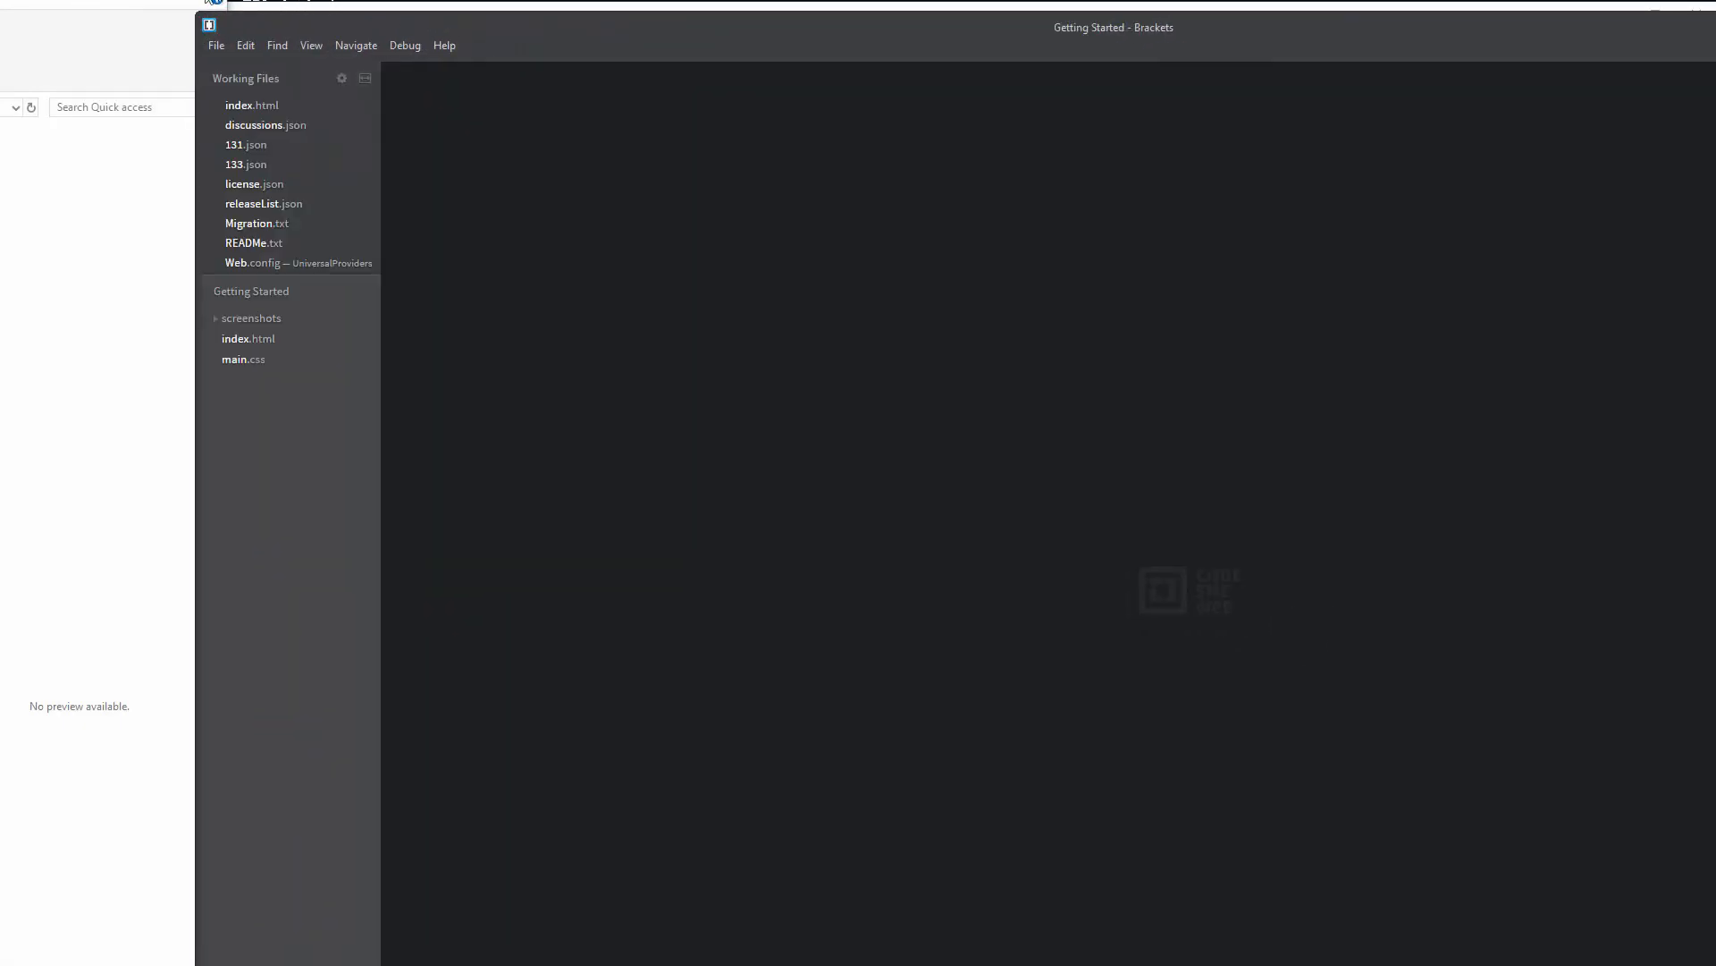
View spacerBetweenTiles.nc in Brackets, moving and resizing the editor window so the whole window fits on the screen.
left_click_drag(460, 20, 298, 21)
left_click(1092, 756)
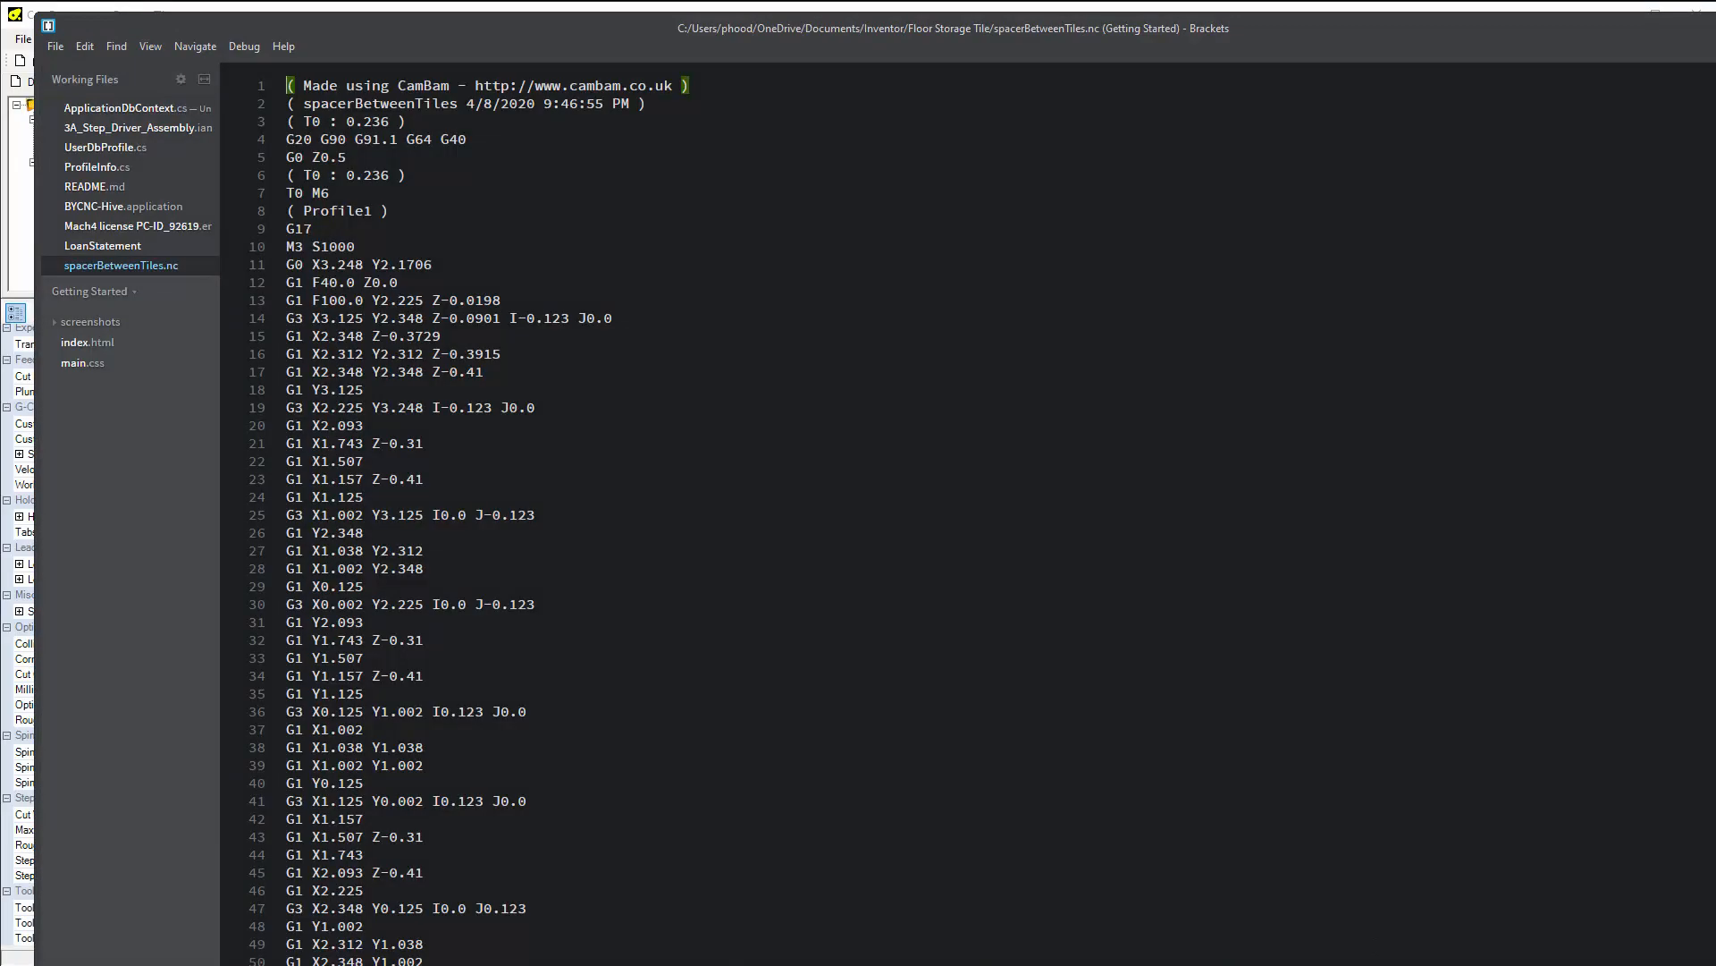
left_click_drag(1715, 965, 1614, 915)
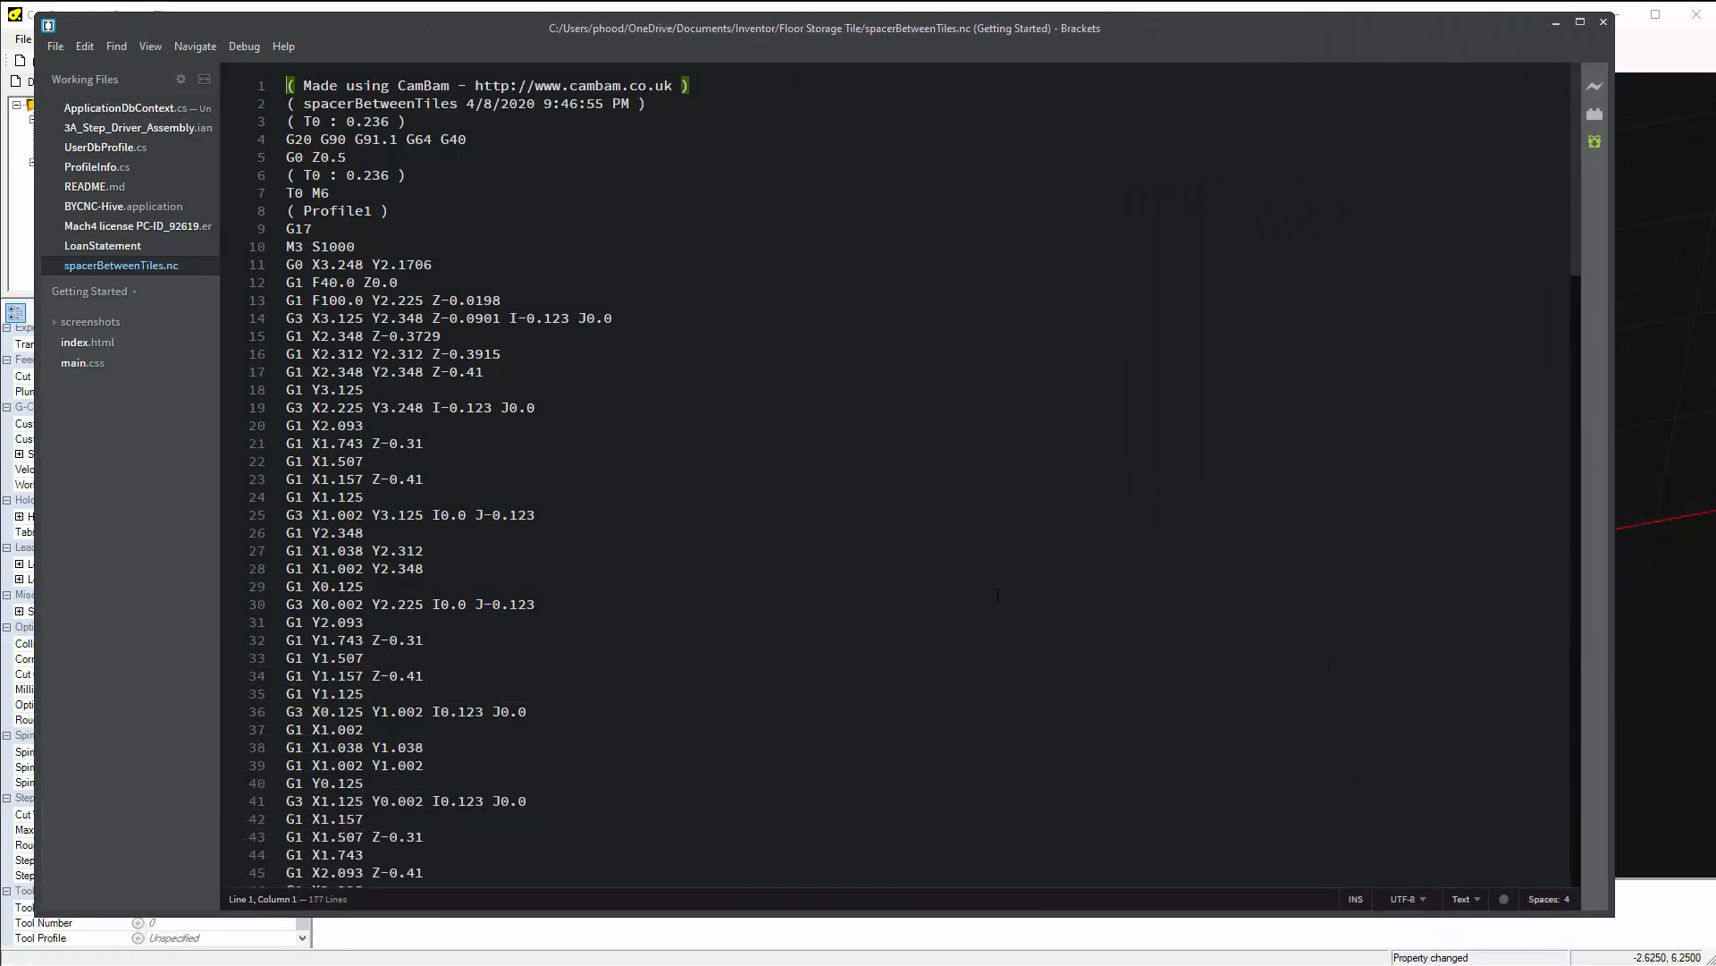
Examine the start of Profile1 in the G-code, highlighting the spindle start command and the first rapid XY positioning move.
left_click(331, 211)
left_click(320, 425)
left_click_drag(287, 246, 430, 265)
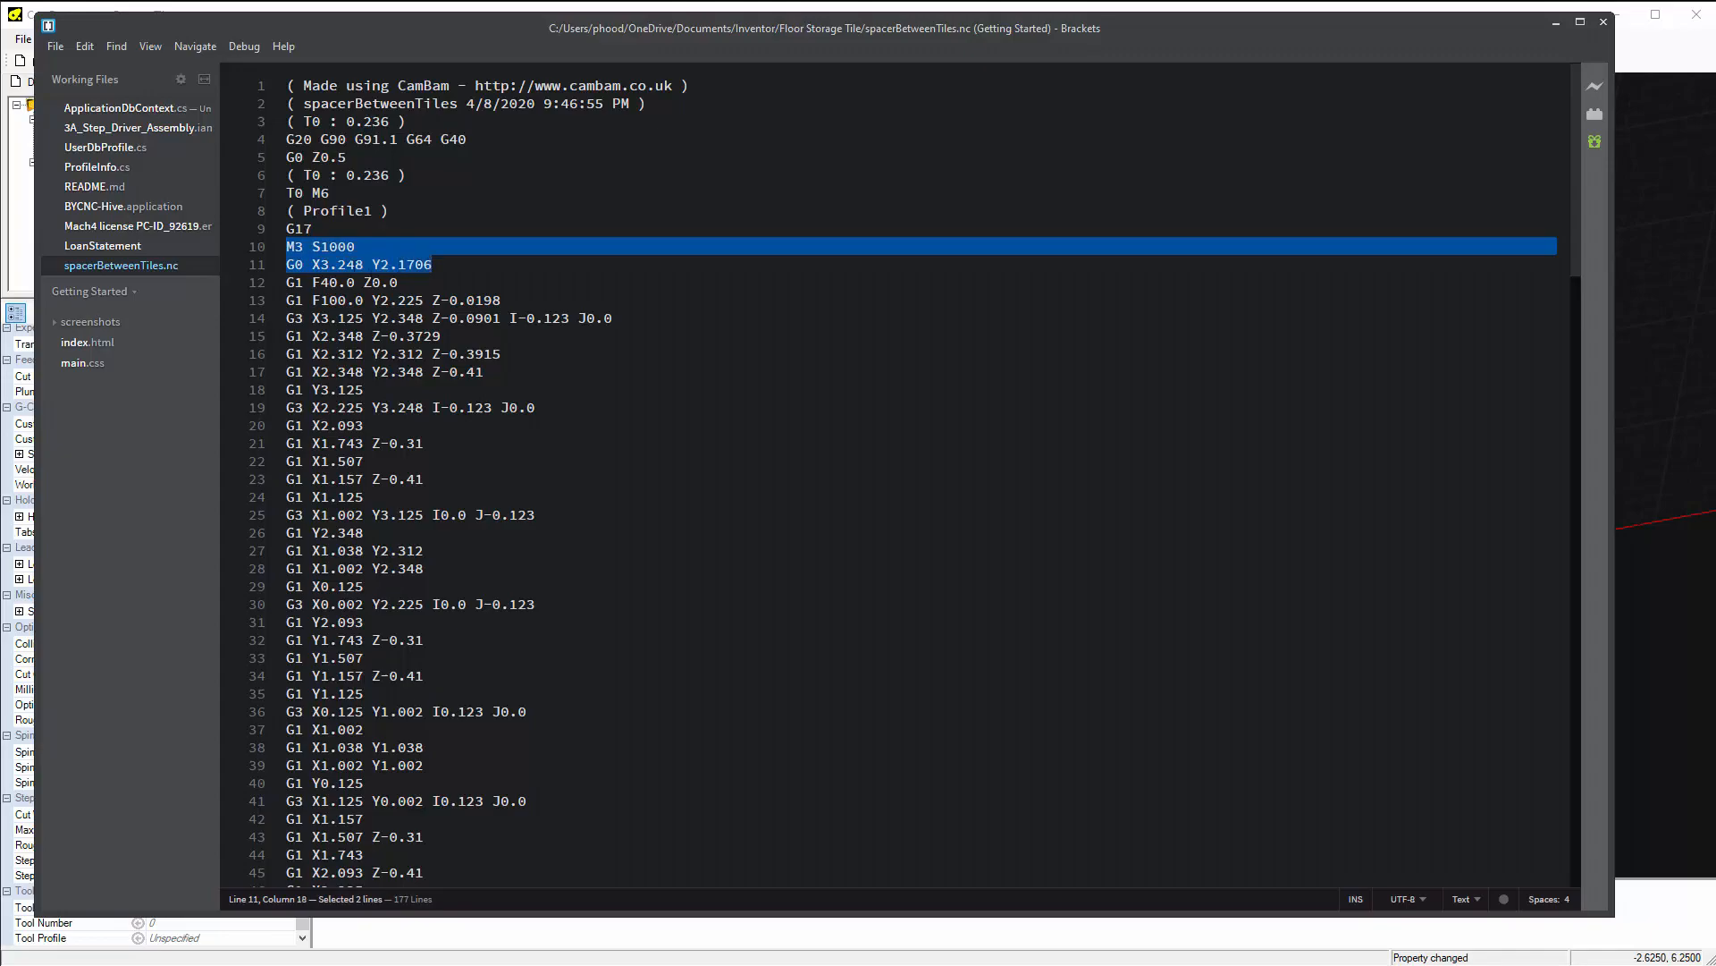
left_click(345, 265)
left_click_drag(287, 246, 378, 246)
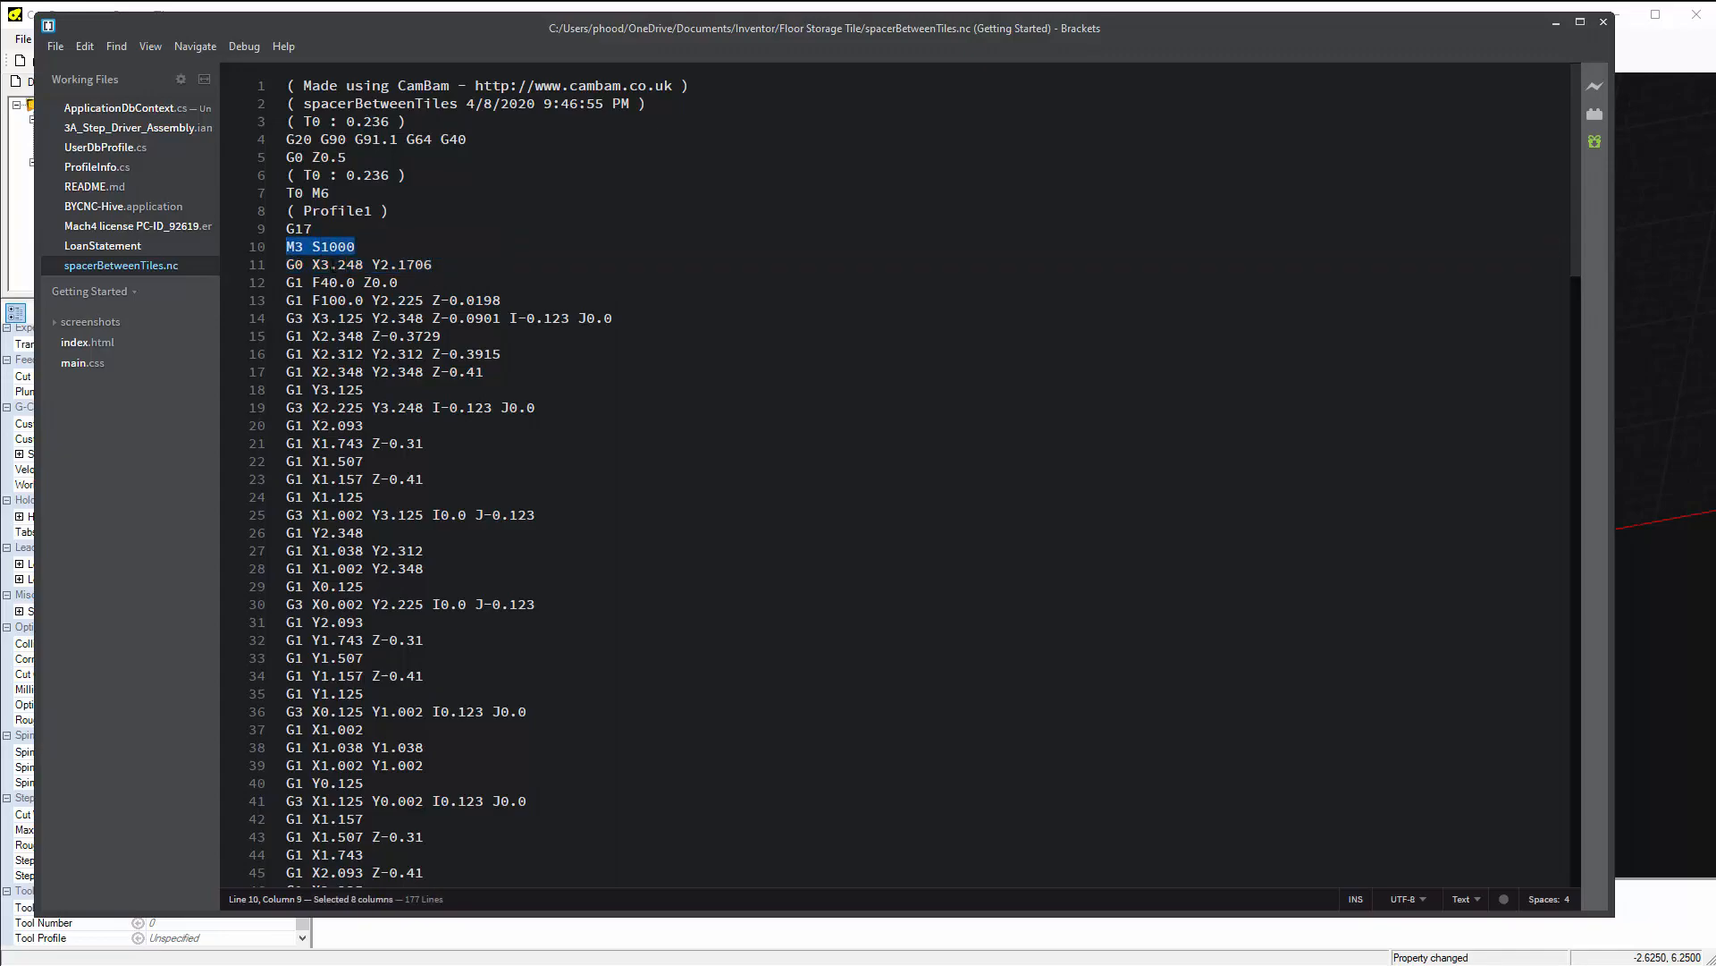
left_click(329, 264)
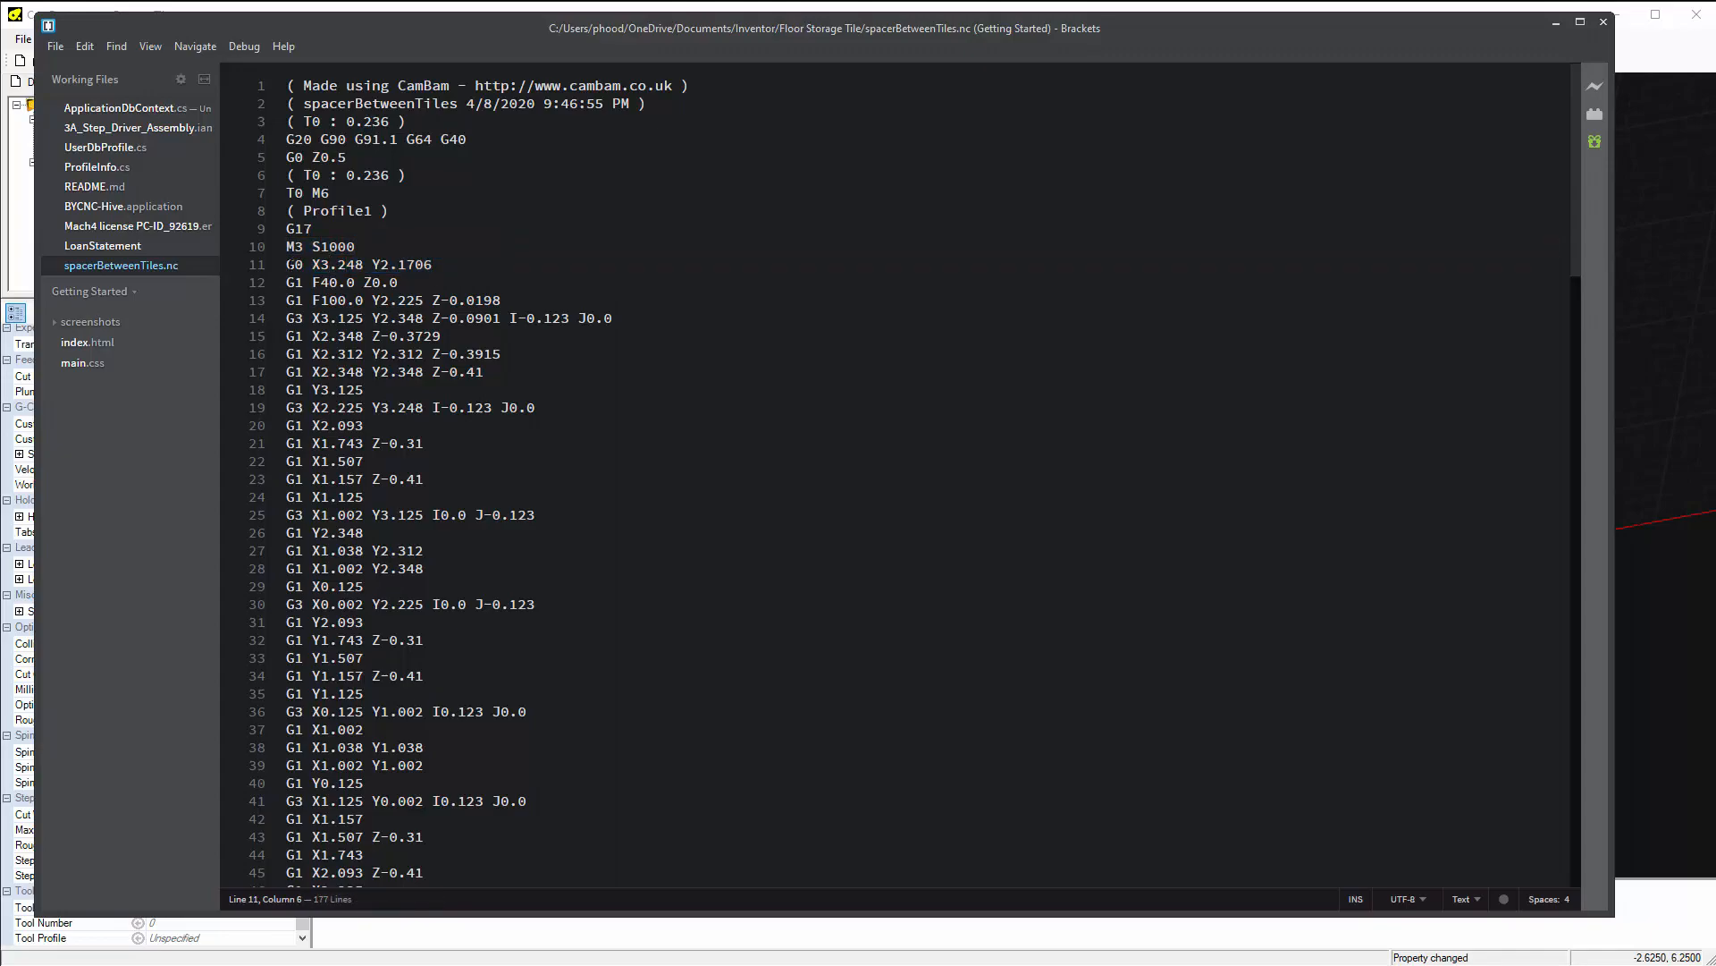
left_click_drag(287, 265, 444, 264)
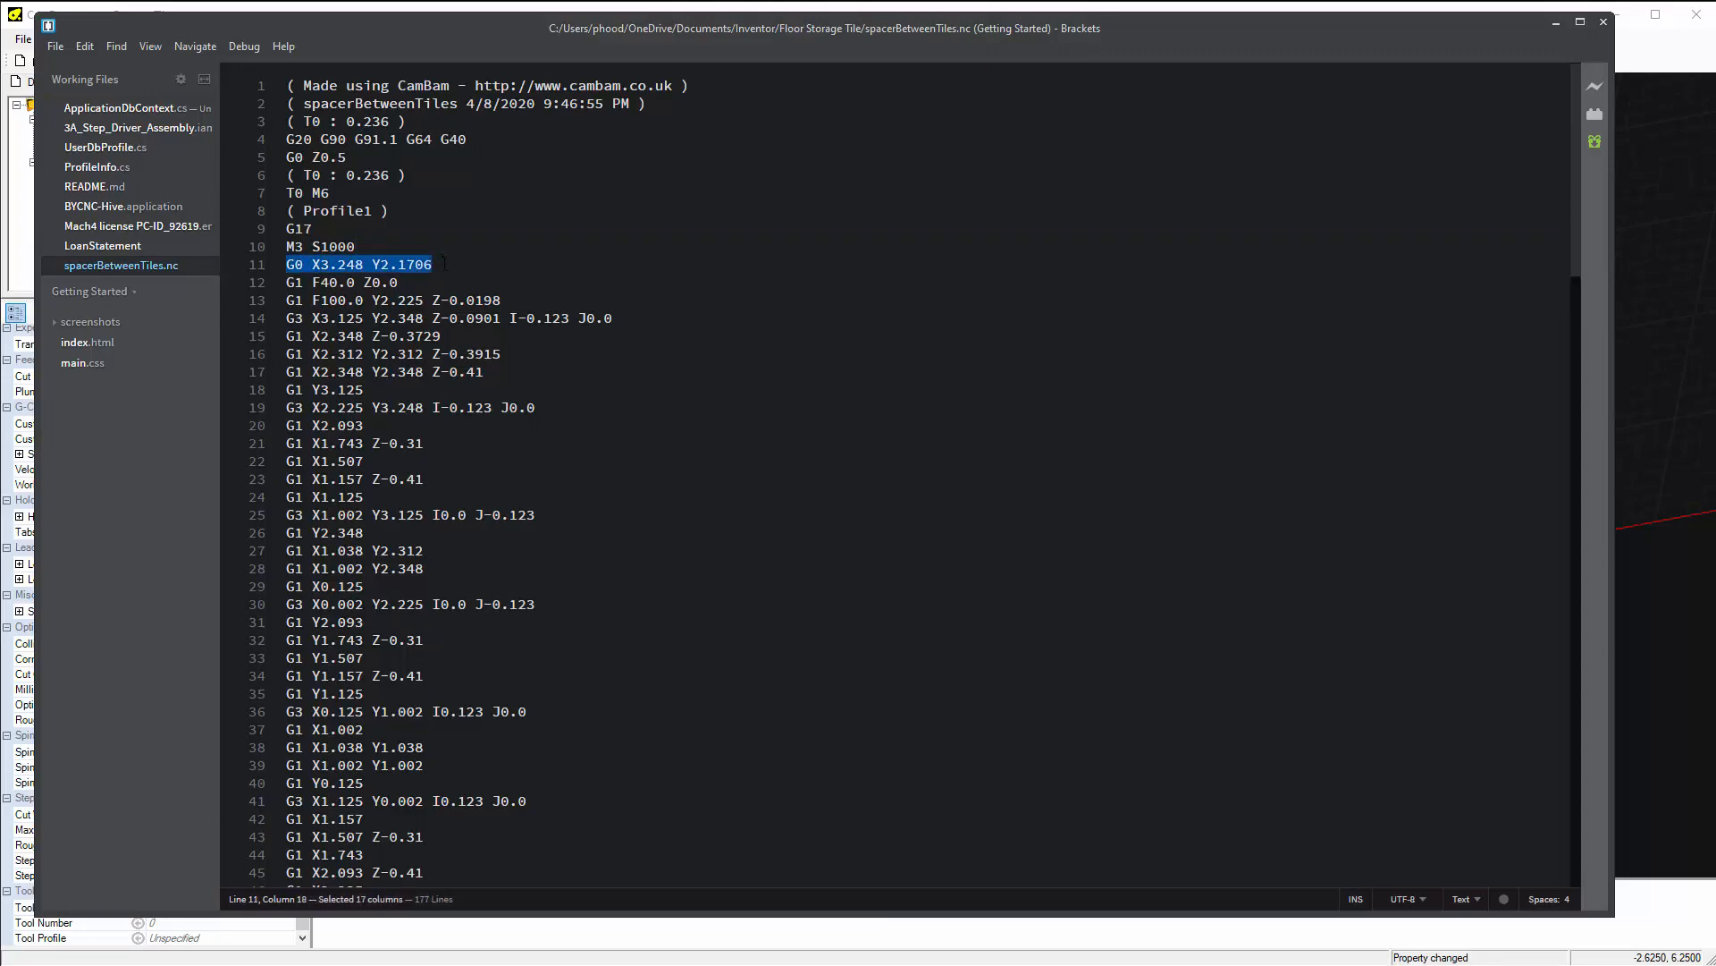
left_click(337, 265)
left_click_drag(294, 265, 303, 265)
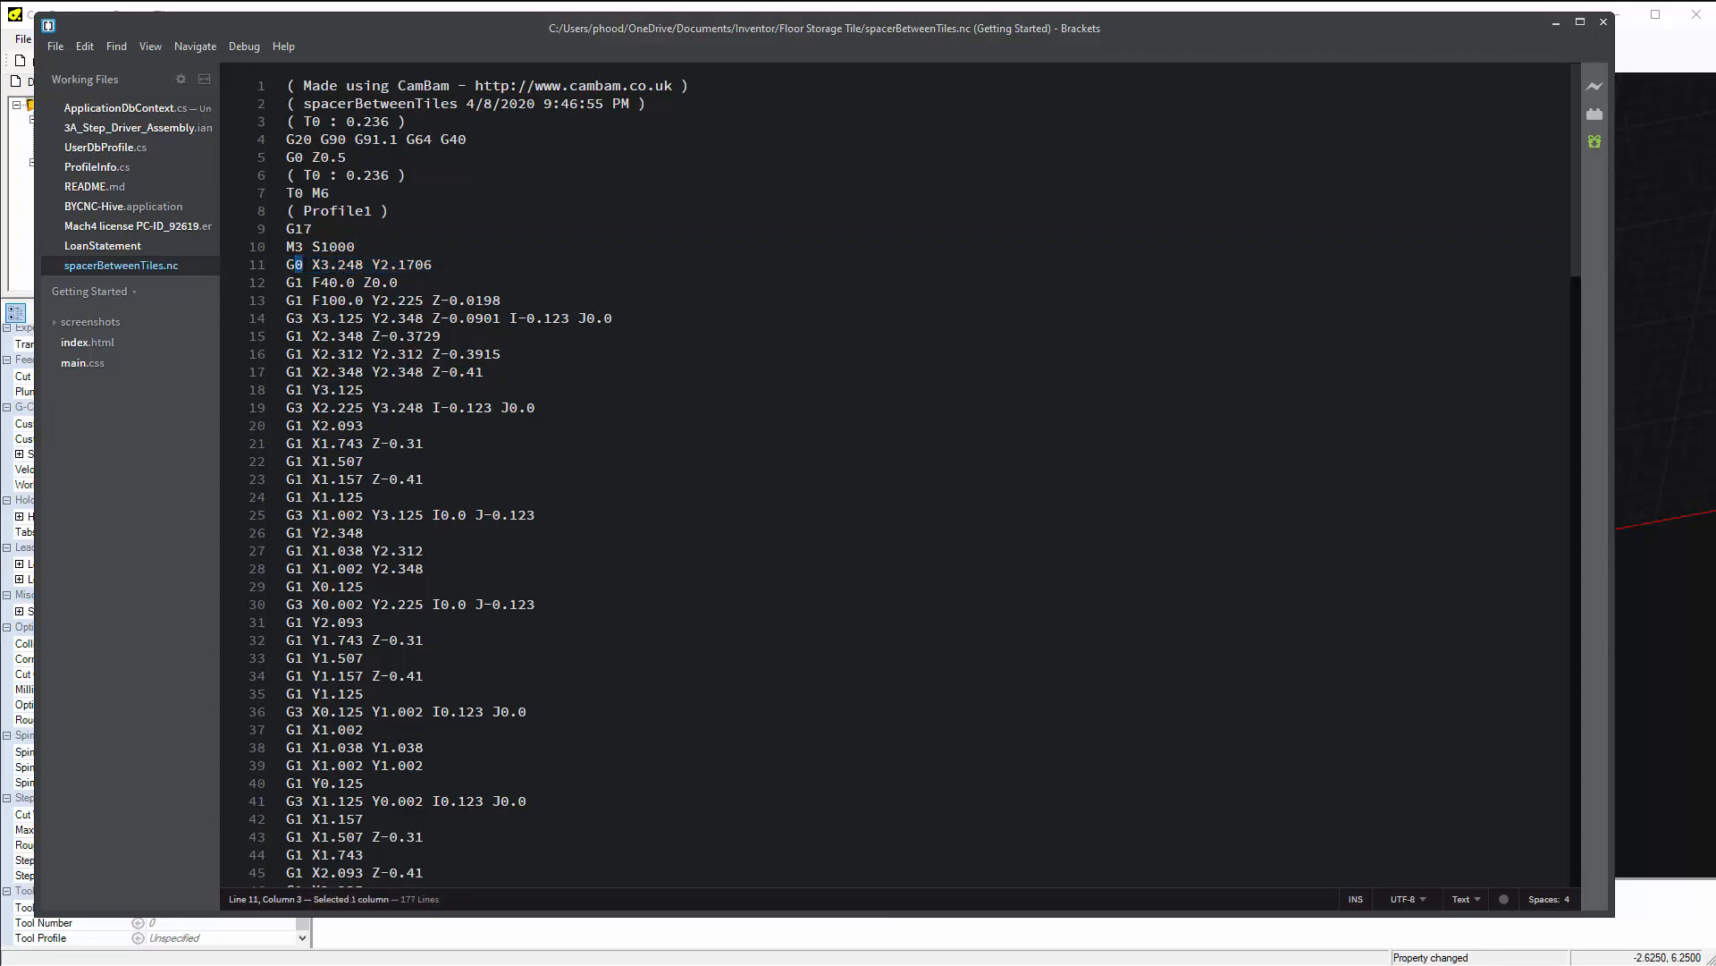
Examine the plunge and cutting feedrates and the descending Z values on G-code lines 12 to 15, and close the editor.
left_click(294, 282)
left_click_drag(294, 282, 303, 283)
left_click_drag(320, 282, 355, 283)
left_click(314, 283)
left_click_drag(320, 283, 366, 282)
left_click_drag(320, 282, 346, 283)
left_click_drag(312, 300, 502, 300)
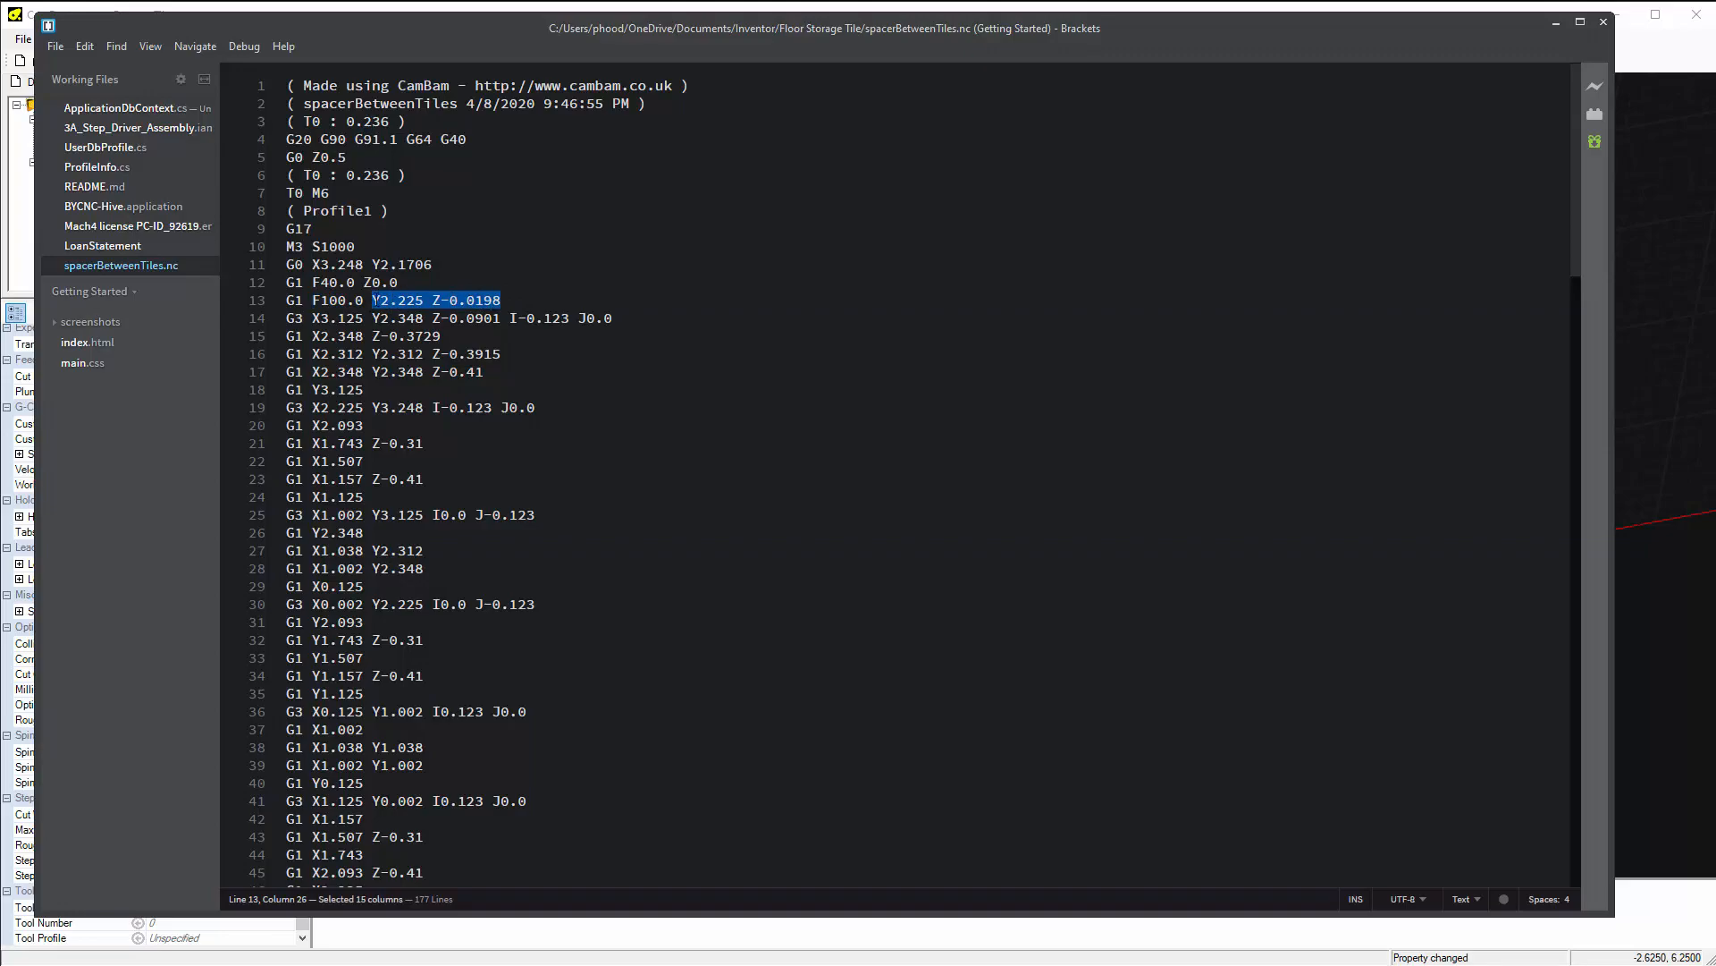
left_click(376, 301)
left_click_drag(381, 300, 423, 300)
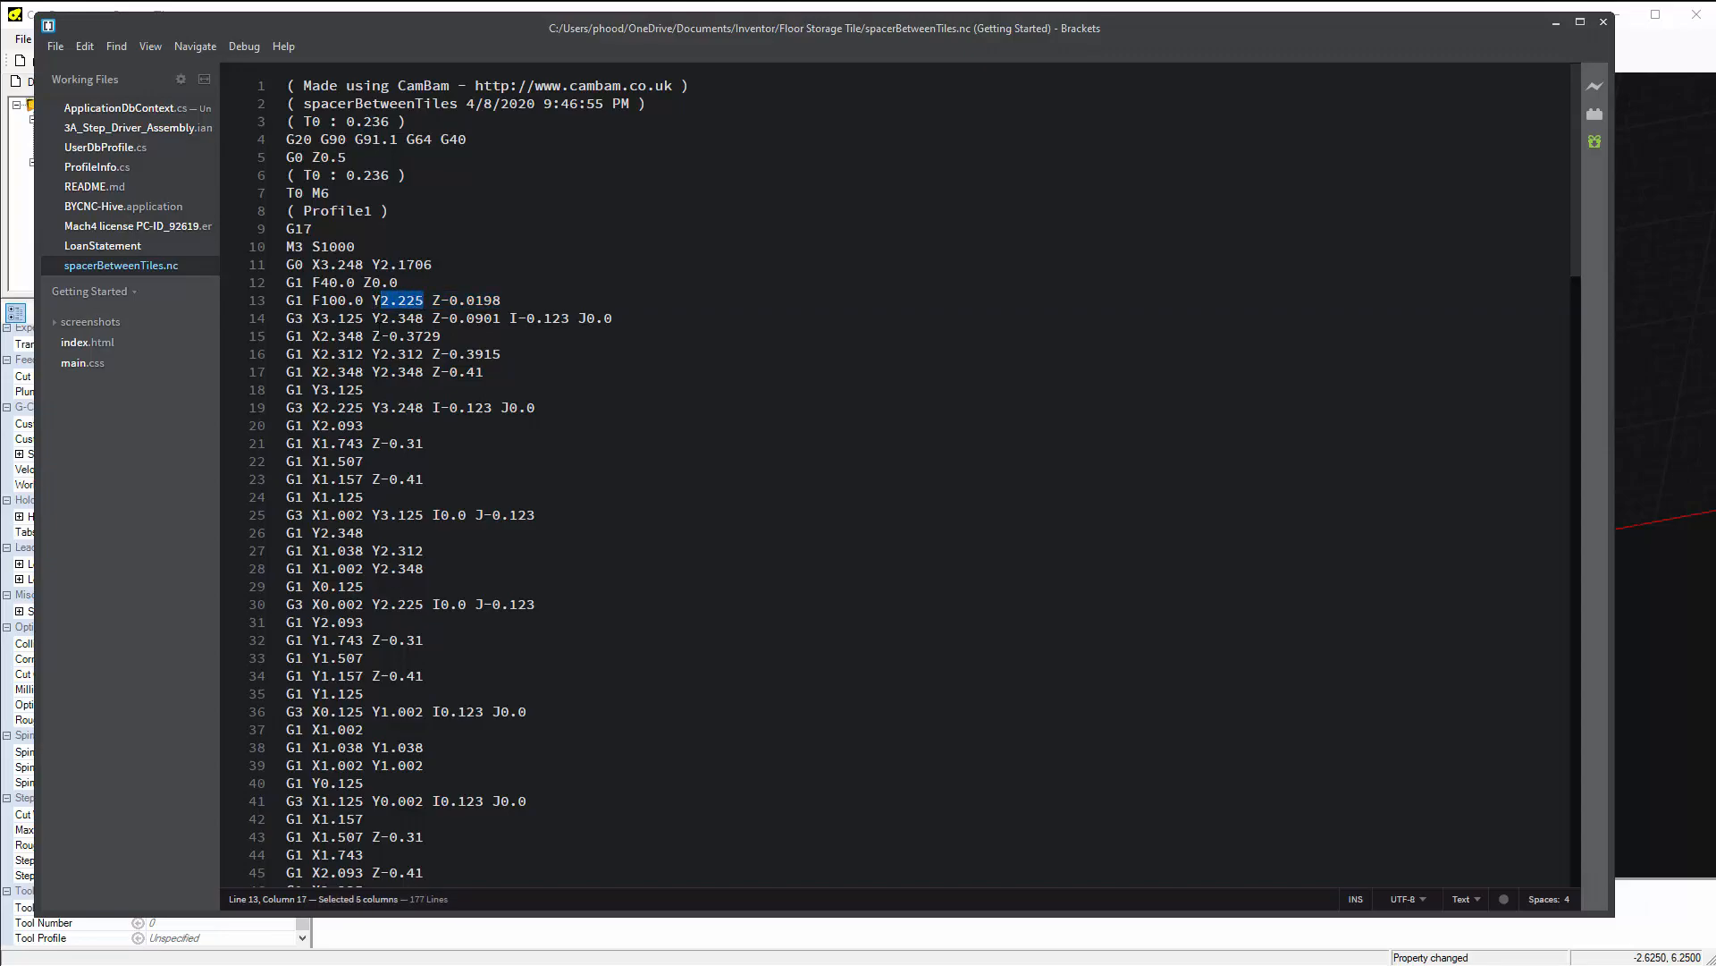
left_click_drag(442, 301, 501, 300)
left_click_drag(381, 318, 502, 318)
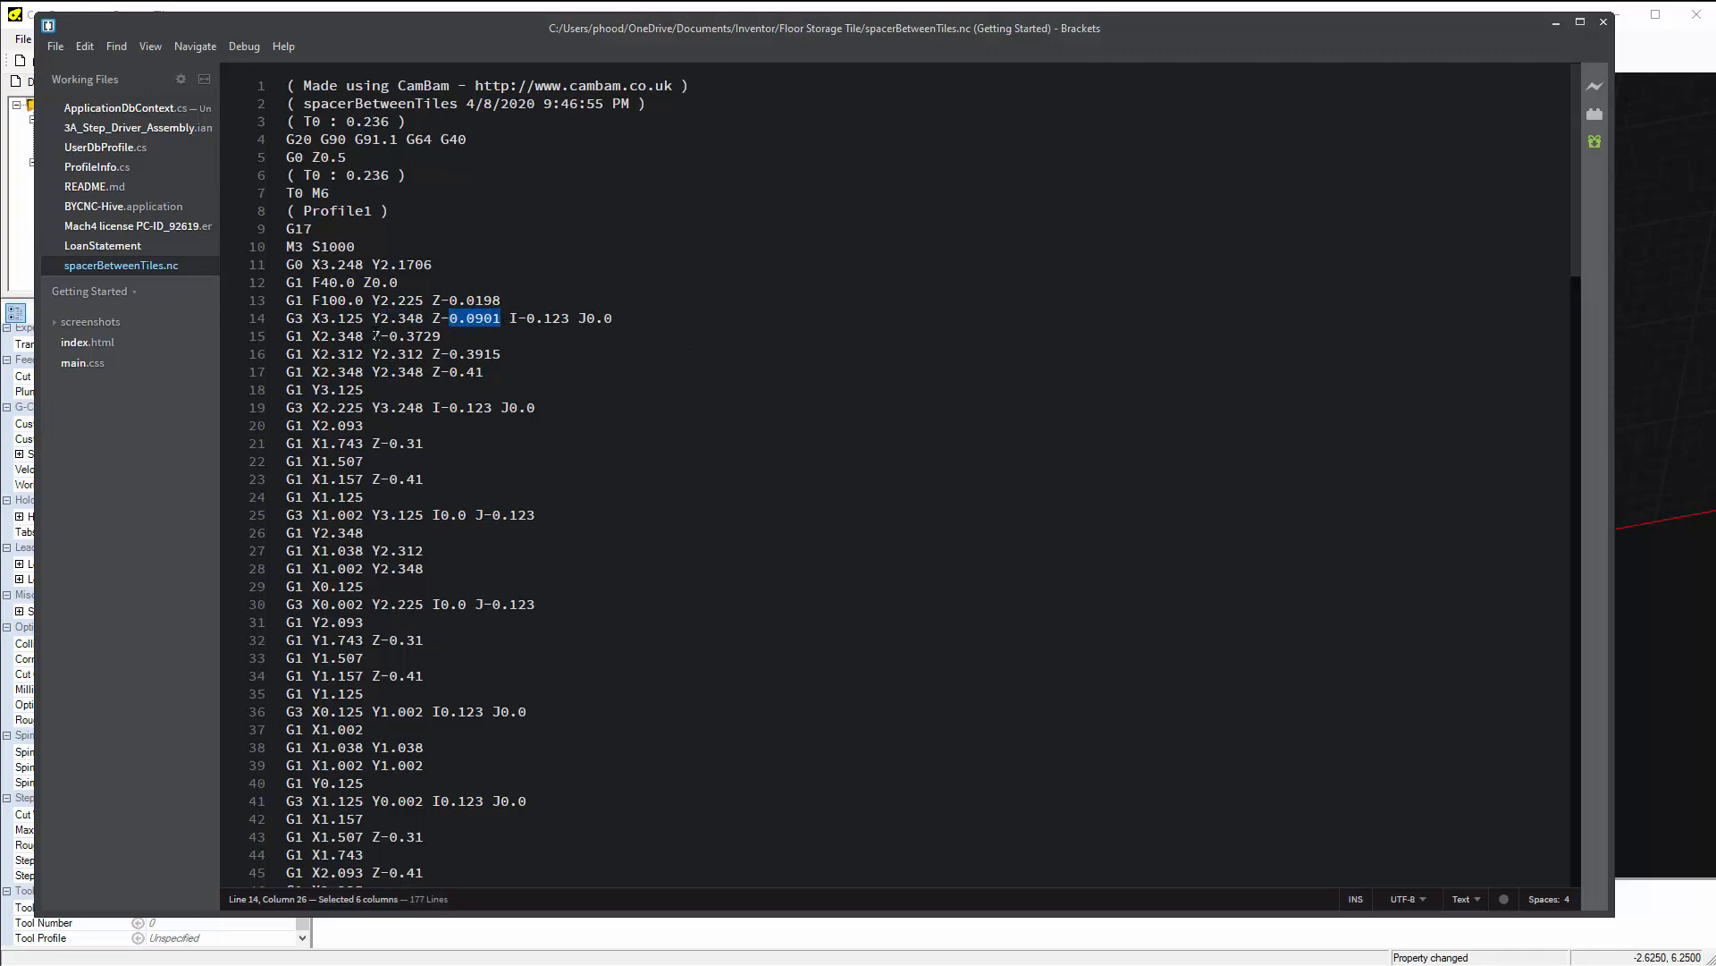
left_click_drag(373, 336, 460, 338)
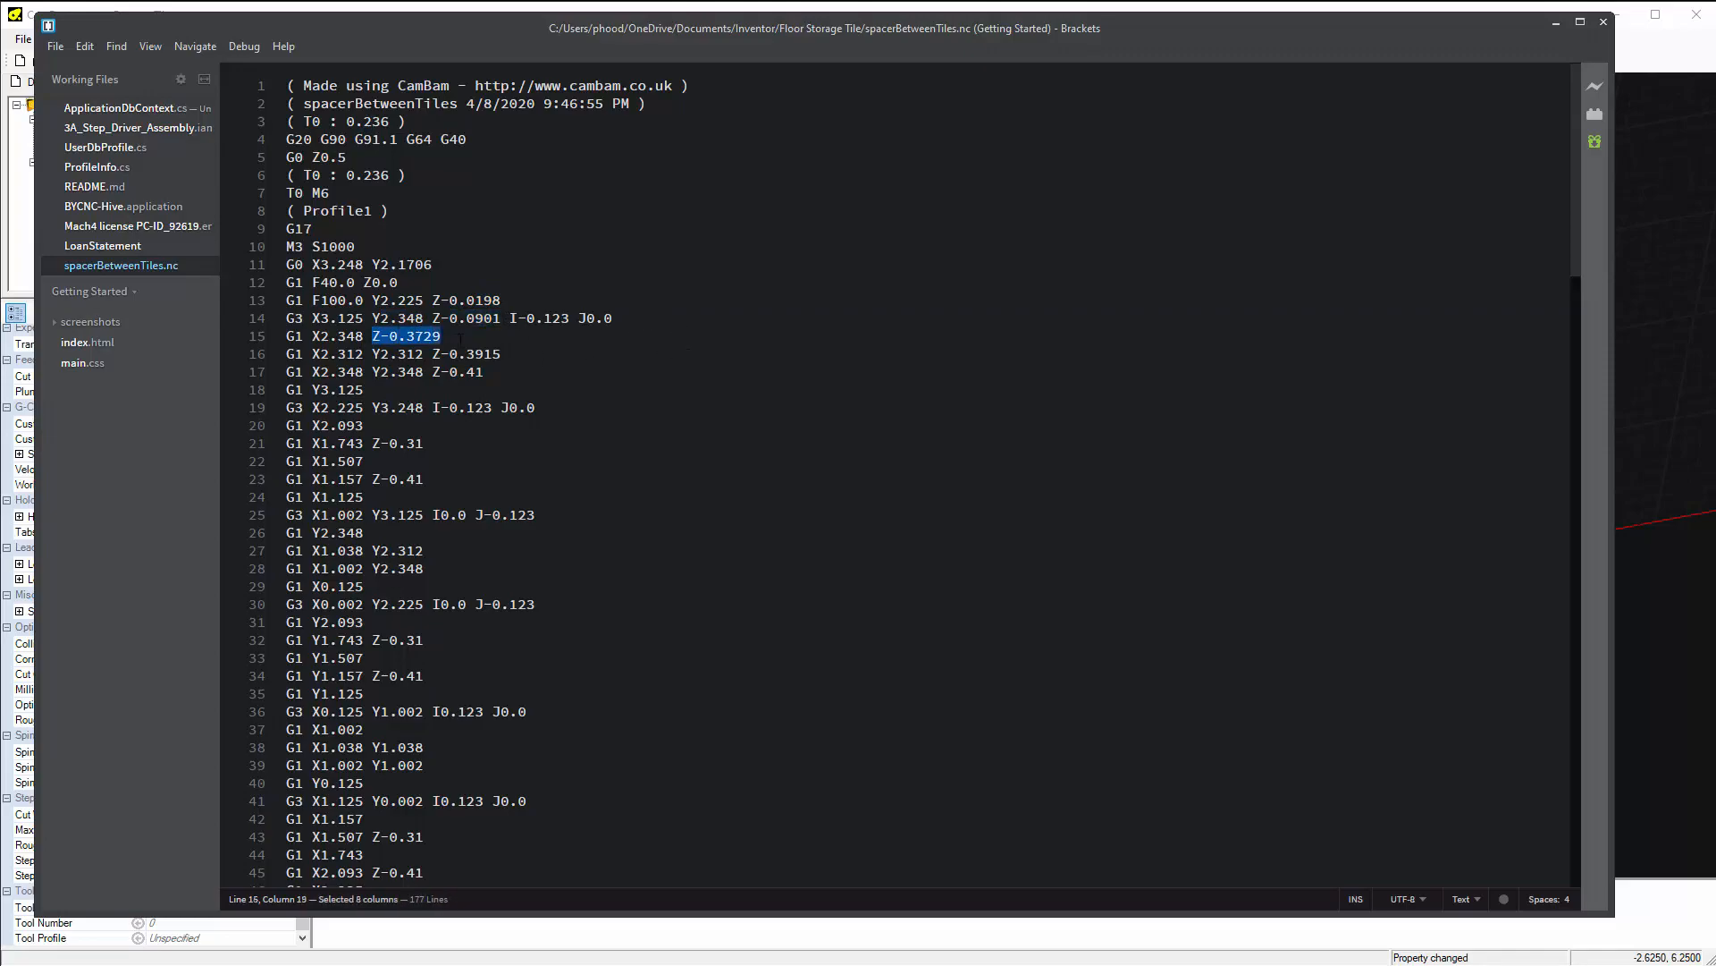
left_click(1603, 21)
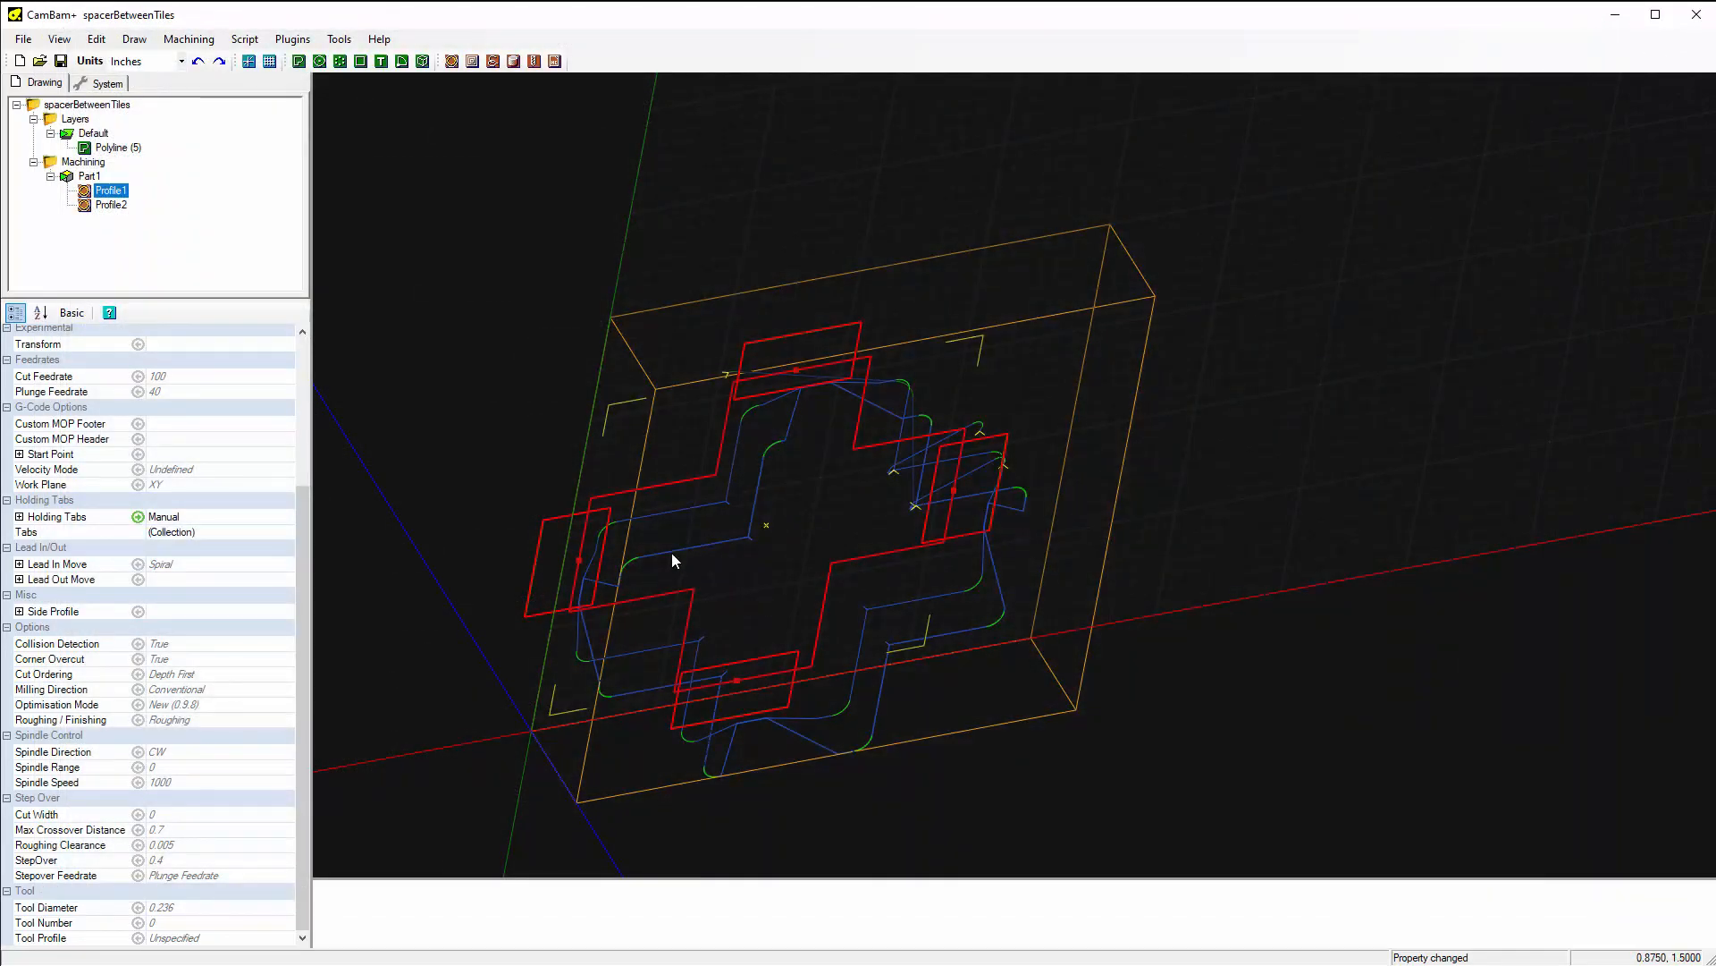
Reset CamBam to the top view and inspect the corner overcuts at the cross's inner corners, consulting the Inventor floor tile assembly.
double_click(699, 567, "alt")
scroll(889, 450, "up", 3)
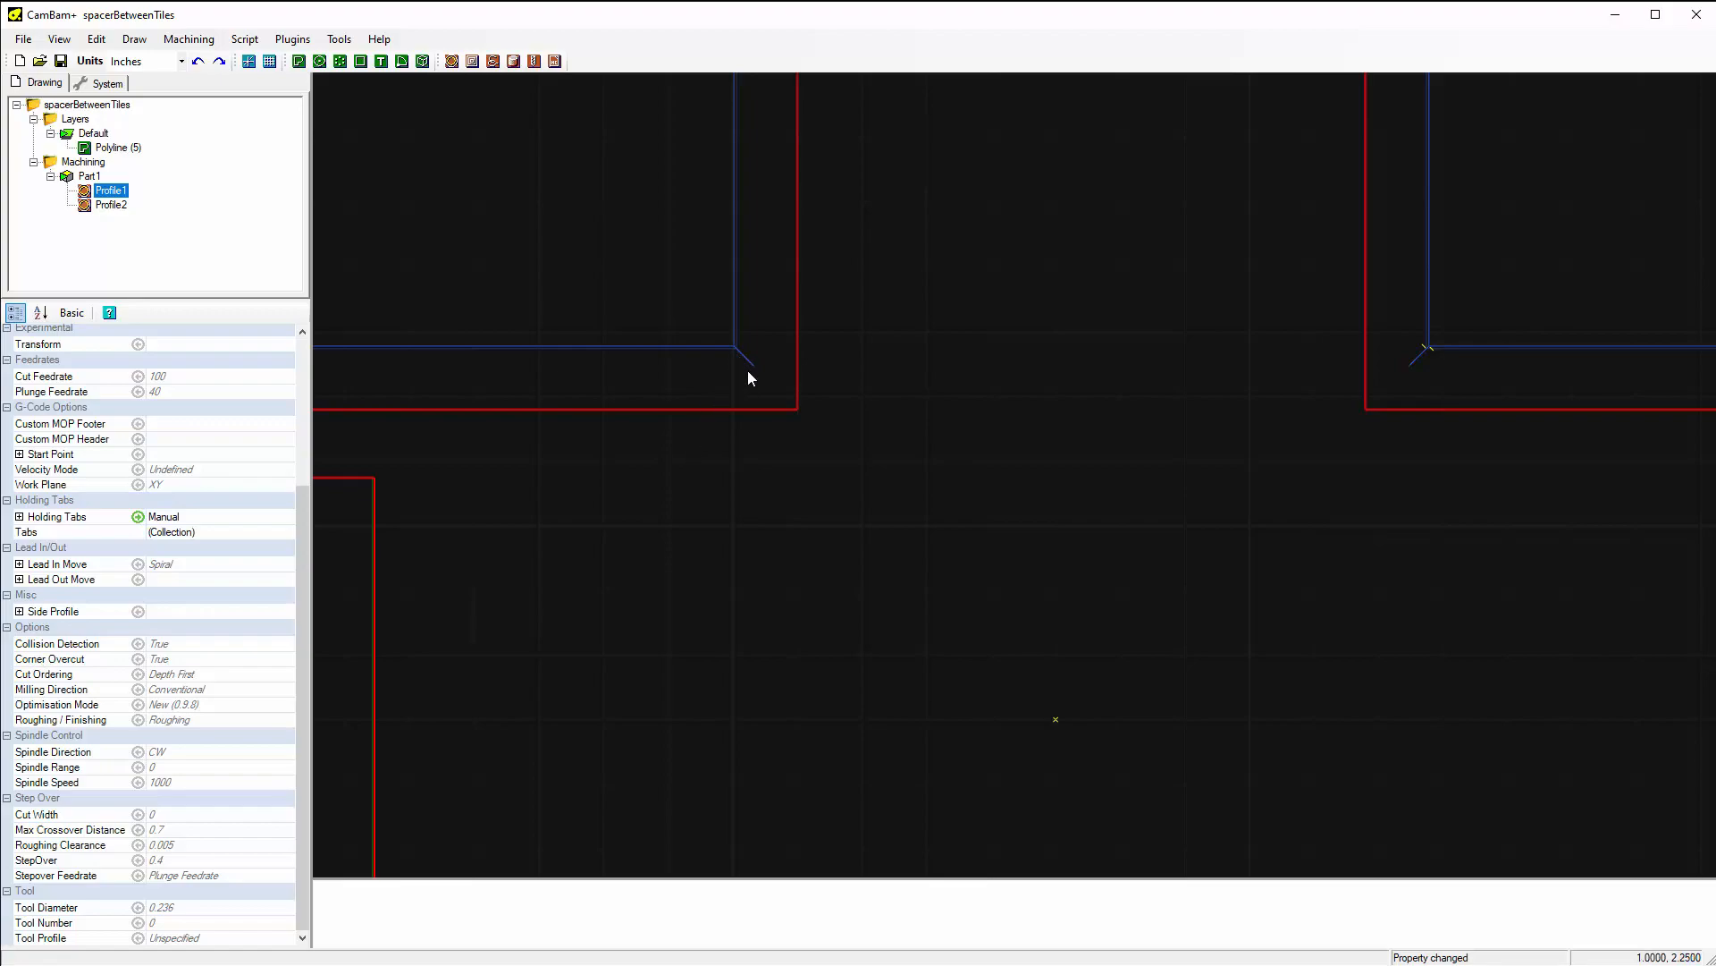
scroll(652, 470, "down", 4)
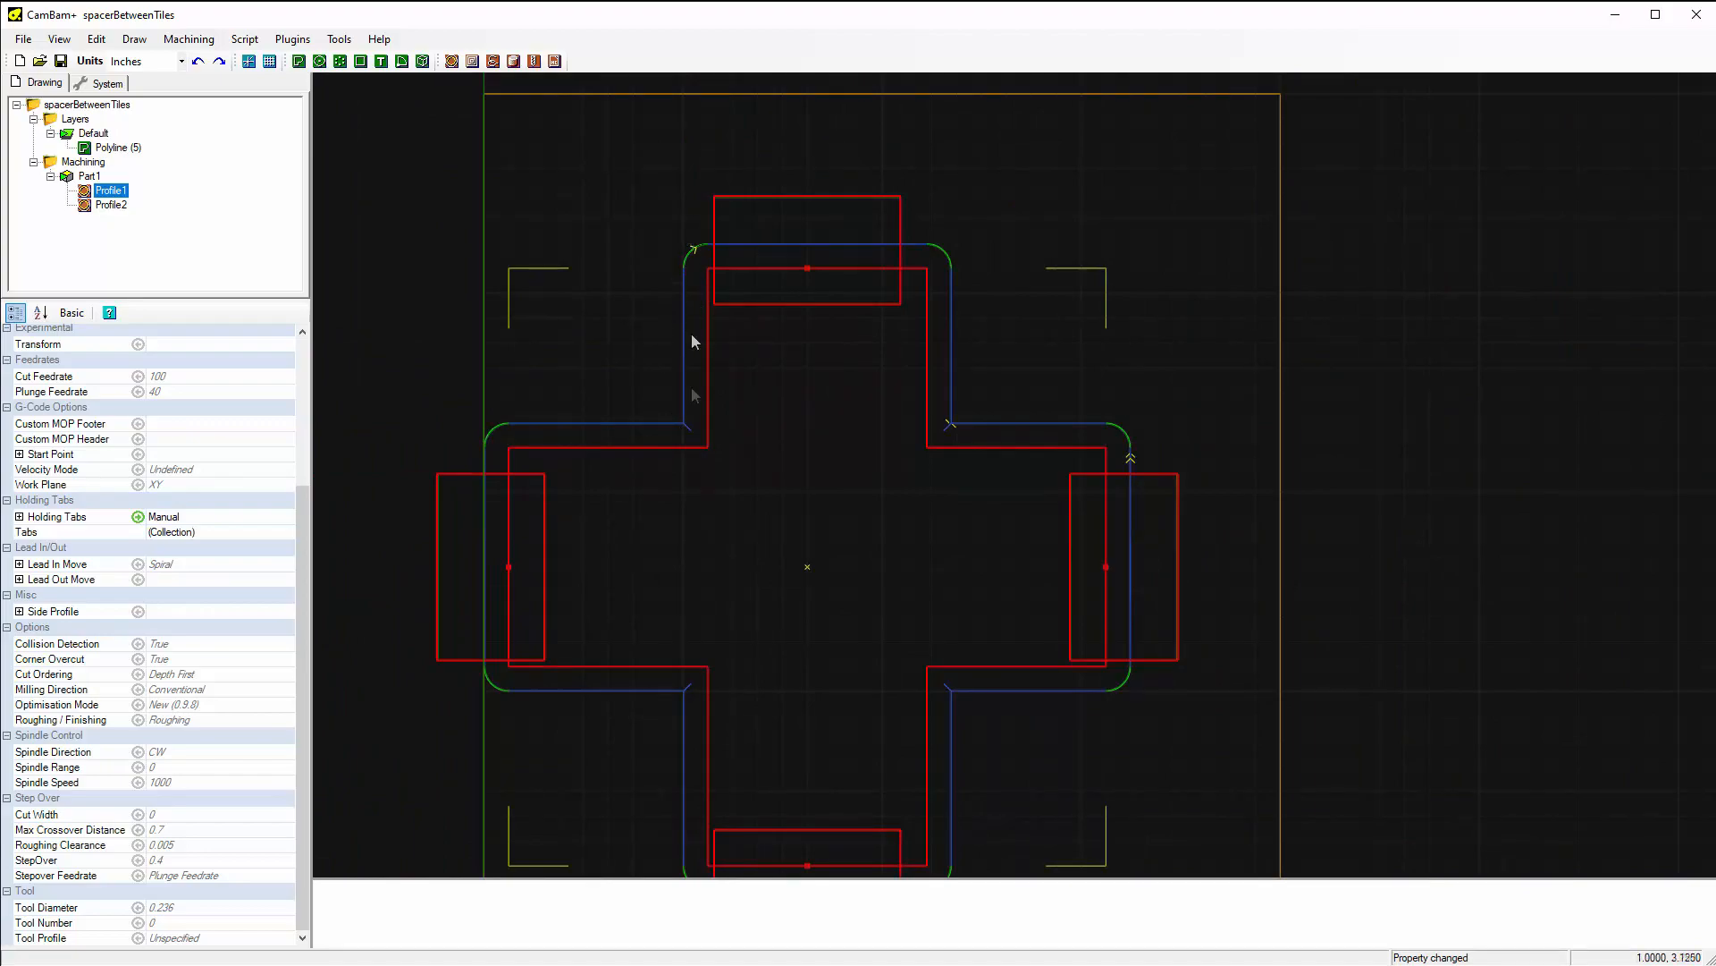
scroll(690, 465, "up", 2)
scroll(690, 465, "up", 2)
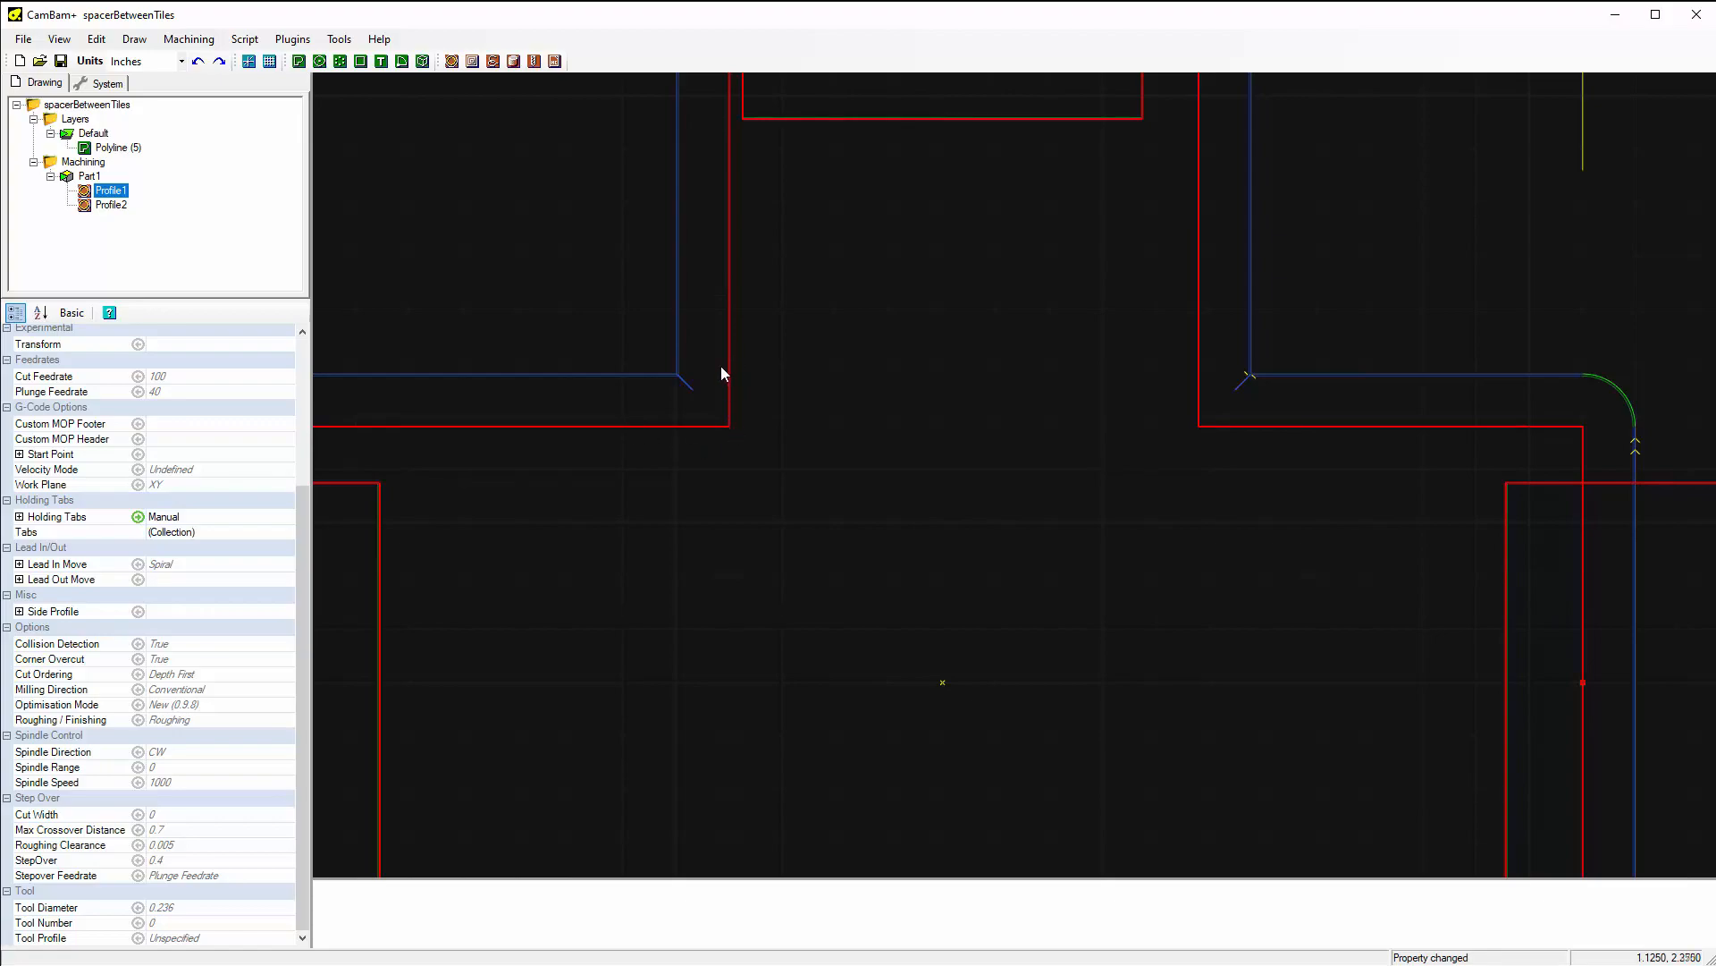
scroll(681, 631, "down", 3)
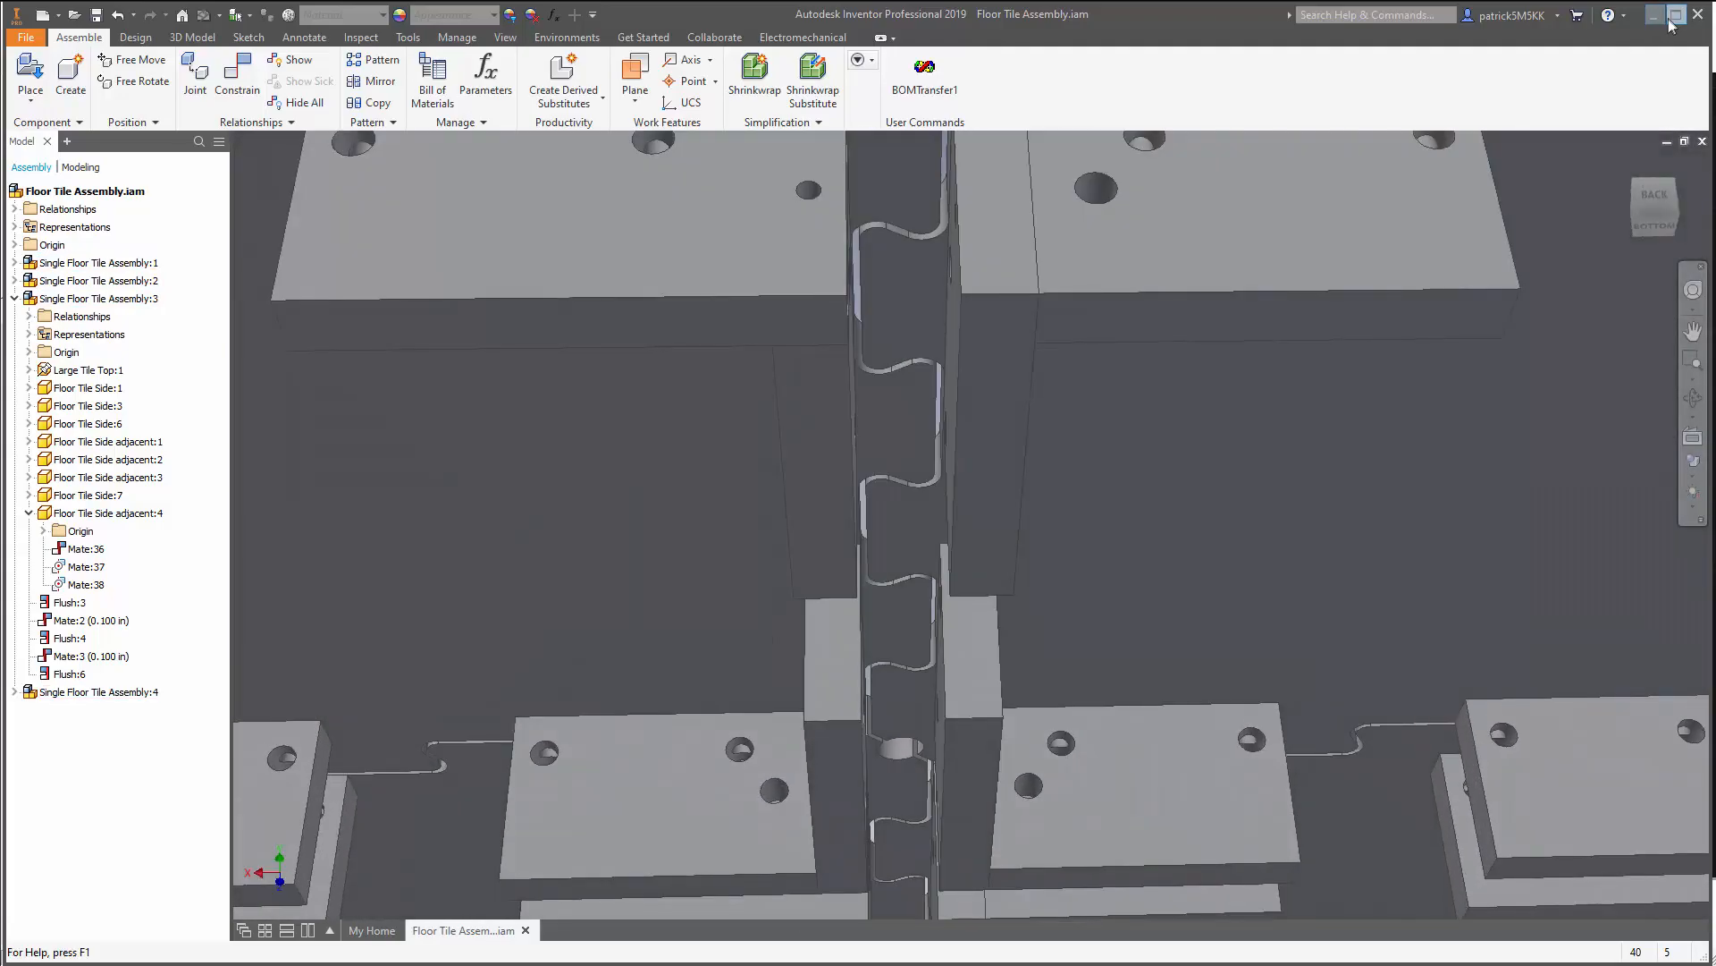
left_click(1696, 14)
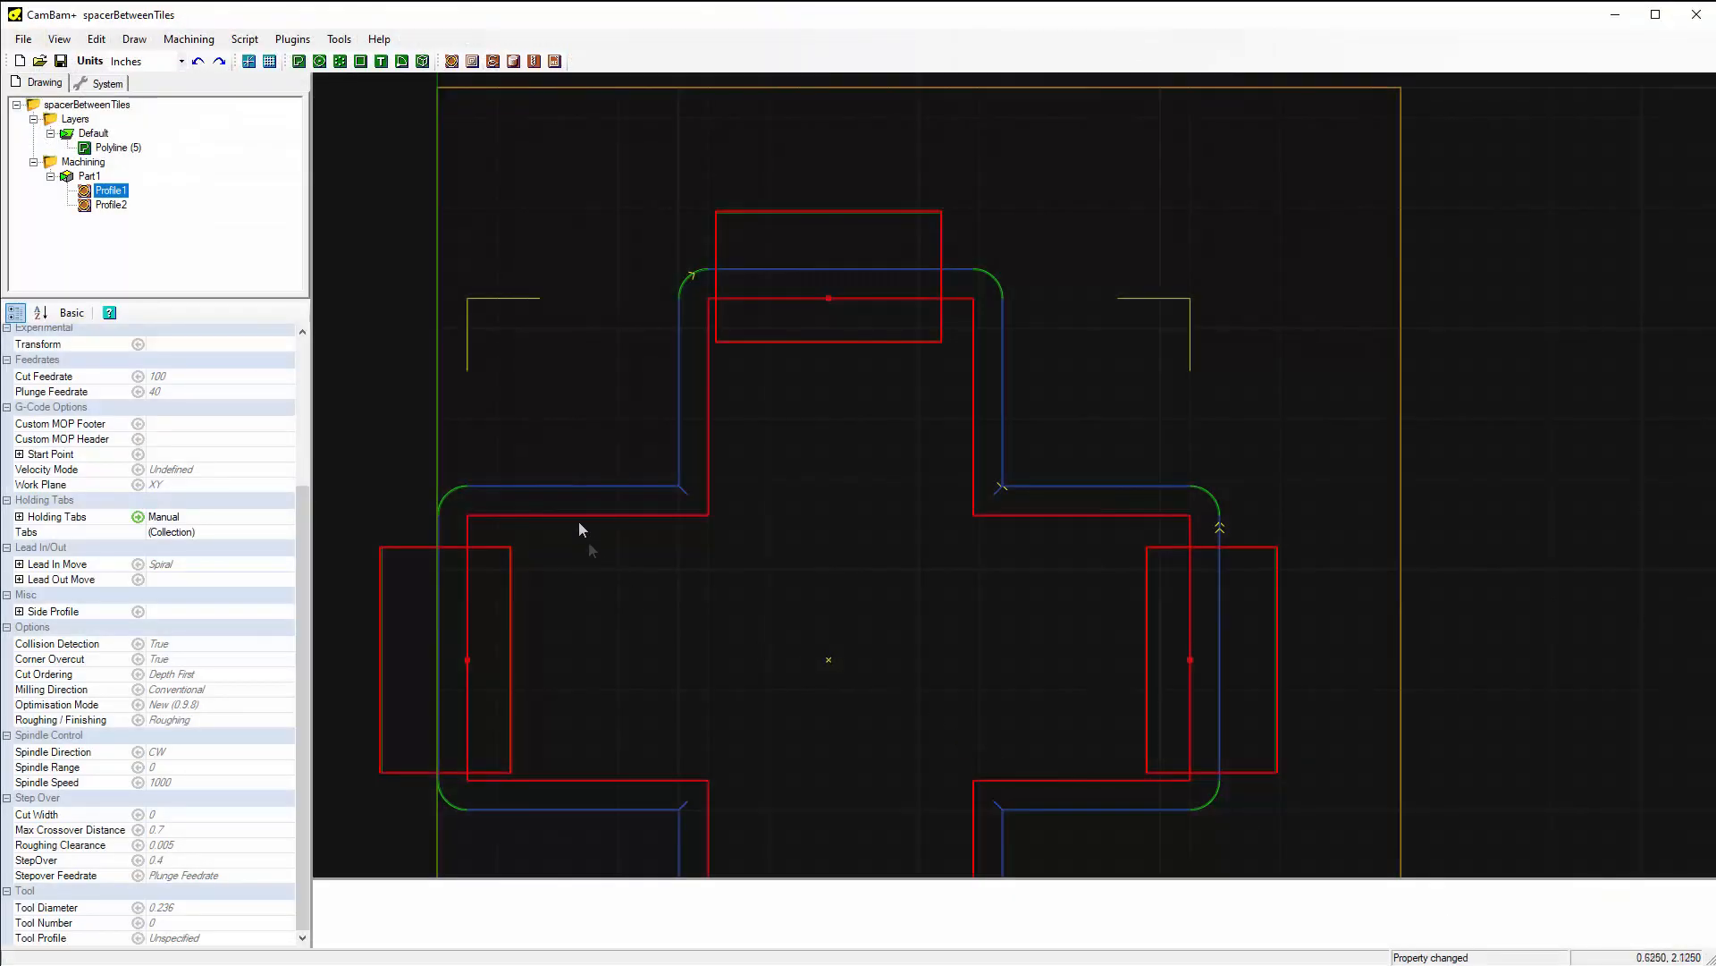
Clear the selection, inspect the whole cross's toolpaths and holding tabs in a tilted 3D view, and return to the top view.
left_click(587, 359)
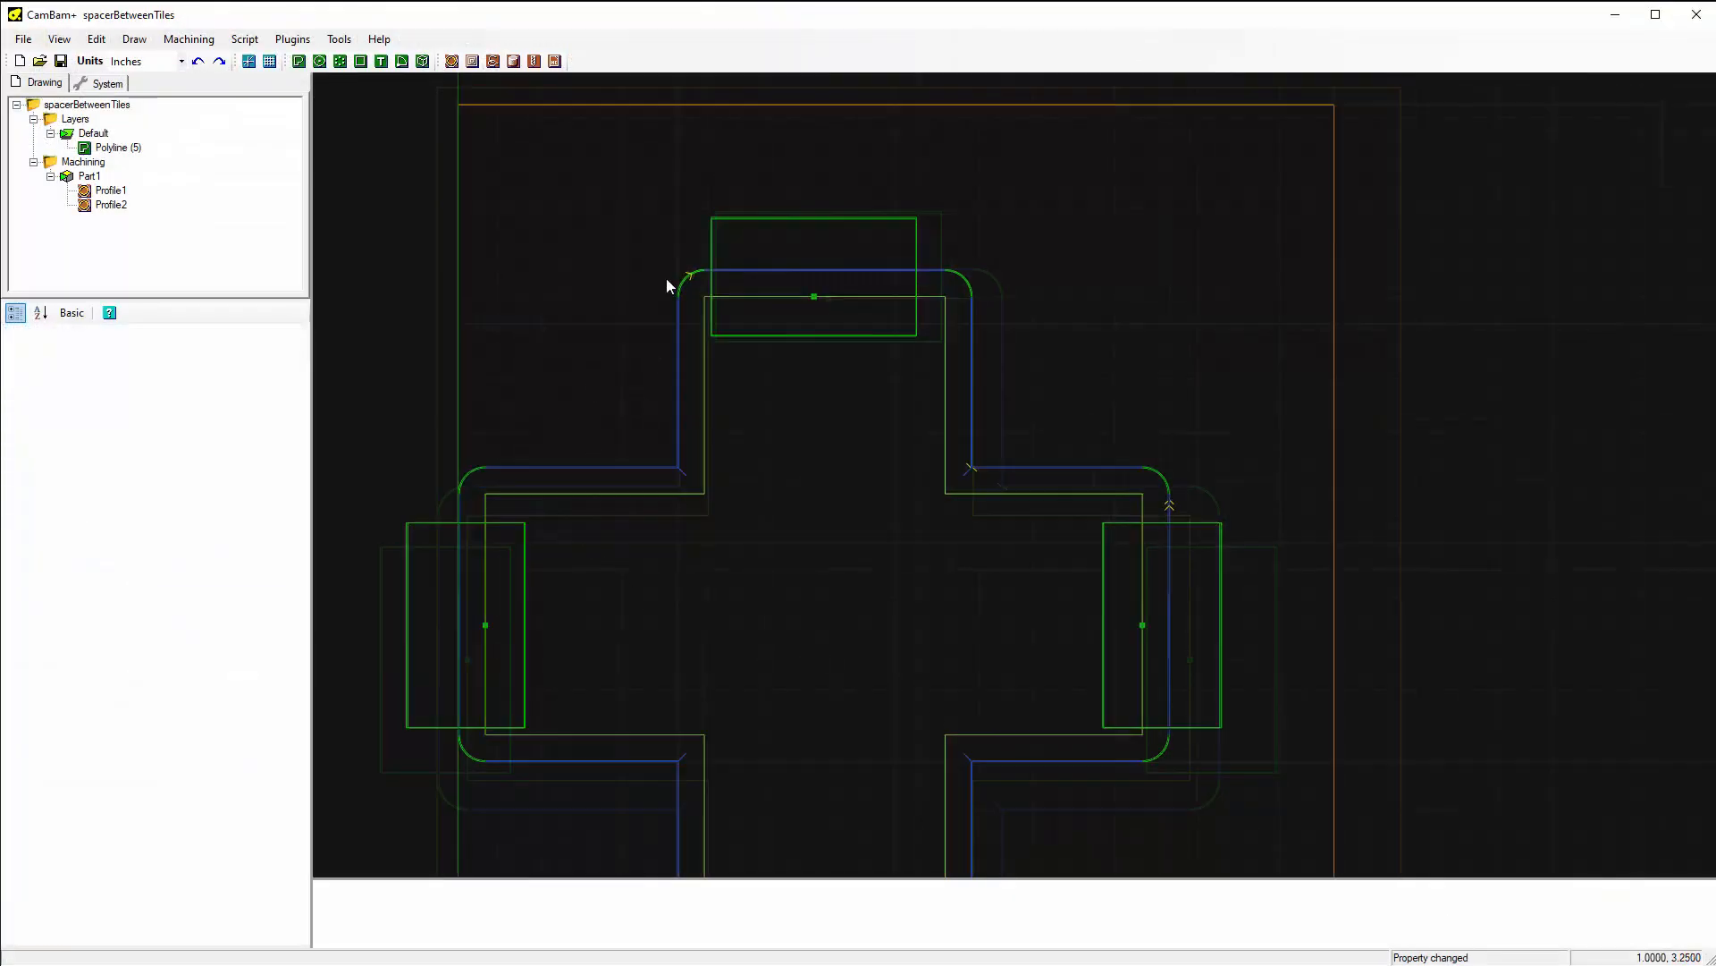
scroll(663, 290, "down", 3)
scroll(641, 437, "up", 2)
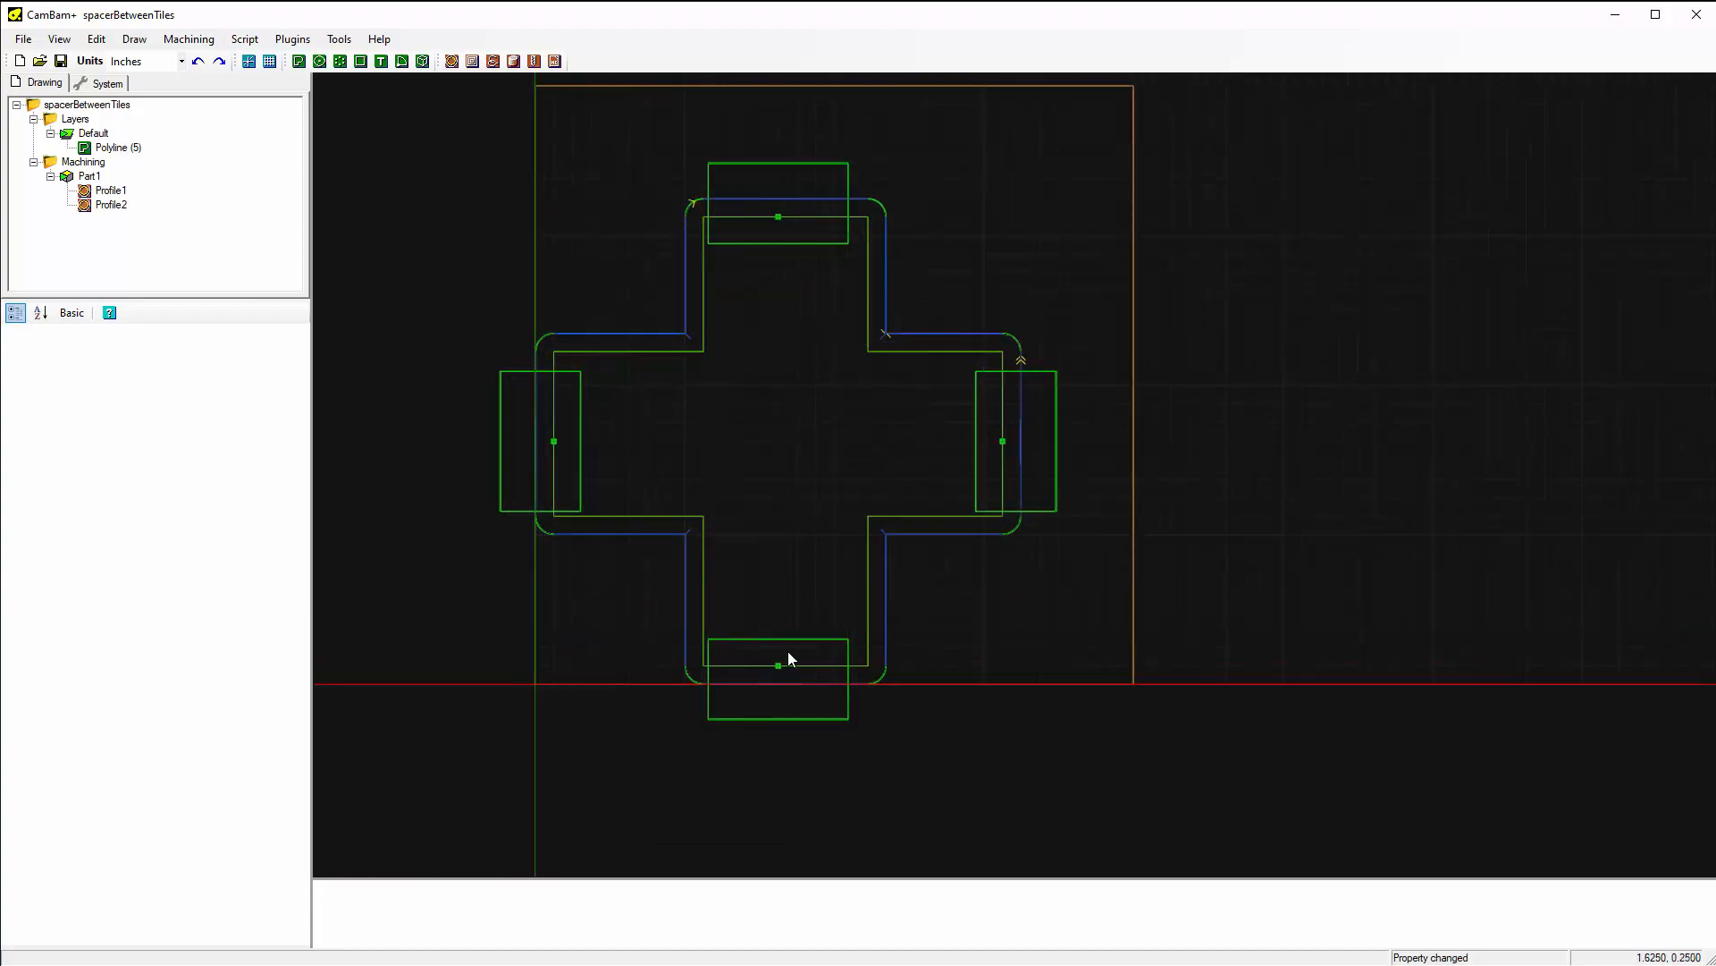
left_click_drag(754, 706, 785, 736)
left_click_drag(797, 658, 737, 596, "alt")
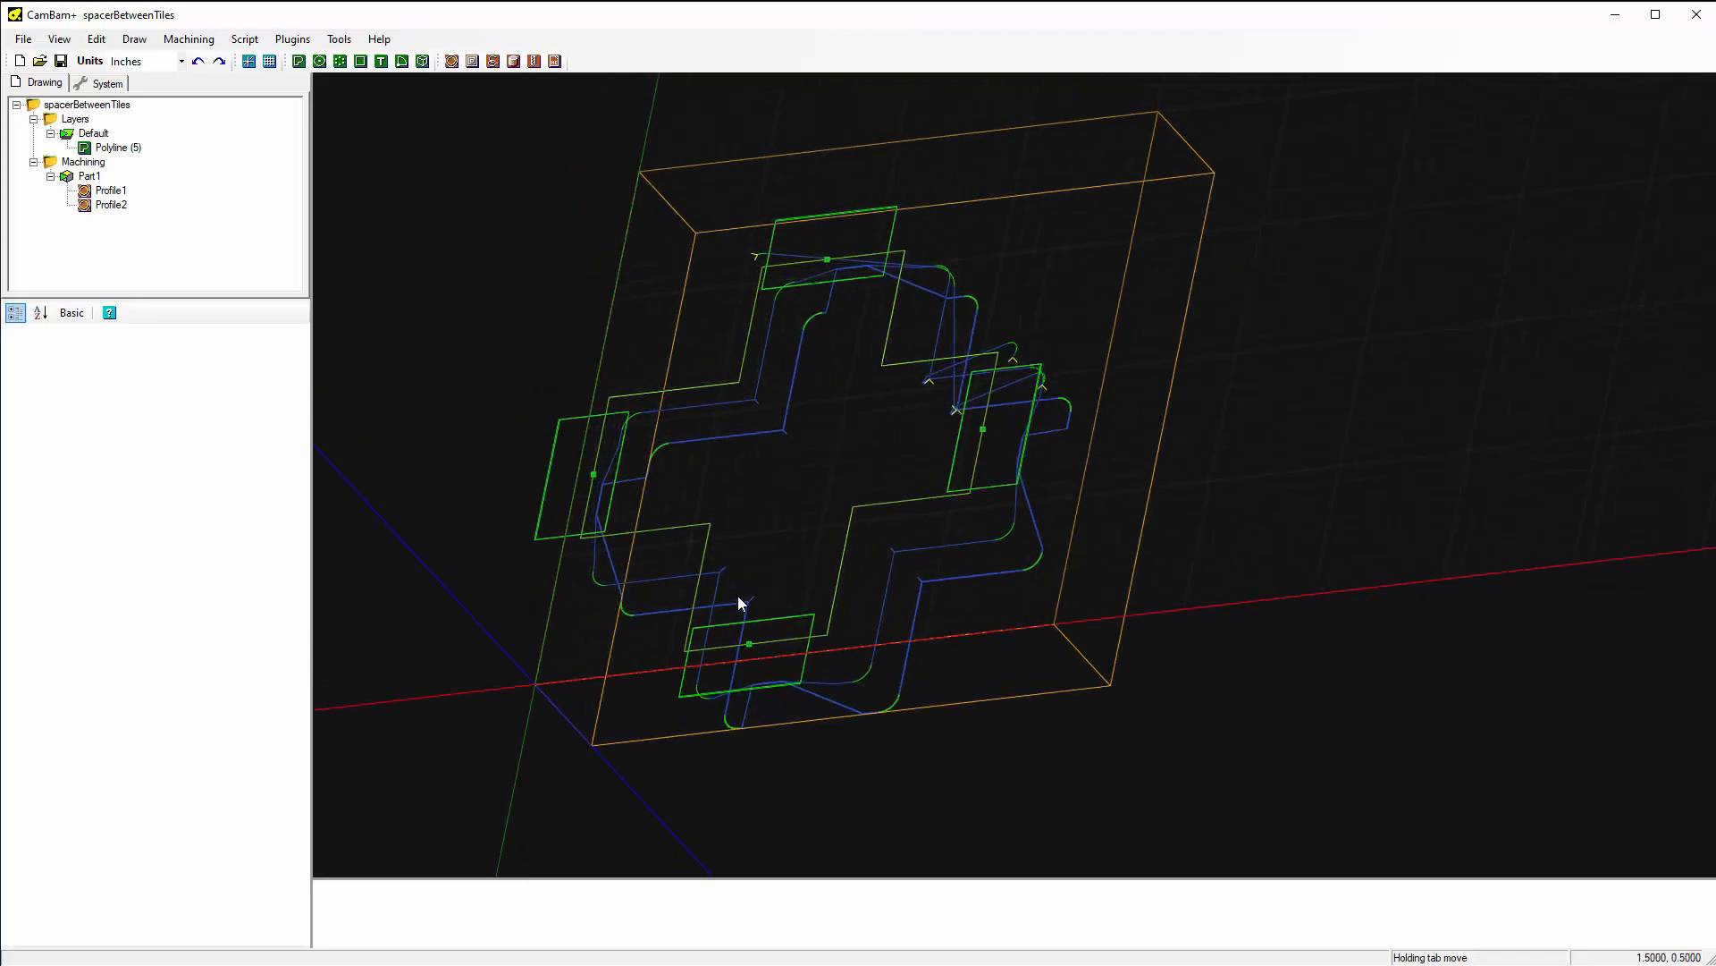
double_click(781, 534, "alt")
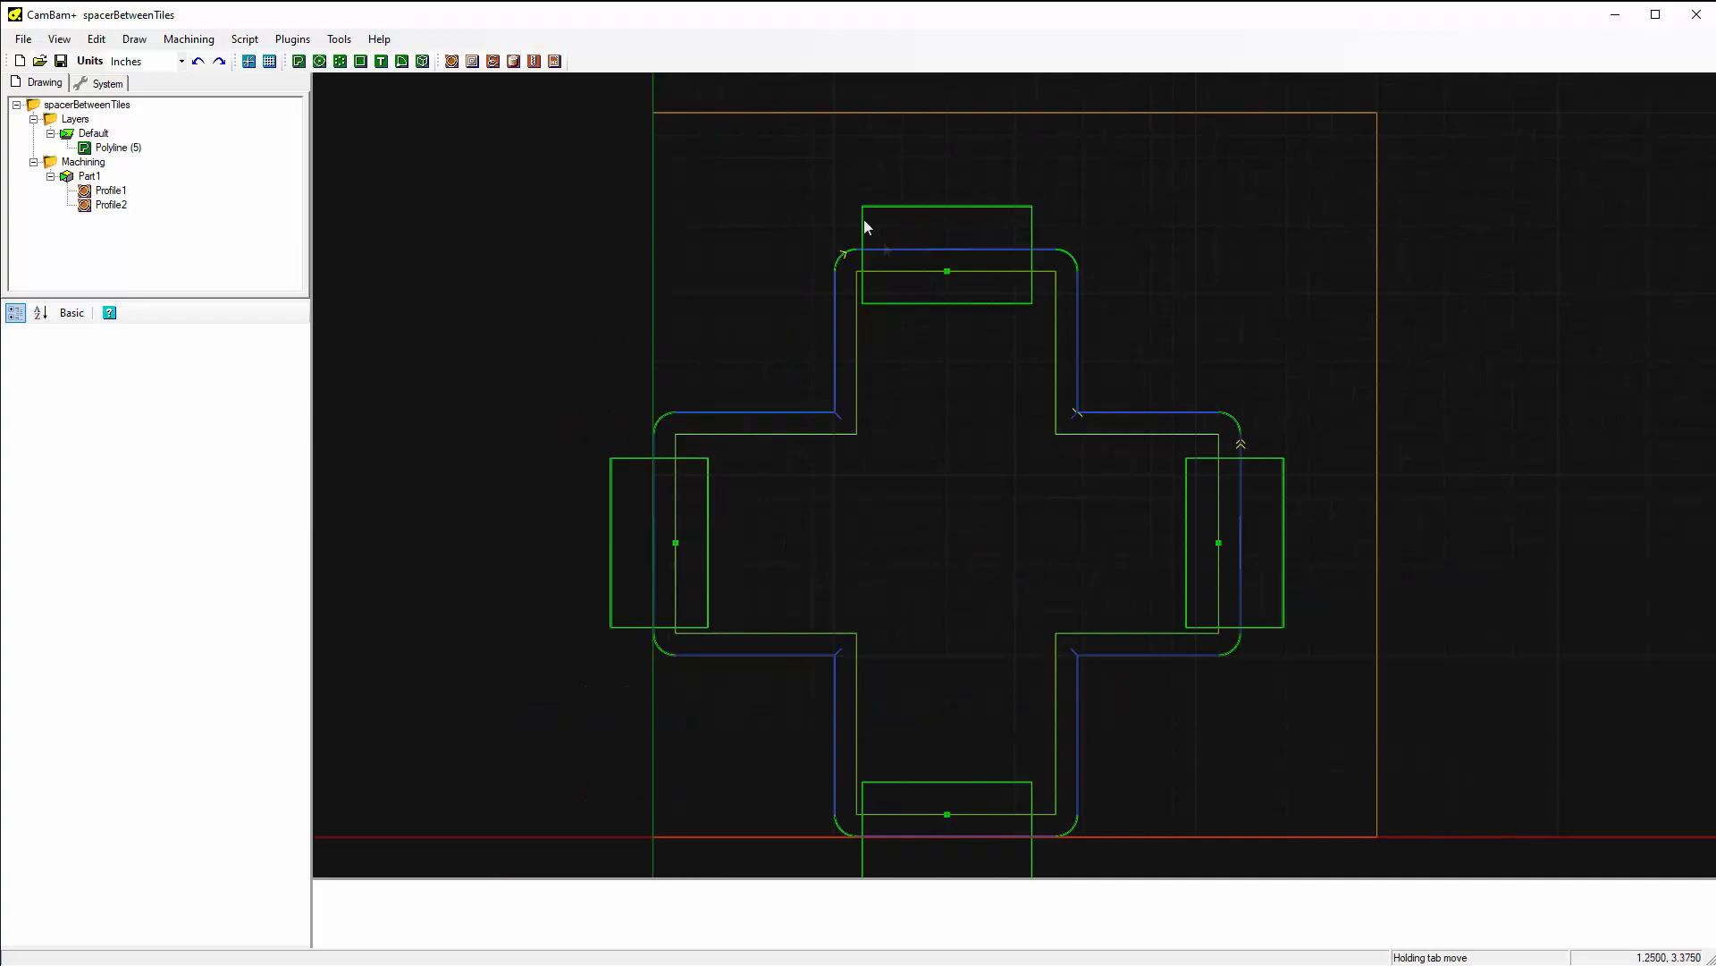
Produce the G-code again, overwriting the existing spacerBetweenTiles.nc file.
left_click(188, 39)
left_click(210, 204)
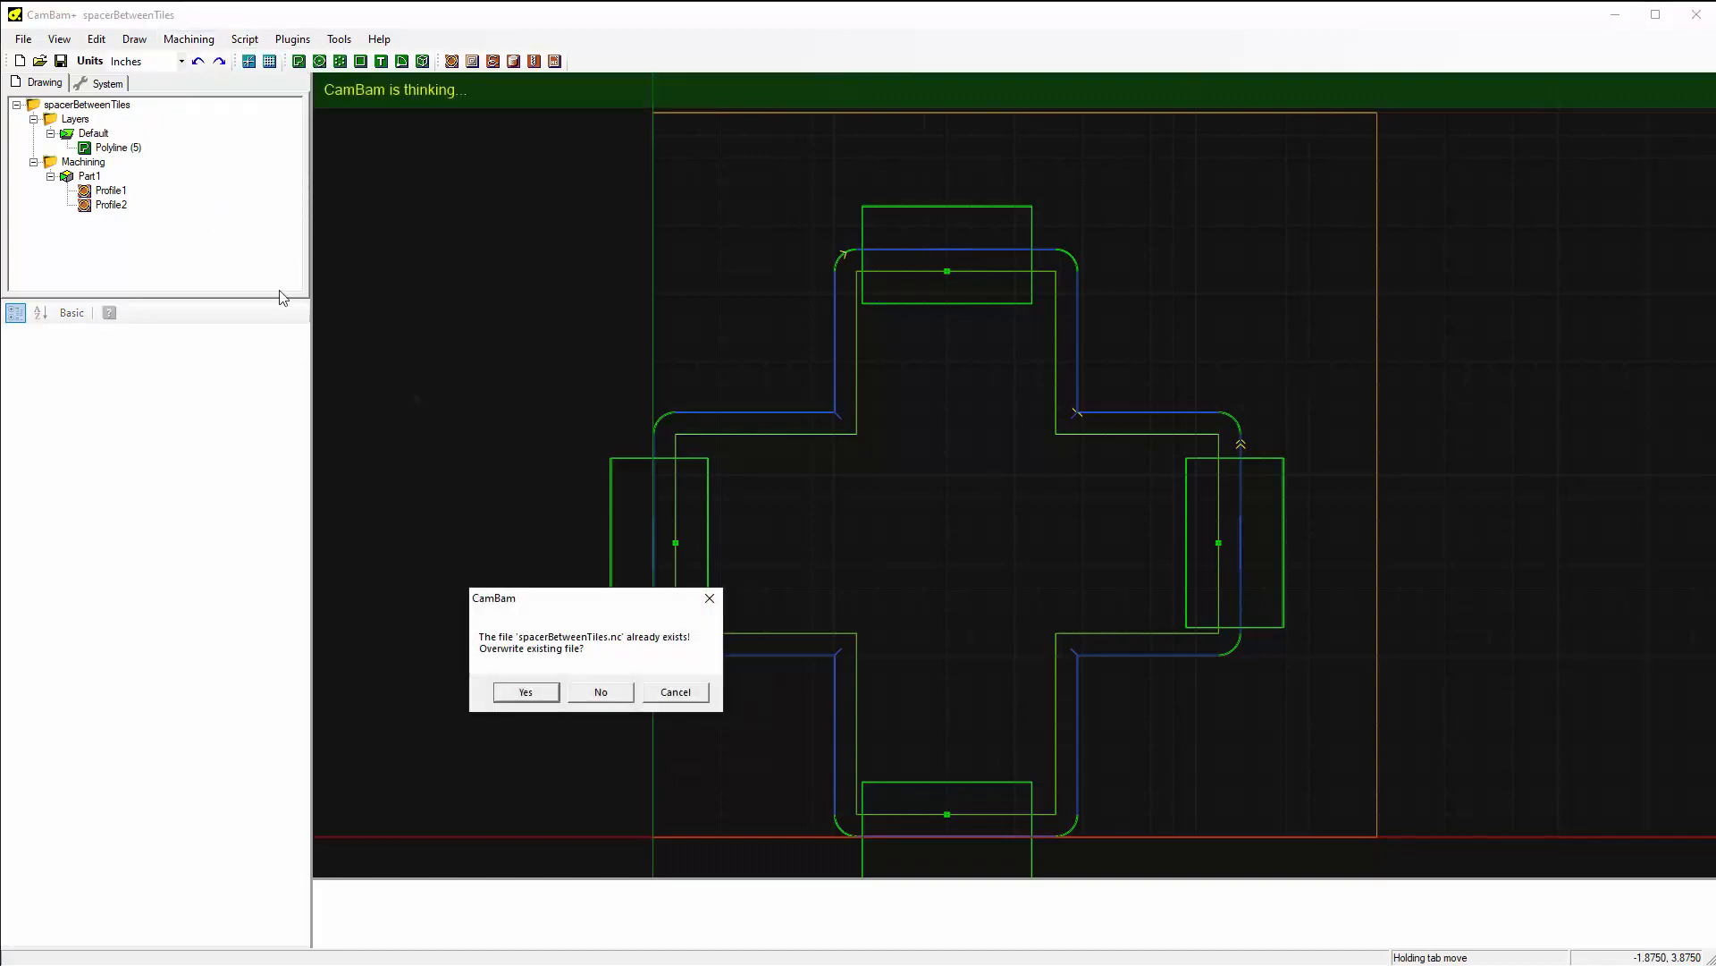
left_click(519, 693)
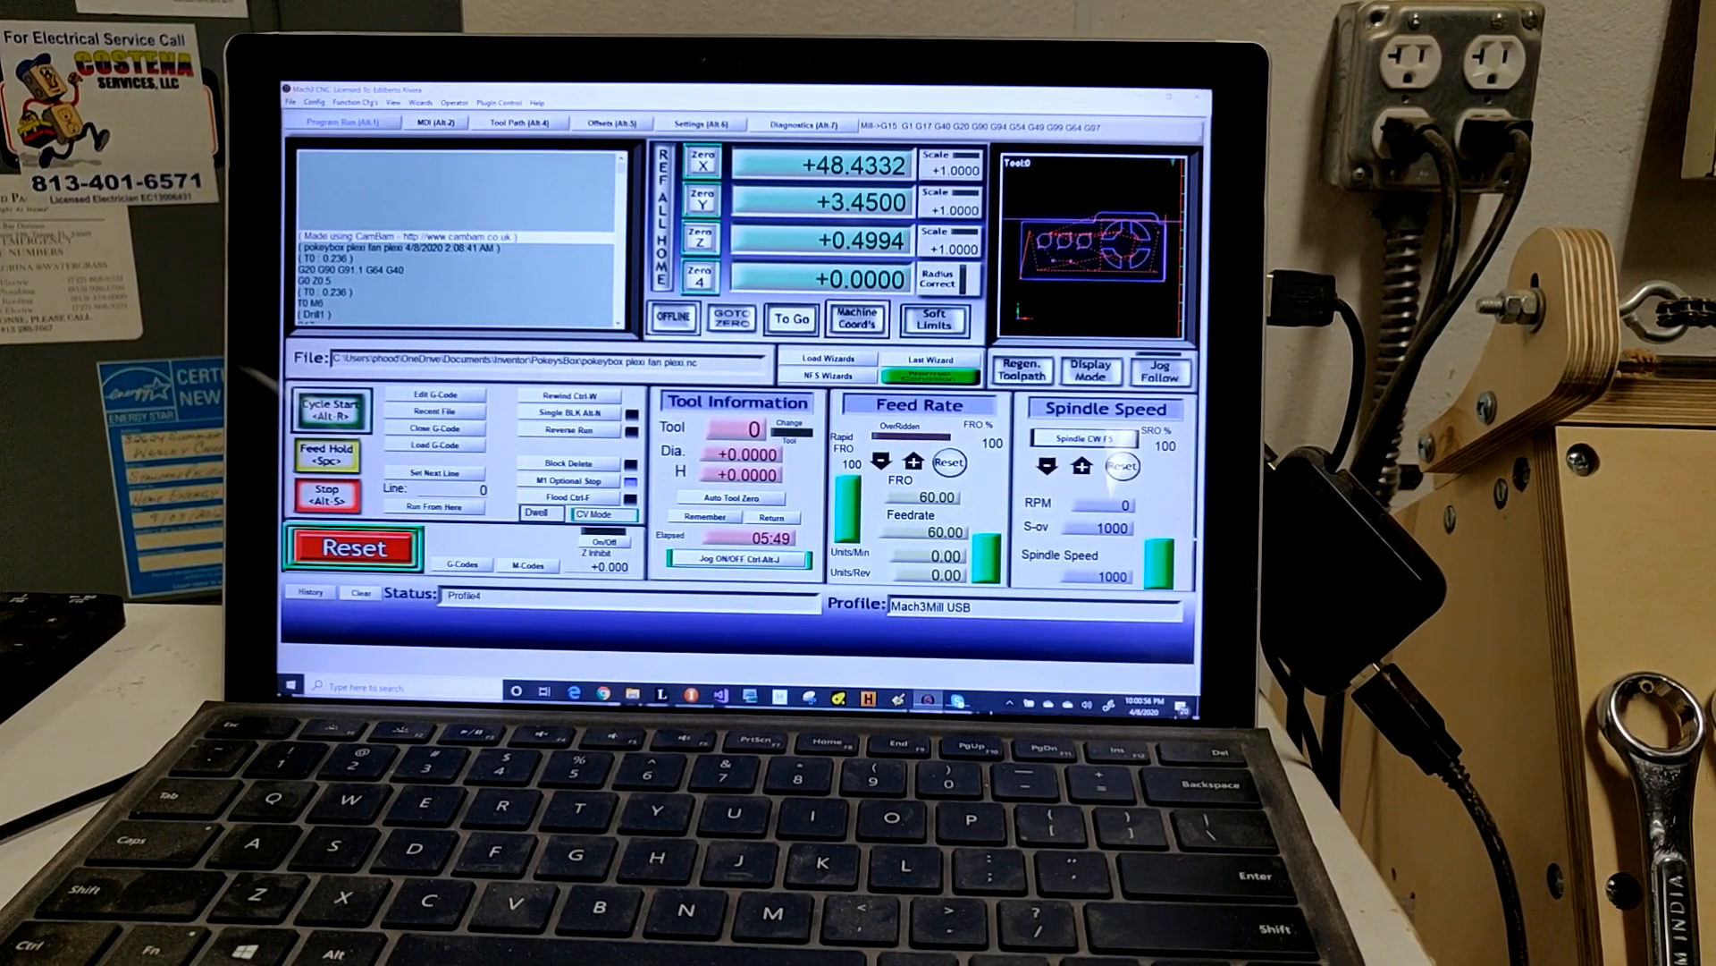
Switch to Mach3 and load spacerBetweenTiles.nc from the Floor Storage Tile folder, sorting the files by date modified to find it.
left_click(290, 102)
left_click(305, 117)
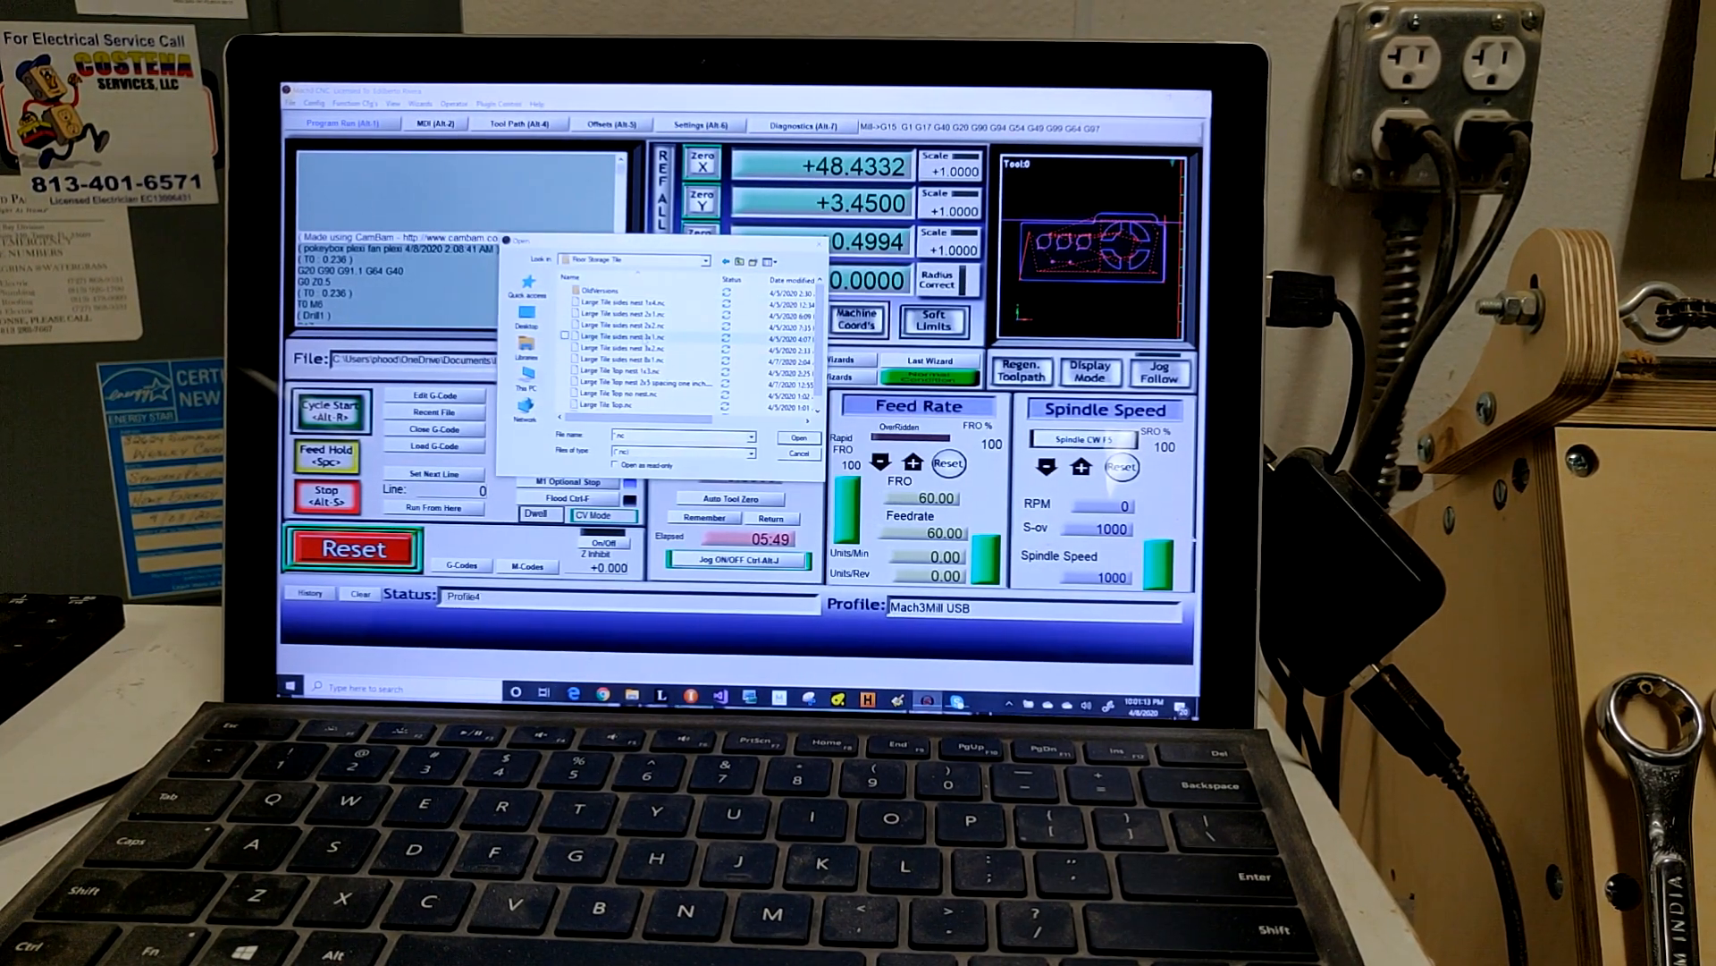
left_click(787, 280)
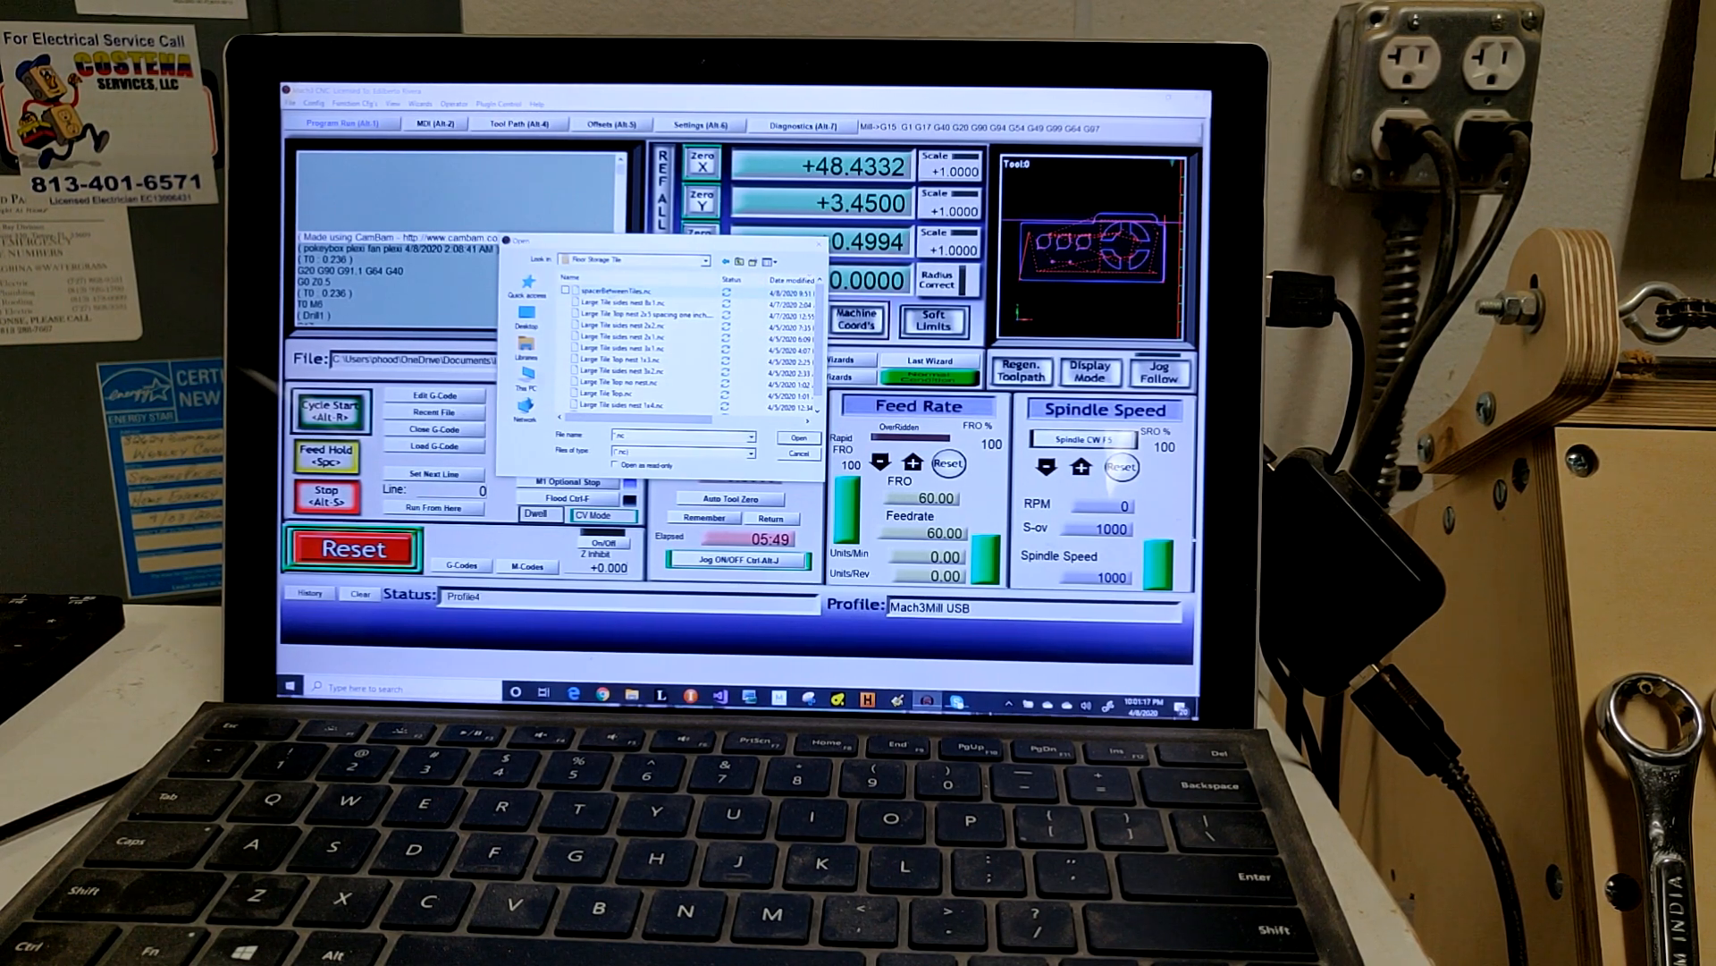
double_click(615, 294)
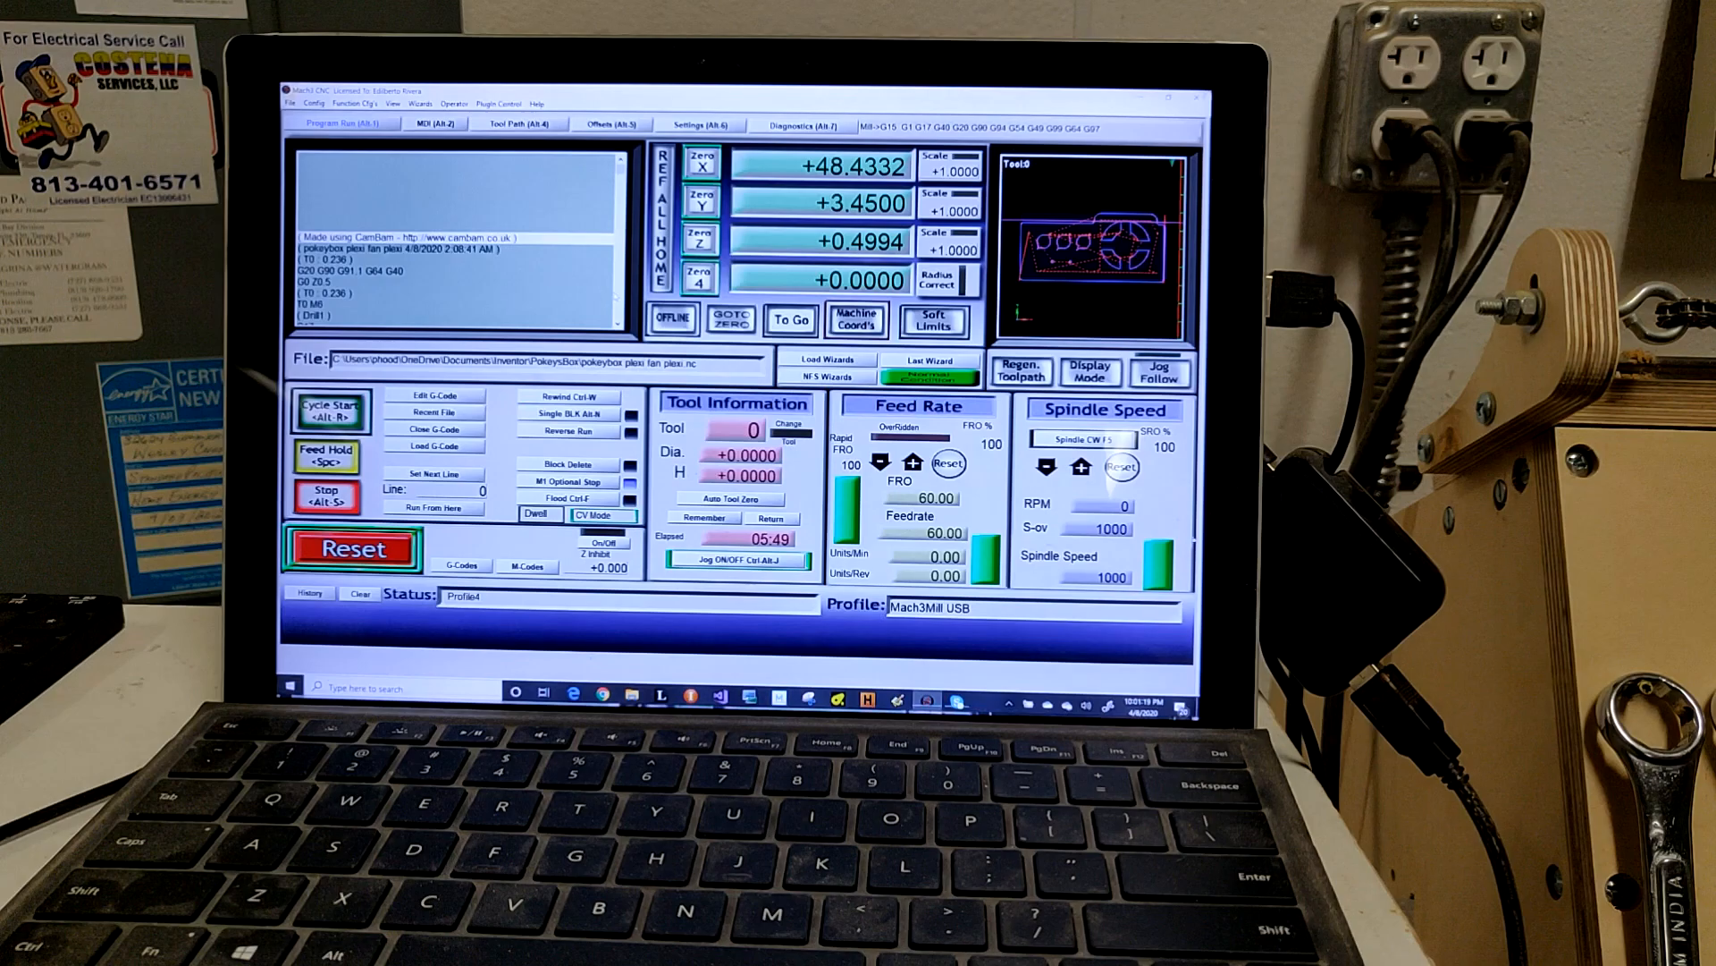